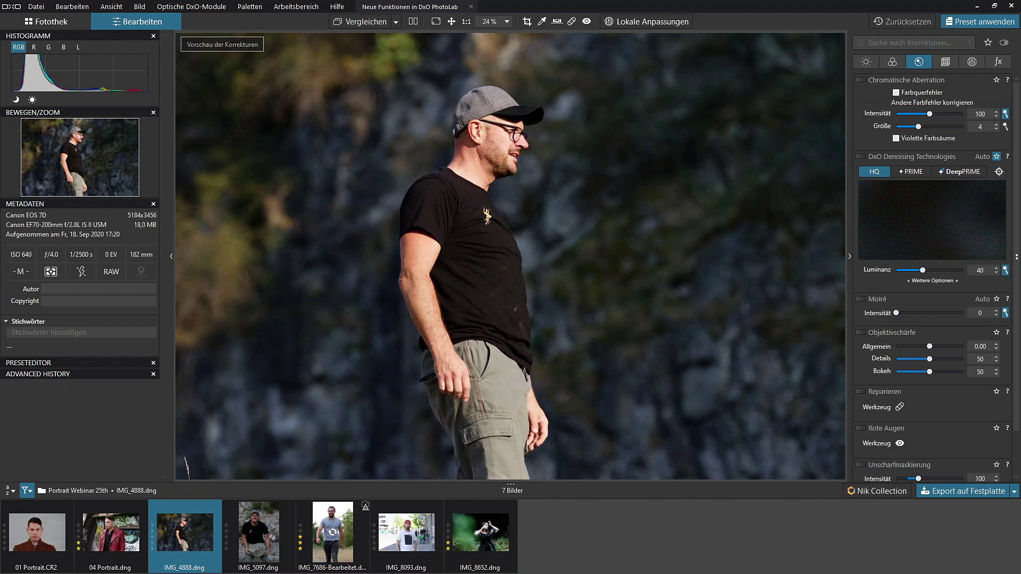
Select the IMG_4888.dng street portrait and bring up the Nik Collection plugin chooser.
left_click(31, 539)
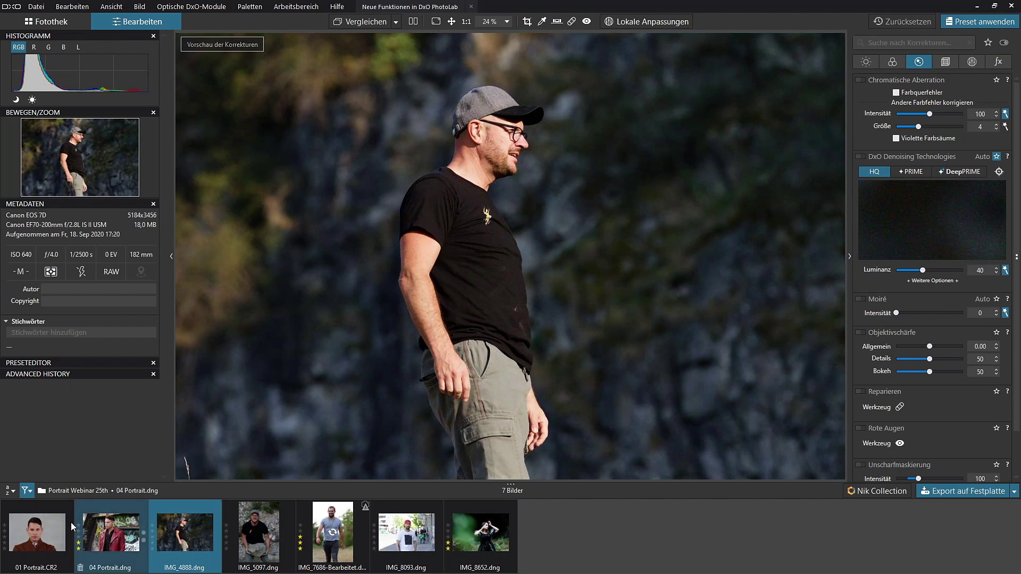
left_click(171, 538)
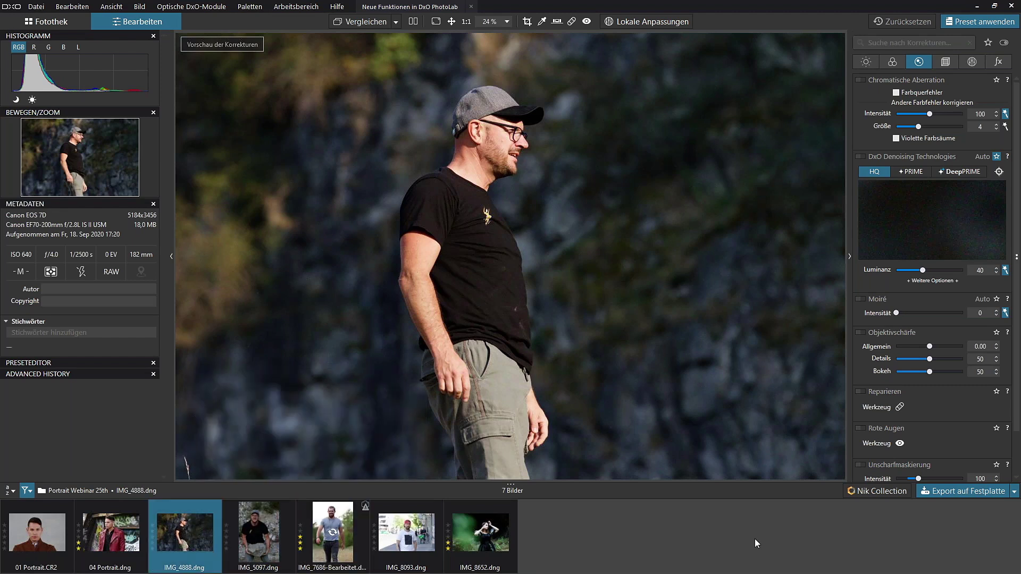
left_click(876, 491)
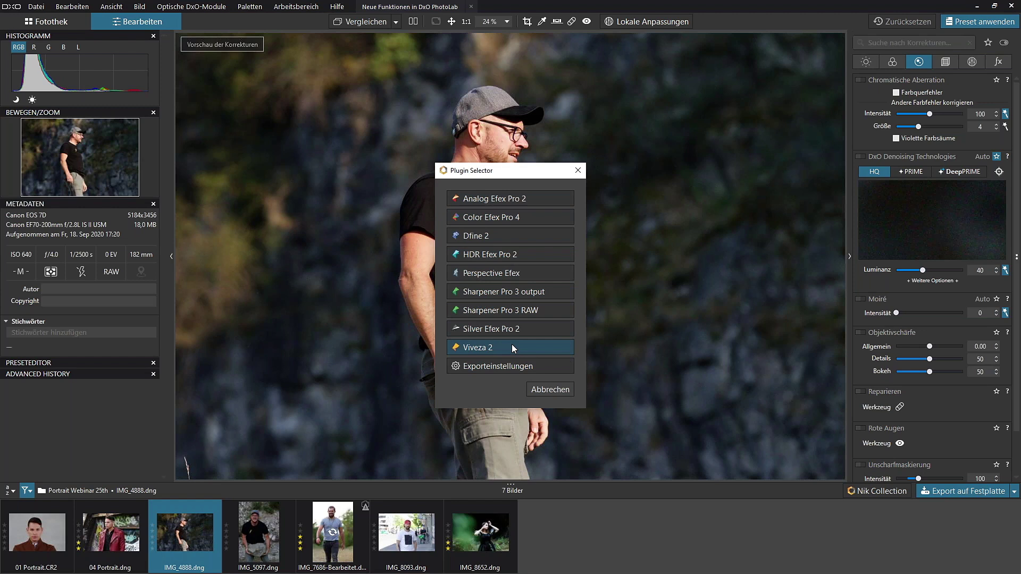
Send the street portrait to Color Efex Pro 4 from the Plugin Selector.
left_click(543, 218)
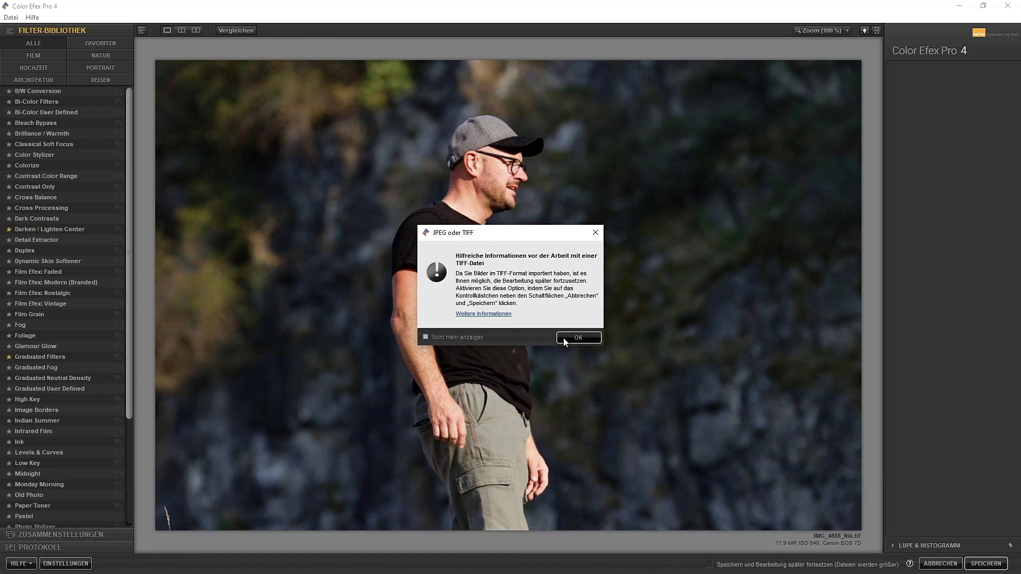
Dismiss the JPEG-or-TIFF notice and browse down the Filter-Bibliothek list.
left_click(578, 340)
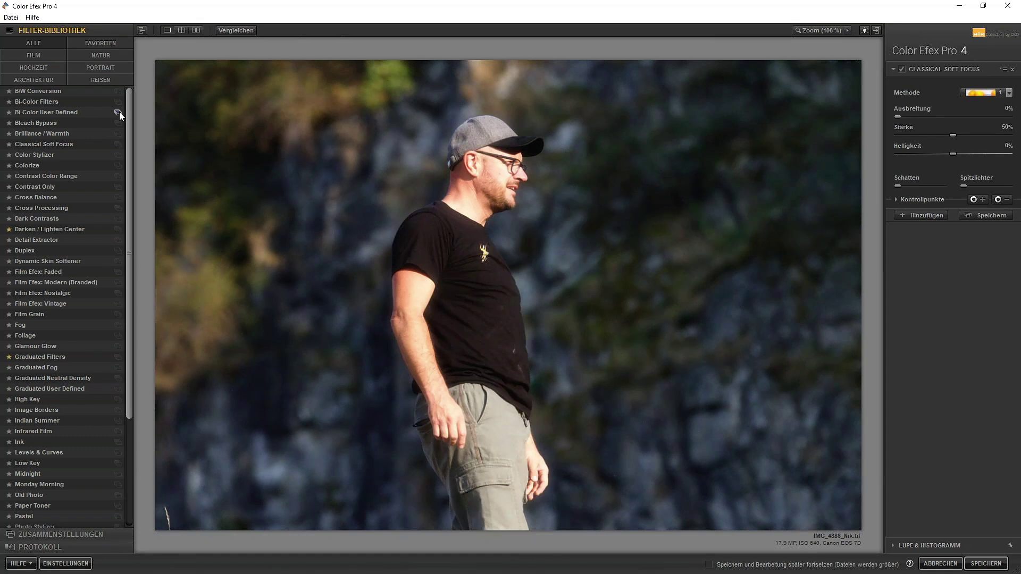
scroll(82, 224, "down", 2)
scroll(82, 234, "down", 2)
scroll(66, 263, "down", 1)
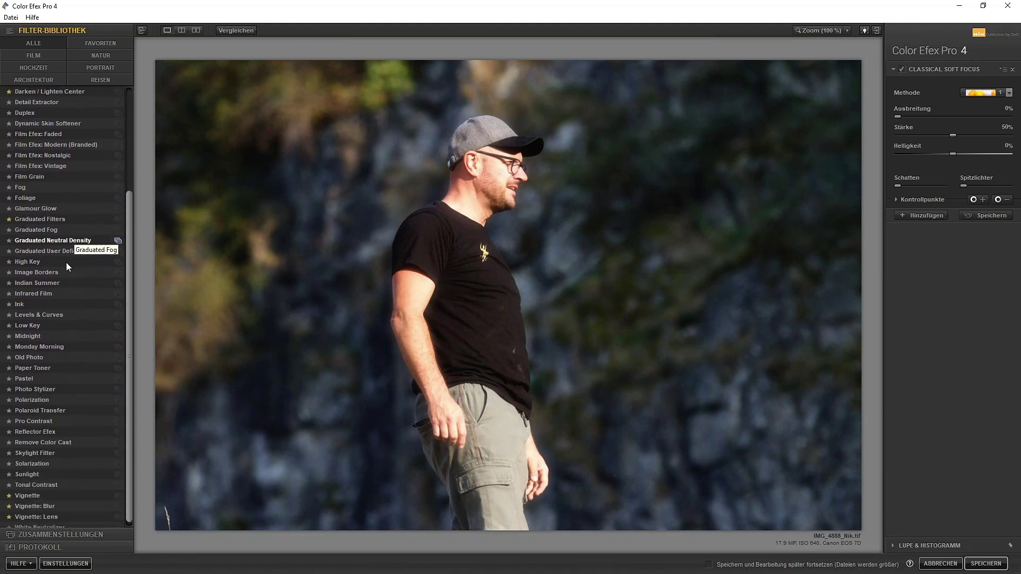
scroll(66, 263, "down", 1)
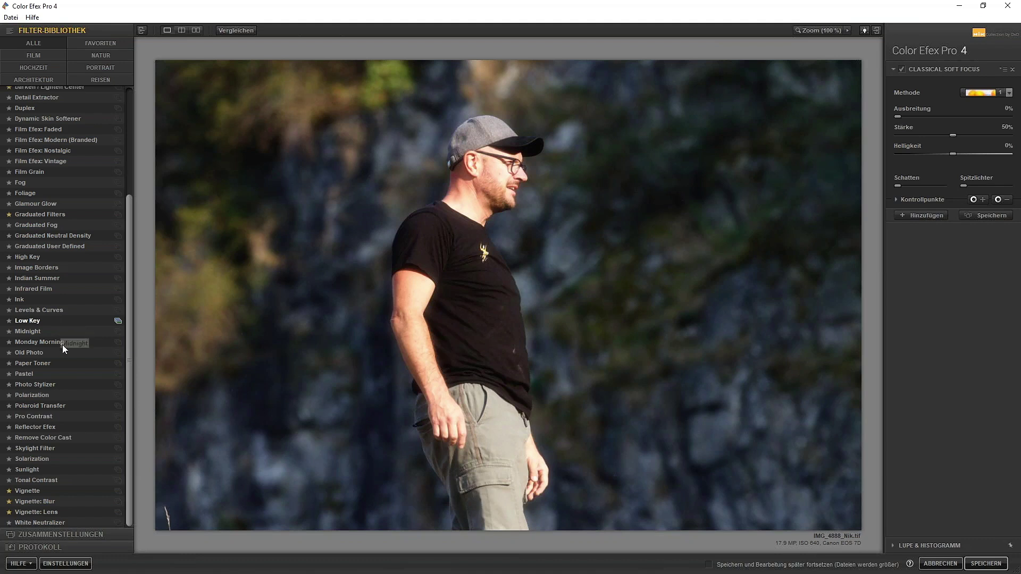
Switch the left panel to the Zusammenstellungen recipe category list.
left_click(54, 538)
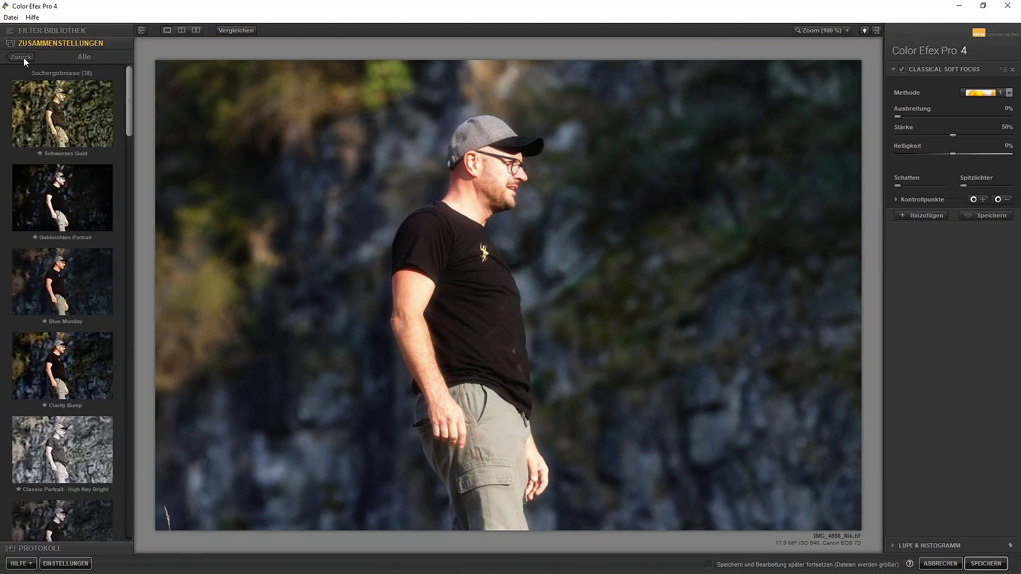
left_click(23, 57)
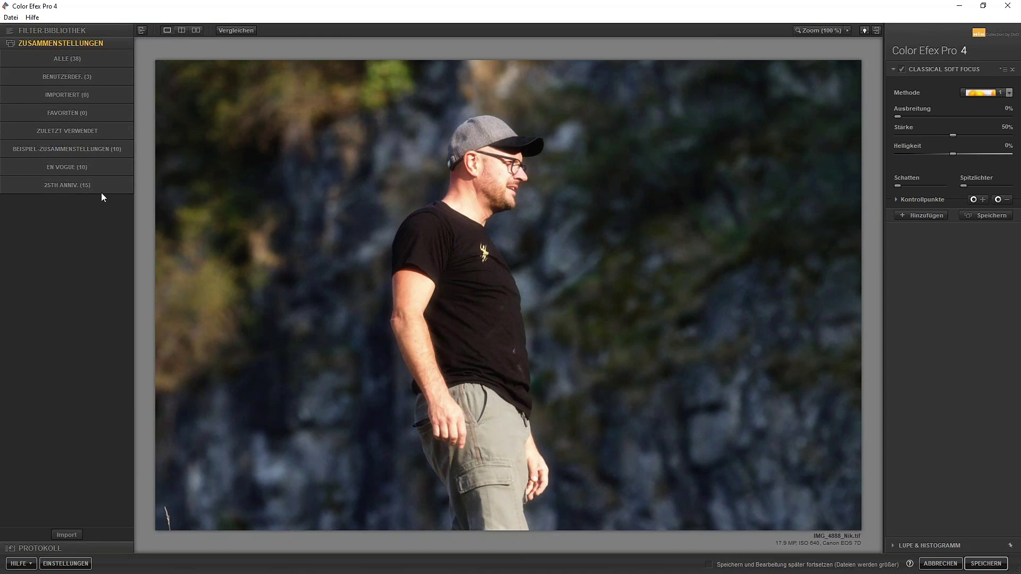
Open the 25TH ANNIV. (15) collection and browse its Classic Portrait preset thumbnails.
left_click(64, 188)
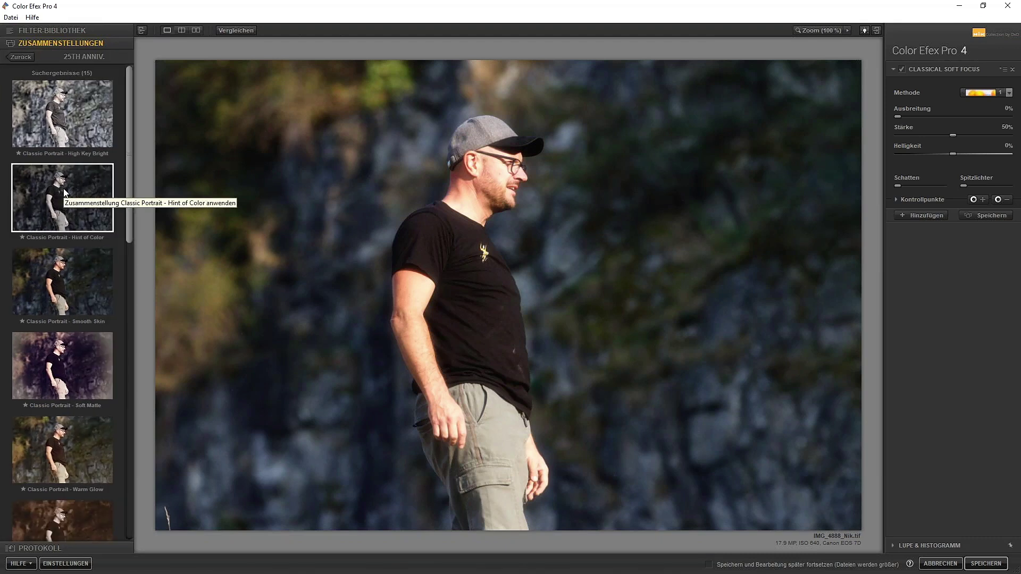
scroll(66, 193, "down", 2)
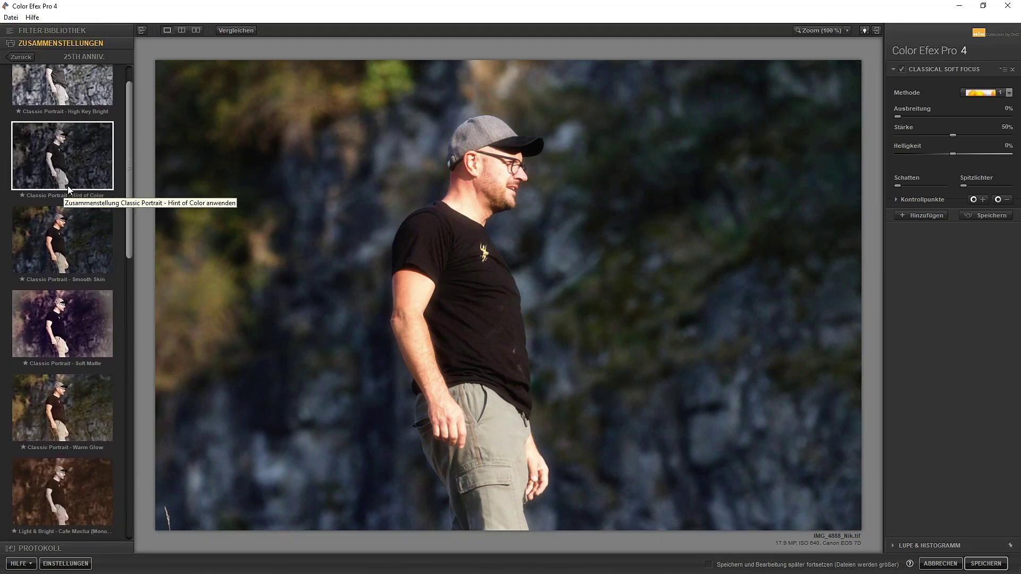
scroll(62, 194, "down", 1)
scroll(62, 194, "down", 1)
scroll(62, 194, "down", 1)
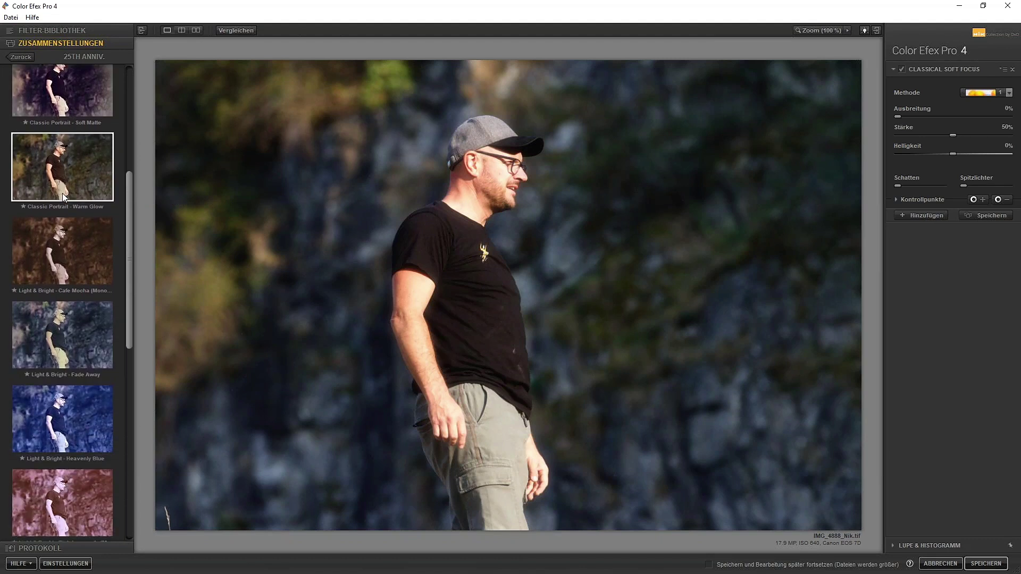
scroll(62, 194, "down", 1)
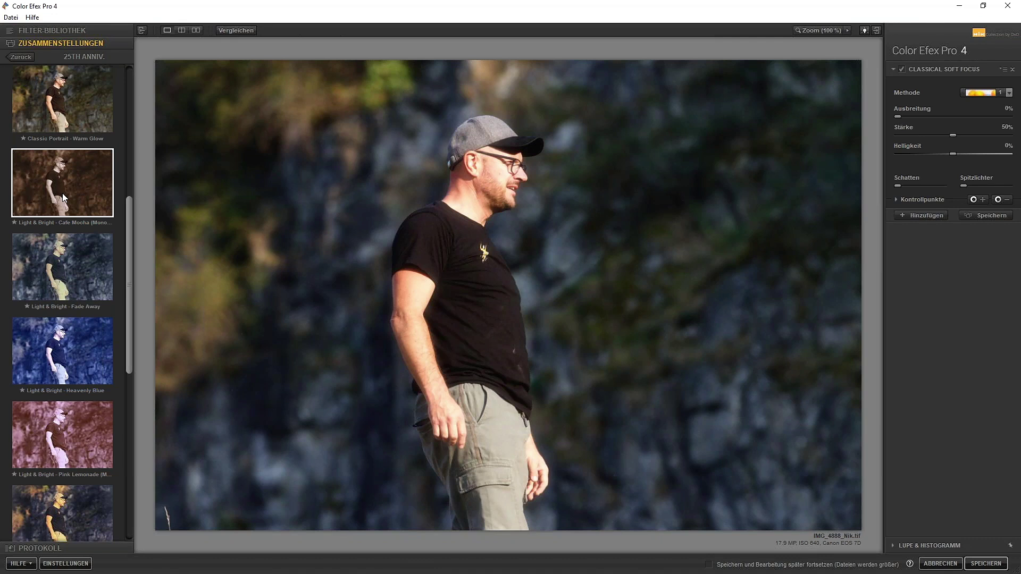
scroll(62, 197, "up", 2)
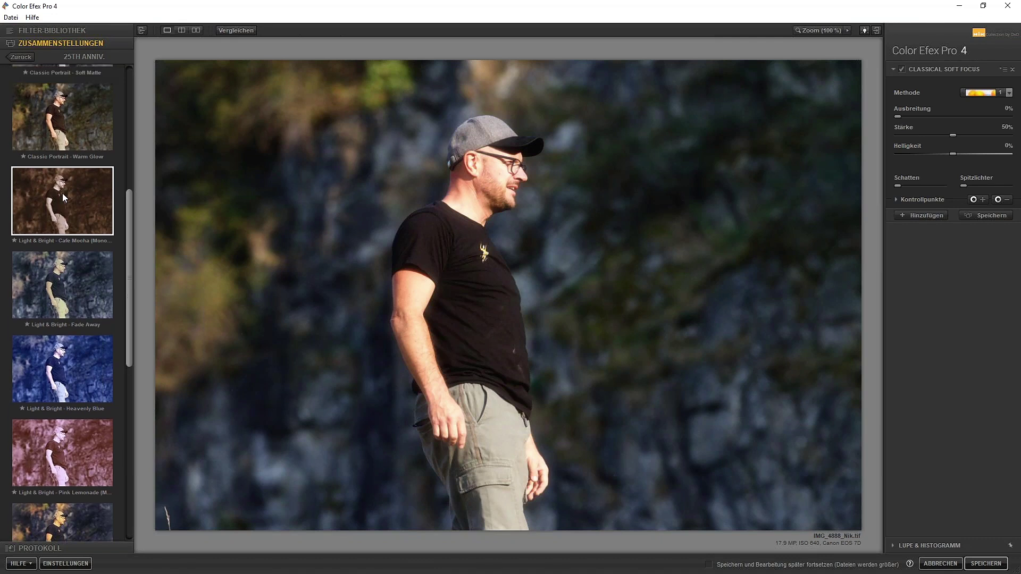
scroll(62, 196, "up", 2)
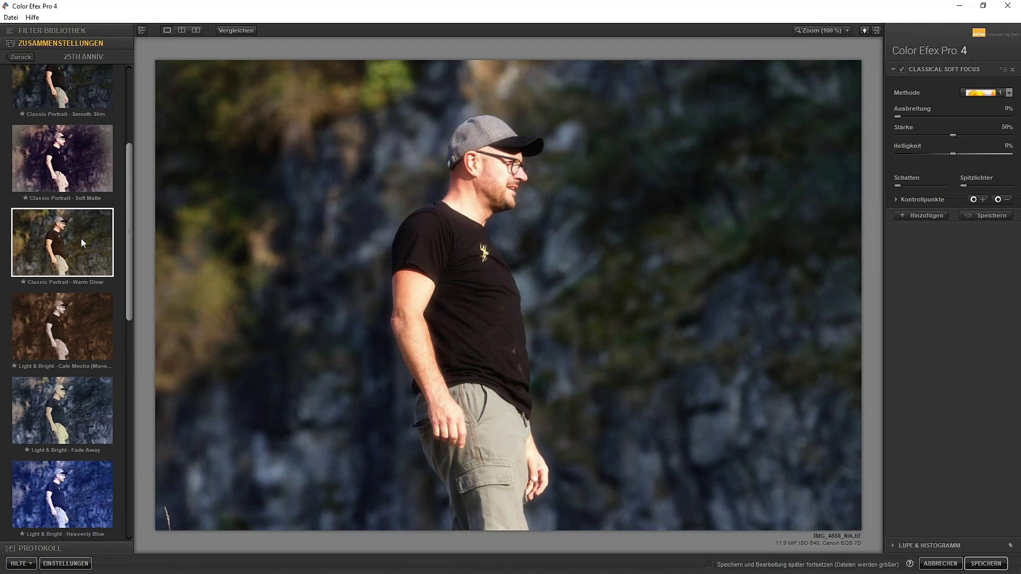
scroll(80, 255, "down", 1)
scroll(72, 282, "down", 2)
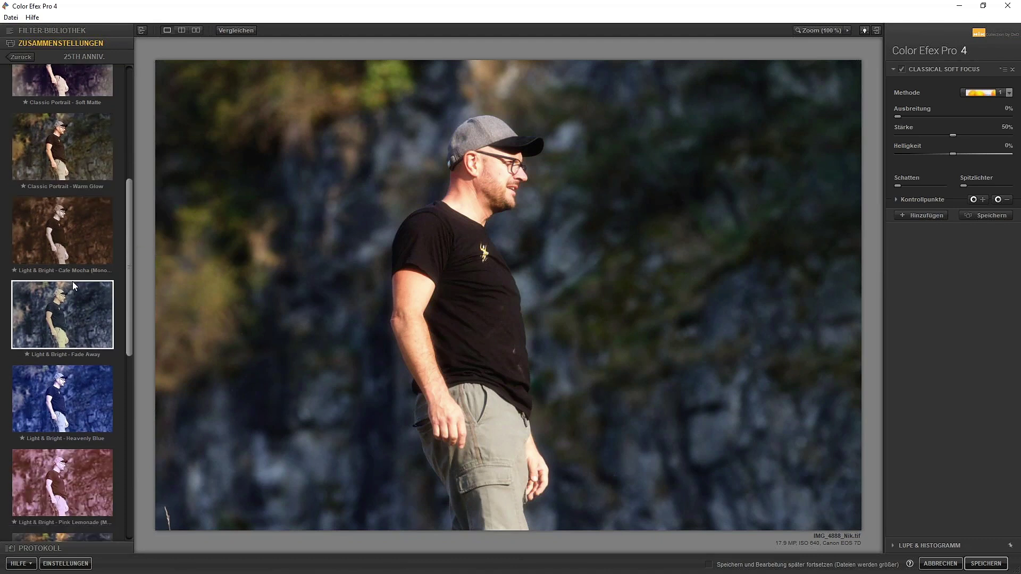
scroll(64, 298, "down", 2)
scroll(57, 304, "down", 2)
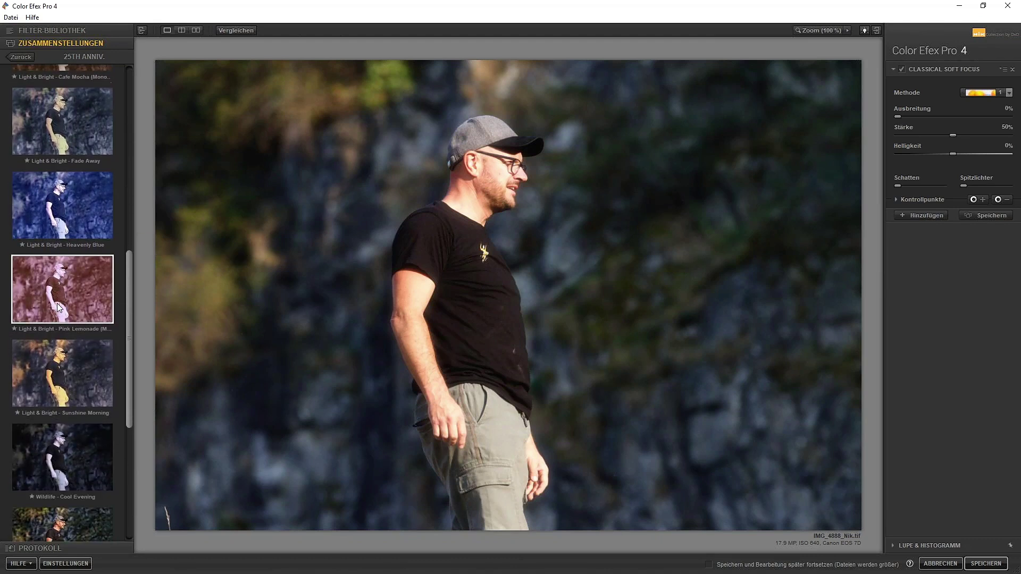
scroll(69, 329, "down", 1)
scroll(79, 342, "down", 1)
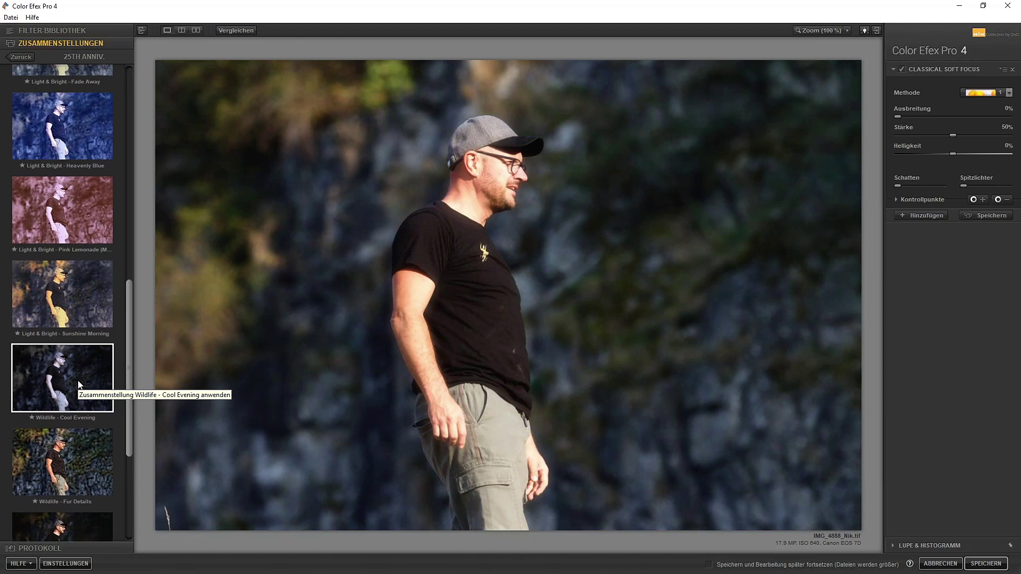
scroll(77, 381, "down", 1)
scroll(78, 380, "up", 1)
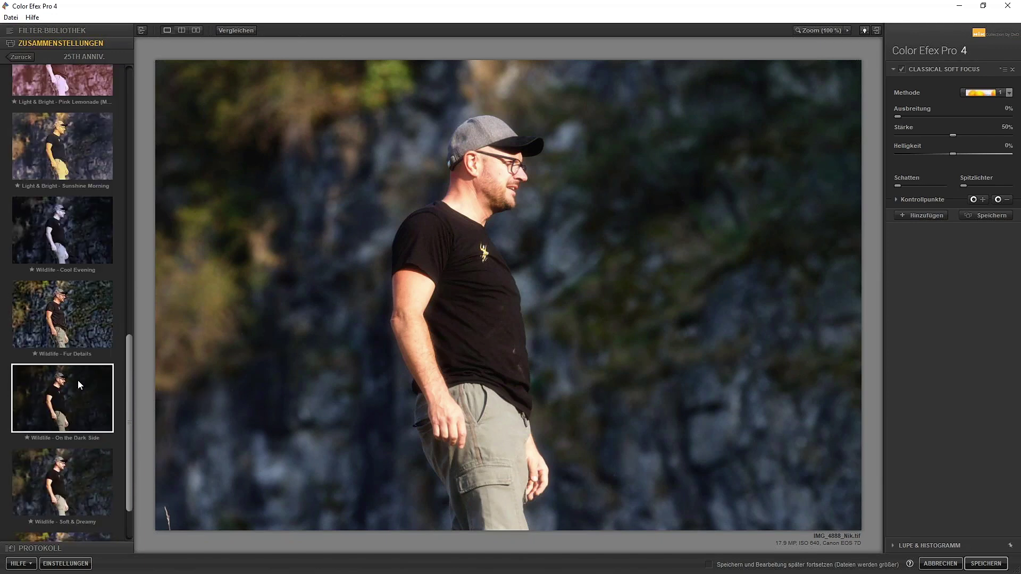
scroll(77, 381, "up", 2)
scroll(78, 381, "up", 2)
scroll(78, 381, "up", 2)
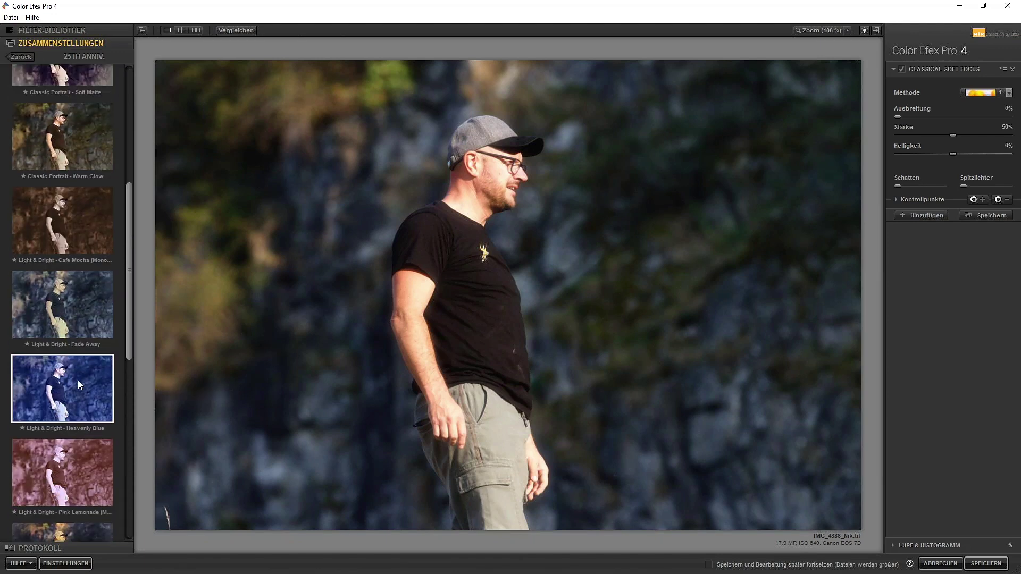
scroll(93, 238, "up", 2)
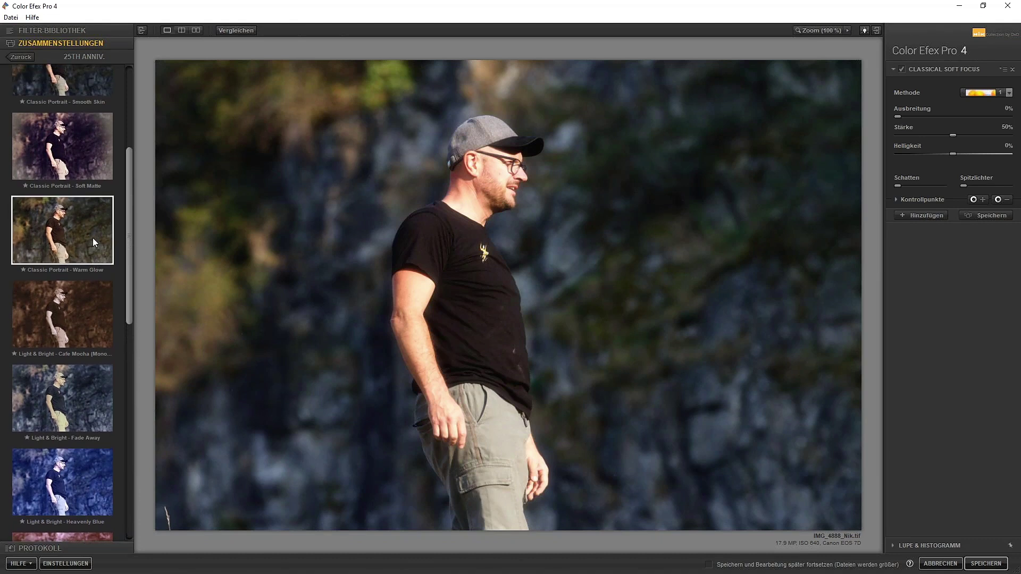
scroll(92, 237, "up", 1)
scroll(86, 184, "up", 2)
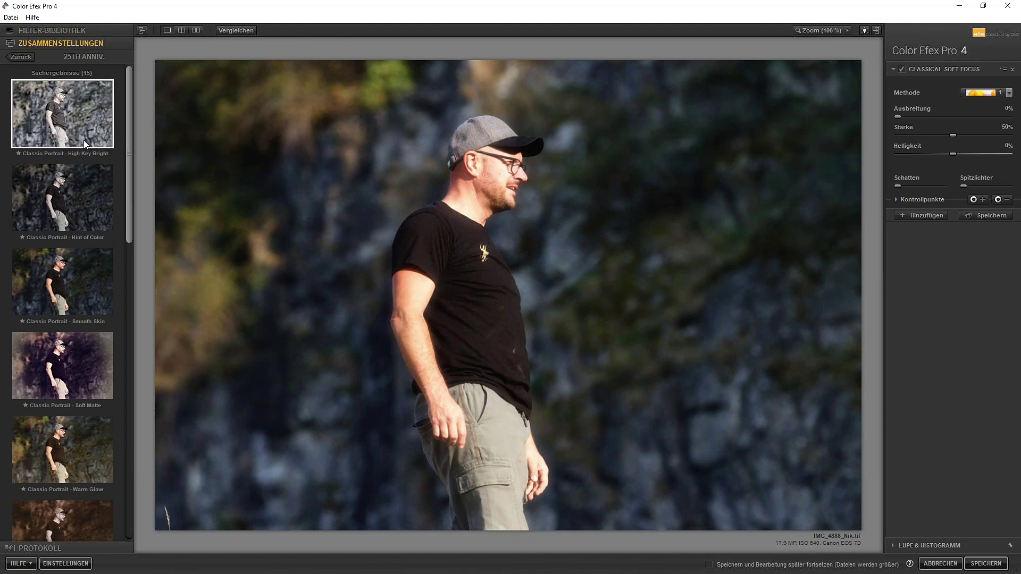
Apply the Classic Portrait - High Key Bright recipe, confirming the filter-replacement warning.
left_click(72, 122)
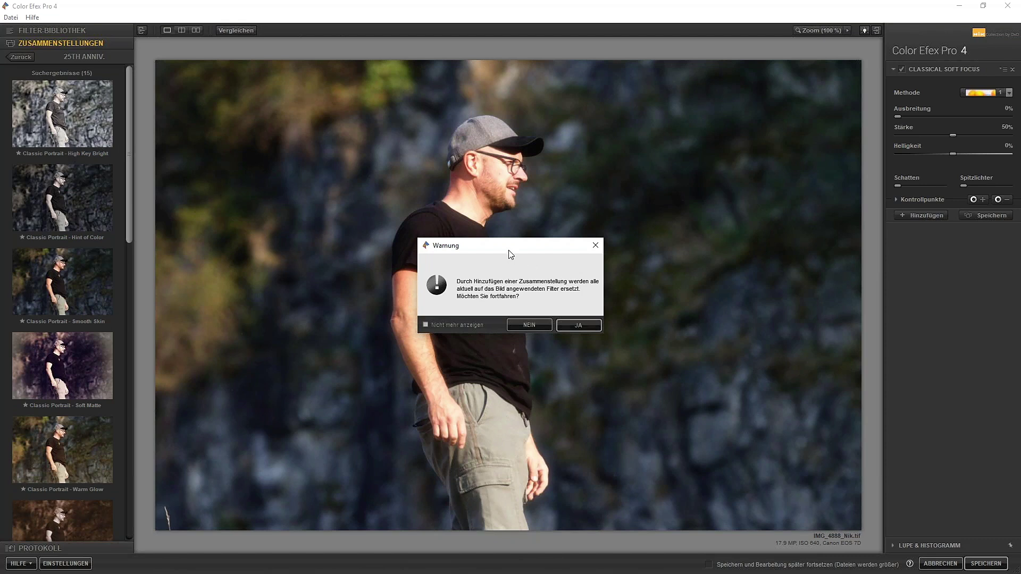
left_click_drag(513, 246, 386, 223)
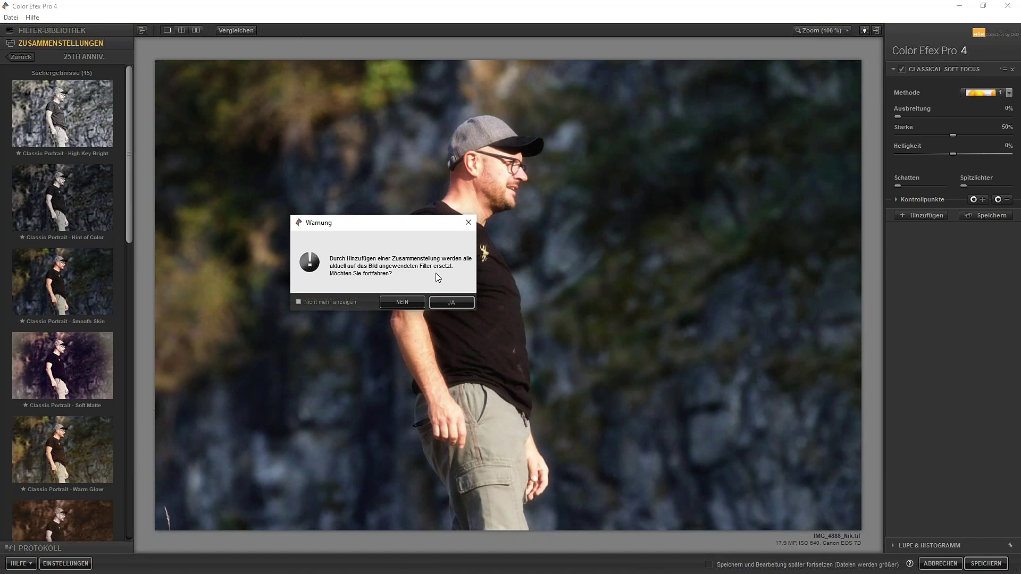
left_click(451, 302)
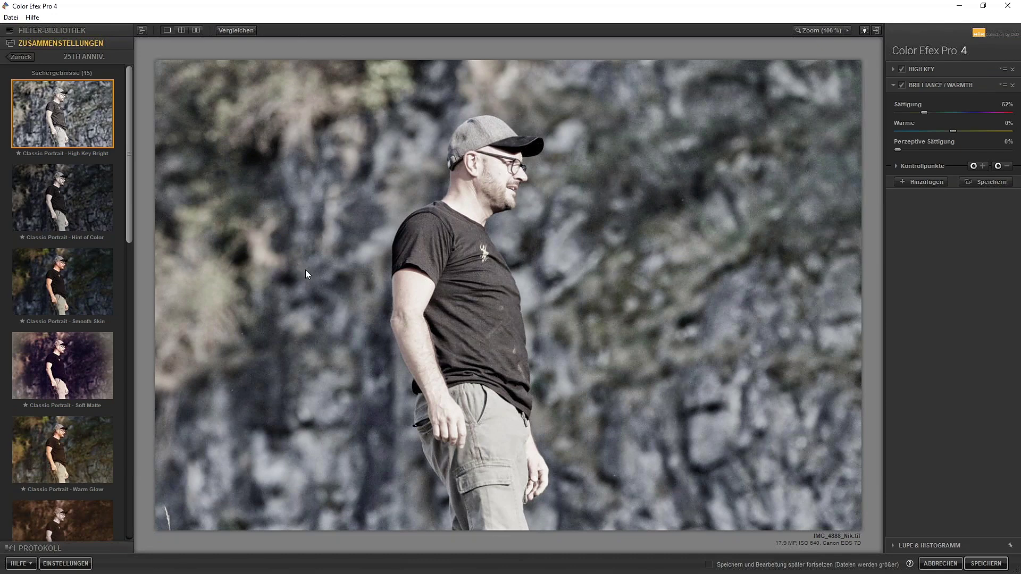
Apply the Classic Portrait - Hint of Color recipe, pairing B/W Conversion with High Key.
left_click(69, 203)
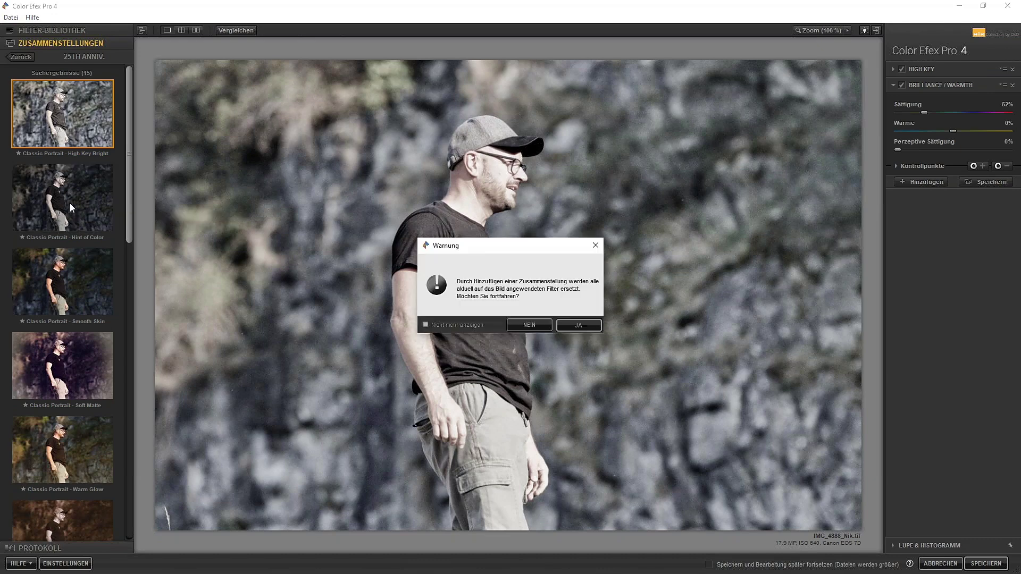
left_click(588, 327)
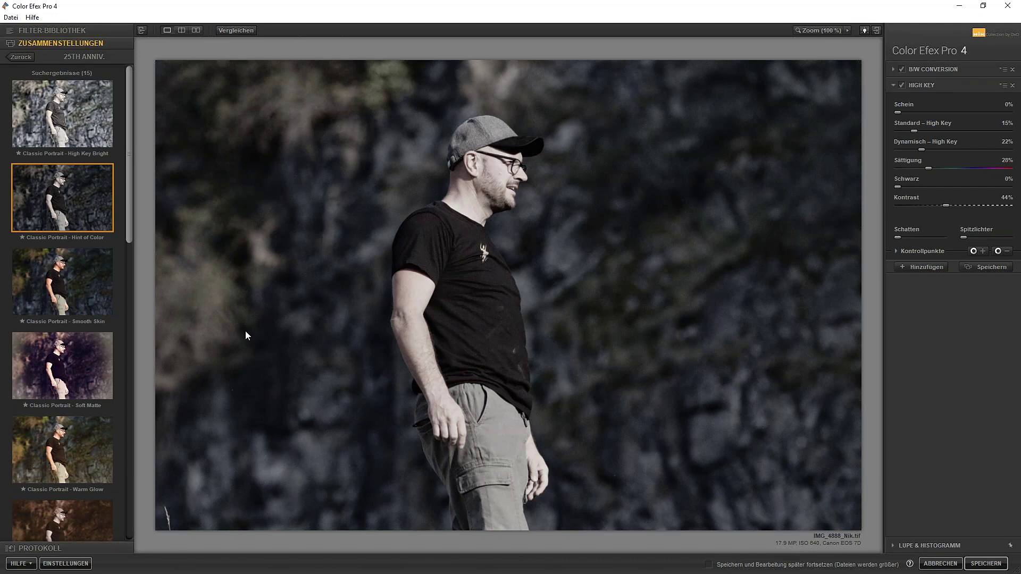
left_click(75, 298)
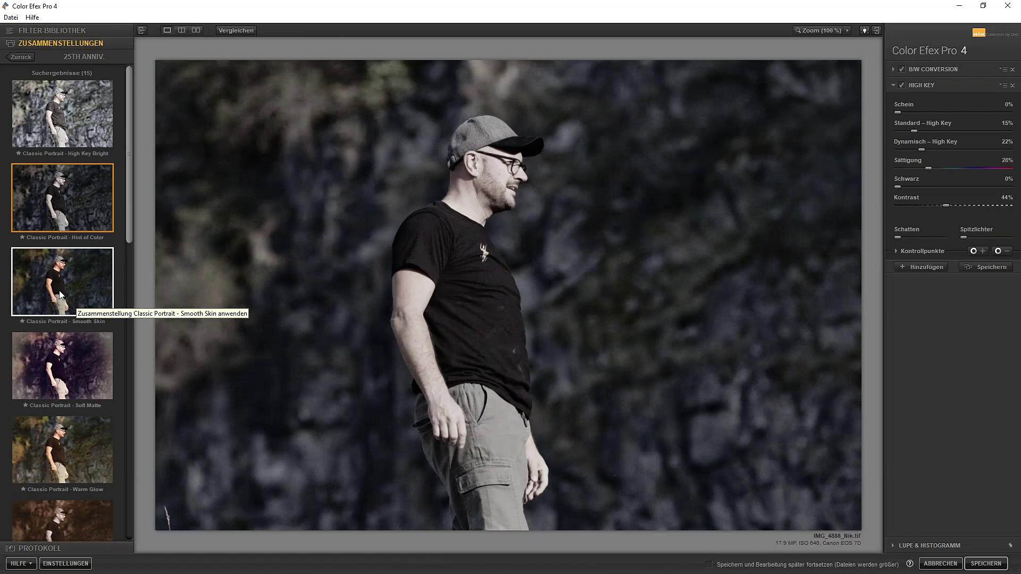
Apply Classic Portrait - Smooth Skin: Dynamic Skin Softener plus Glamour Glow at 27%.
left_click(61, 295)
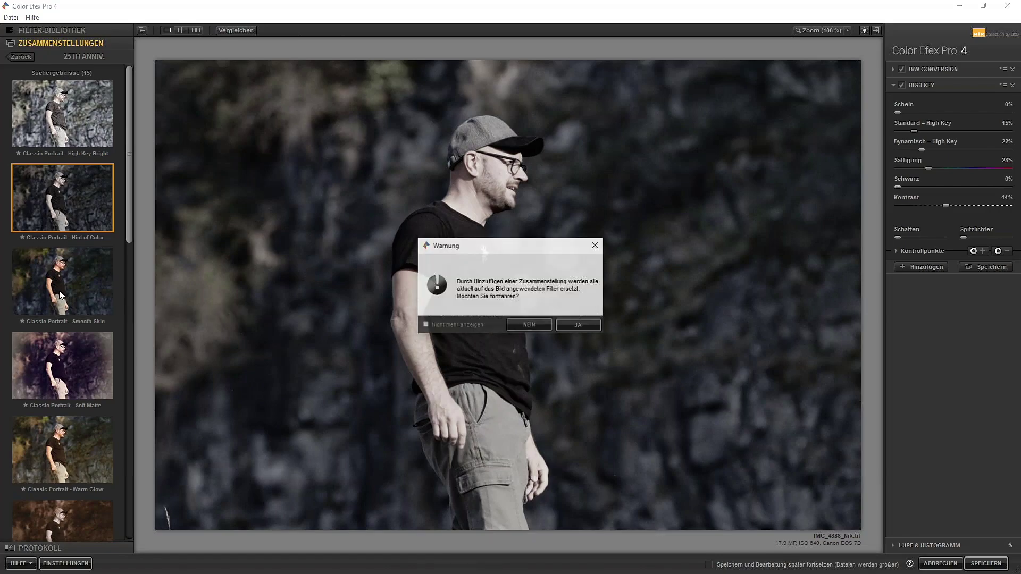
left_click(578, 326)
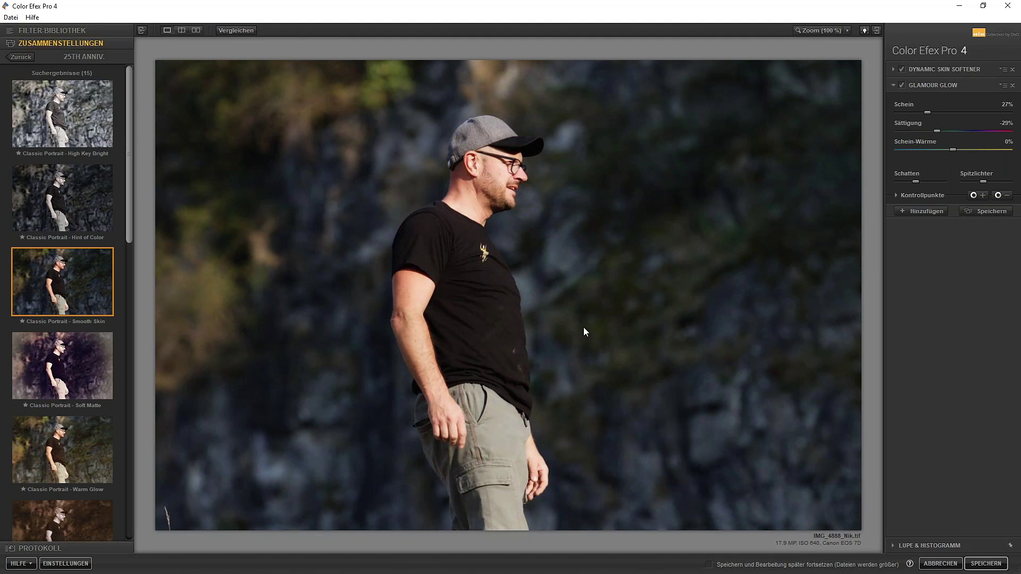
Apply the Classic Portrait - Soft Matte recipe and toggle Photo Stylizer off and on to compare.
left_click(53, 363)
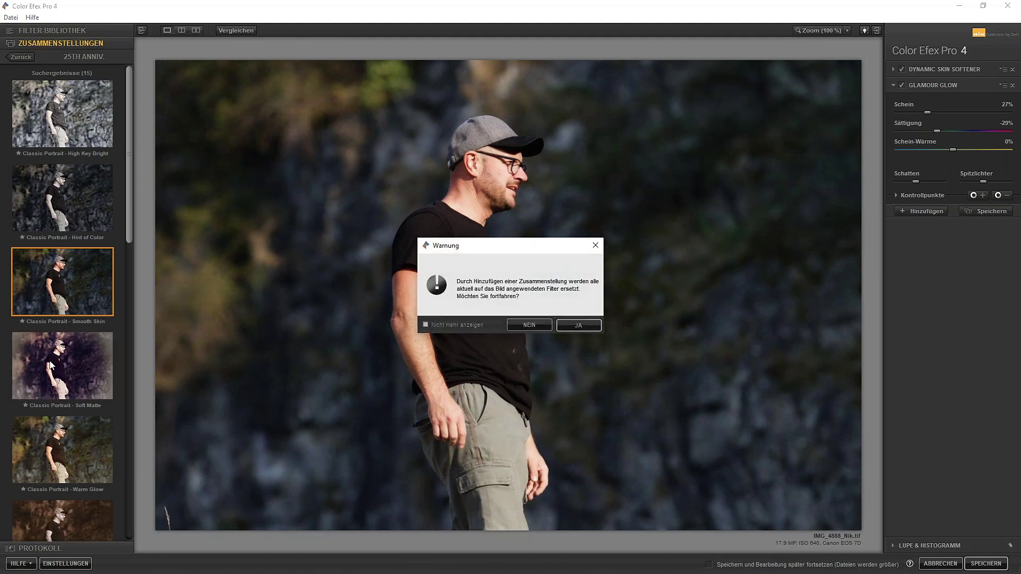
left_click(590, 324)
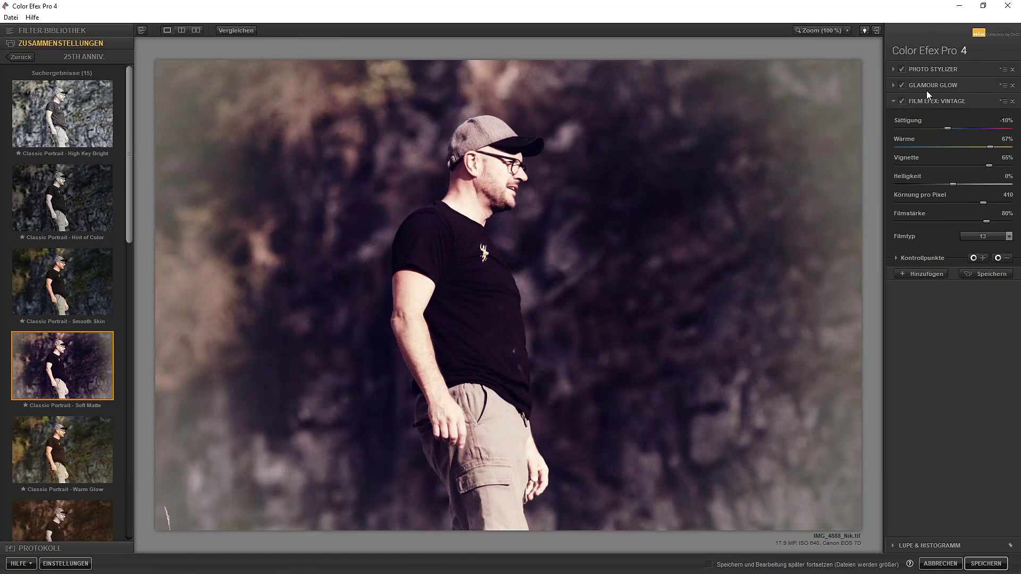
left_click(901, 69)
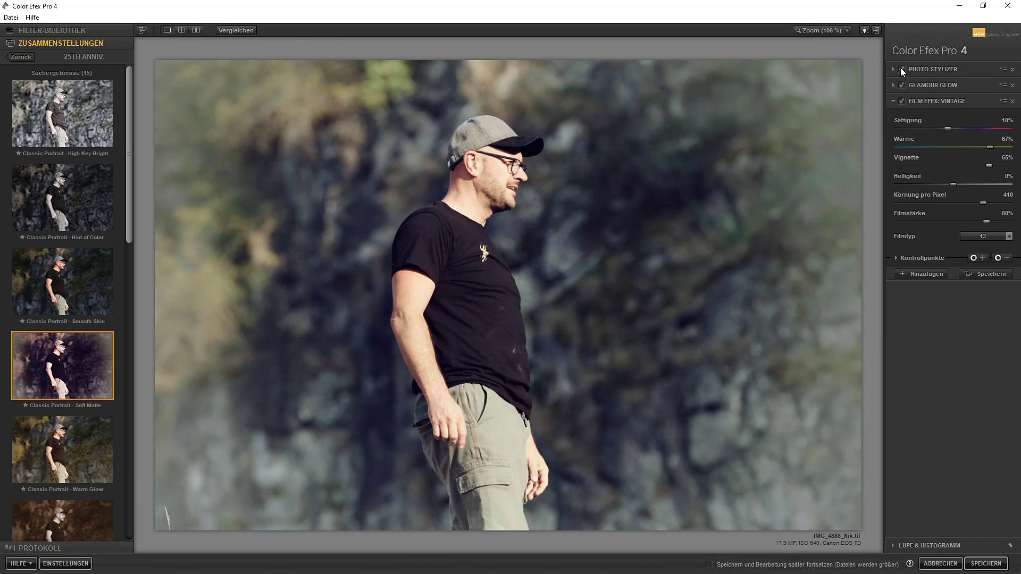
left_click(900, 69)
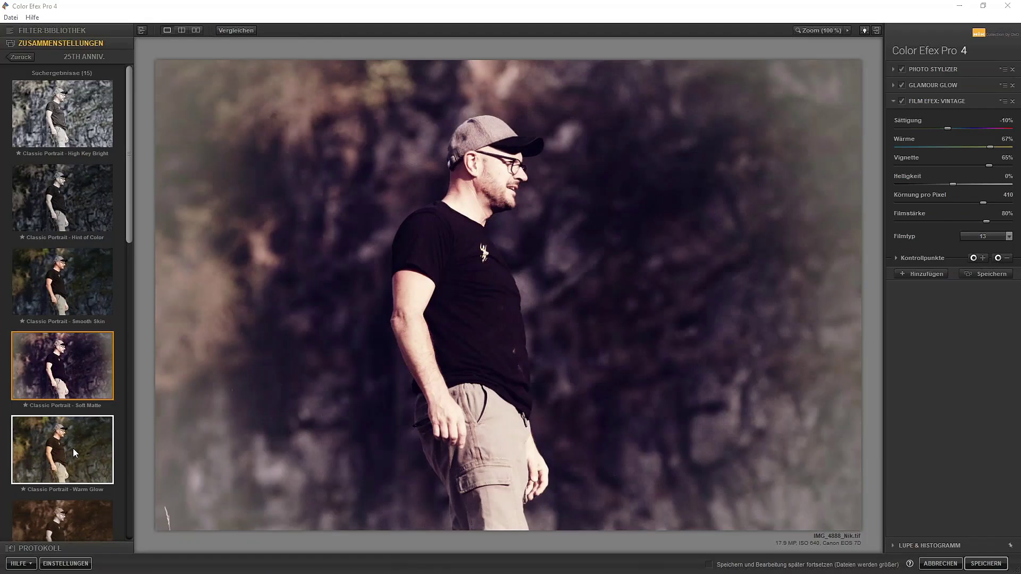
Apply Classic Portrait - Warm Glow, confirming replacement of the current filters.
left_click(73, 449)
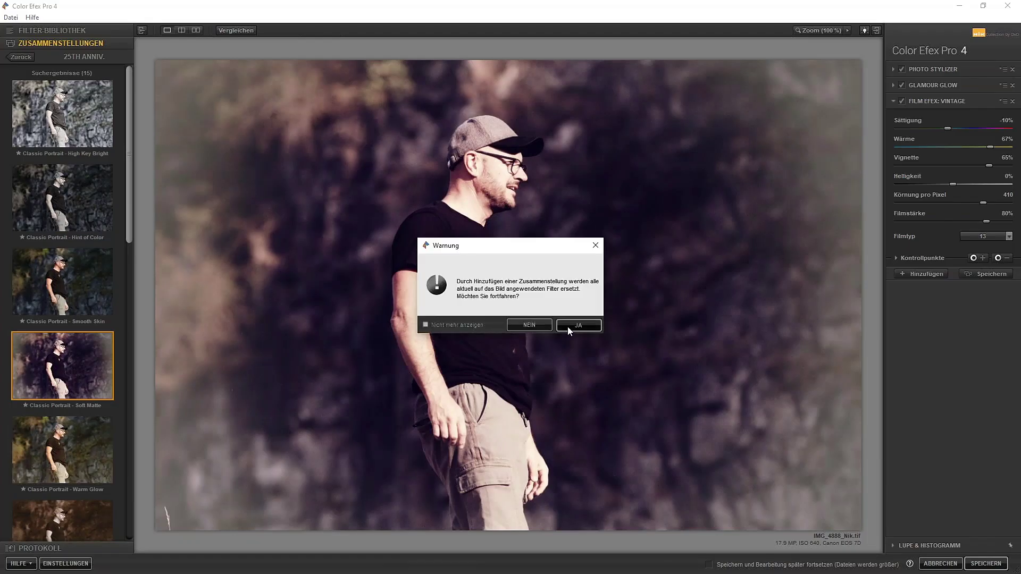
left_click(580, 326)
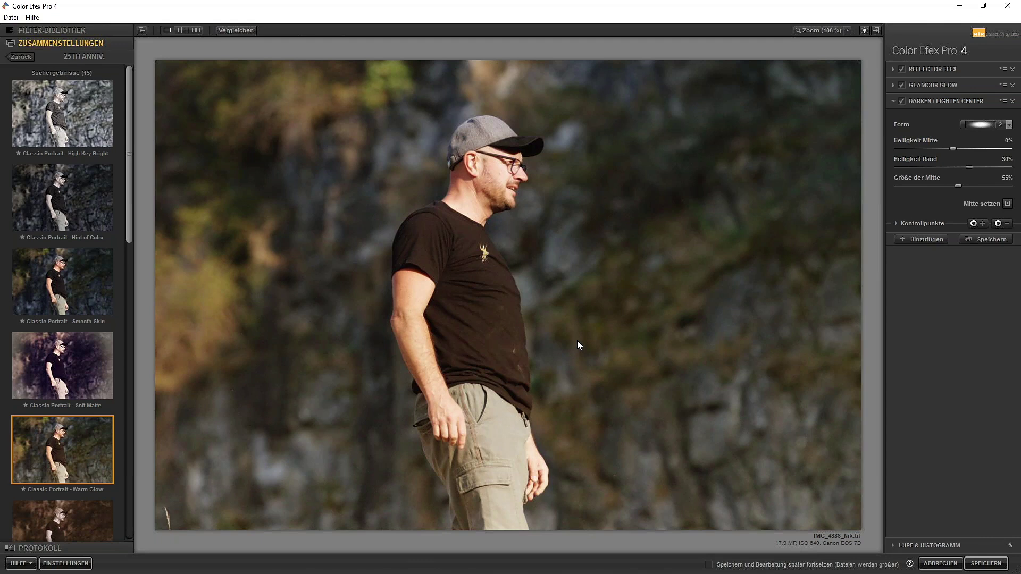
Apply the Classic Portrait - High Key Bright recipe (High Key with Brilliance/Warmth), confirming with JA.
left_click(78, 111)
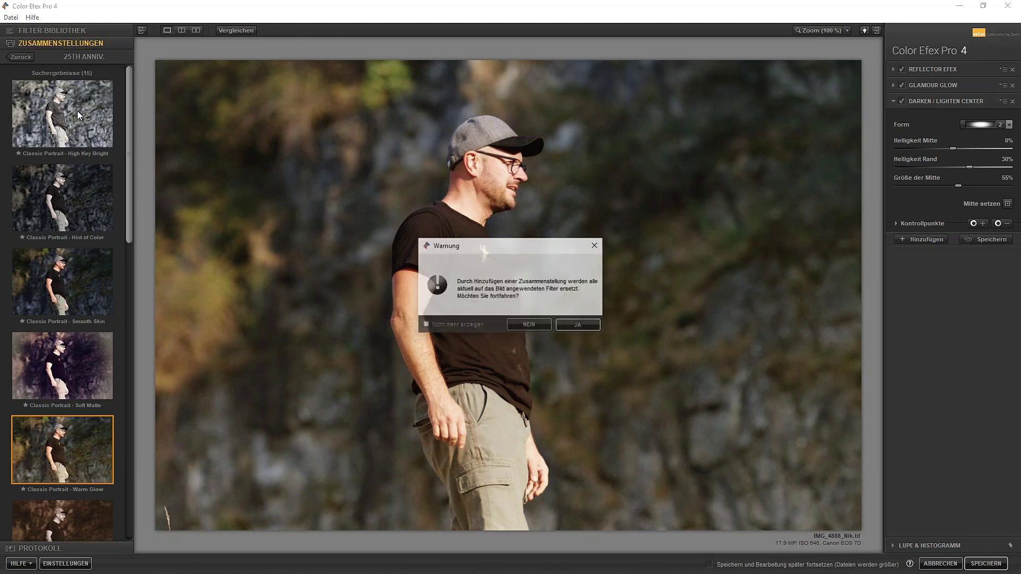
left_click(587, 330)
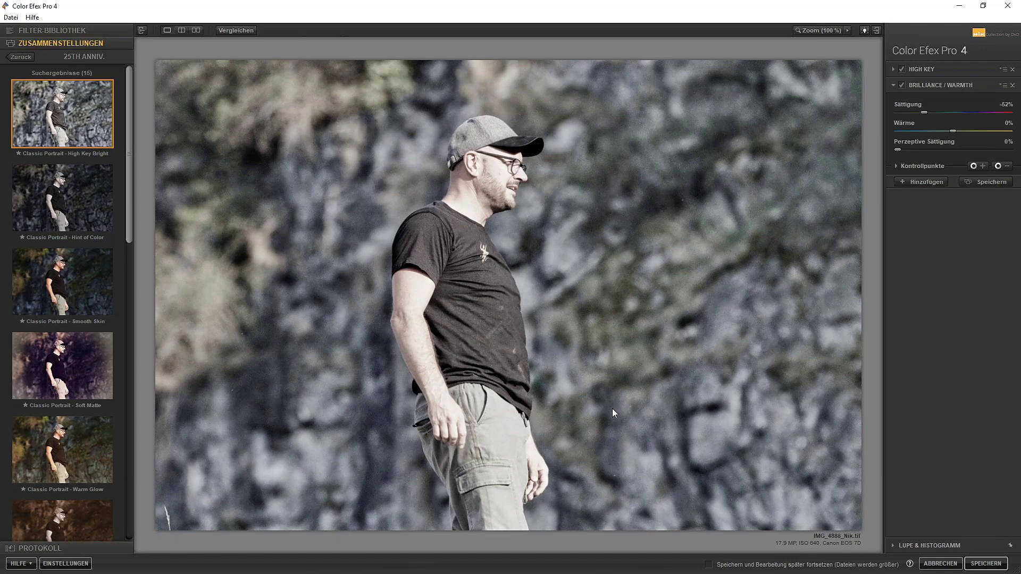
Apply the Classic Portrait - Hint of Color recipe (B/W Conversion plus High Key), confirming with JA.
left_click(59, 202)
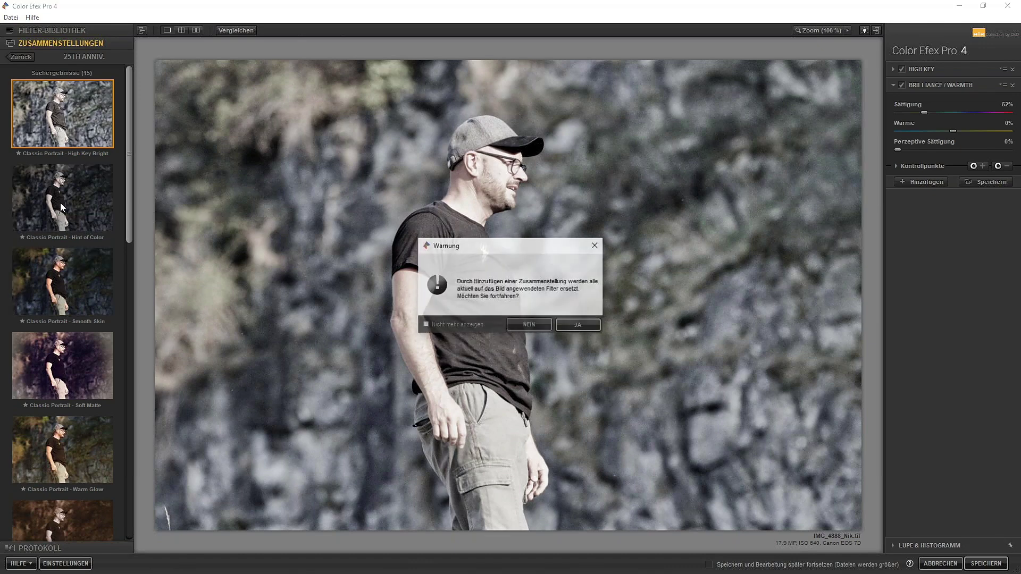
left_click(580, 328)
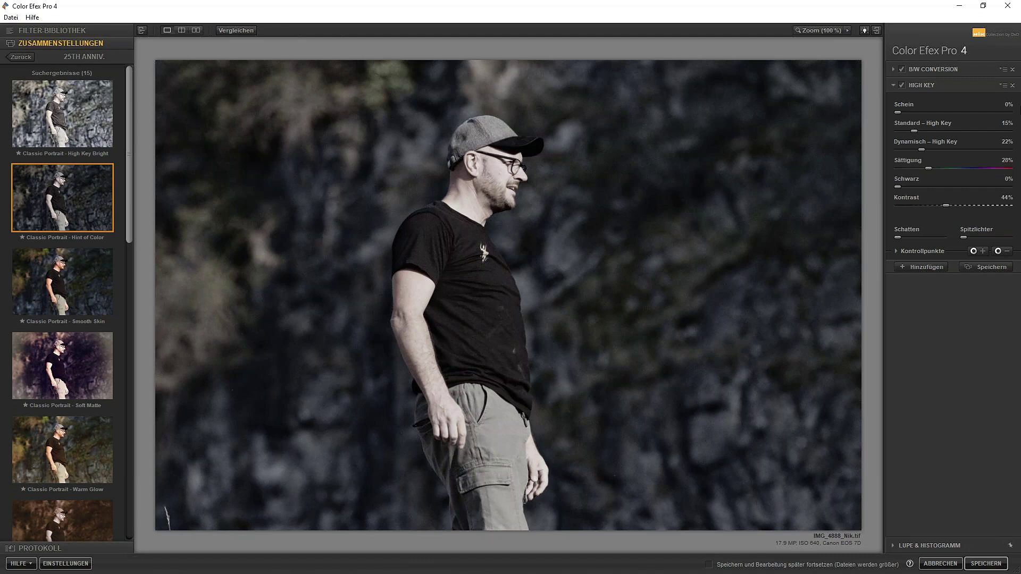
Expand B/W Conversion and switch the High Key filter off, toggling it to compare.
left_click(942, 72)
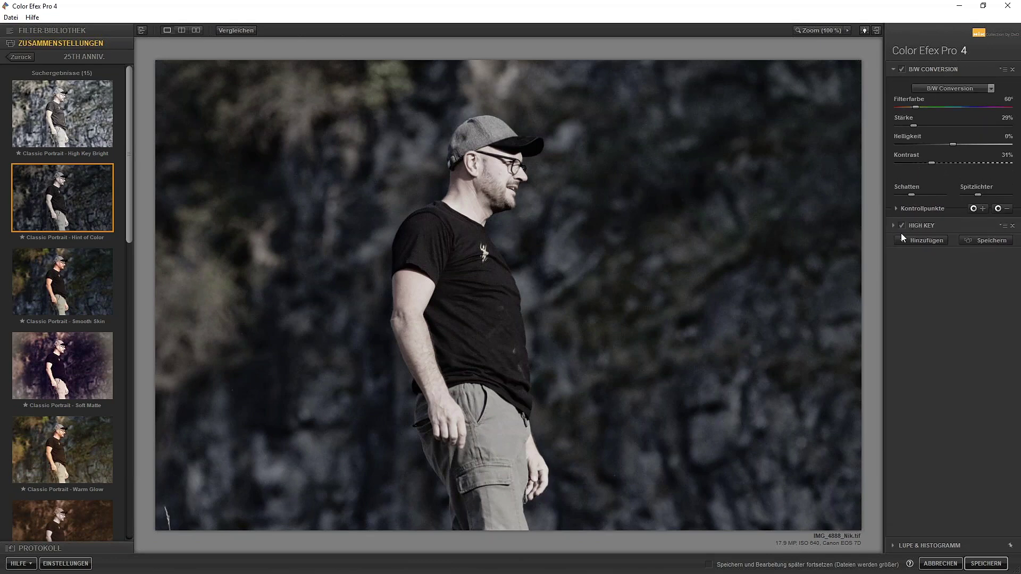
left_click(901, 225)
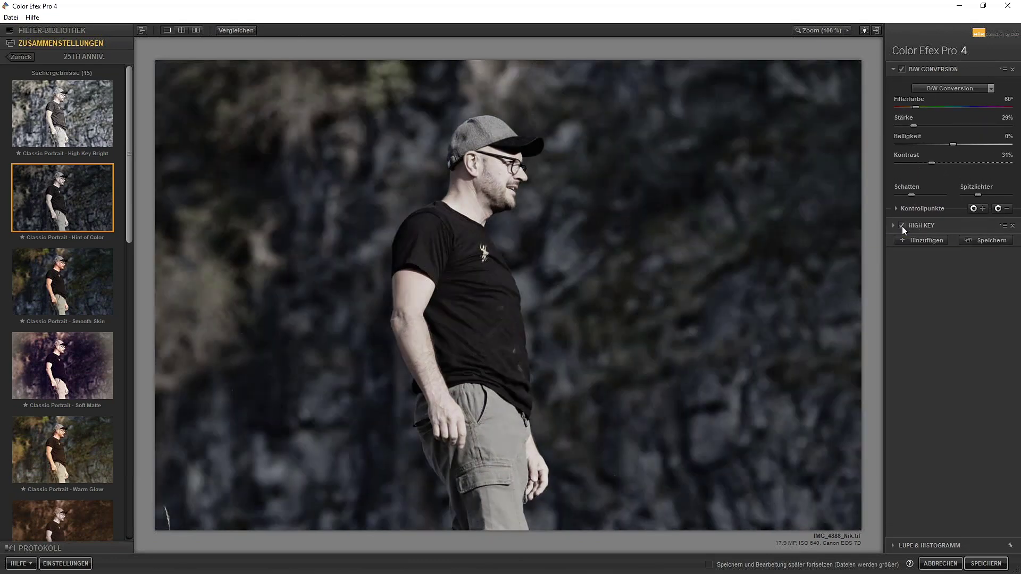
left_click(902, 226)
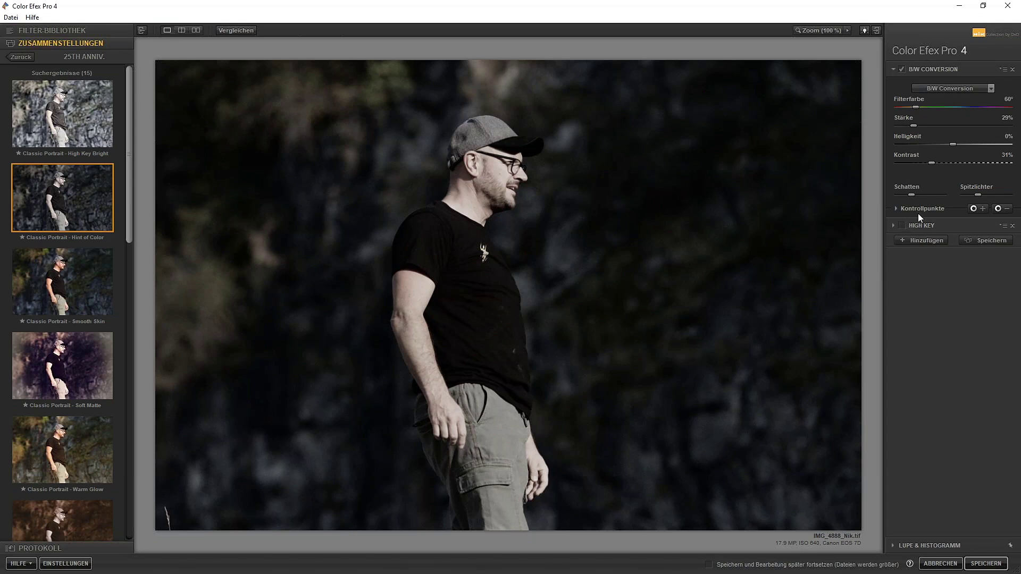
Expand the control points and set the B/W Conversion opacity to 73%.
left_click(896, 208)
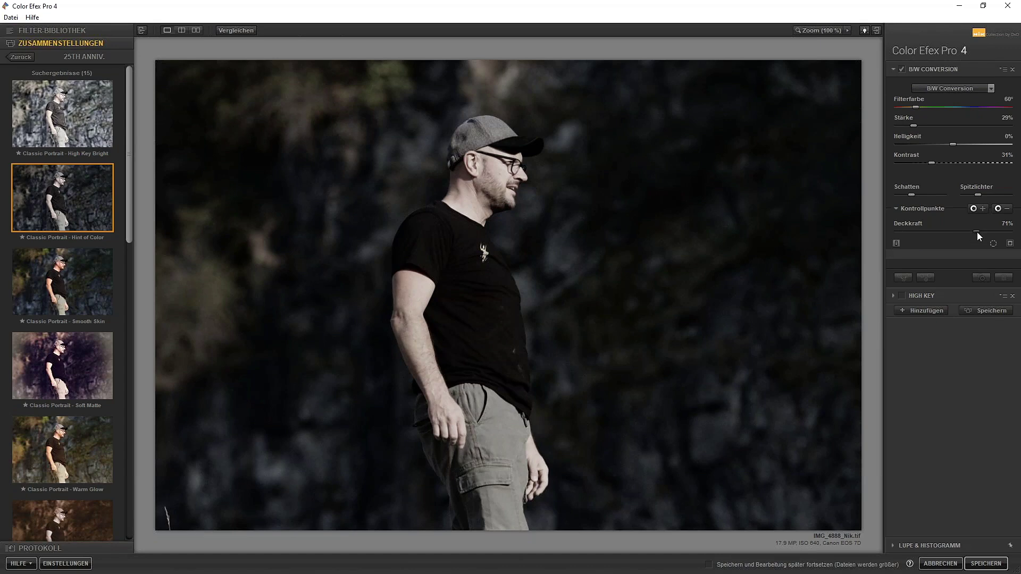
left_click_drag(982, 232, 1009, 232)
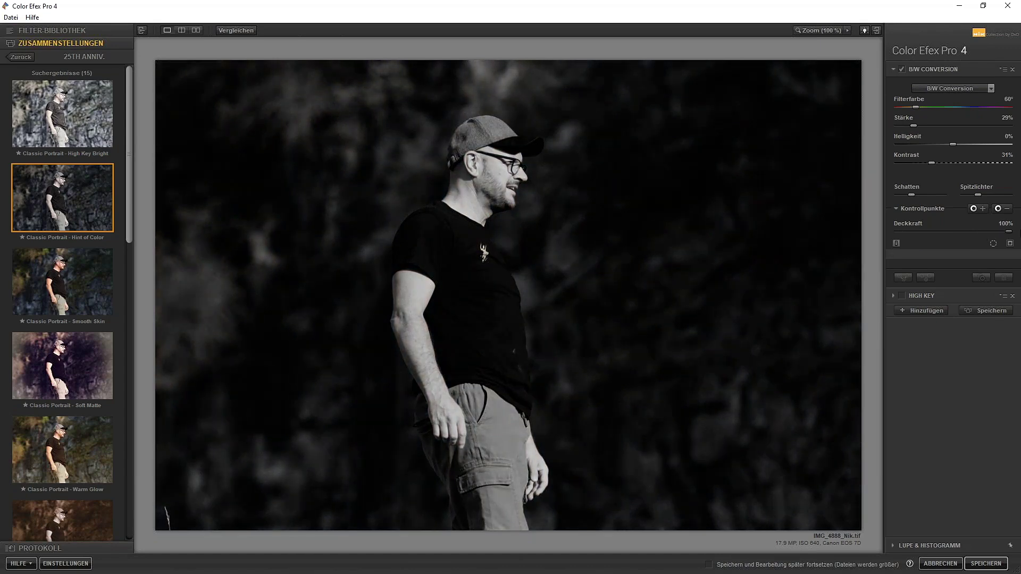
left_click(1009, 234)
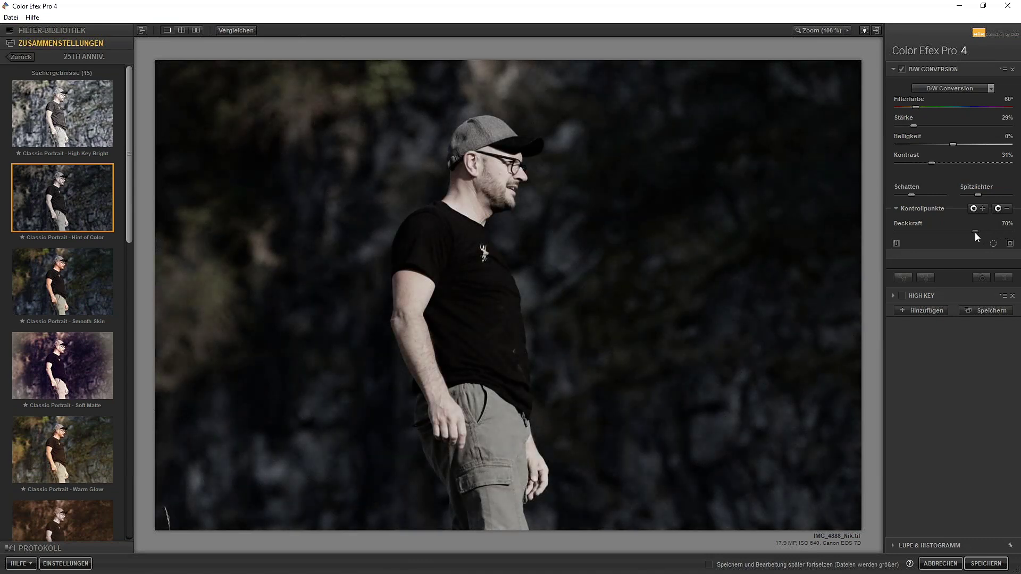
mouse_move(969, 237)
left_mouse_down()
mouse_move(942, 232)
mouse_move(980, 235)
mouse_move(915, 234)
mouse_move(976, 237)
left_mouse_up()
Adjust the B/W Conversion shadows and highlights sliders.
mouse_move(911, 195)
left_mouse_down()
mouse_move(931, 193)
mouse_move(899, 193)
mouse_move(958, 200)
mouse_move(920, 200)
left_mouse_up()
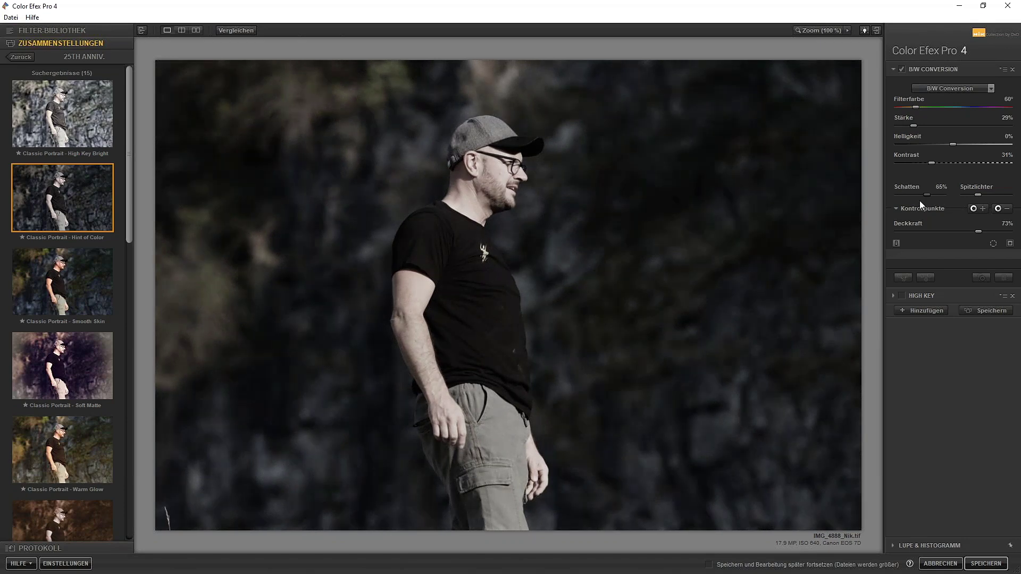
left_click_drag(986, 195, 963, 196)
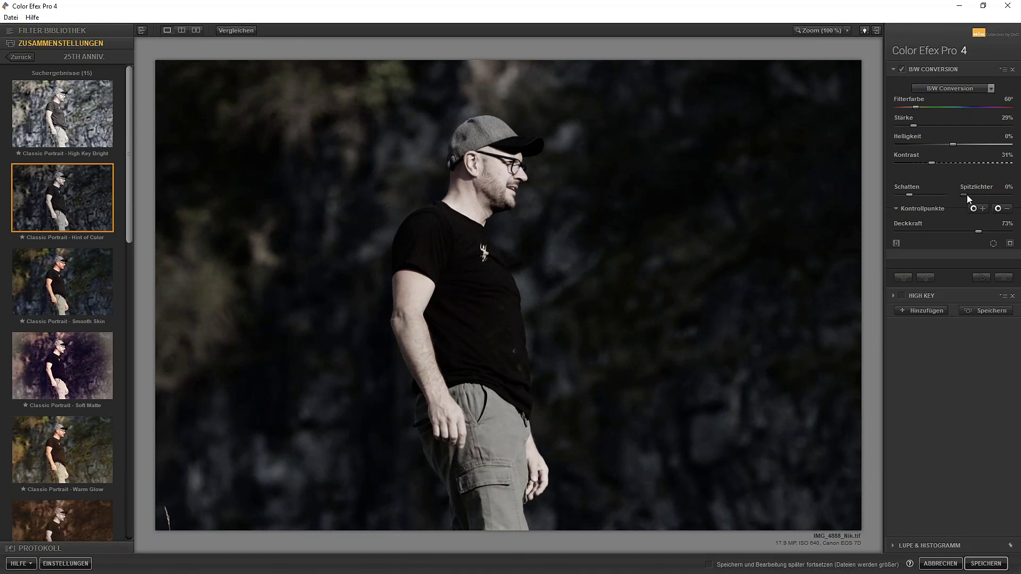
left_click_drag(978, 194, 998, 197)
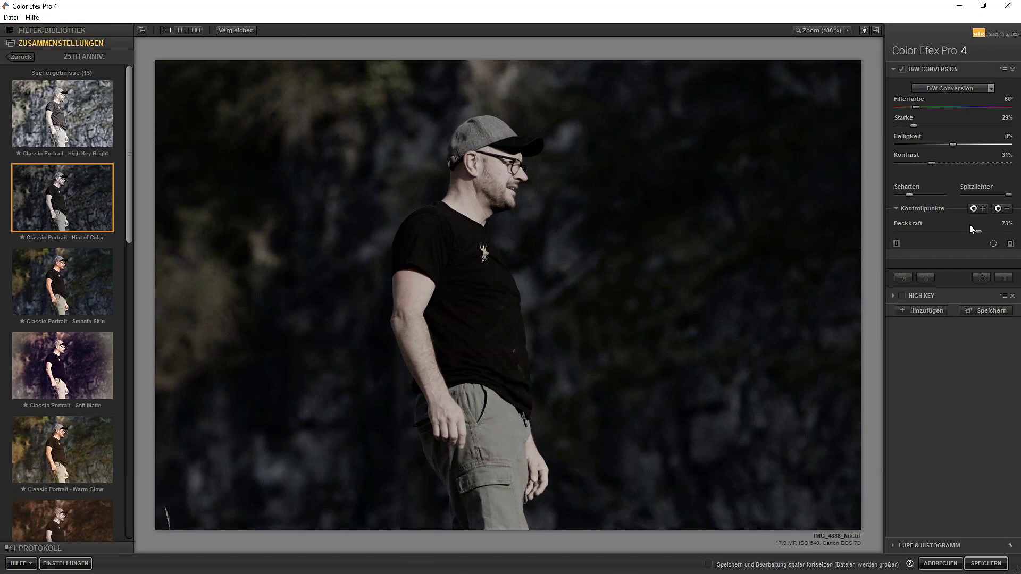
Expand High Key and switch it back on, toggling to compare its effect.
left_click(927, 296)
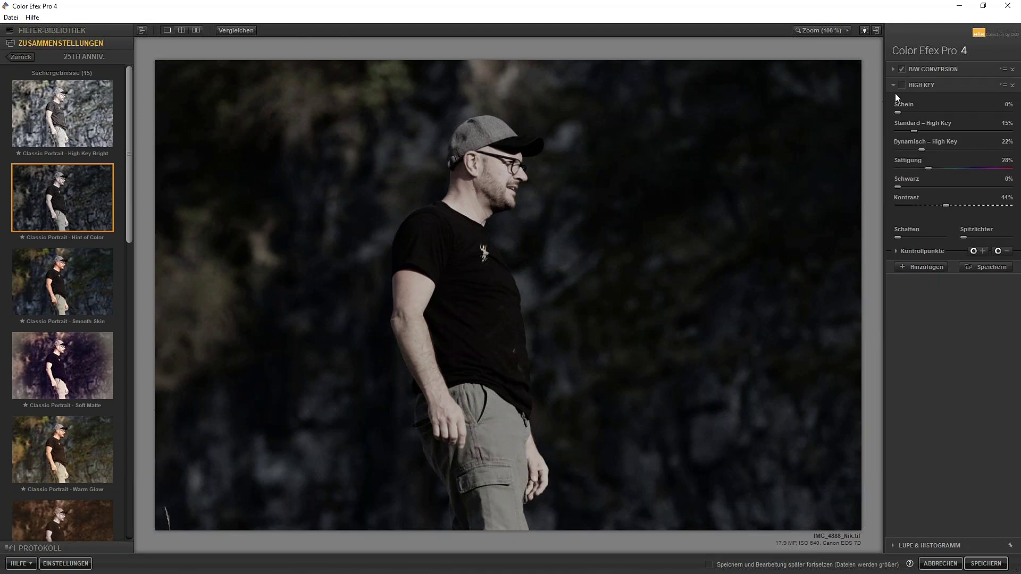
left_click(900, 85)
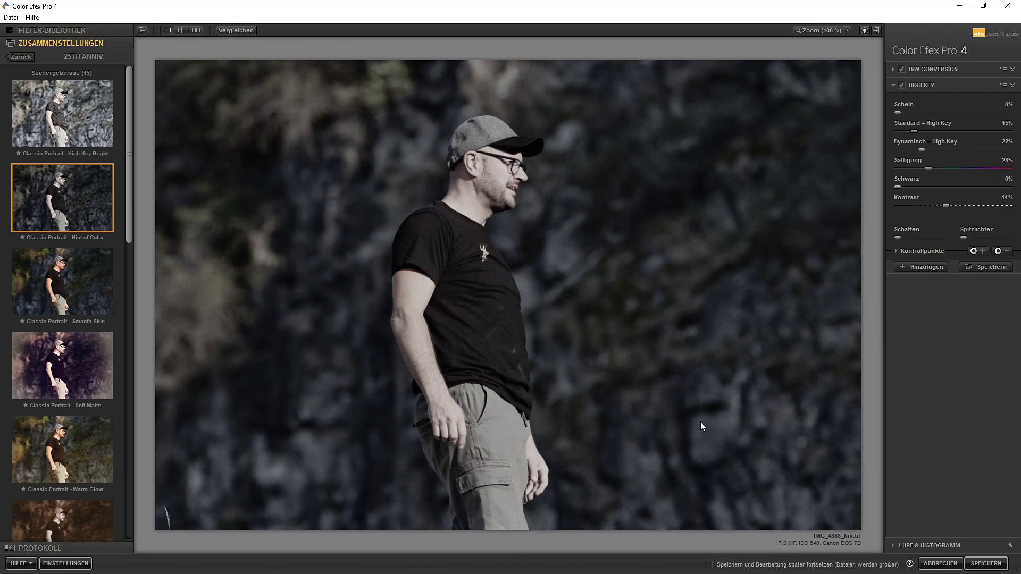
left_click(901, 85)
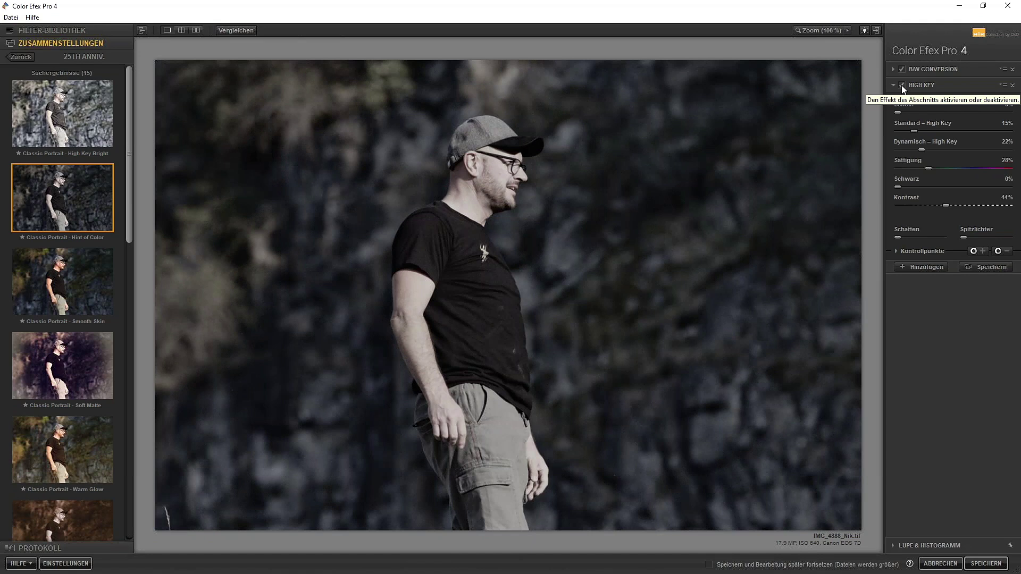
left_click(901, 85)
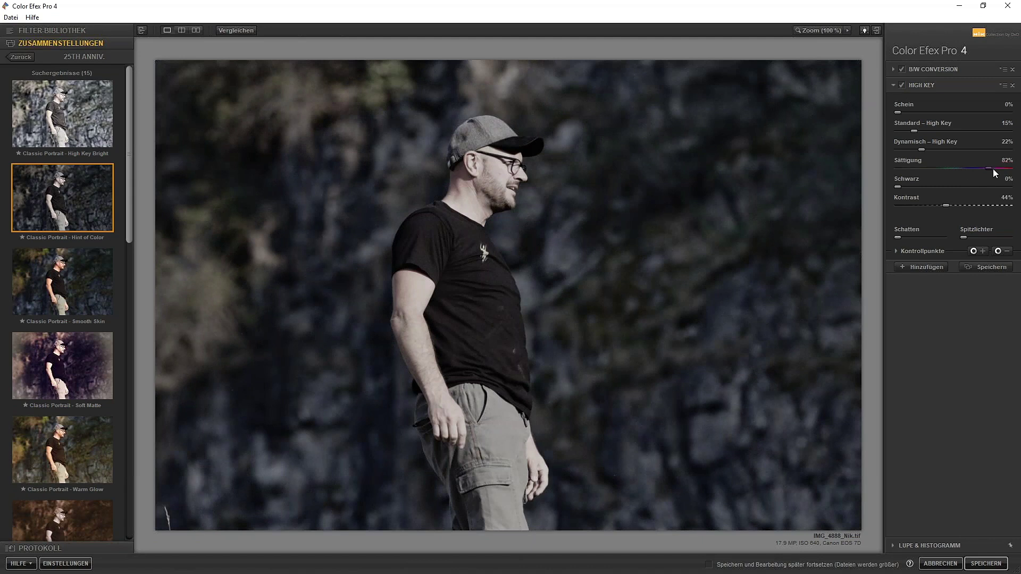
Tune High Key saturation and standard high key strength, and set glow to 33%.
mouse_move(984, 168)
left_mouse_down()
mouse_move(1012, 168)
mouse_move(901, 148)
left_mouse_up()
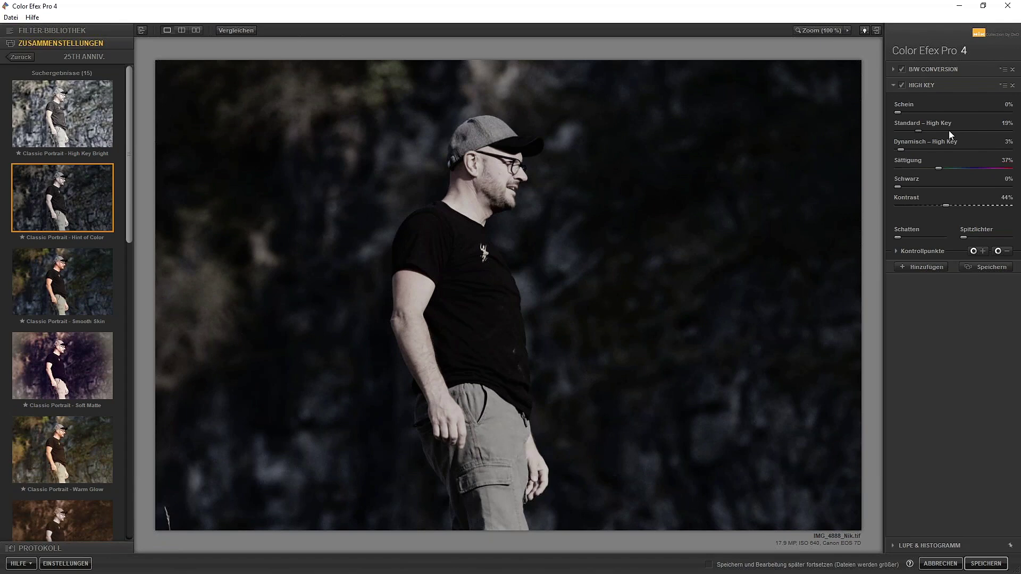
mouse_move(918, 131)
left_mouse_down()
mouse_move(953, 130)
mouse_move(903, 150)
left_mouse_up()
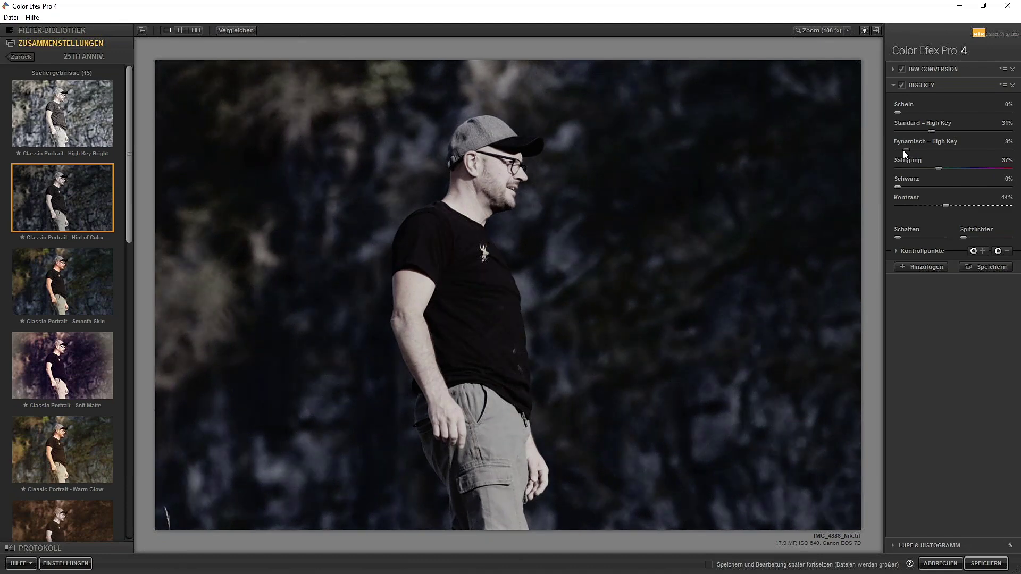
left_click(900, 85)
left_click(901, 85)
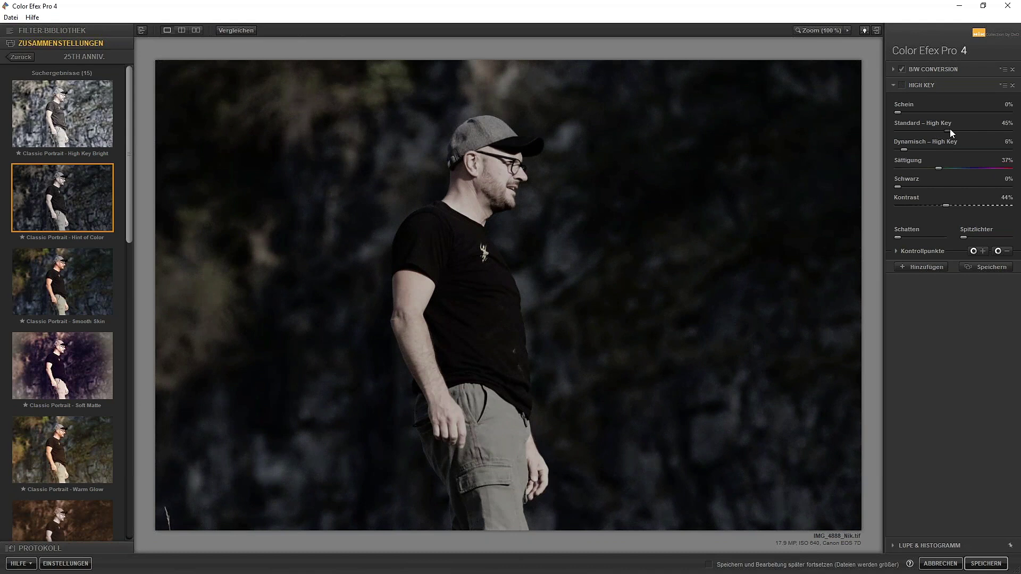
left_click_drag(951, 130, 960, 131)
left_click(901, 85)
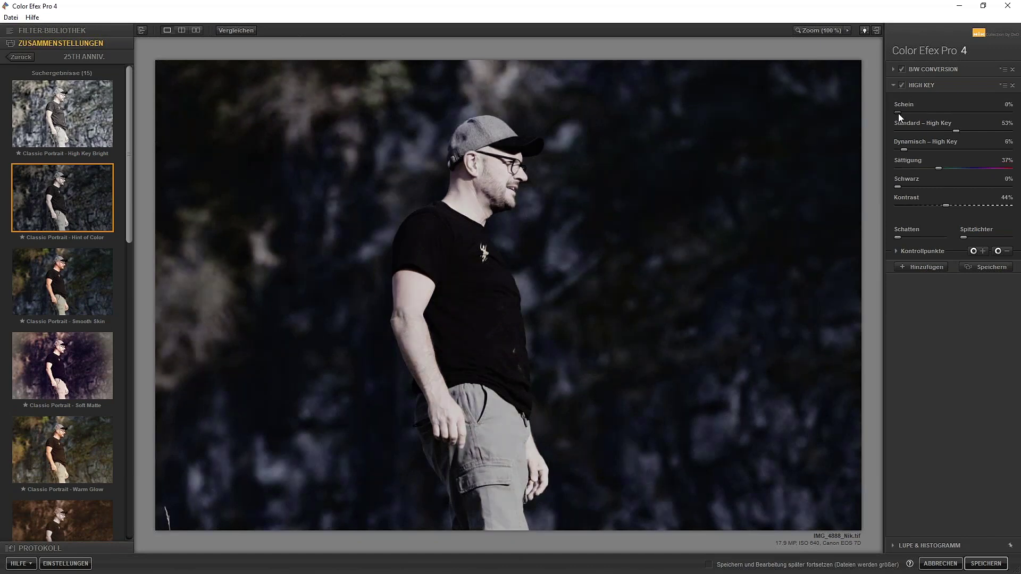
mouse_move(912, 113)
left_mouse_down()
mouse_move(934, 114)
mouse_move(927, 133)
mouse_move(913, 132)
left_mouse_up()
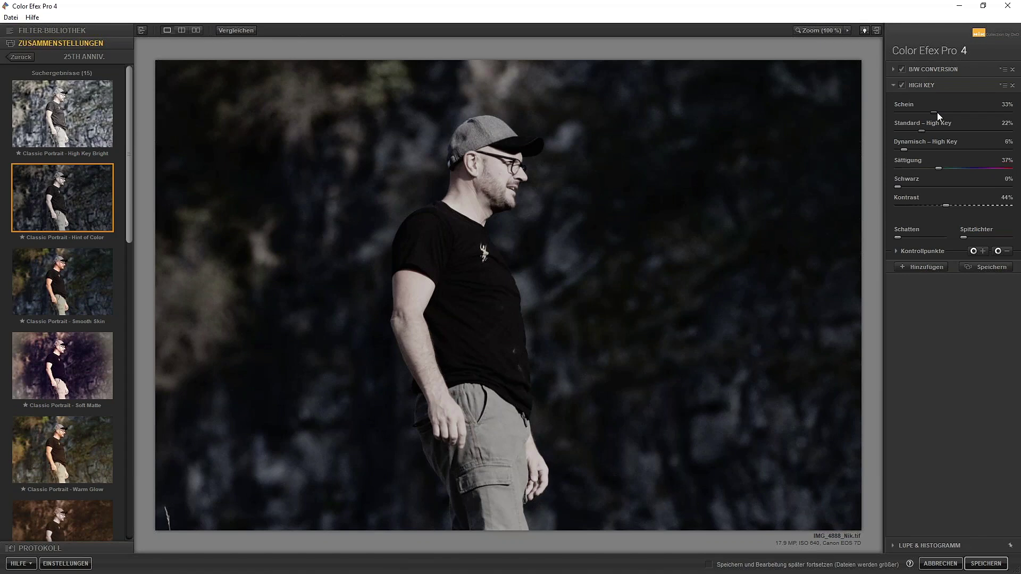
Reapply the Classic Portrait - Smooth Skin recipe and show the single-filter library list.
left_click(77, 295)
left_click(579, 326)
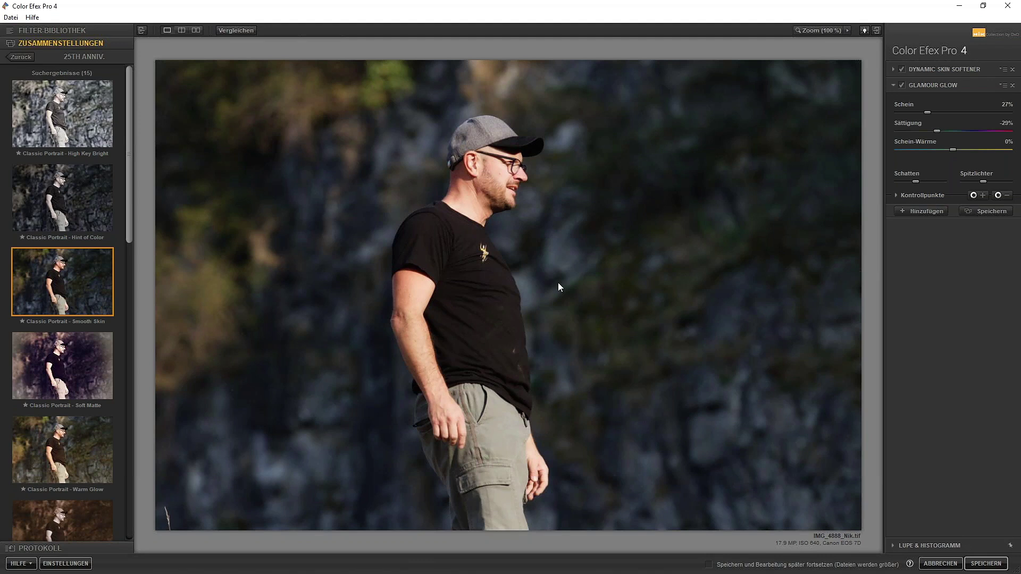
left_click(69, 29)
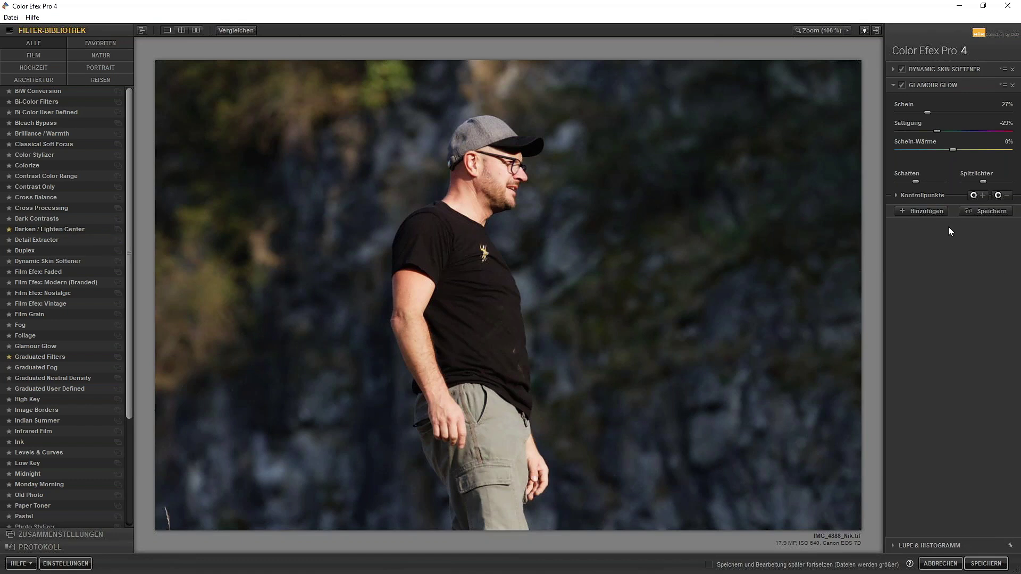
Add Darken / Lighten Center to the Smooth Skin stack and compare it on and off.
left_click(922, 212)
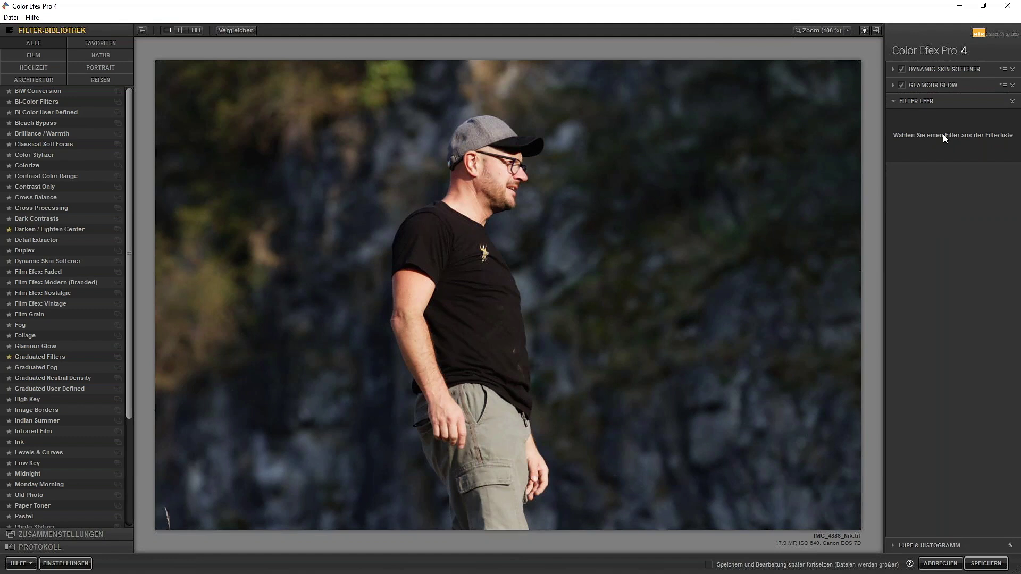
left_click(34, 228)
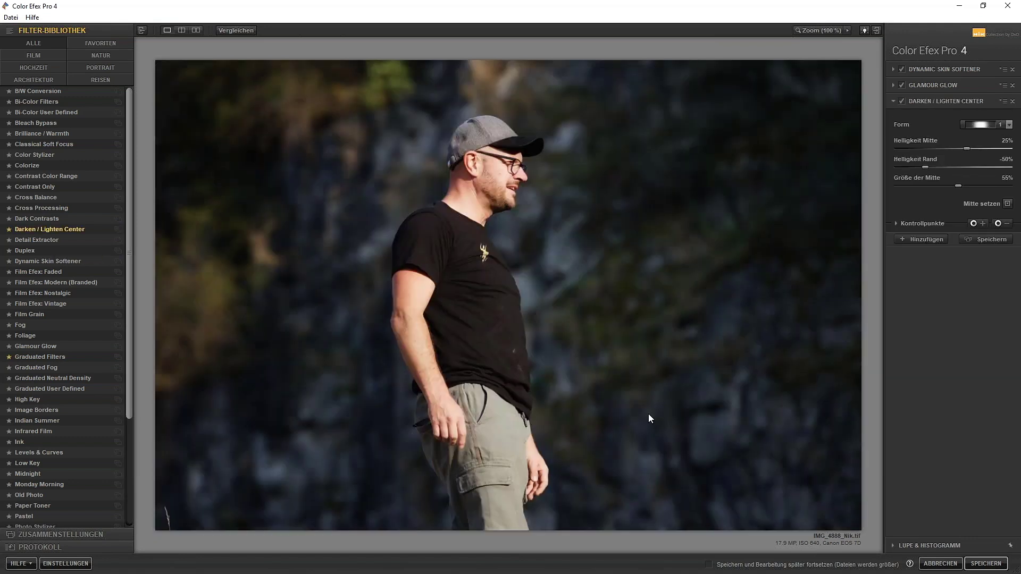
left_click(901, 101)
left_click(900, 101)
Re-add Darken / Lighten Center with border brightness -100% and centre brightness 67%.
left_click(1013, 101)
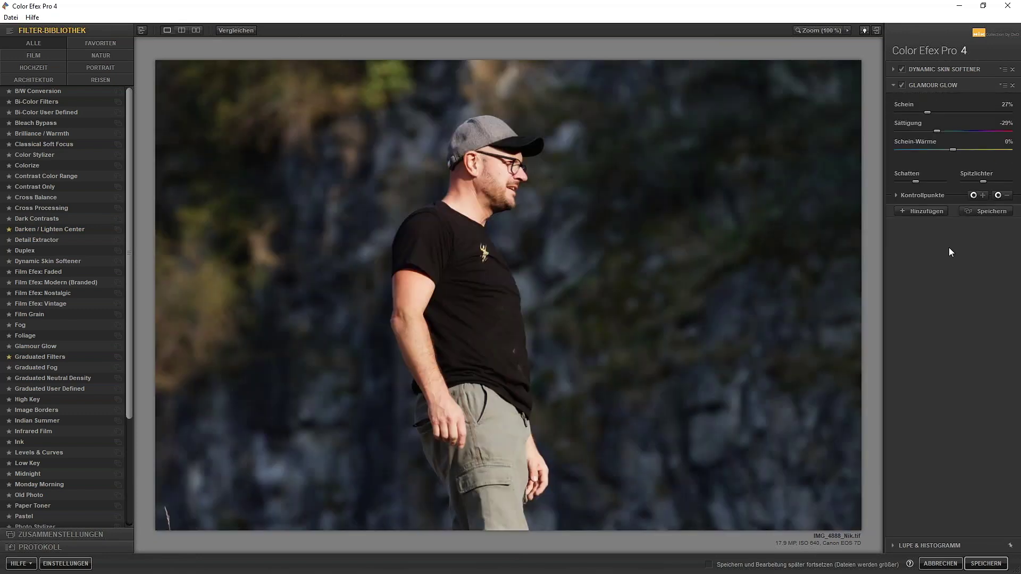
left_click(48, 232)
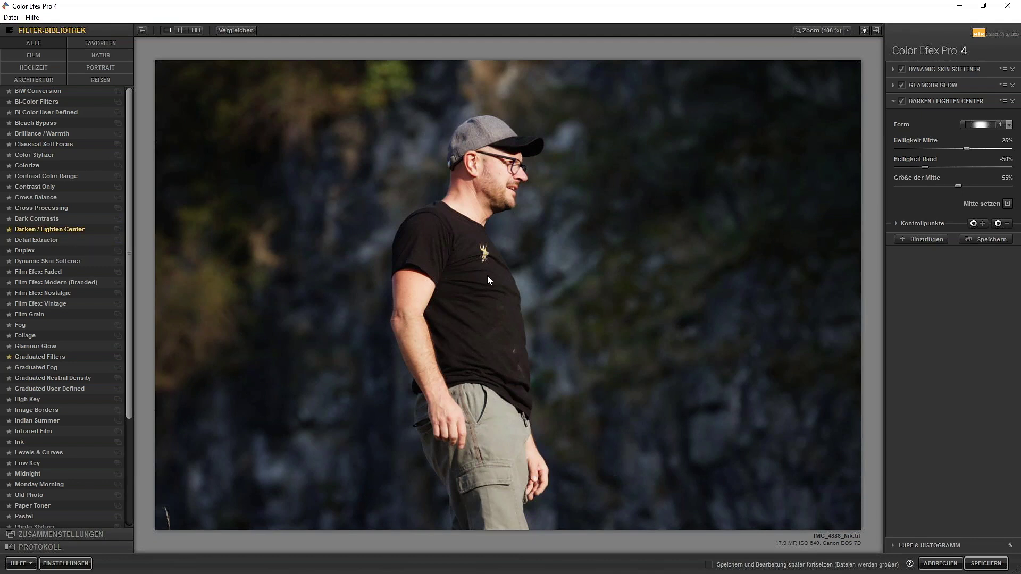
left_click_drag(925, 166, 898, 167)
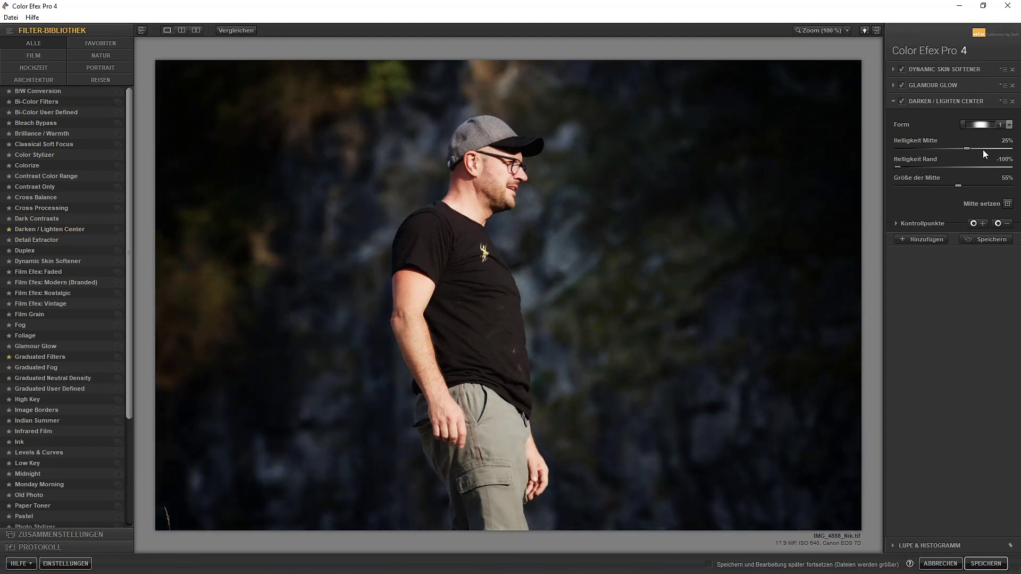
left_click_drag(967, 148, 990, 148)
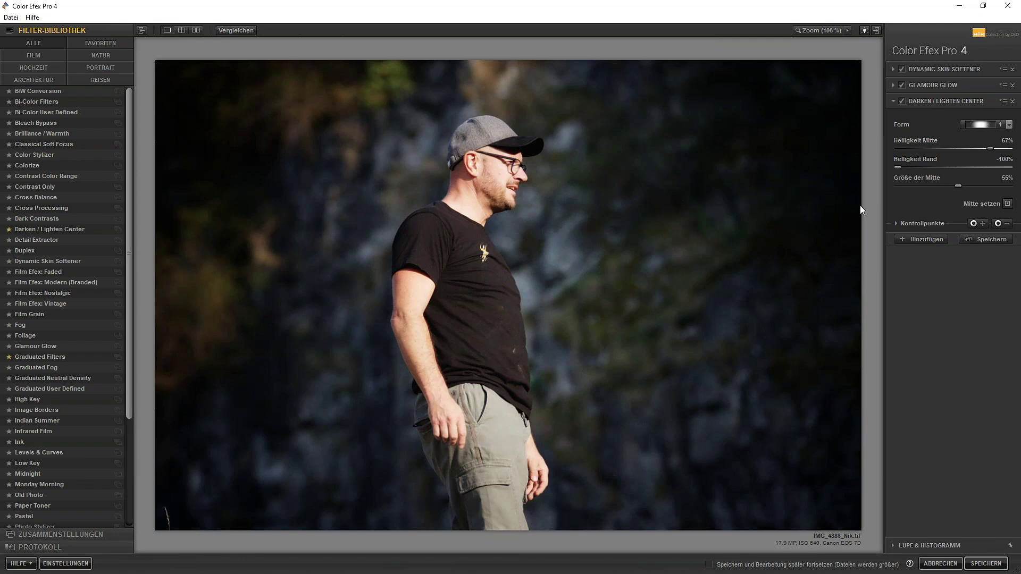
Remove Darken / Lighten Center and reapply the Classic Portrait - Smooth Skin recipe from Zusammenstellungen.
left_click(1013, 101)
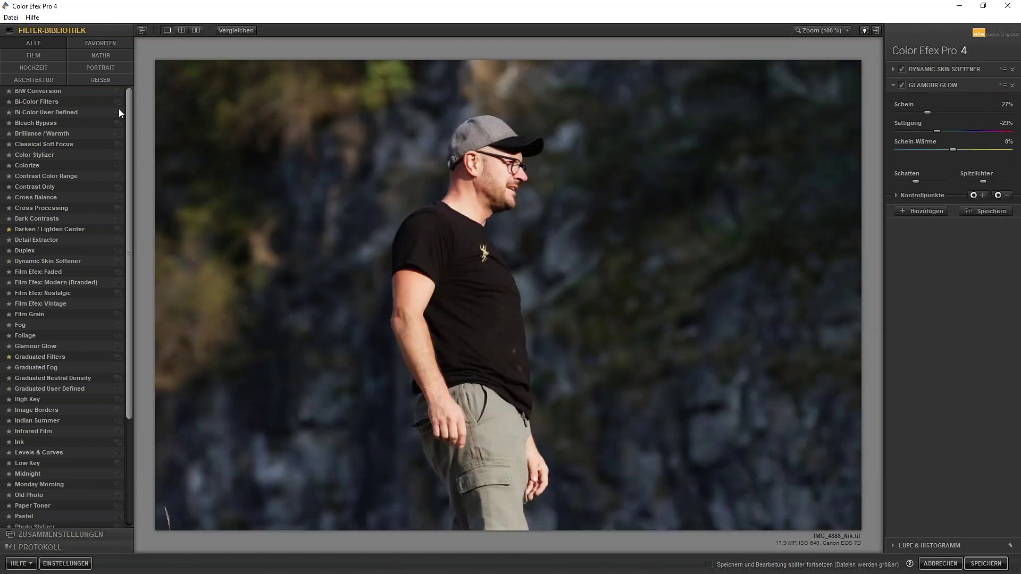
left_click(61, 535)
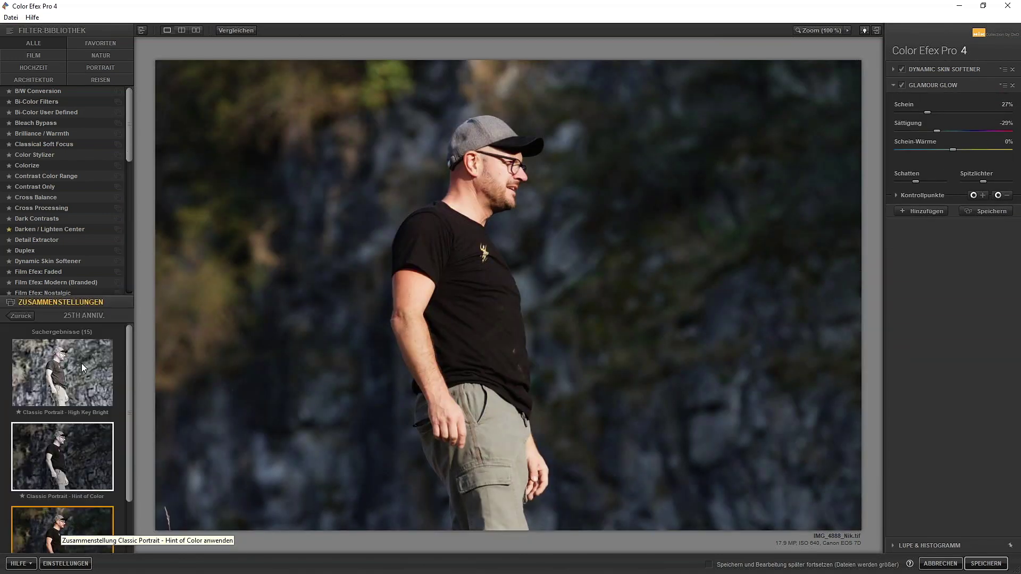
left_click(65, 219)
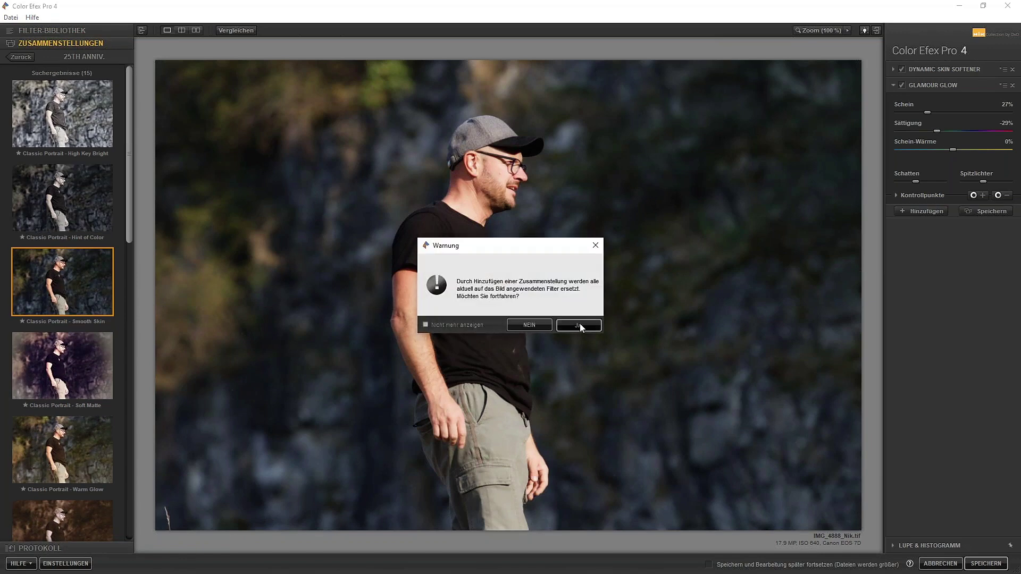
left_click(578, 324)
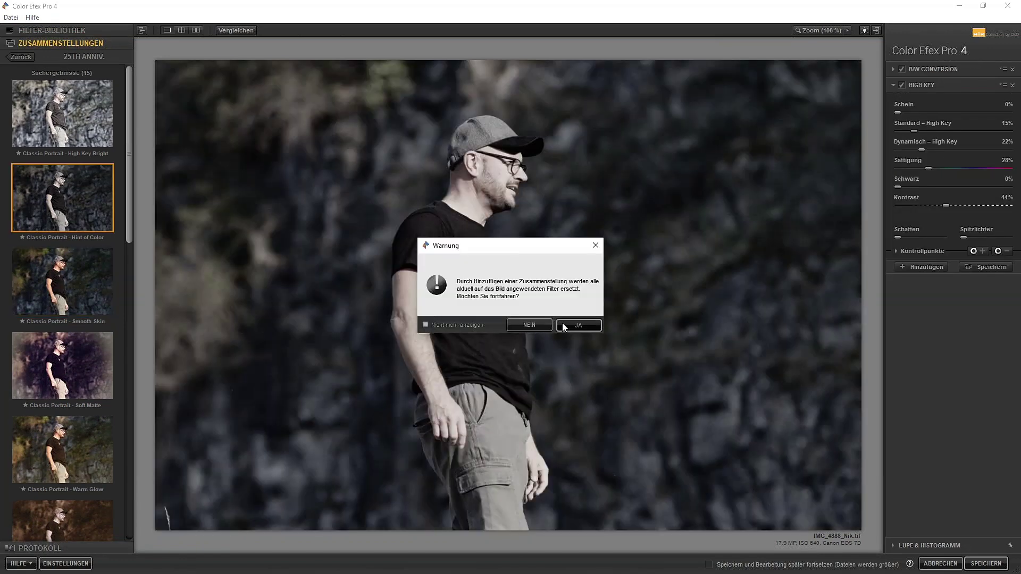
left_click(564, 325)
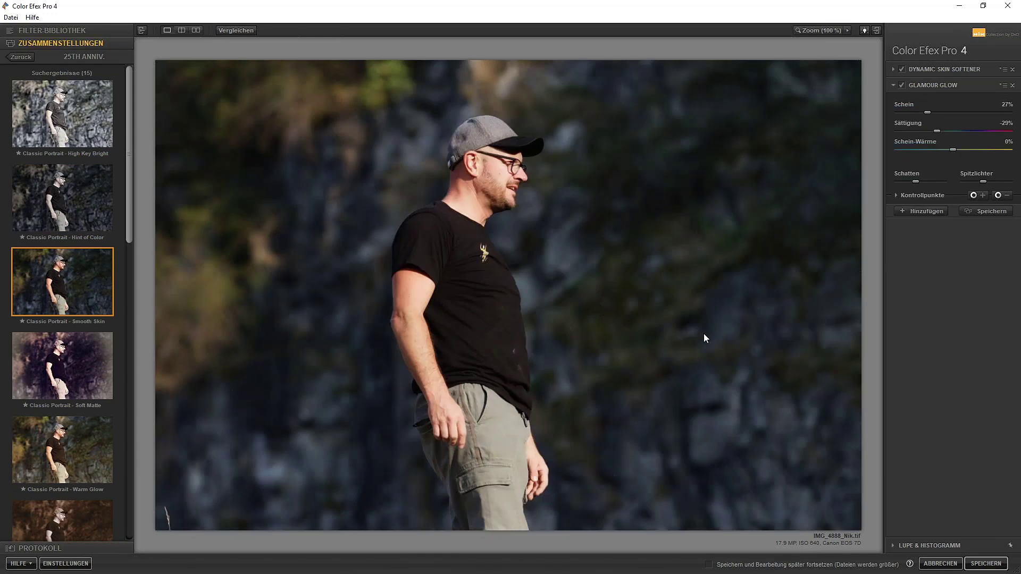
Expand Dynamic Skin Softener, zoom to 100% on the face, and sample skin colour from the neck.
left_click(941, 71)
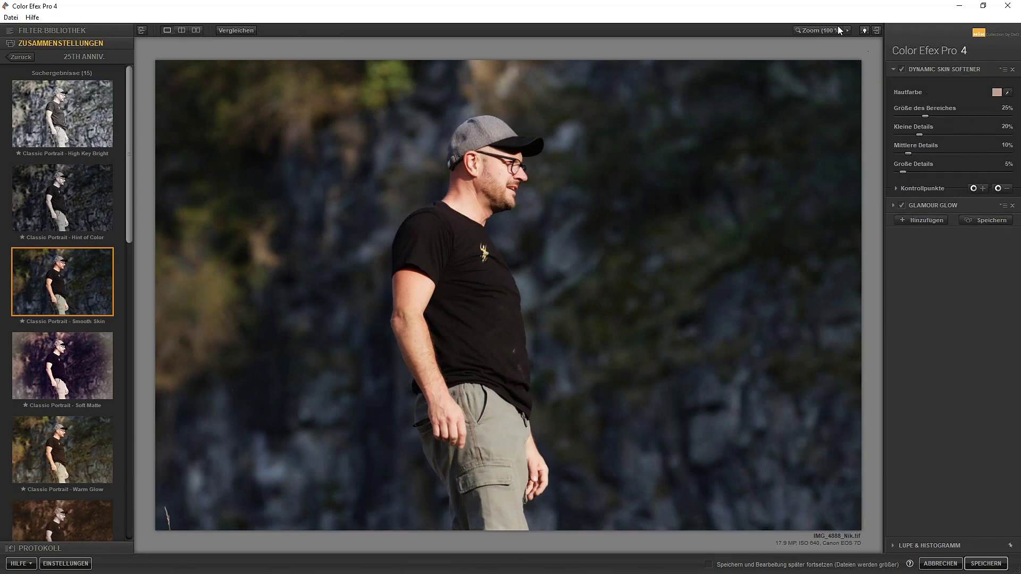
left_click(815, 30)
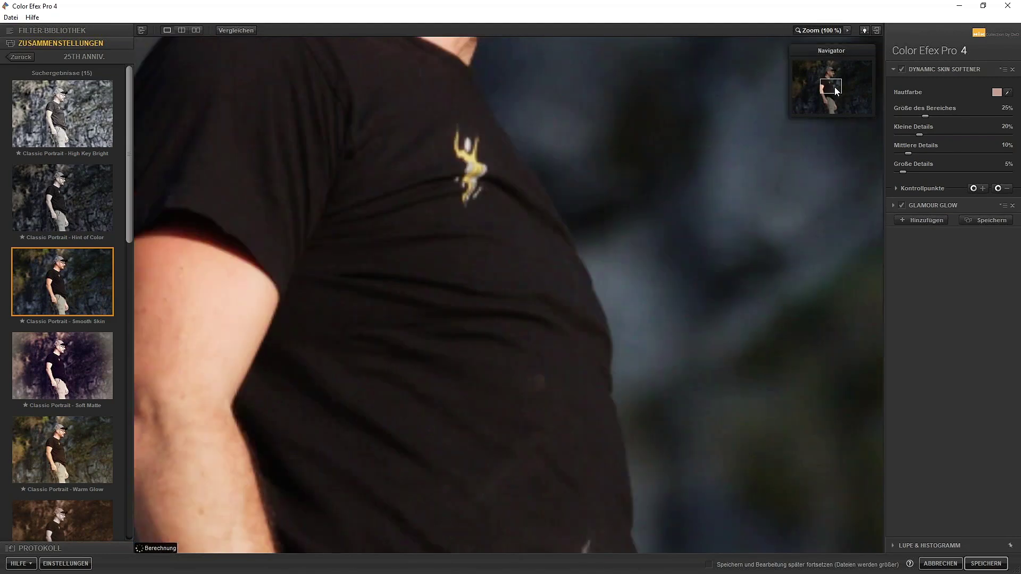
mouse_move(835, 88)
left_mouse_down()
mouse_move(827, 77)
mouse_move(838, 81)
left_mouse_up()
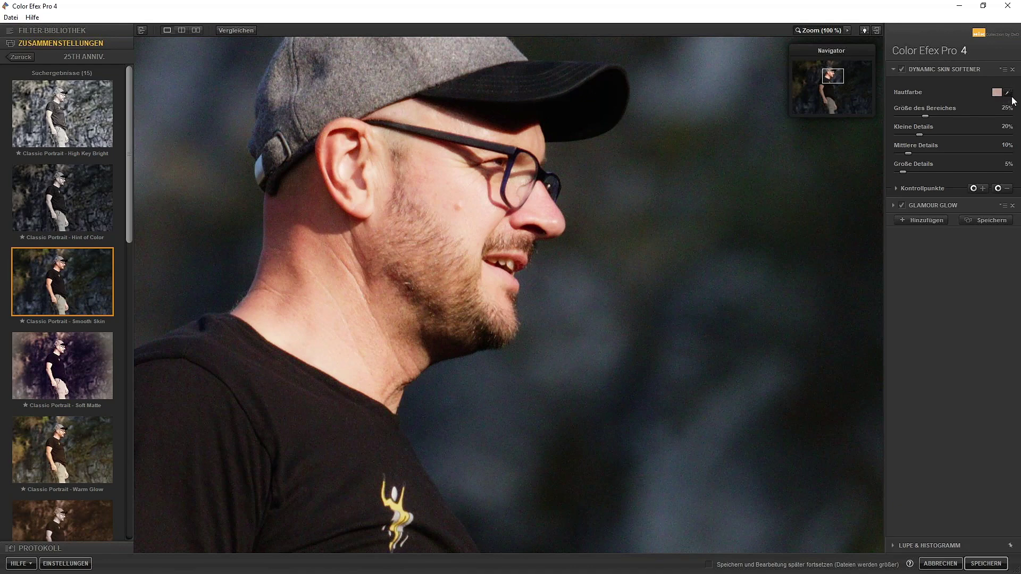
left_click(1008, 93)
left_click(311, 211)
Compare the face with and without Dynamic Skin Softener.
left_click(901, 69)
left_click(901, 69)
left_click(901, 69)
left_click(901, 69)
left_click(901, 68)
left_click(901, 67)
Resample the skin colour from the face to a brown tone (82/49/38) and compare.
left_click(1005, 94)
left_click(430, 183)
left_click(1010, 95)
left_click(344, 188)
left_click(902, 69)
left_click(901, 69)
left_click(997, 92)
left_click_drag(121, 32, 328, 107)
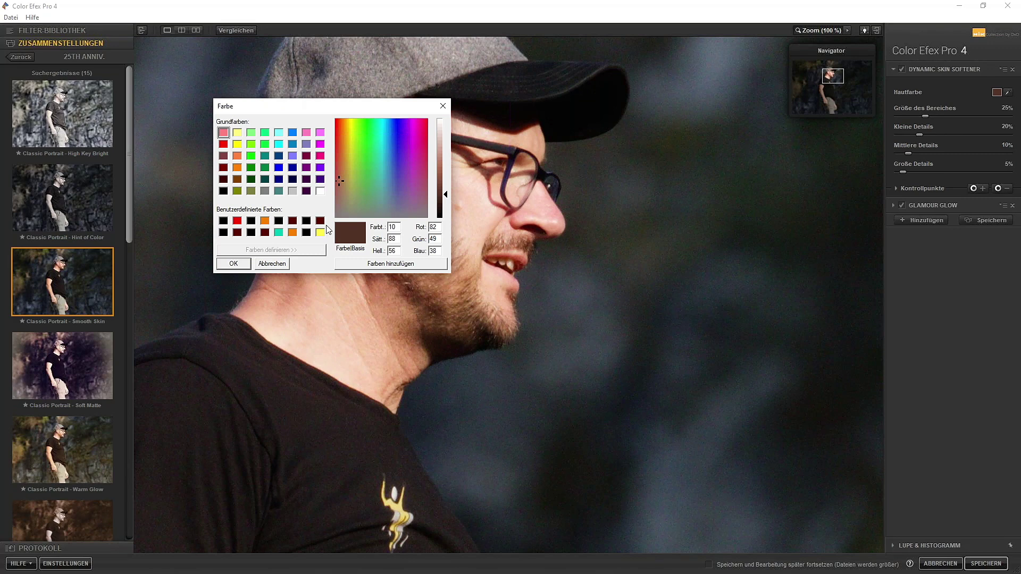
left_click(277, 265)
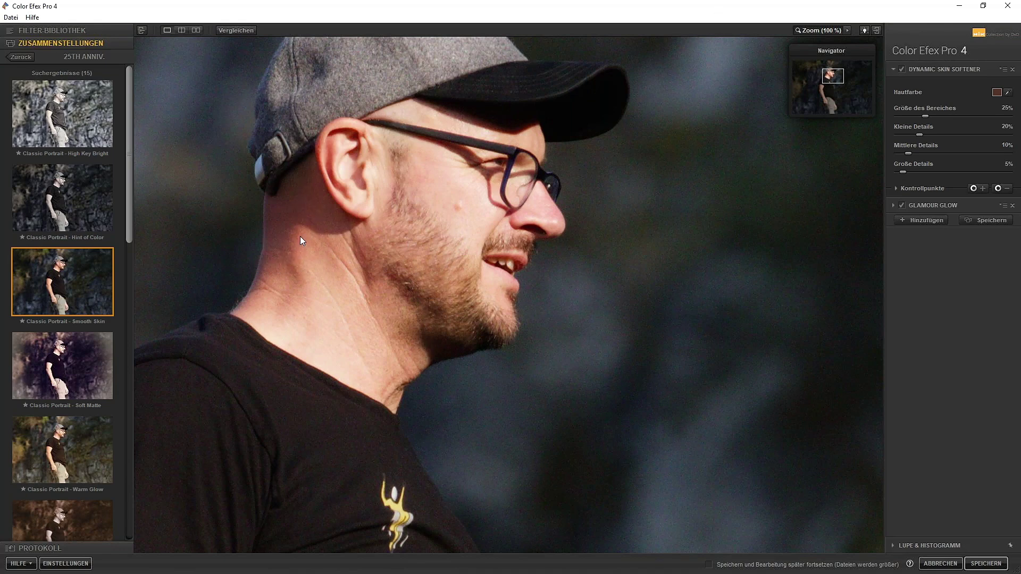
left_click(903, 68)
left_click(902, 69)
left_click(902, 69)
Place minus control points on the chin and beard at 3%, checking their mask.
left_click(895, 188)
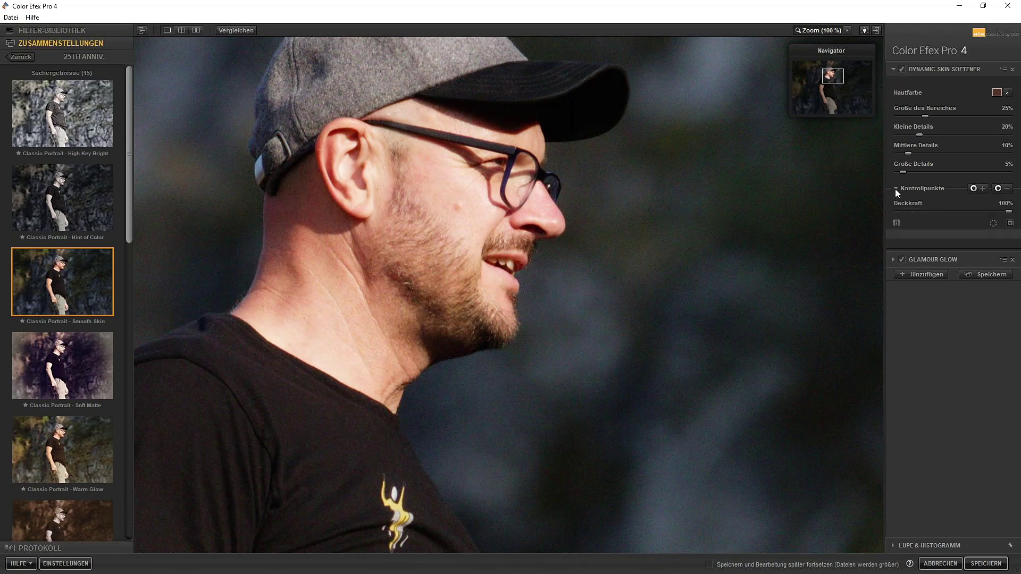
left_click(1008, 188)
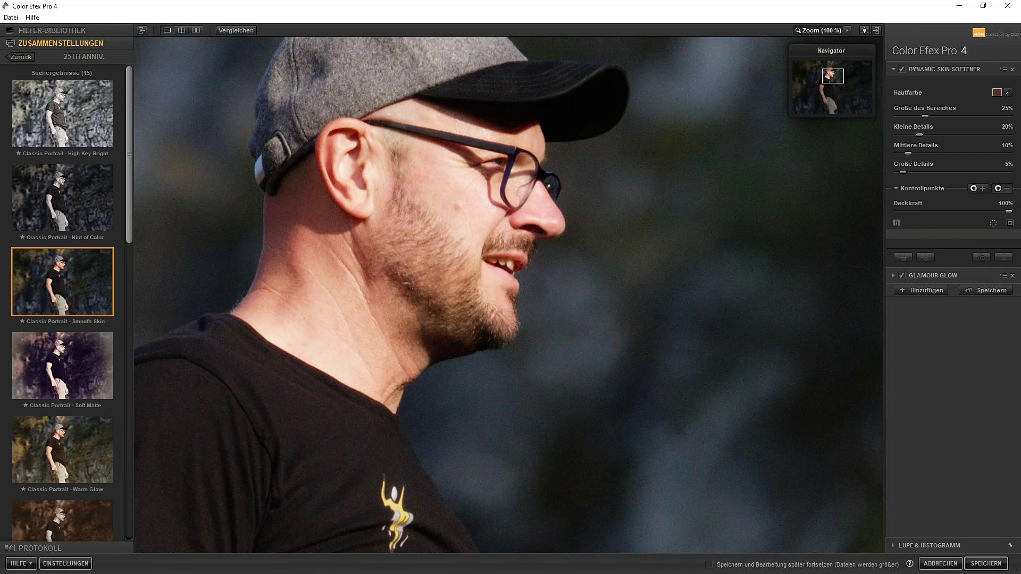
left_click(437, 310)
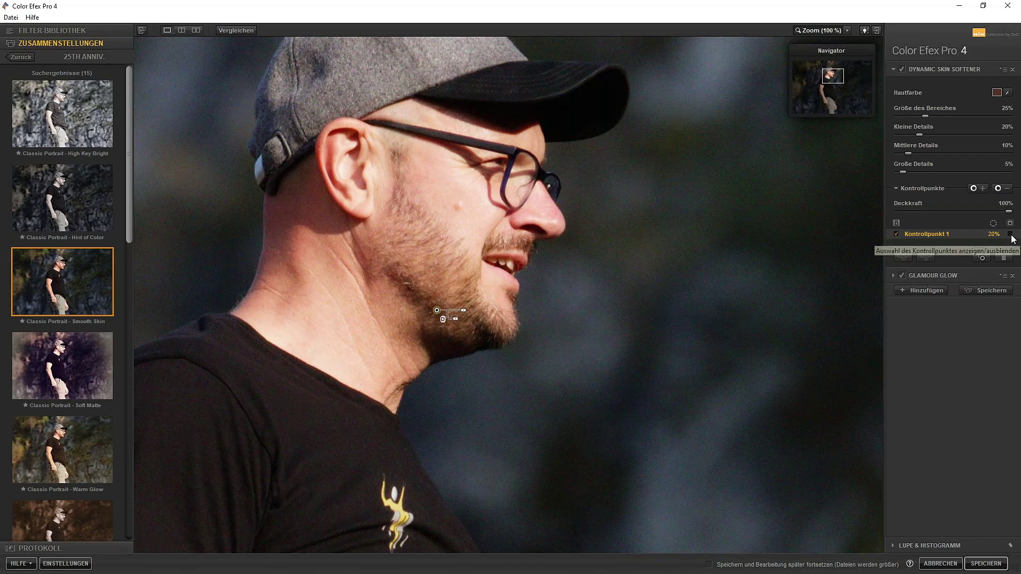
left_click(1009, 234)
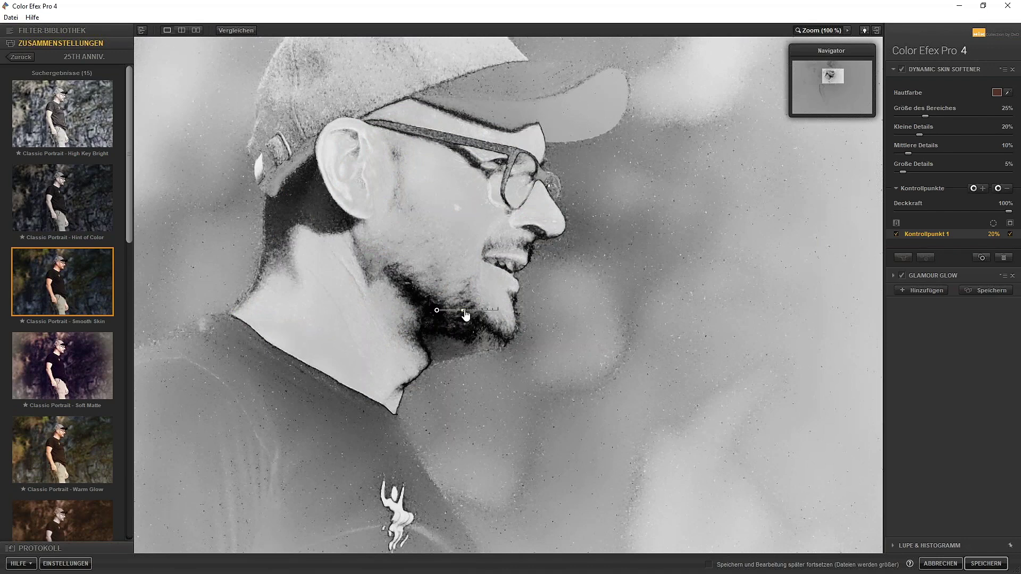
left_click_drag(463, 311, 458, 312)
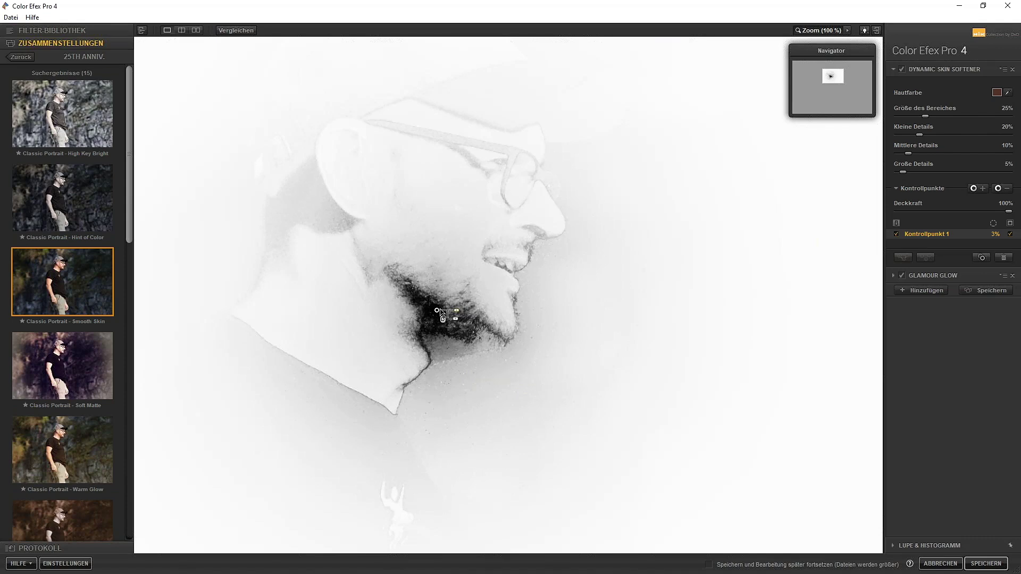
mouse_move(437, 311)
left_mouse_down()
mouse_move(443, 337)
mouse_move(468, 328)
left_mouse_up()
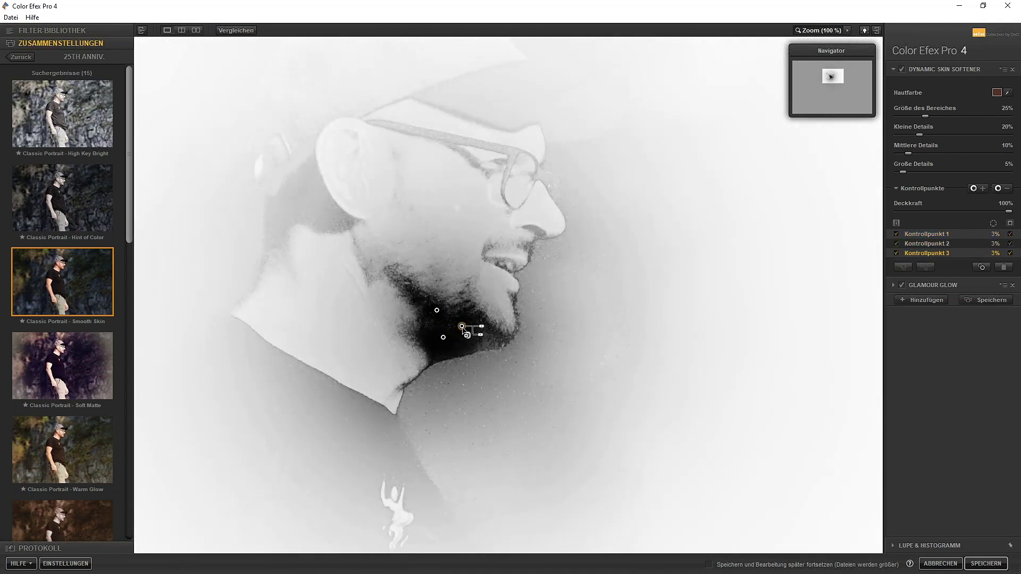
Add a 3% minus control point on the cheek by the ear and check the mask.
mouse_move(373, 228)
left_click(973, 188)
left_click(321, 209)
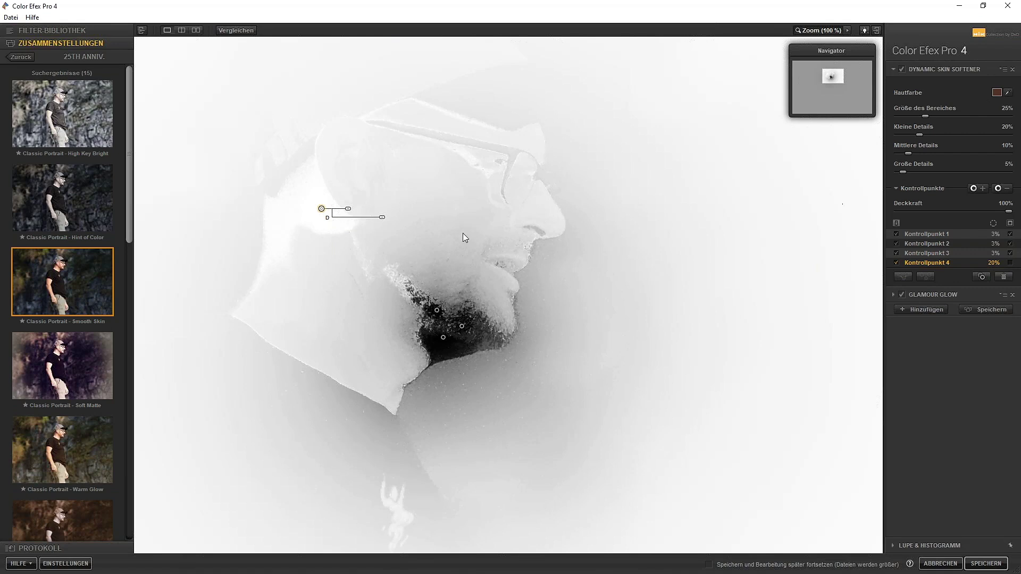
left_click_drag(348, 209, 340, 209)
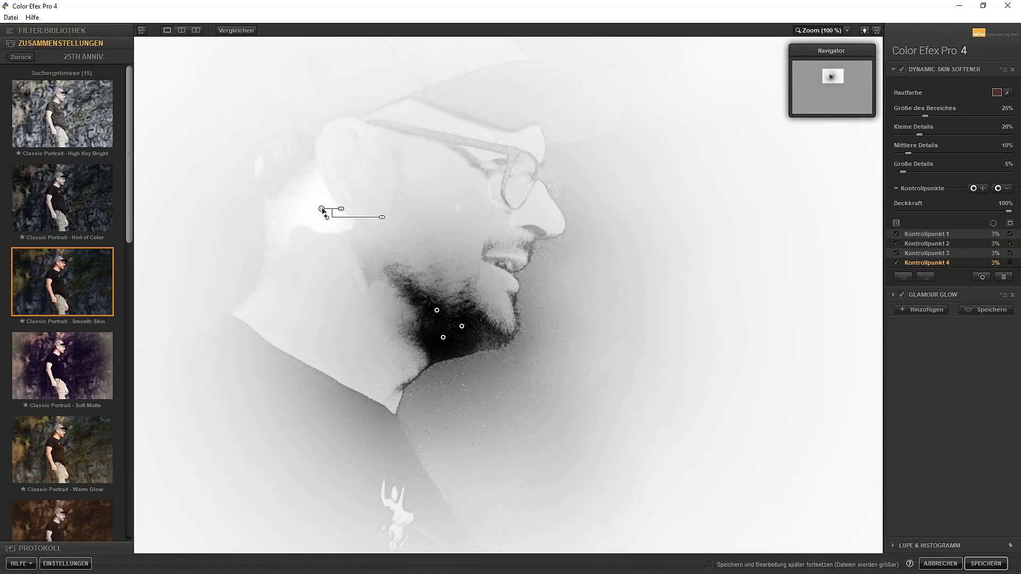
left_click_drag(321, 209, 319, 209)
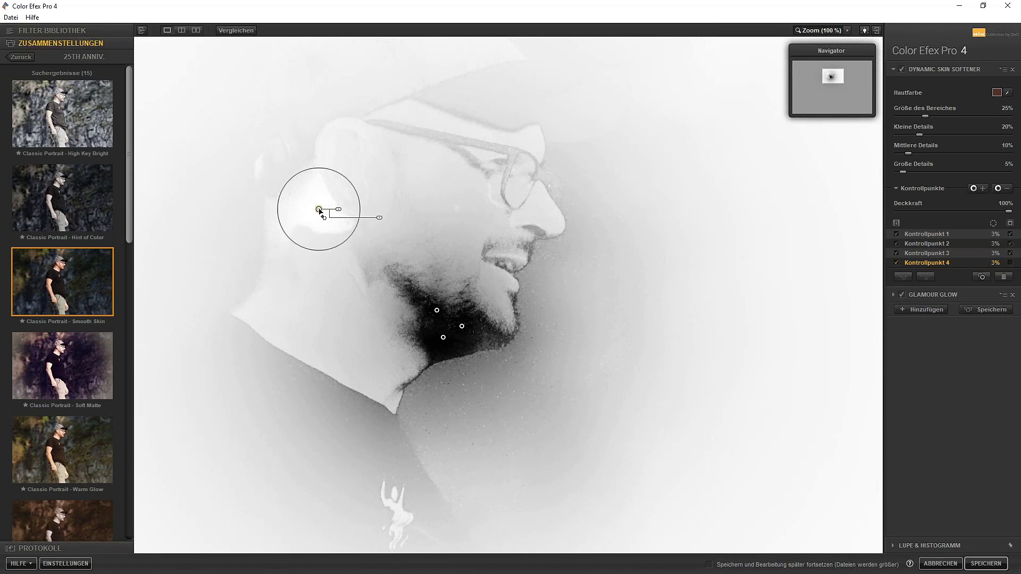
left_click(1011, 224)
left_click(1011, 224)
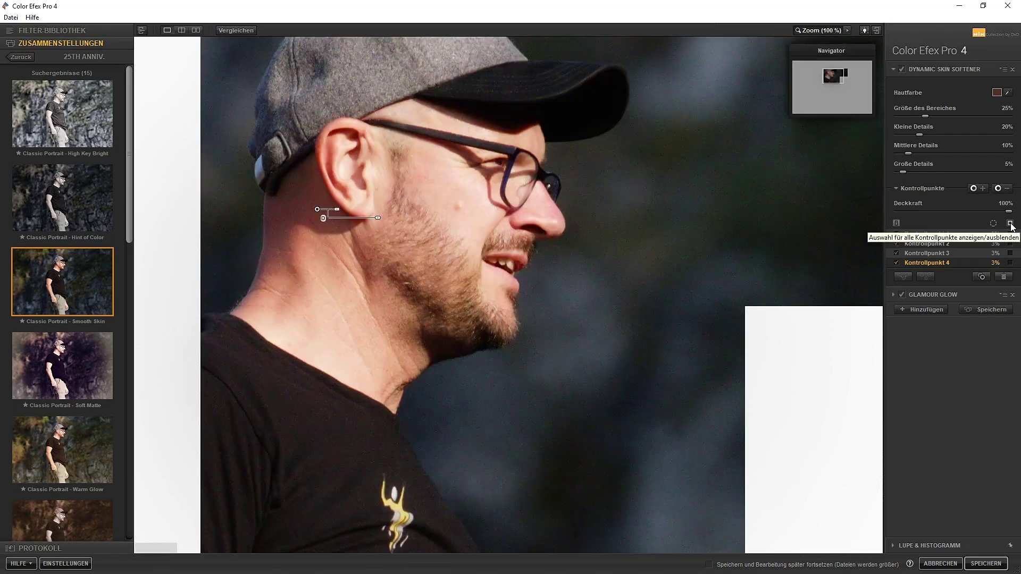
left_click(941, 295)
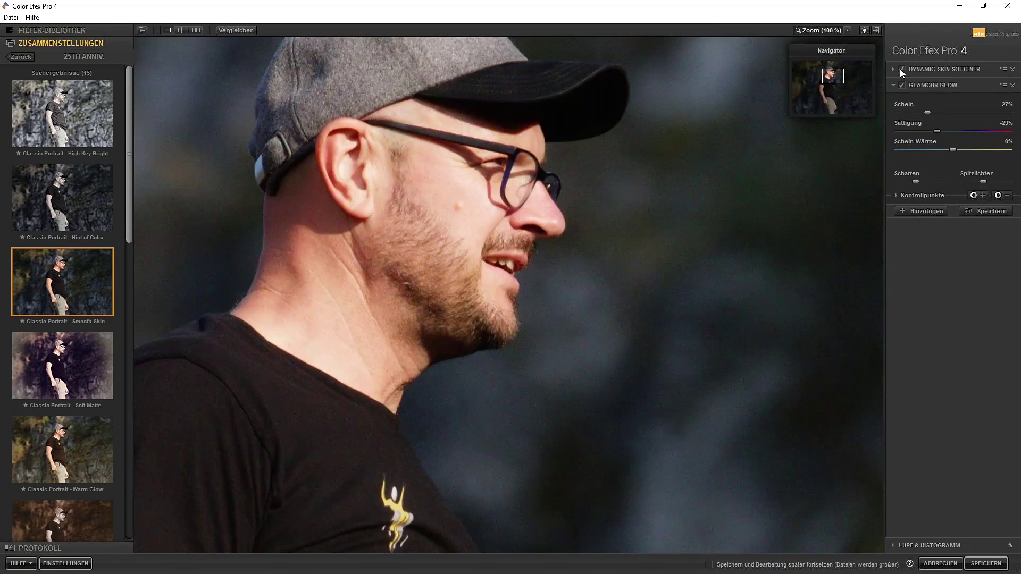
Turn the Dynamic Skin Softener back on and fit the whole portrait in the view.
left_click(900, 70)
left_click(826, 31)
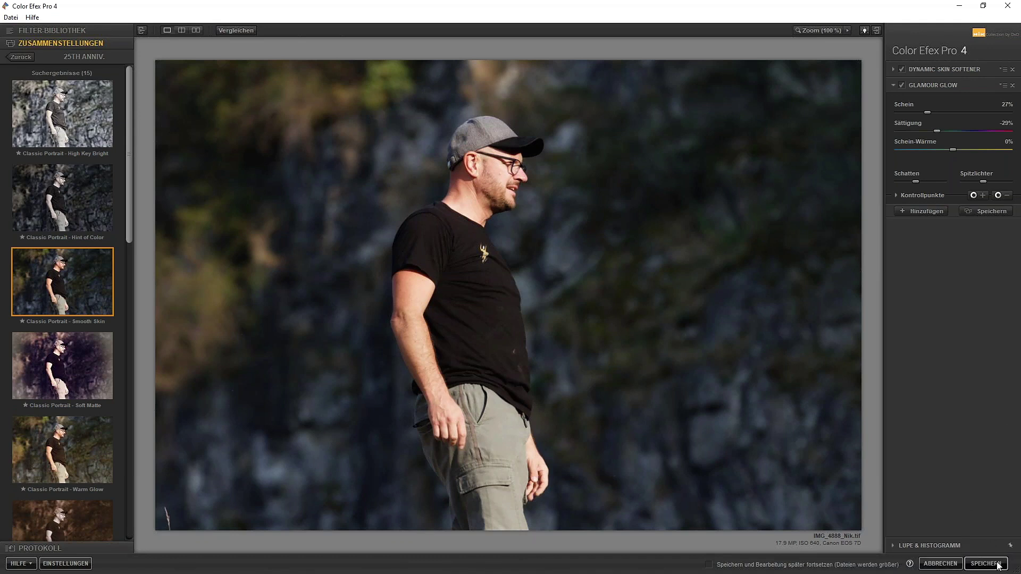
Save the edit, then send the street portrait IMG_8093.dng to Color Efex Pro 4.
left_click(986, 564)
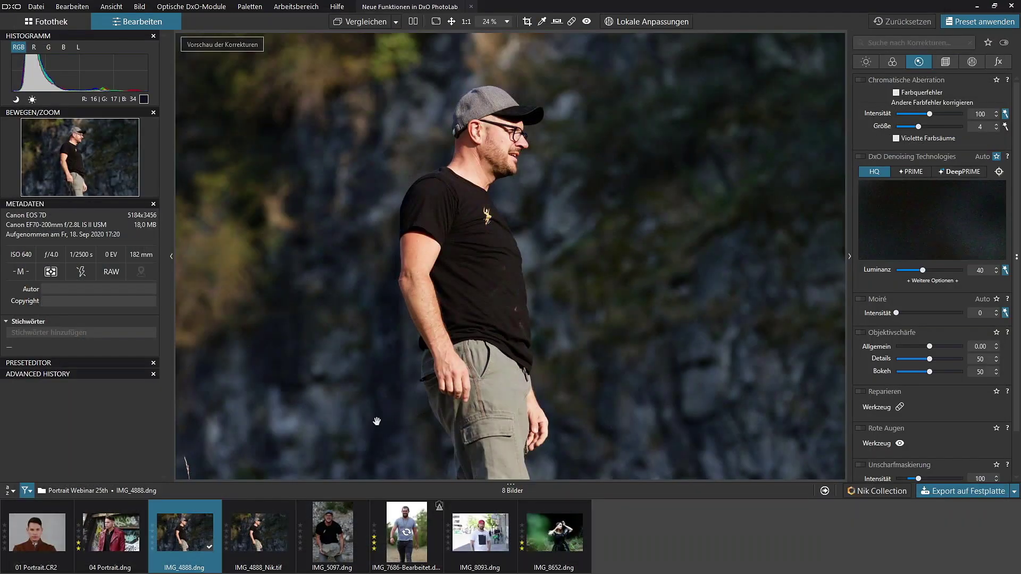
left_click(99, 540)
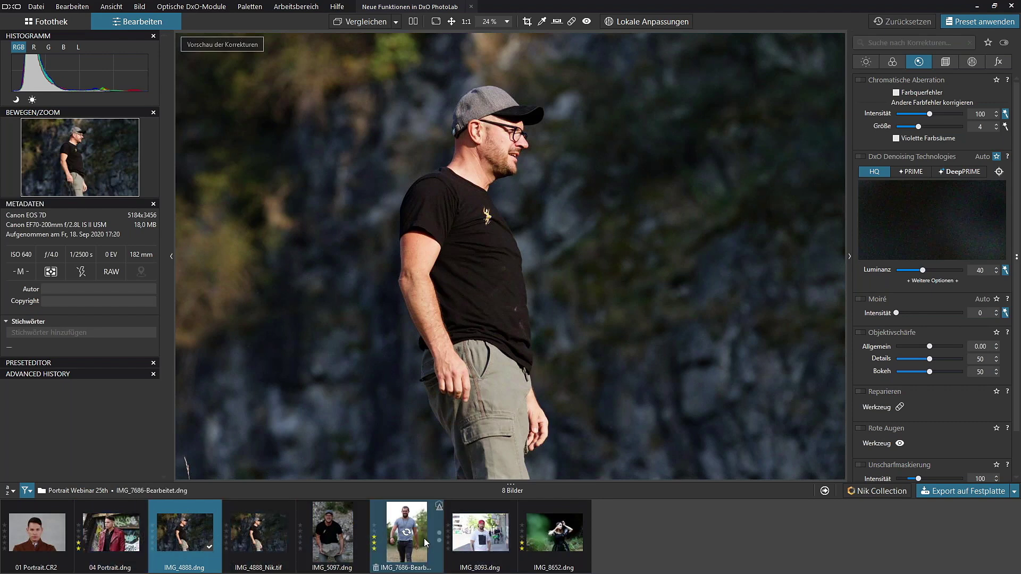
left_click(417, 534)
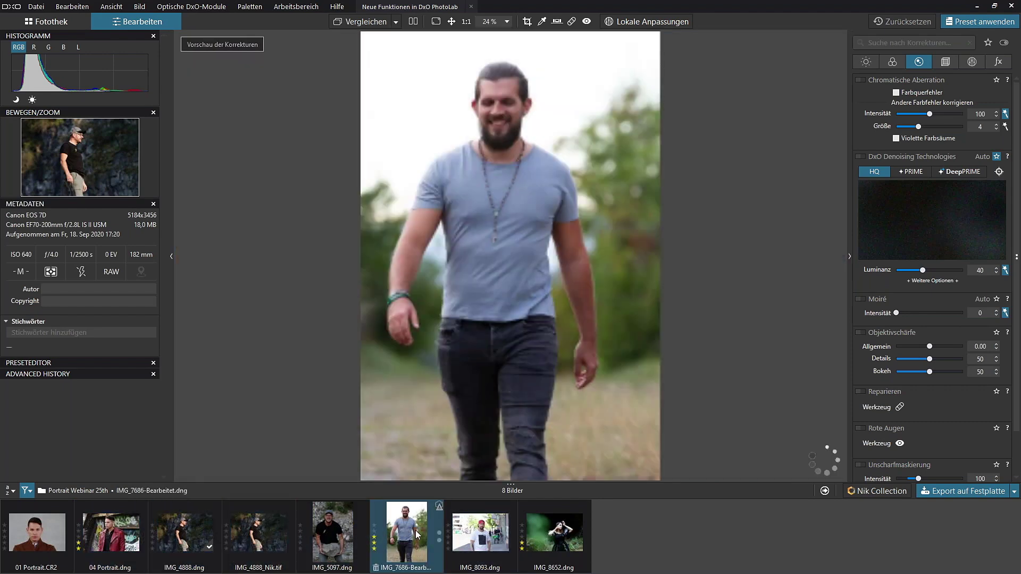
left_click(481, 535)
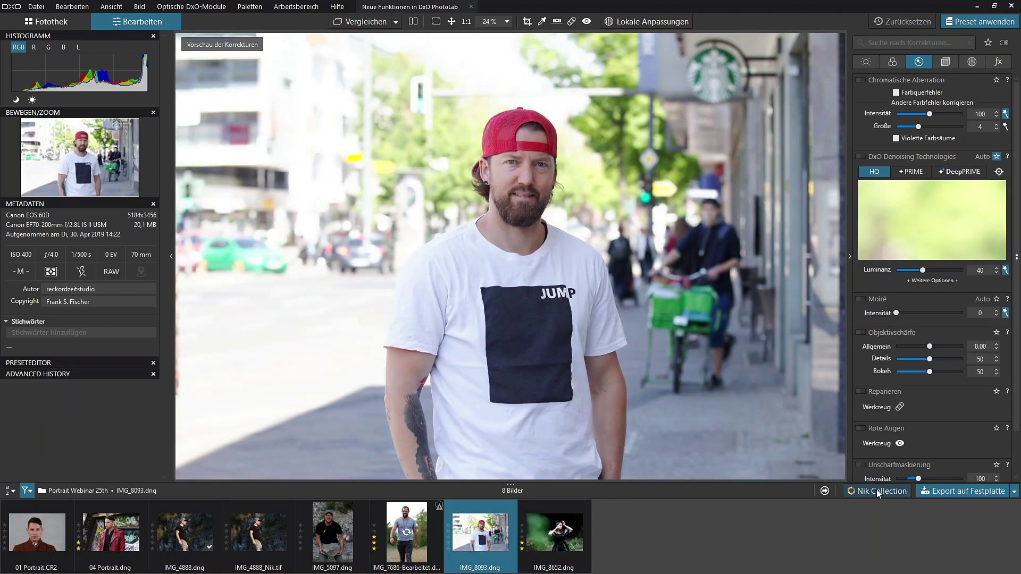
left_click(876, 489)
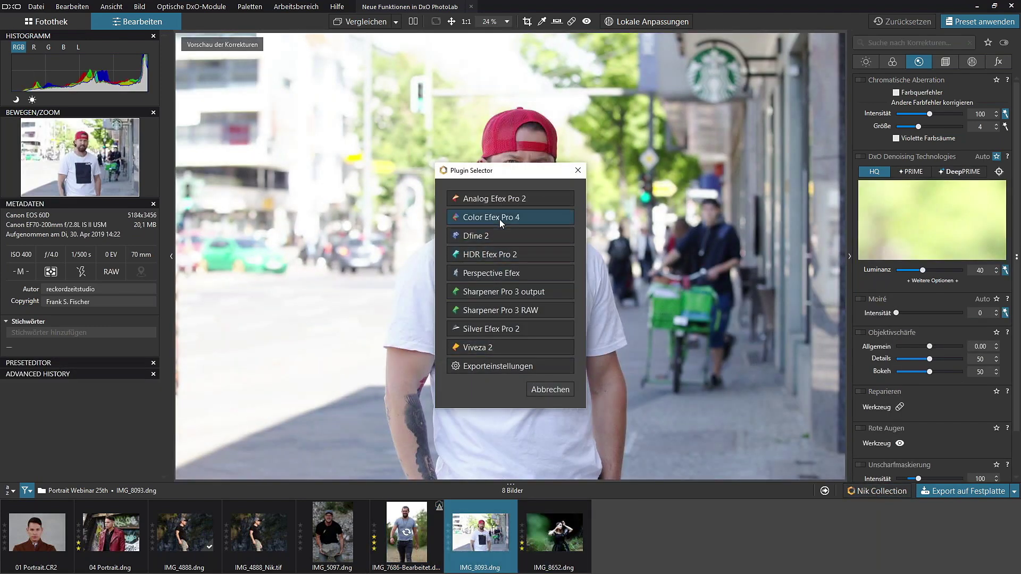
left_click(502, 218)
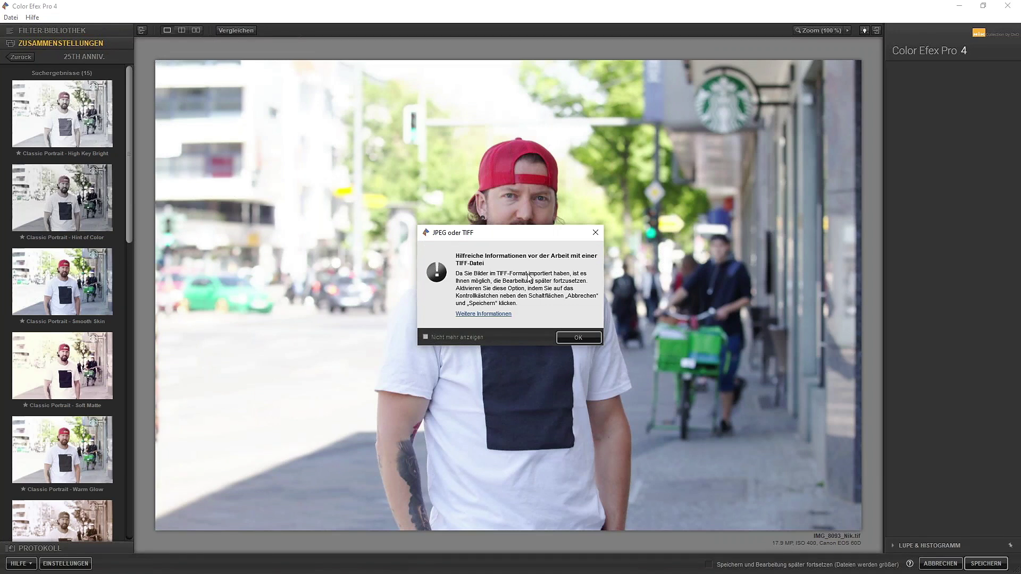
Try the High Key Bright and Hint of Color recipes, then apply Classic Portrait - Smooth Skin.
left_click(578, 338)
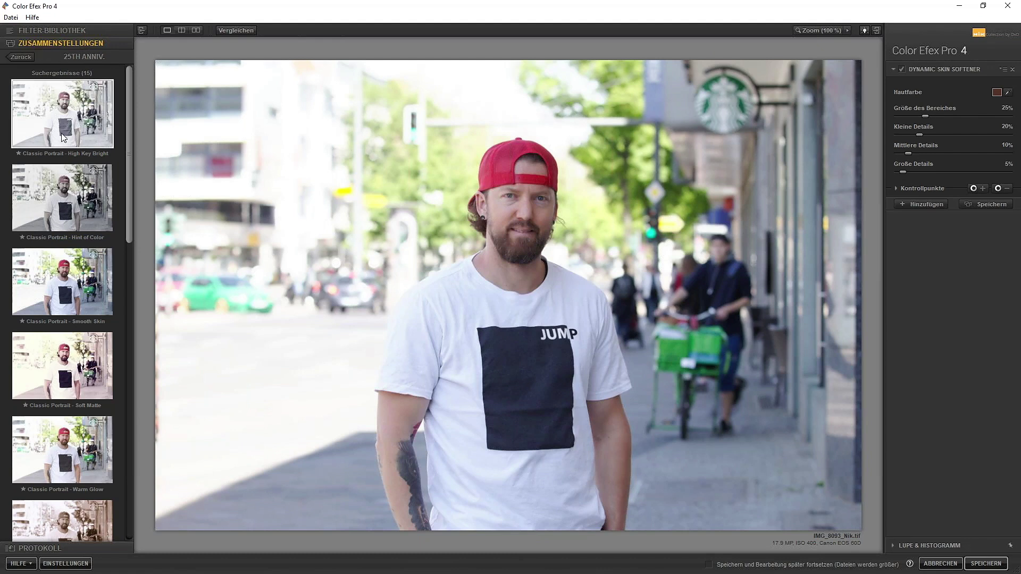
left_click(62, 114)
left_click(570, 324)
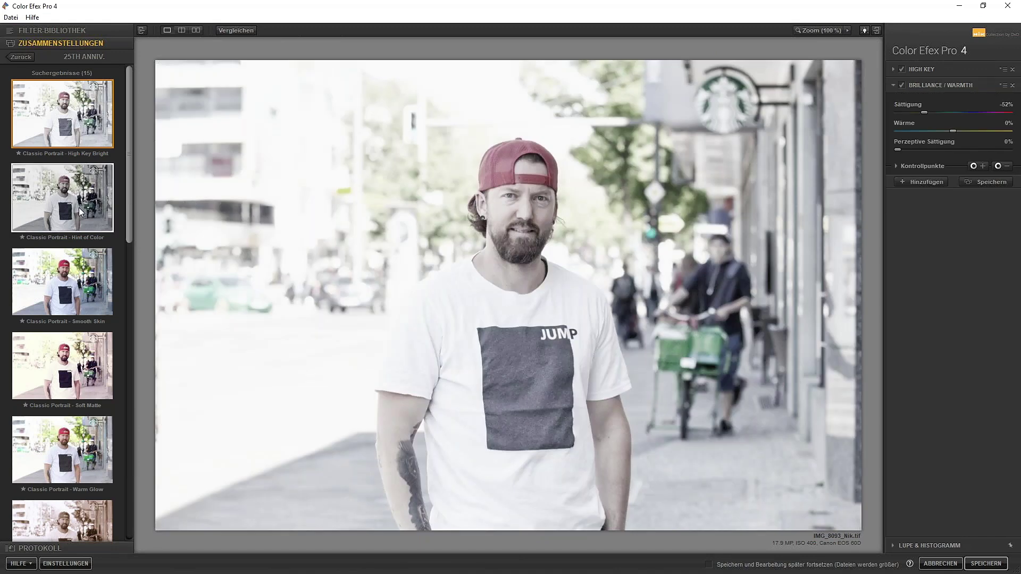
left_click(79, 208)
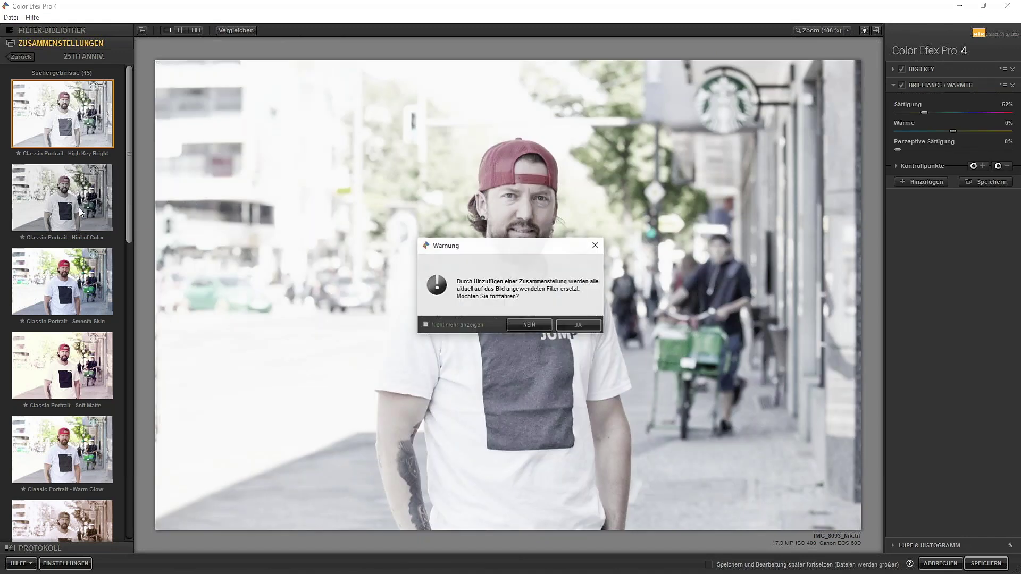
left_click(574, 325)
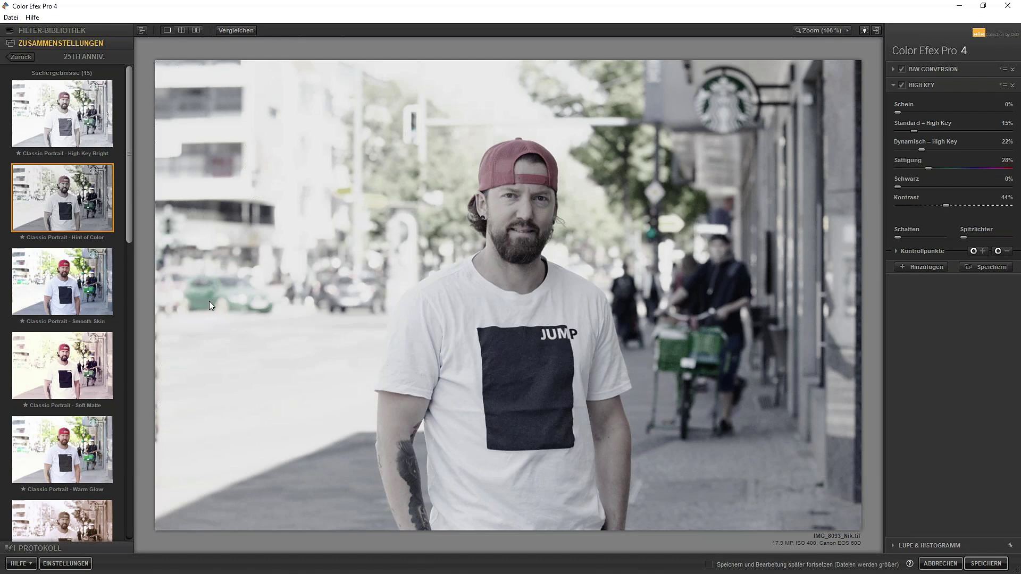
left_click(85, 290)
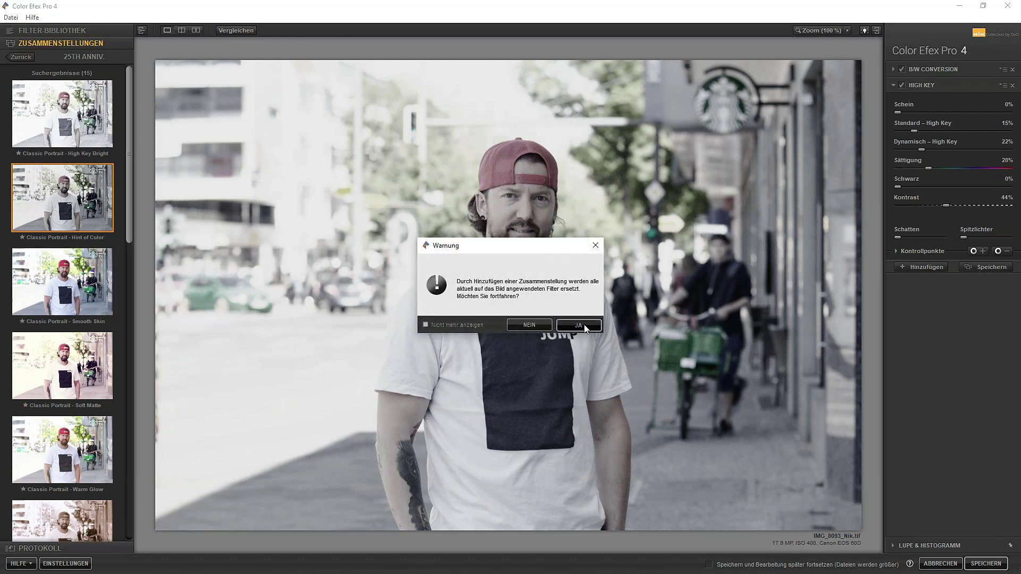
left_click(584, 326)
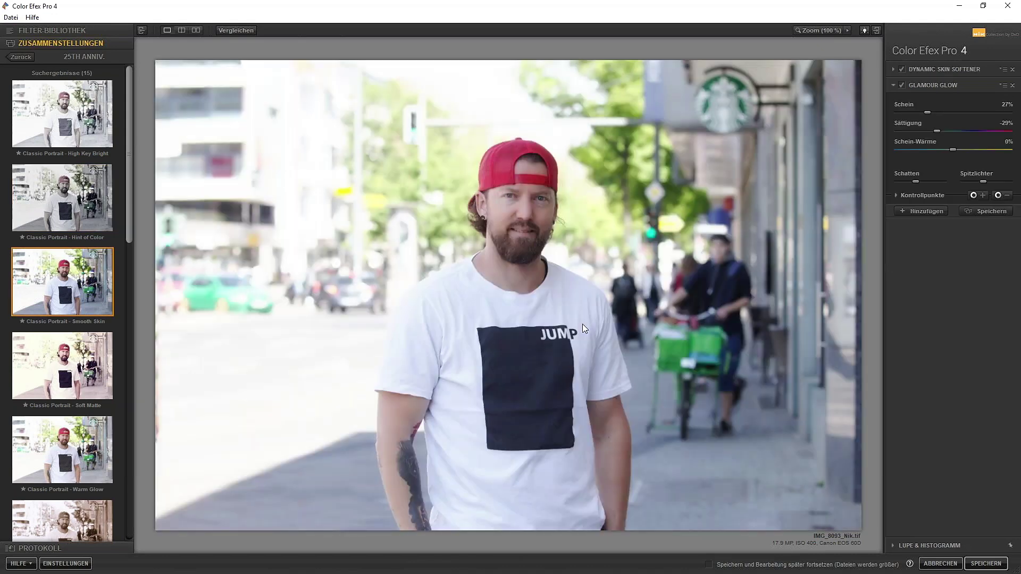
Zoom to 100% on the man's face and compare the Dynamic Skin Softener on and off.
left_click(822, 31)
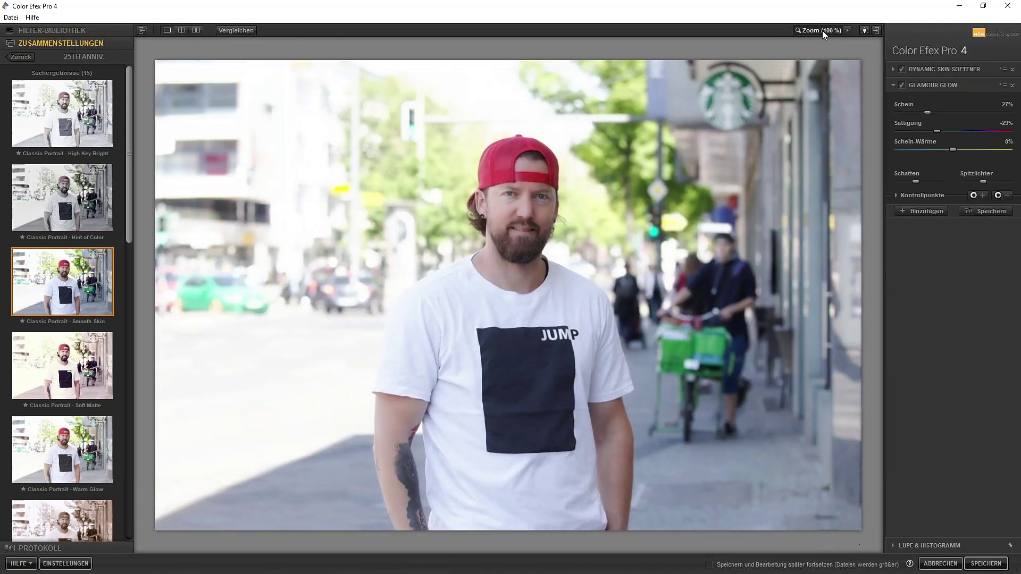
left_click_drag(835, 87, 836, 79)
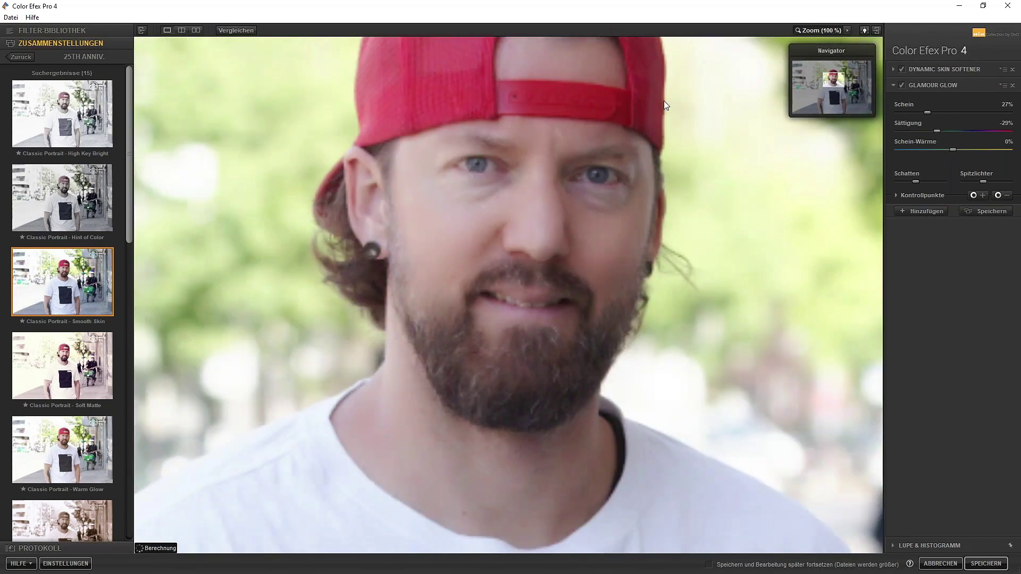
left_click(914, 69)
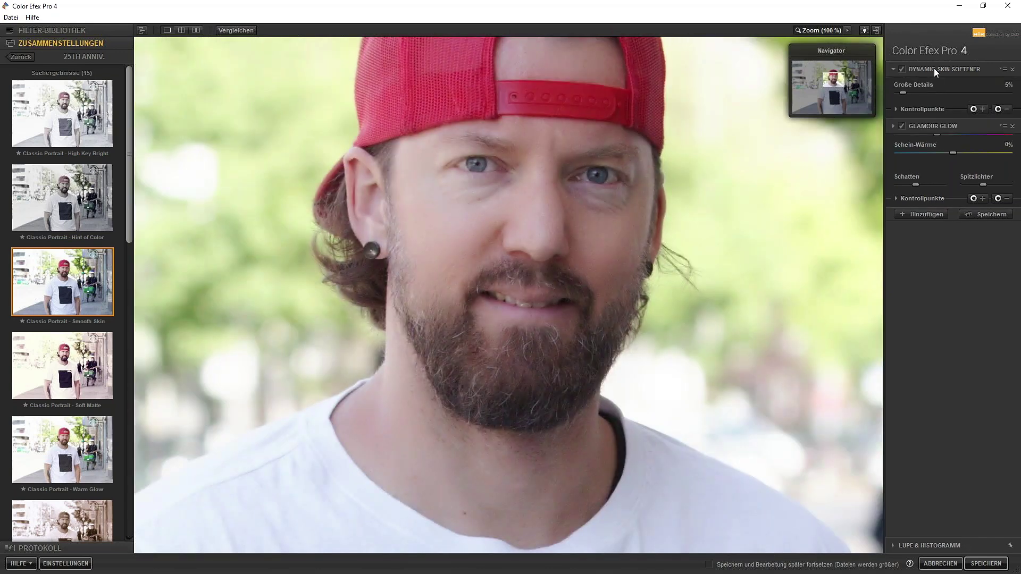
left_click(900, 69)
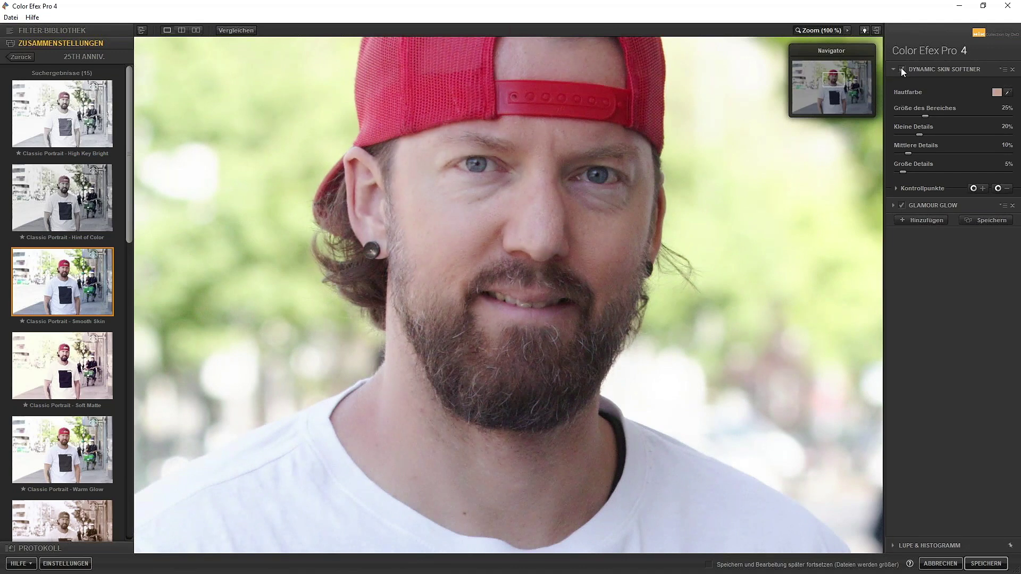
left_click(901, 69)
Tune the skin softener to 28% area size, 10% medium and 5% large details, left on.
left_click_drag(904, 173, 969, 172)
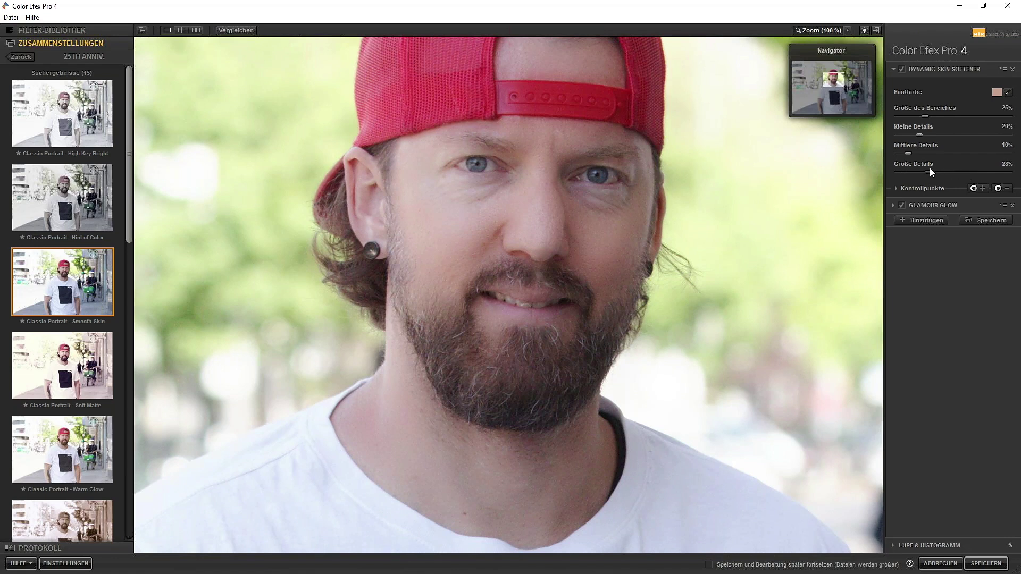
left_click_drag(930, 169, 903, 170)
left_click_drag(920, 134, 905, 133)
left_click_drag(903, 115, 883, 117)
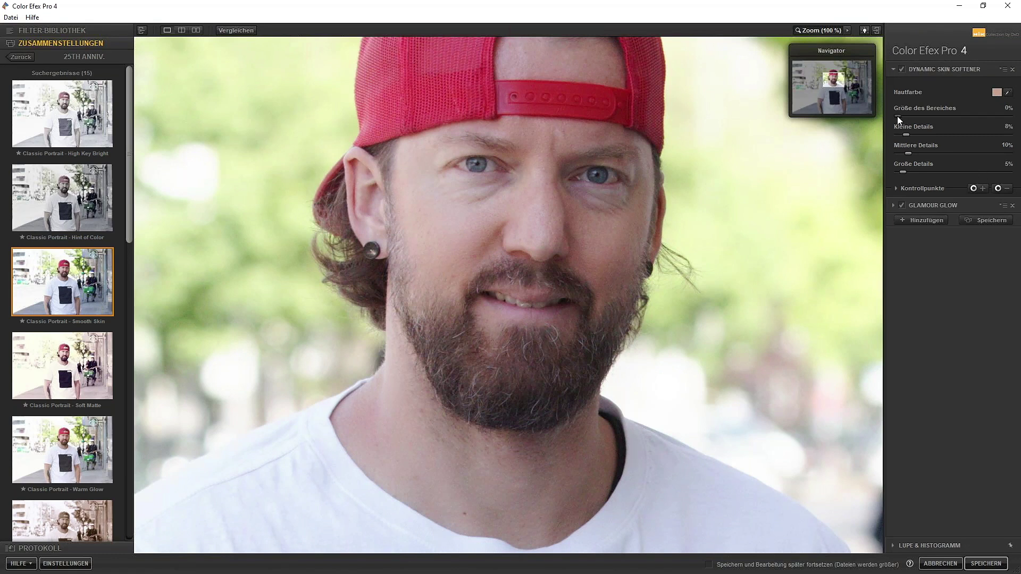
left_click_drag(899, 116, 1009, 116)
left_click(903, 68)
left_click_drag(1008, 116, 967, 113)
left_click(902, 69)
Apply the Classic Portrait - Soft Matte recipe and leave only Photo Stylizer switched on.
left_click(816, 31)
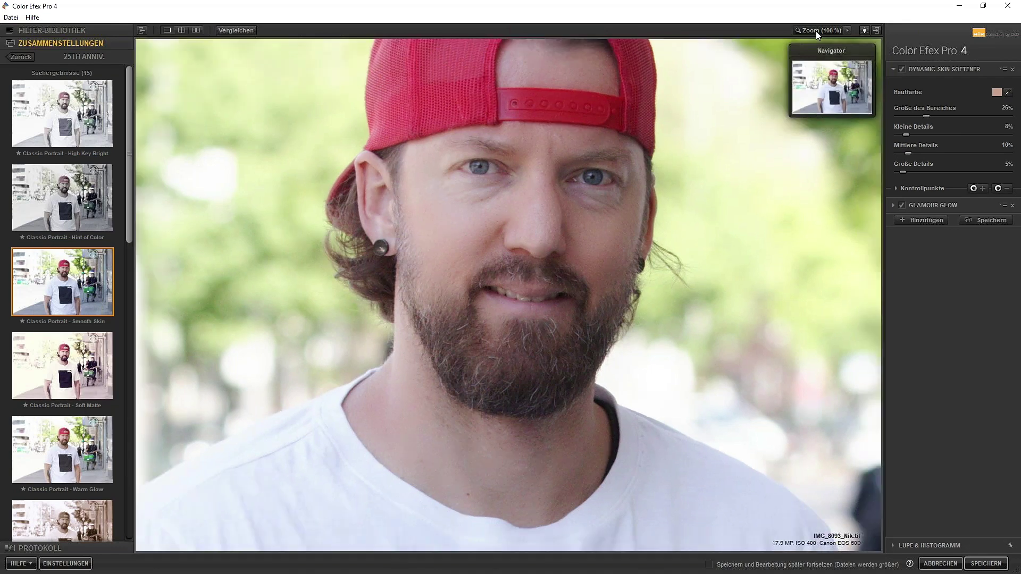
left_click(71, 374)
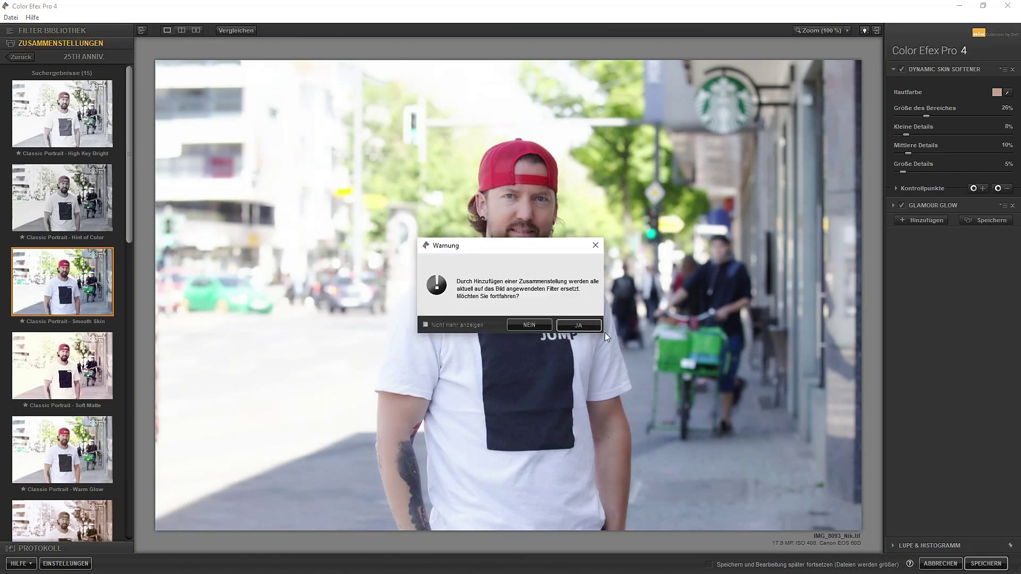
left_click(588, 323)
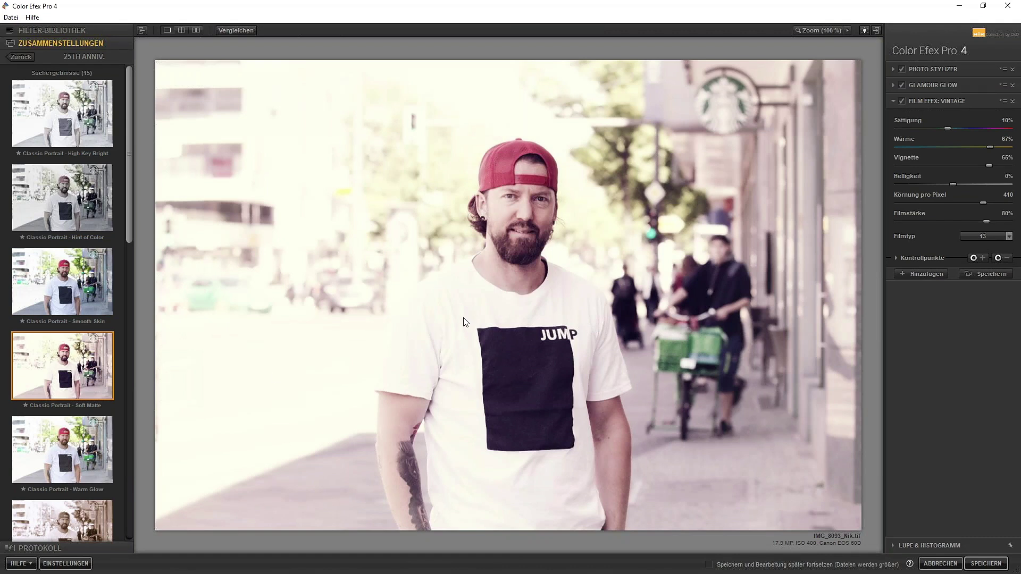
left_click(901, 69)
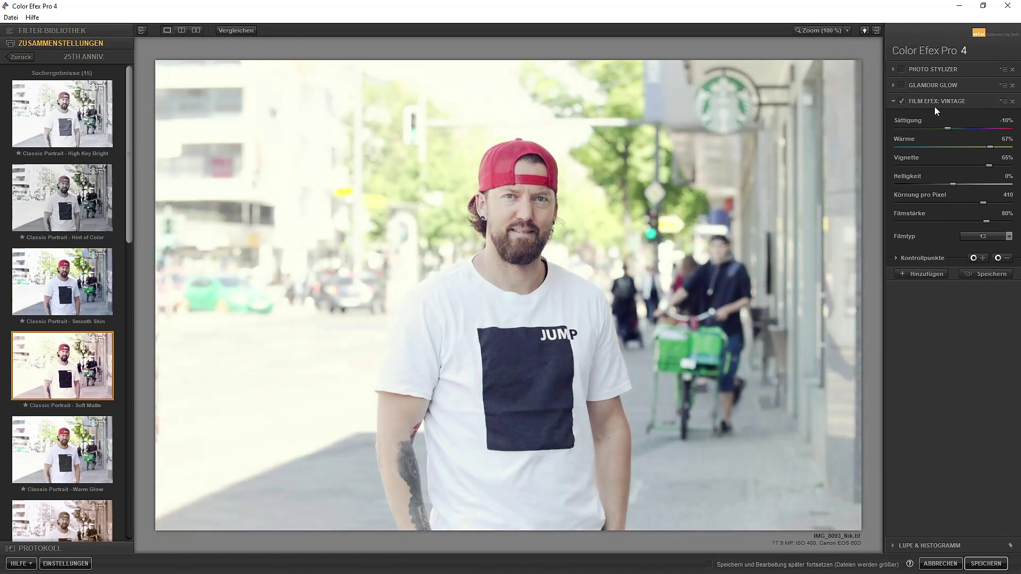
left_click(901, 69)
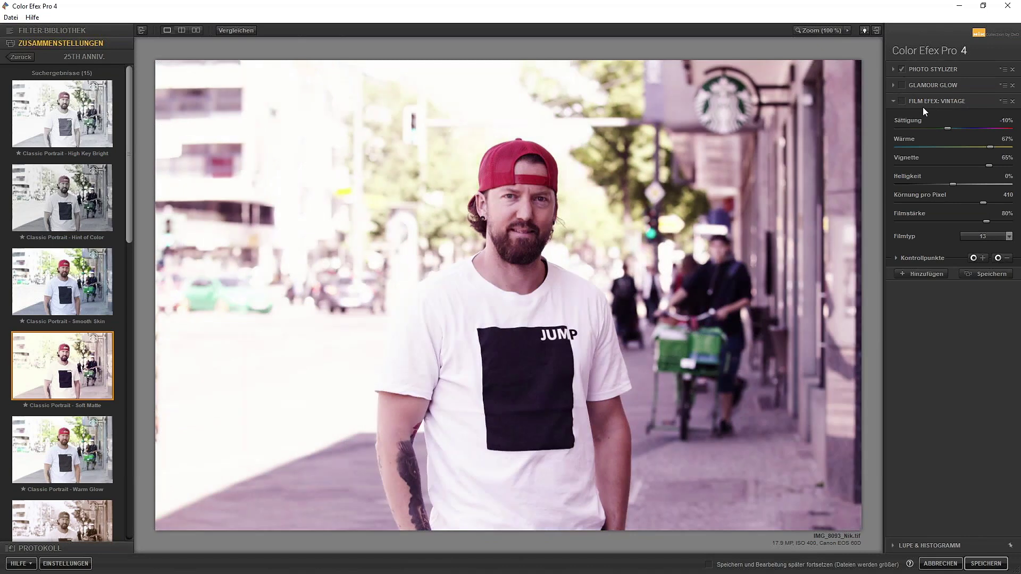
Preview Photo Stylizer styles, including Russet and its variants.
left_click(939, 69)
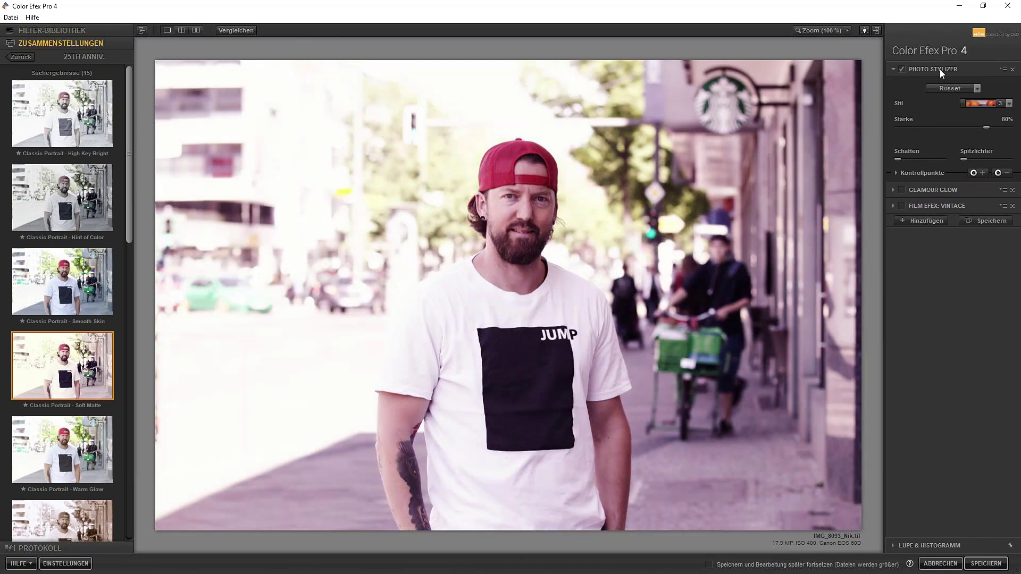
left_click(951, 89)
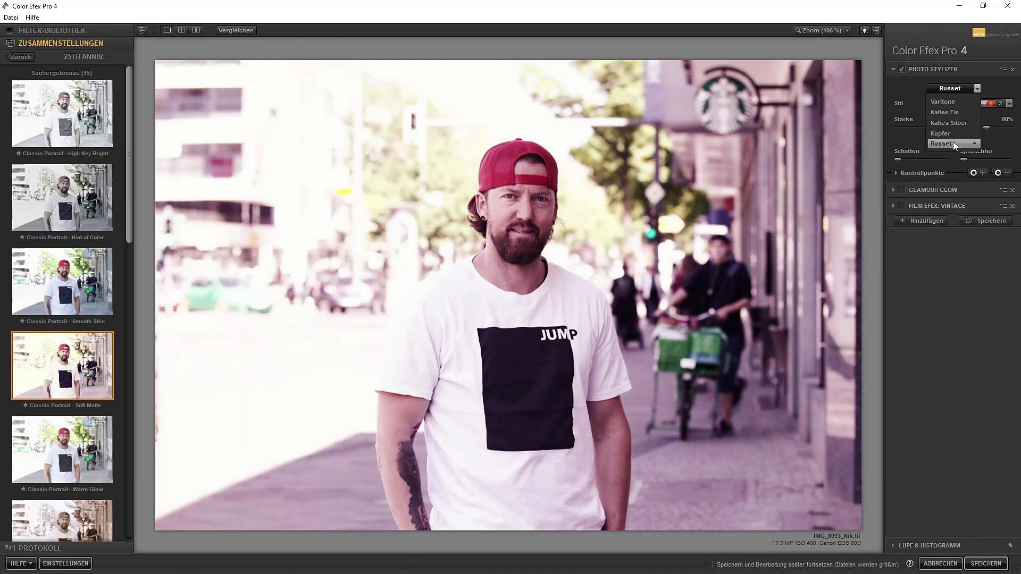
left_click(953, 142)
left_click(975, 104)
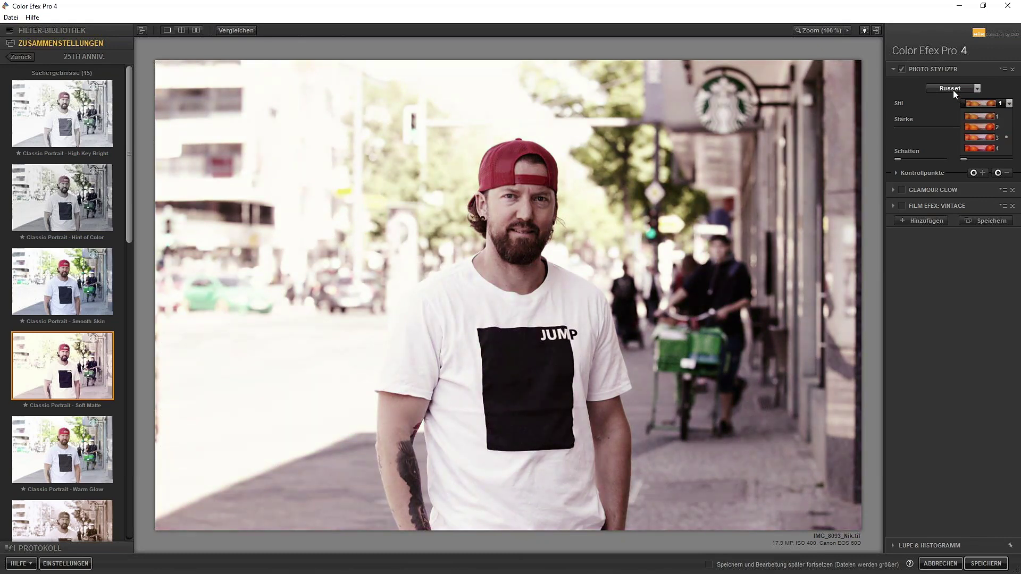
left_click(952, 90)
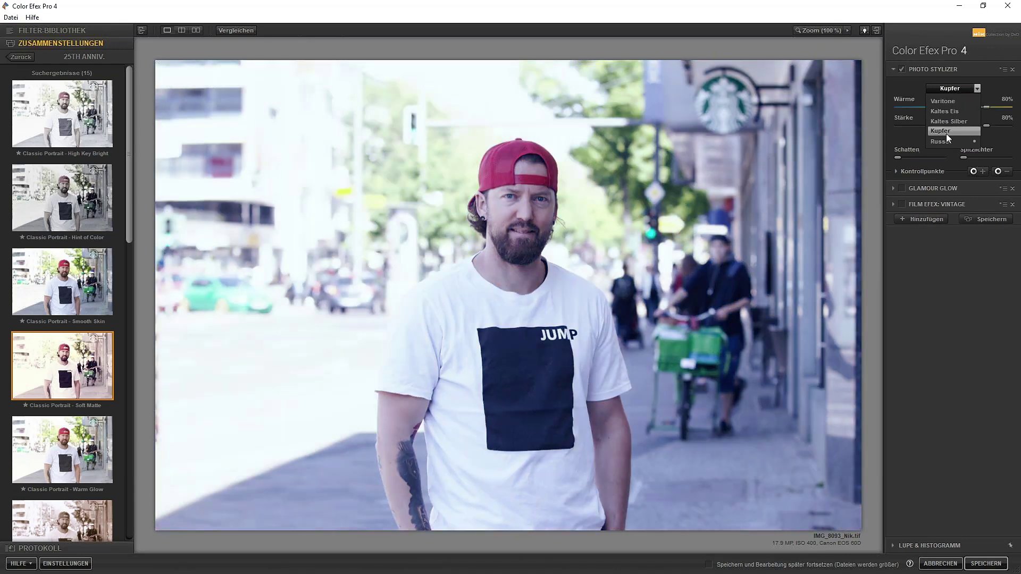
Try Photo Stylizer's Russet variants 1, 2 and 3.
left_click(946, 140)
left_click(990, 103)
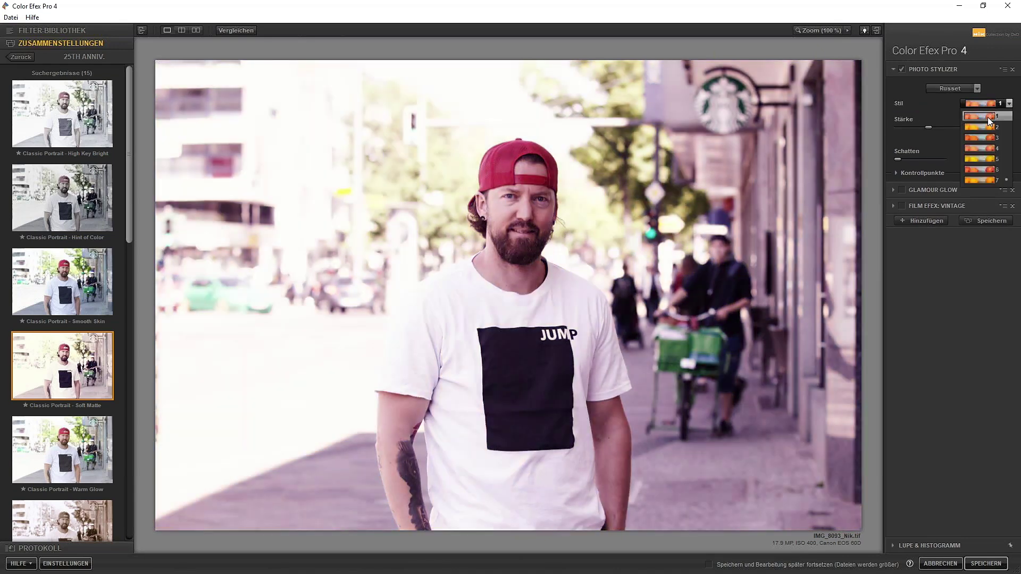
left_click(981, 116)
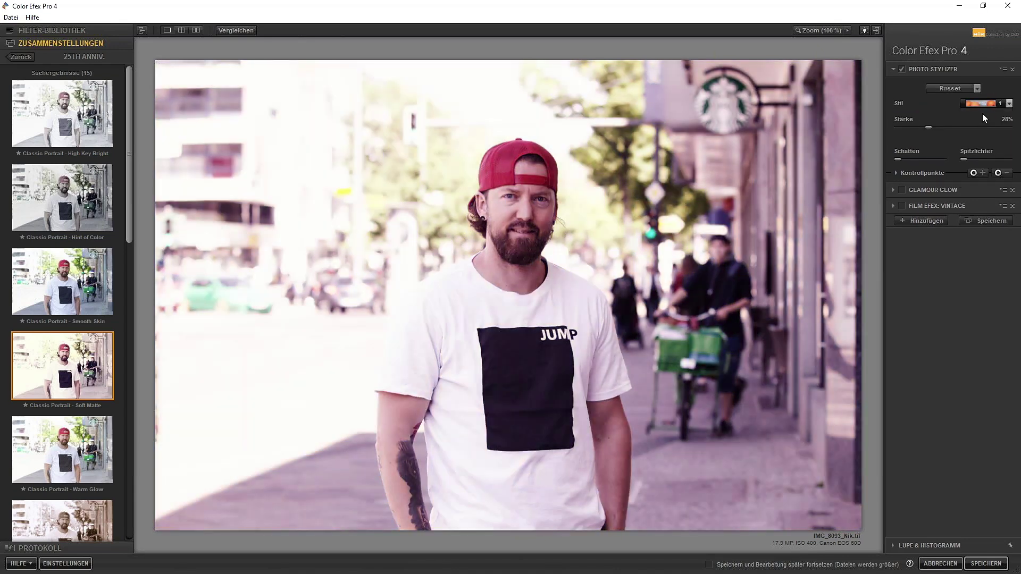
left_click(982, 125)
left_click(976, 105)
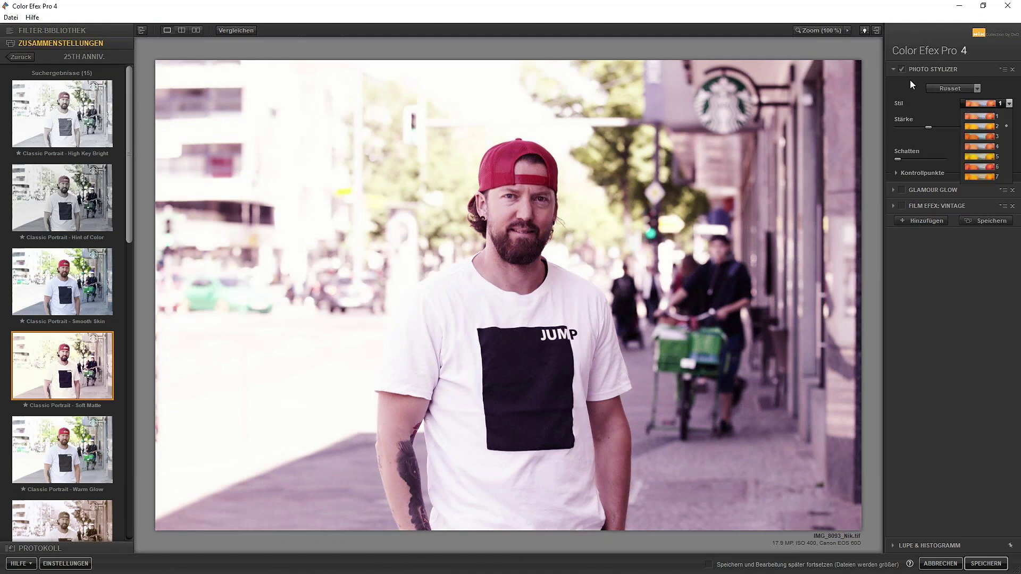
left_click(985, 136)
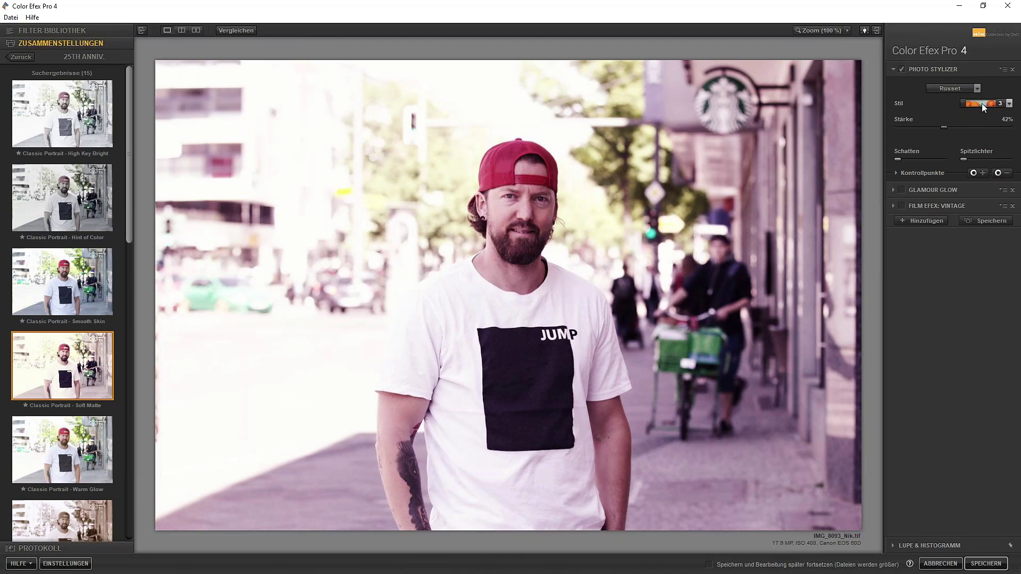
Settle on Russet variant 1 at 67% strength and re-enable Glamour Glow.
left_click(943, 90)
left_click(948, 90)
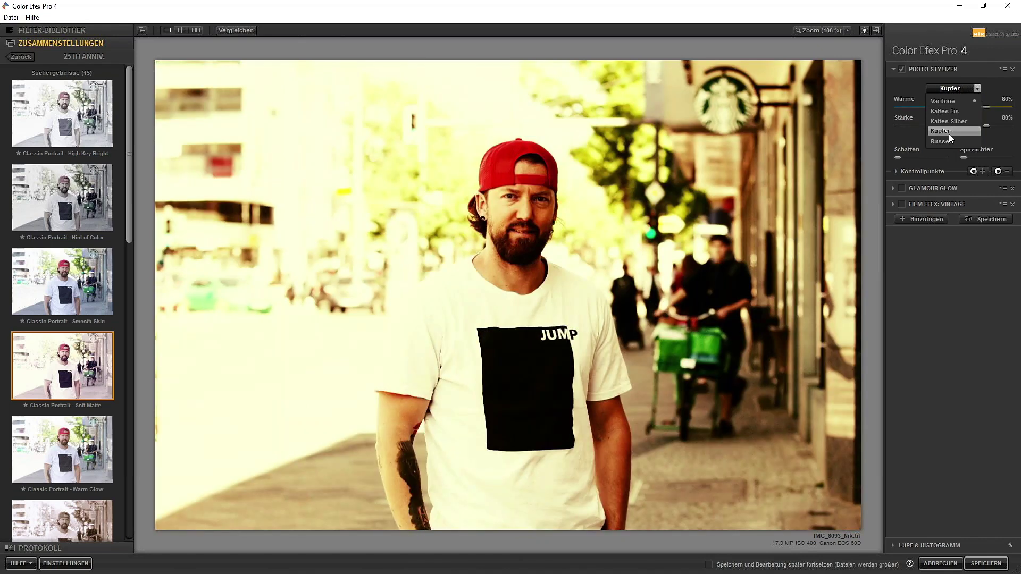
left_click(948, 141)
left_click(974, 104)
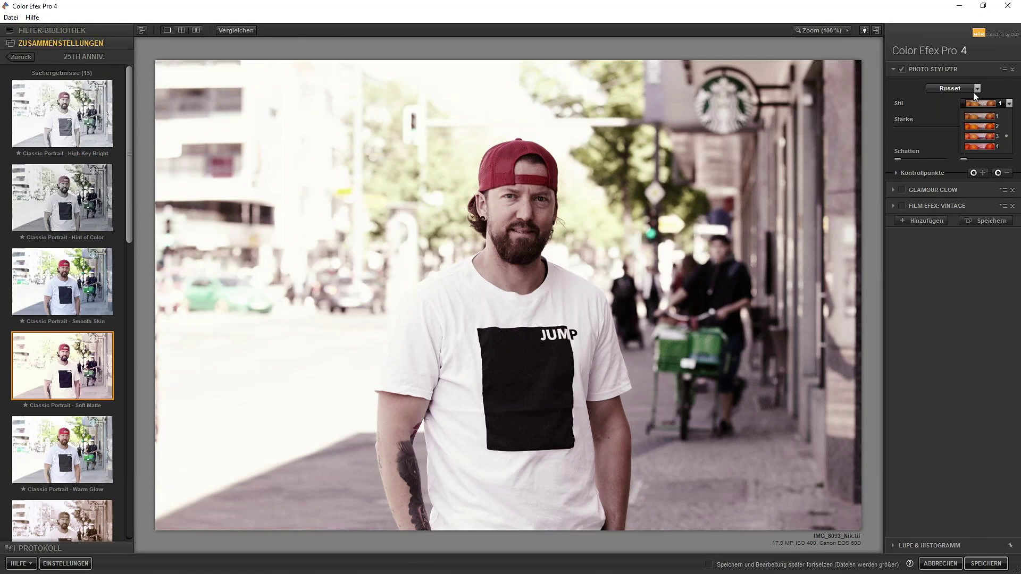
left_click(981, 117)
left_click_drag(987, 127, 974, 121)
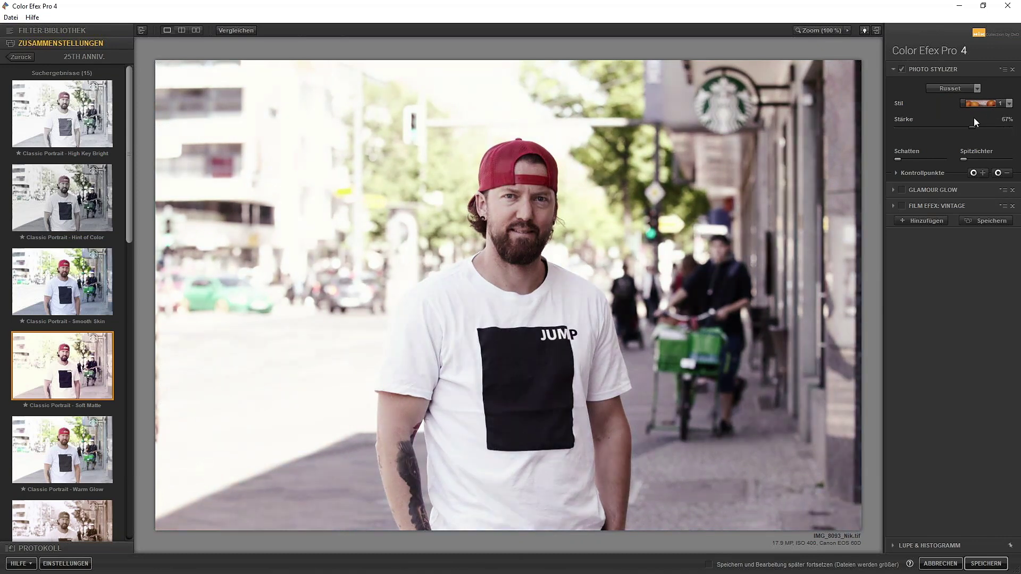
left_click(901, 190)
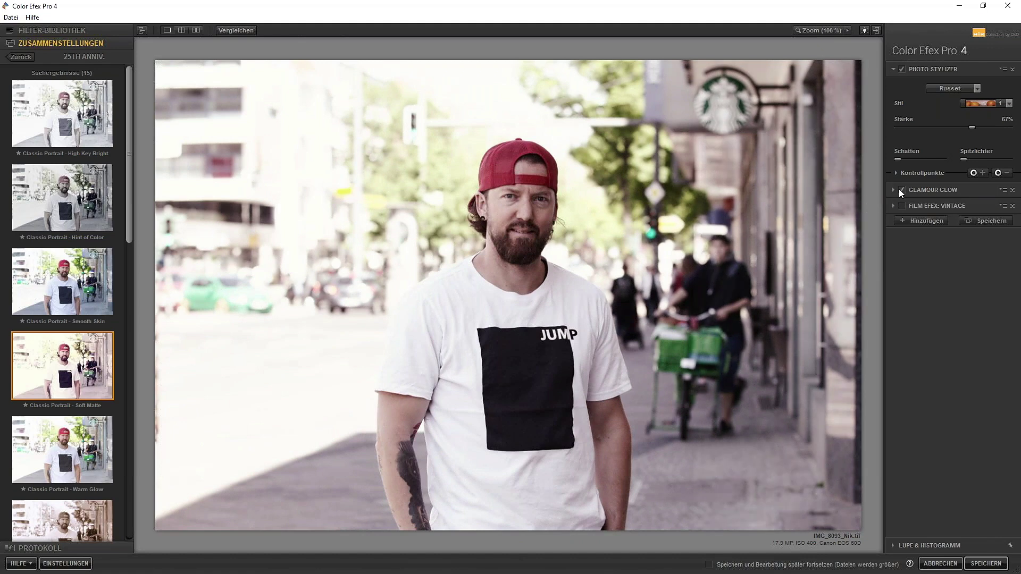
Lower Glamour Glow's glow and saturation to -31% and raise its glow warmth to 100%.
left_click(945, 188)
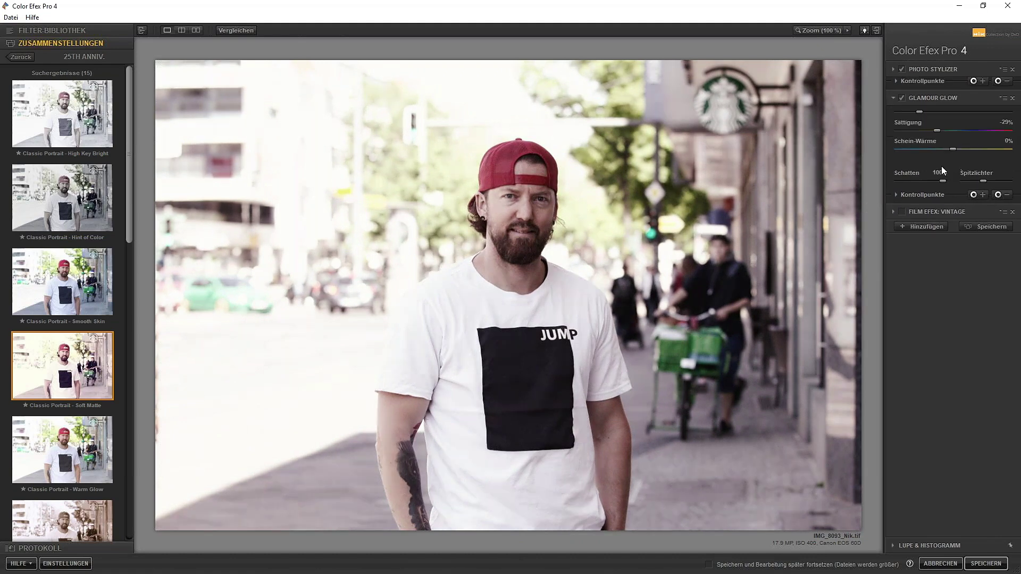
left_click(902, 83)
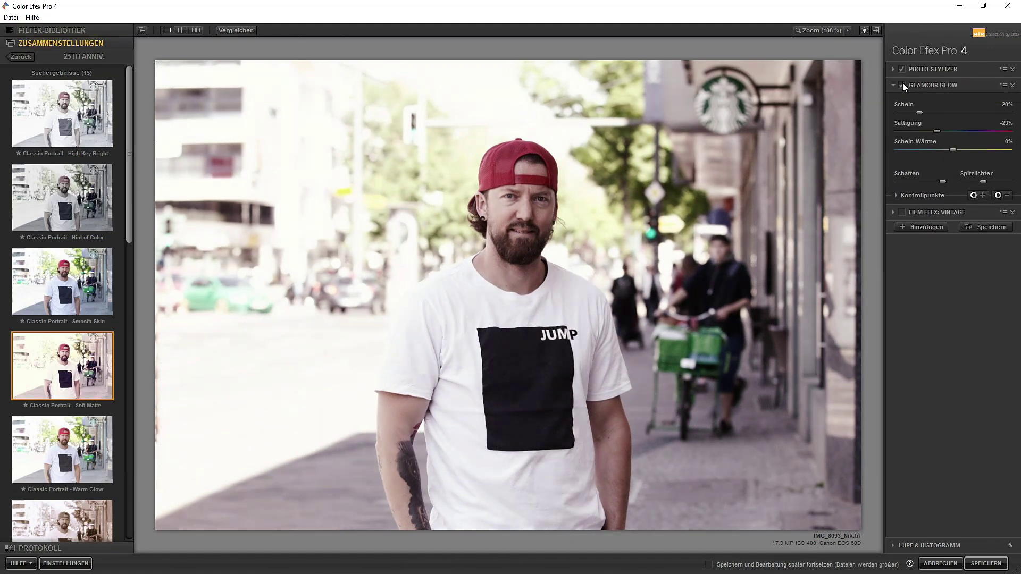
left_click(902, 85)
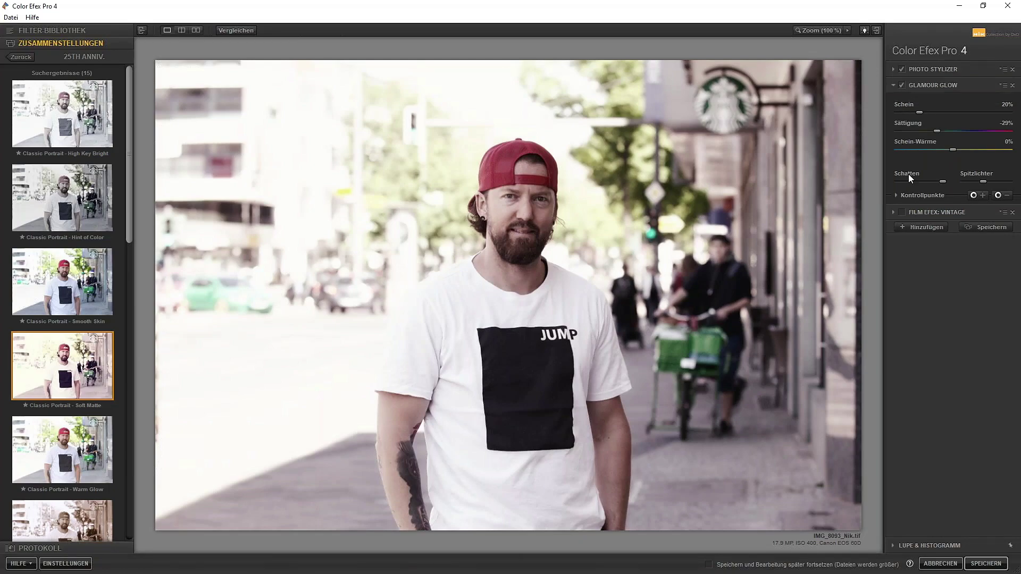
mouse_move(926, 112)
left_mouse_down()
mouse_move(915, 123)
mouse_move(1010, 124)
left_mouse_up()
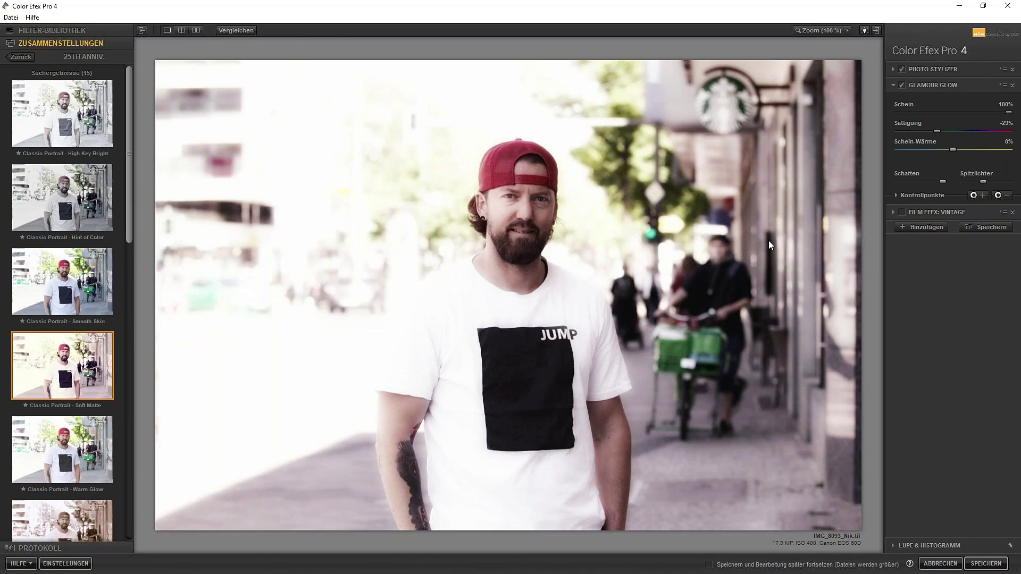
left_click_drag(1008, 112, 913, 113)
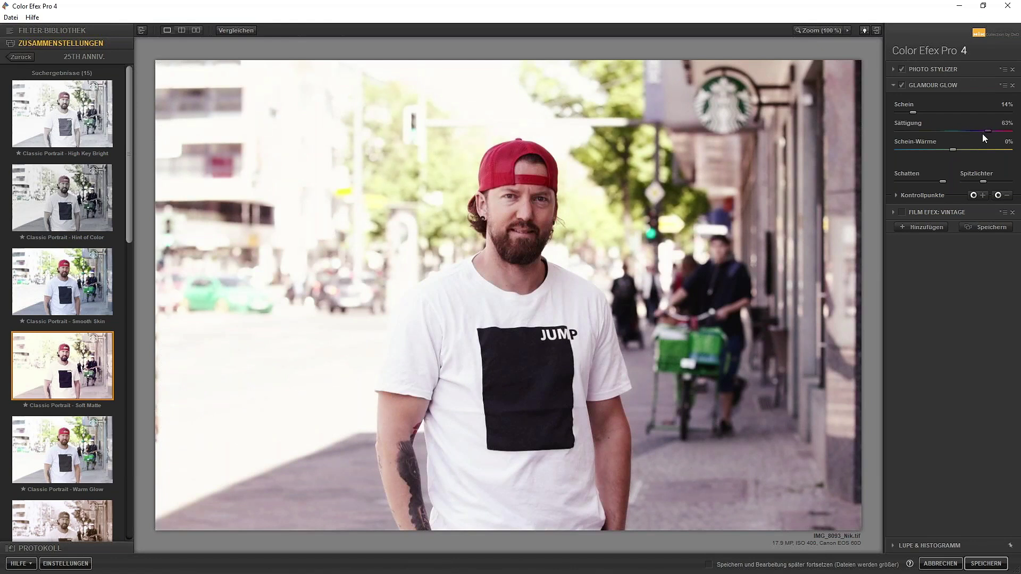
left_click_drag(957, 151, 1020, 158)
Enable Film Efex: Vintage with 9% warmth and film type 23.
left_click(900, 211)
left_click(952, 212)
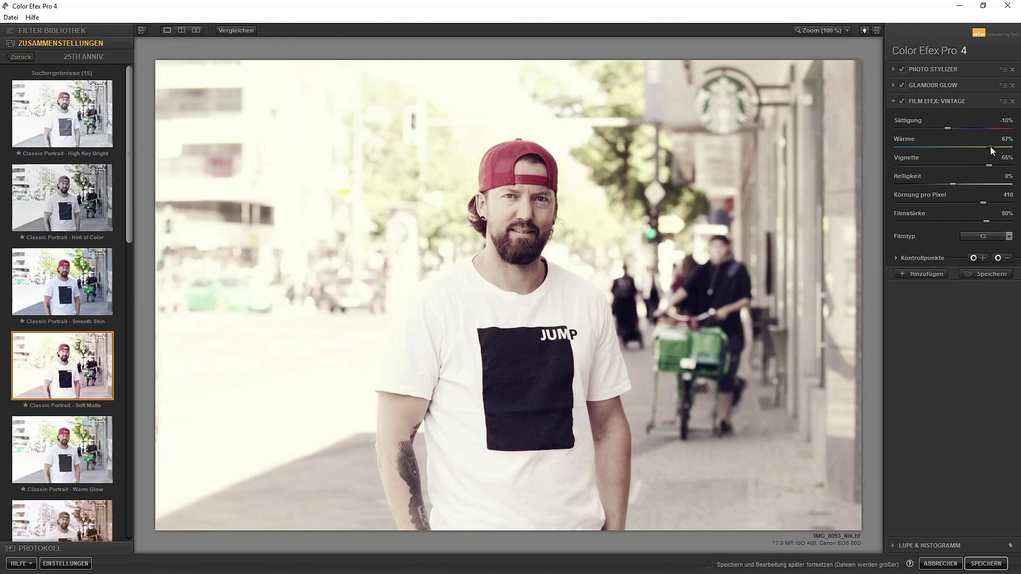
left_click_drag(931, 143, 957, 147)
left_click(902, 100)
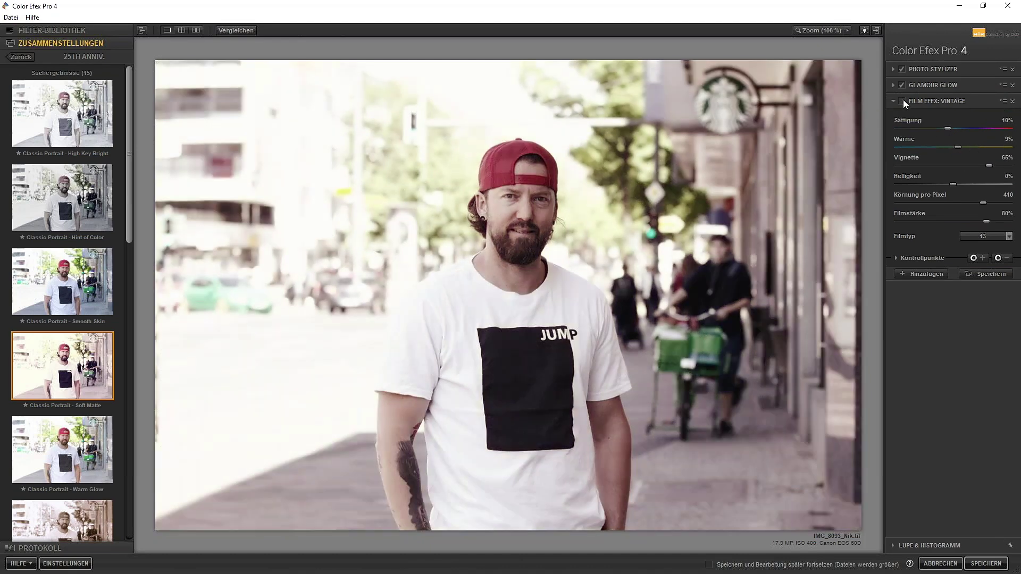
left_click(902, 101)
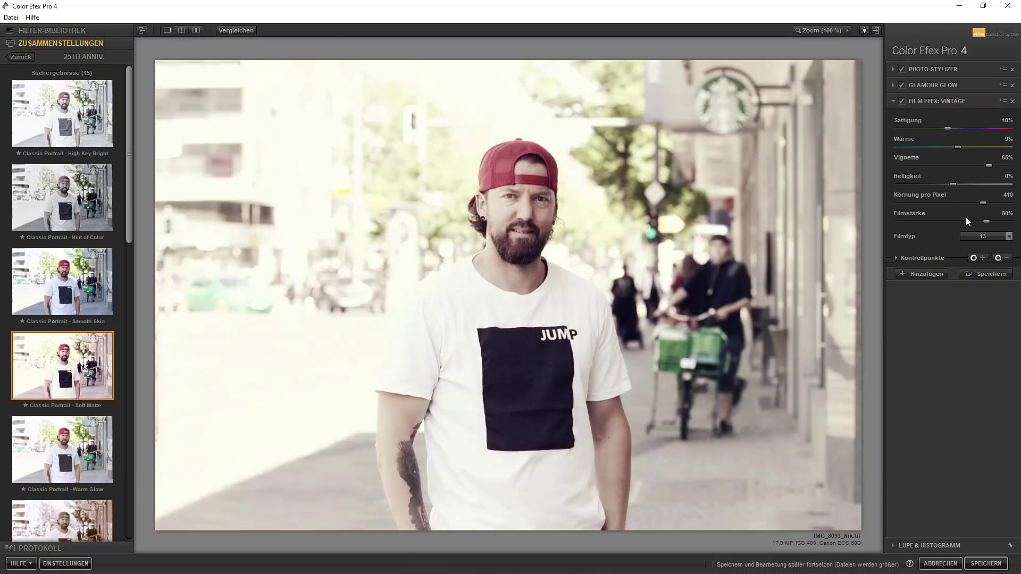
left_click(983, 235)
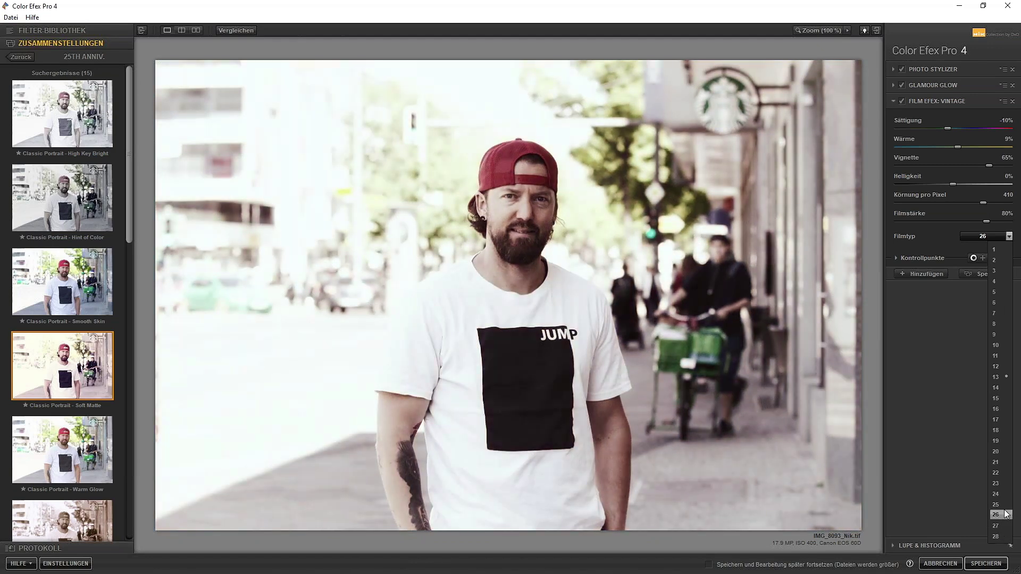
left_click(1005, 483)
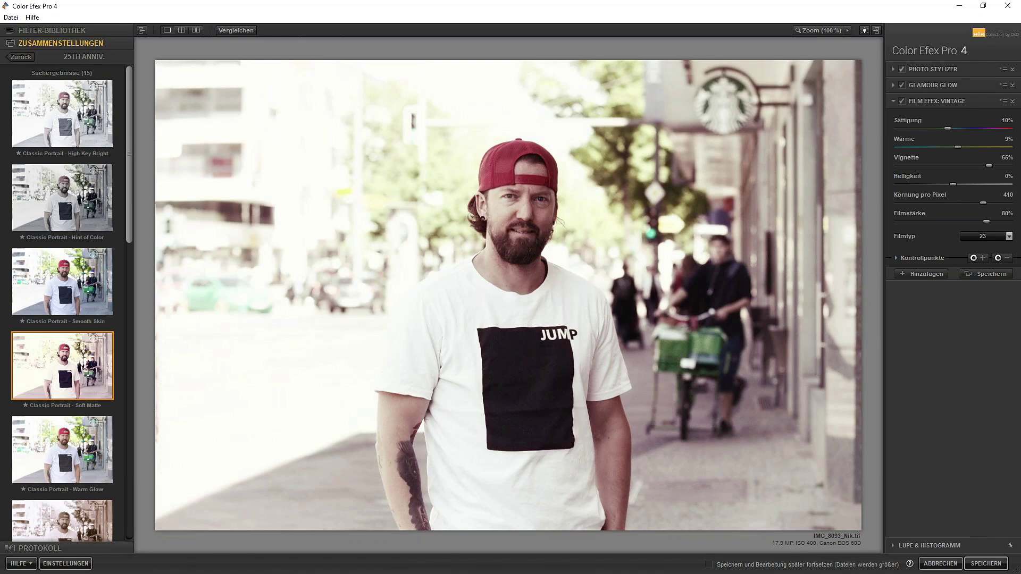
Compare the portrait with Photo Stylizer on and off, keeping it on.
left_click(901, 70)
left_click(901, 69)
left_click(901, 69)
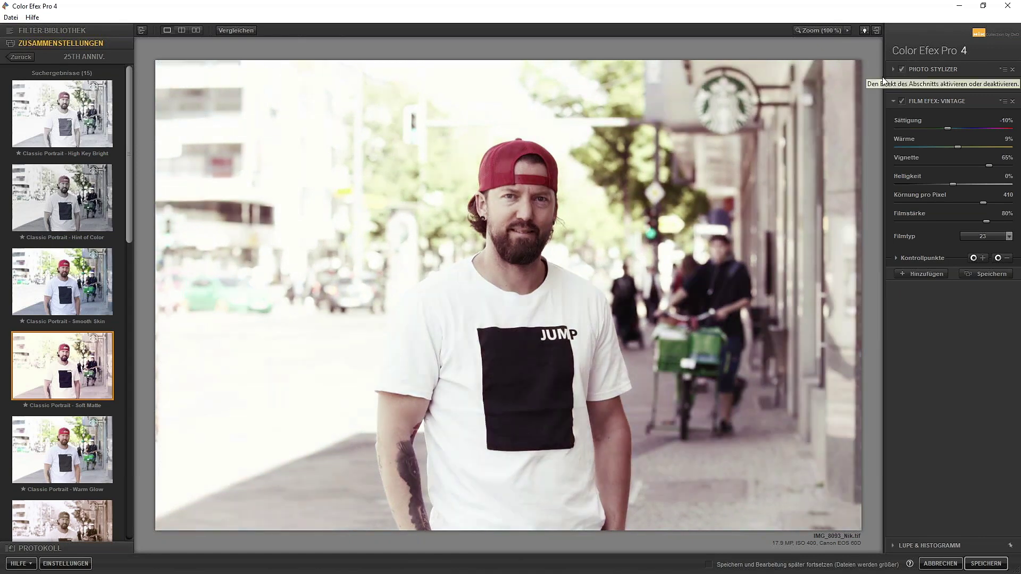
left_click(932, 69)
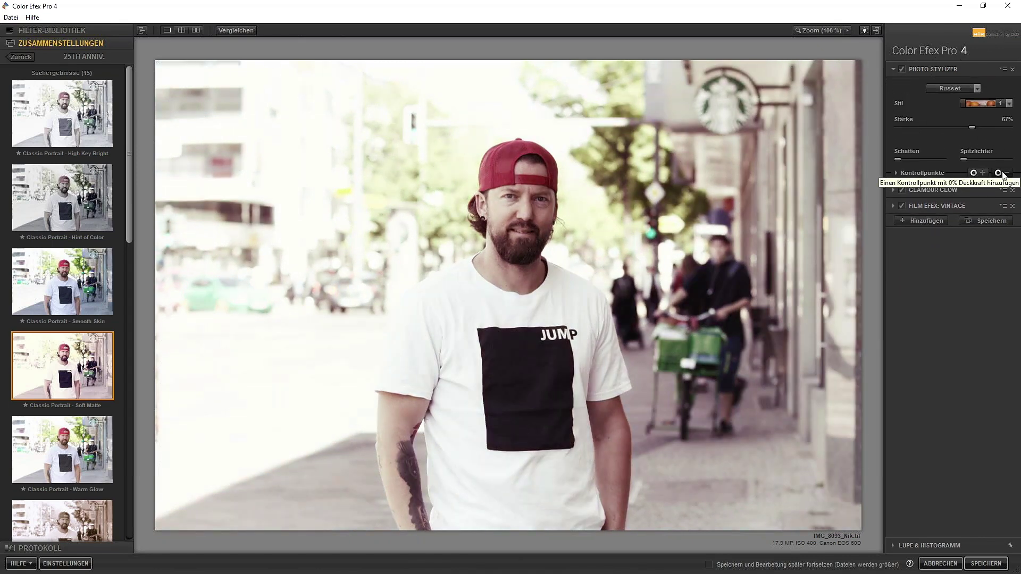
Add zero-opacity Photo Stylizer control points on the man's face and cap.
left_click(1004, 176)
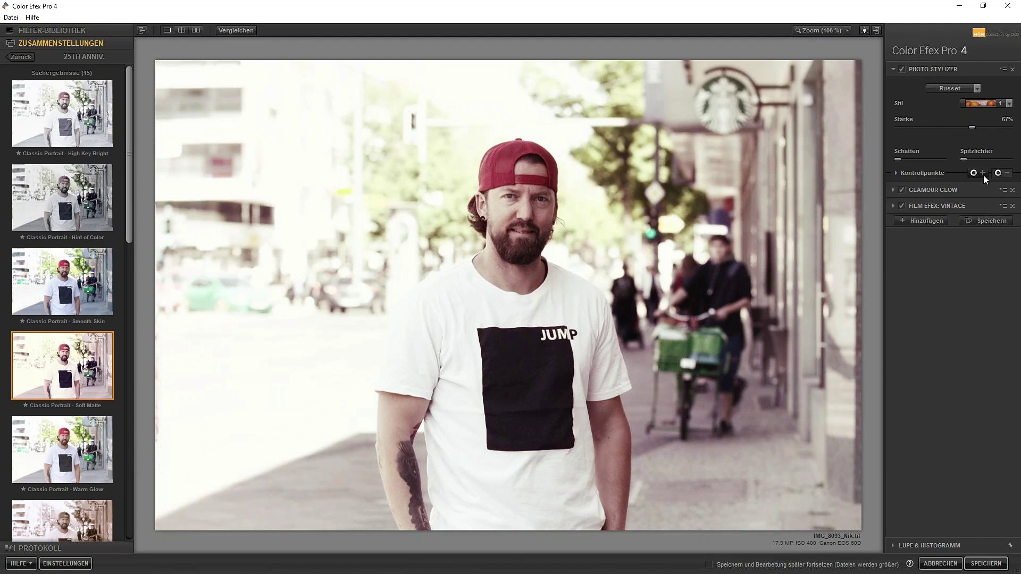
left_click(509, 210)
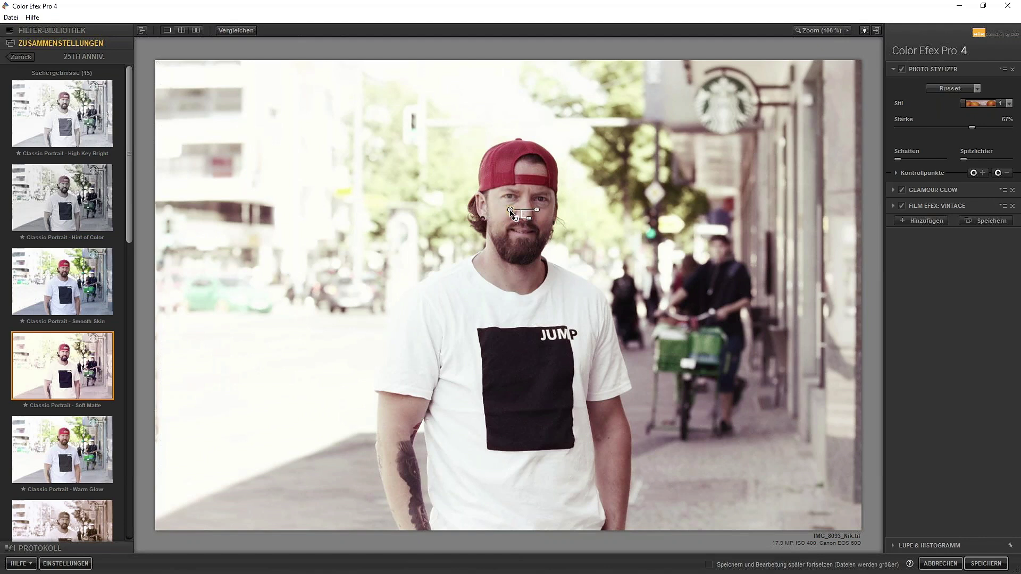
left_click(519, 208)
left_click_drag(518, 209, 528, 203)
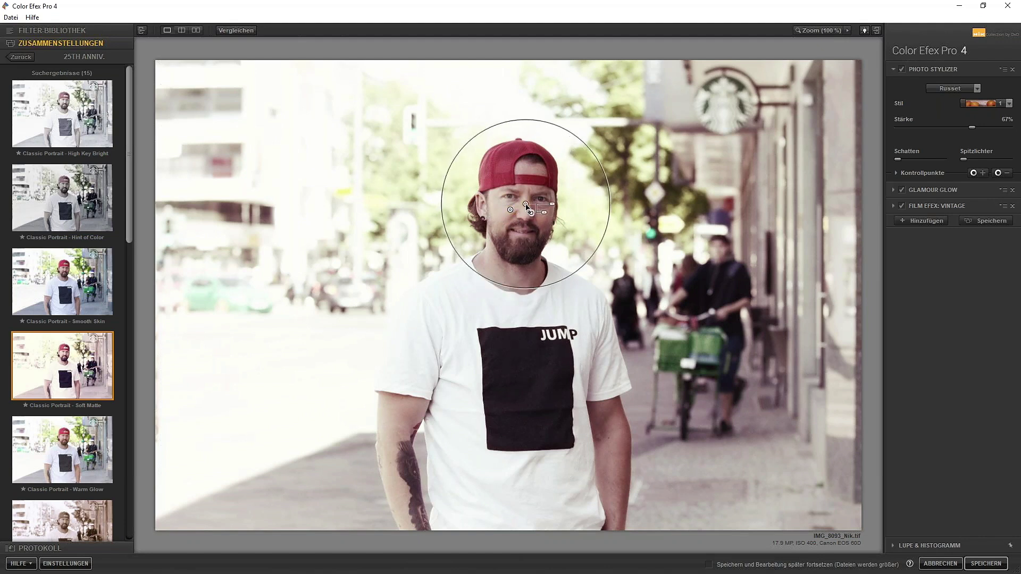
left_click(514, 180)
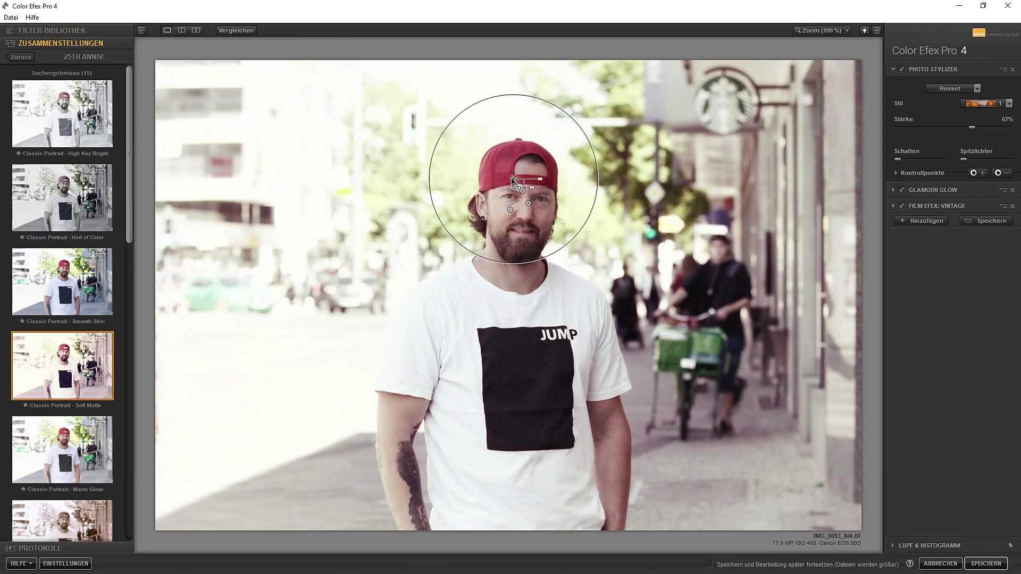
left_click(957, 189)
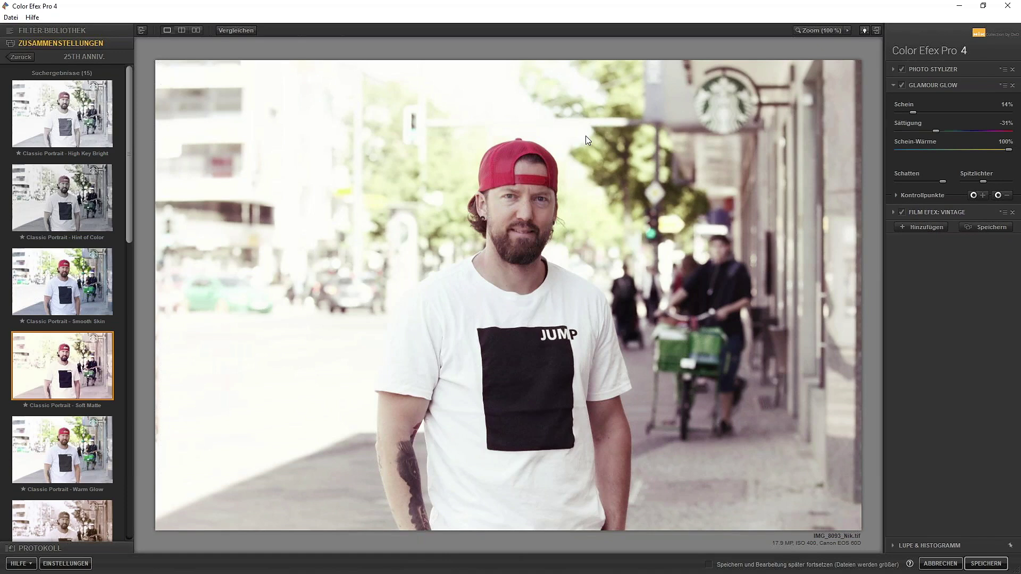
Compare Photo Stylizer, Glamour Glow and Film Efex: Vintage on and off, ending on Photo Stylizer's settings.
left_click(903, 68)
left_click(940, 68)
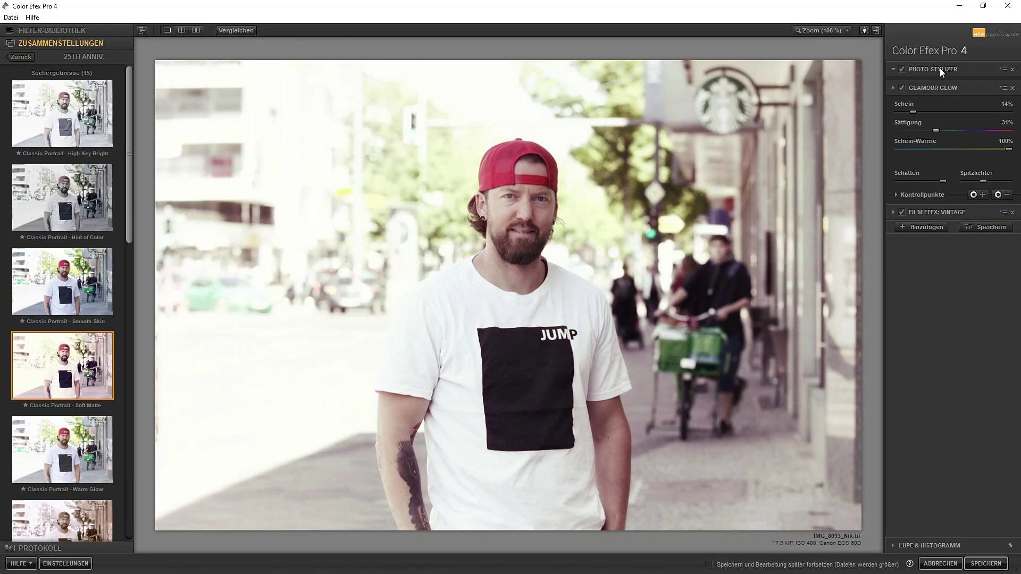
left_click(900, 69)
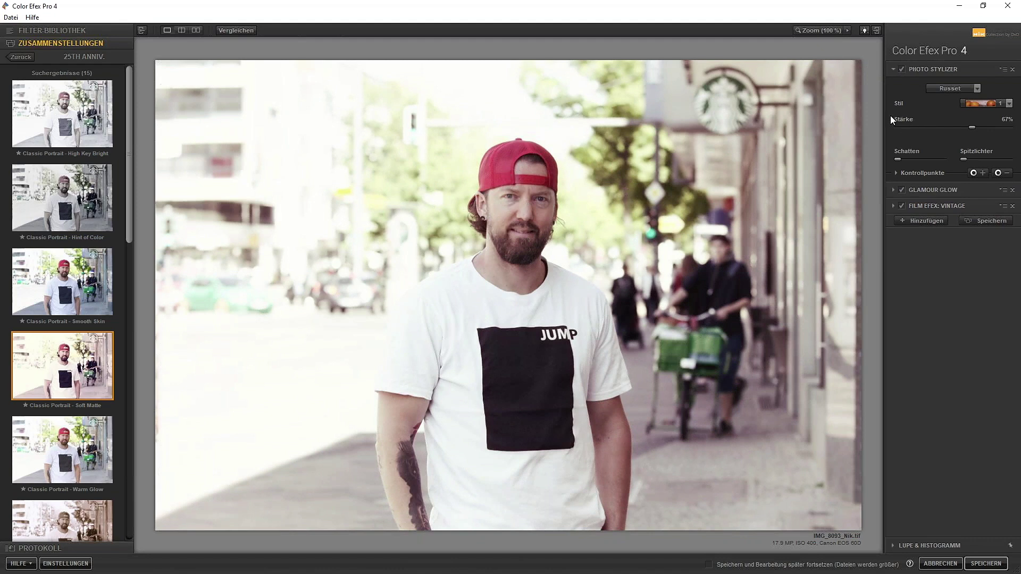
left_click(938, 189)
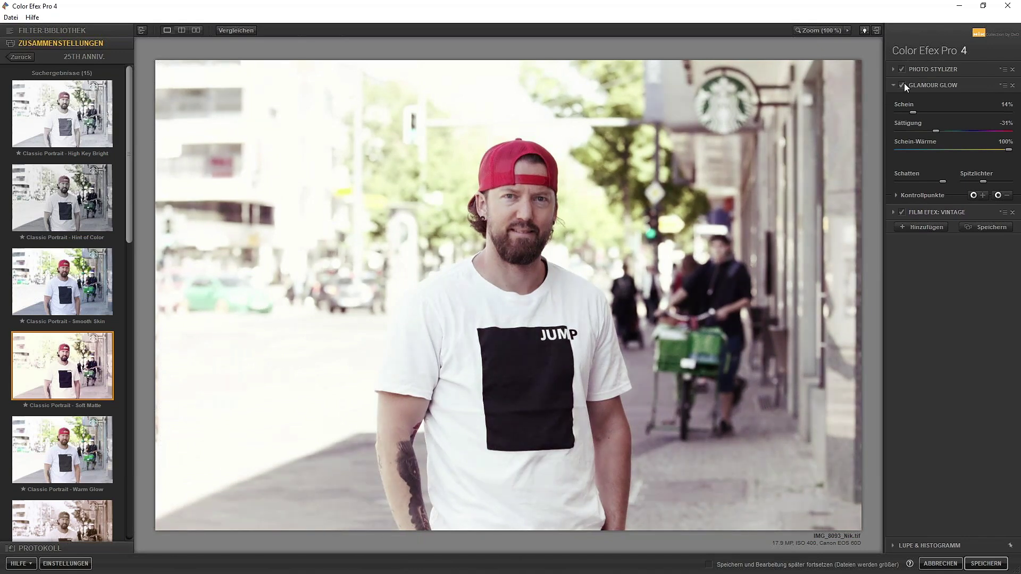
left_click(902, 212)
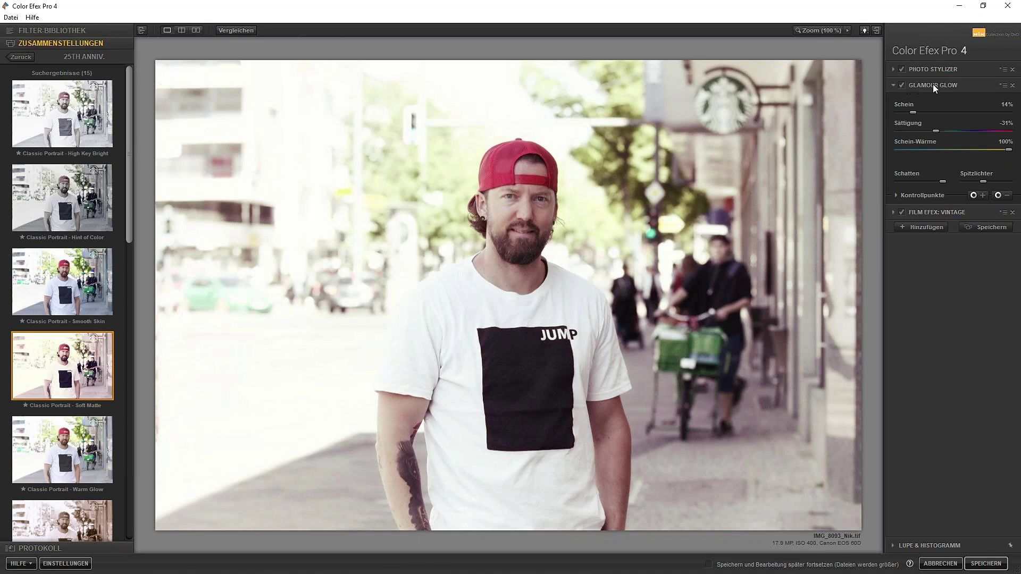
left_click(923, 70)
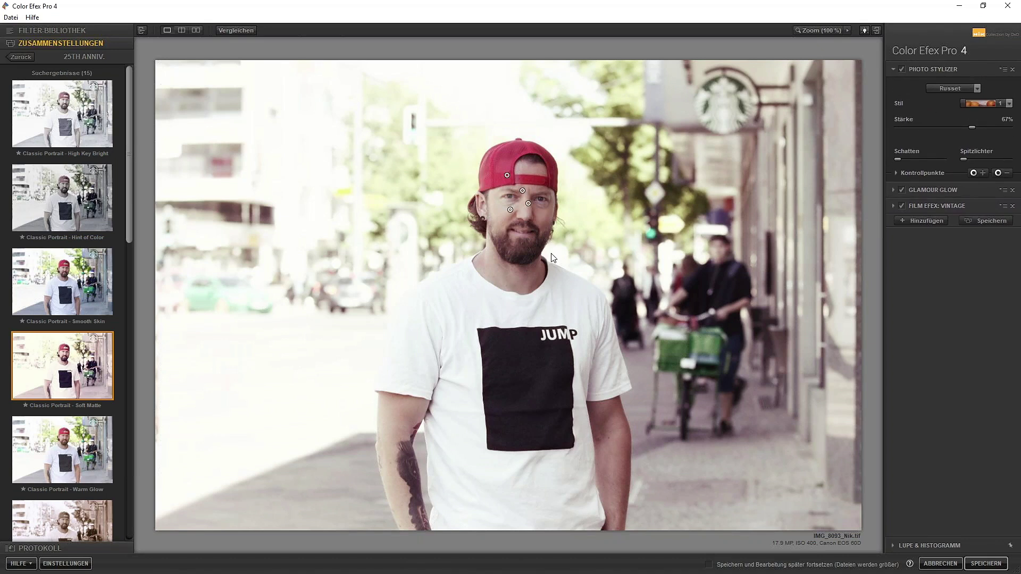
Copy Photo Stylizer's control points and paste them into Glamour Glow (14% glow, -31% saturation).
left_click(1005, 69)
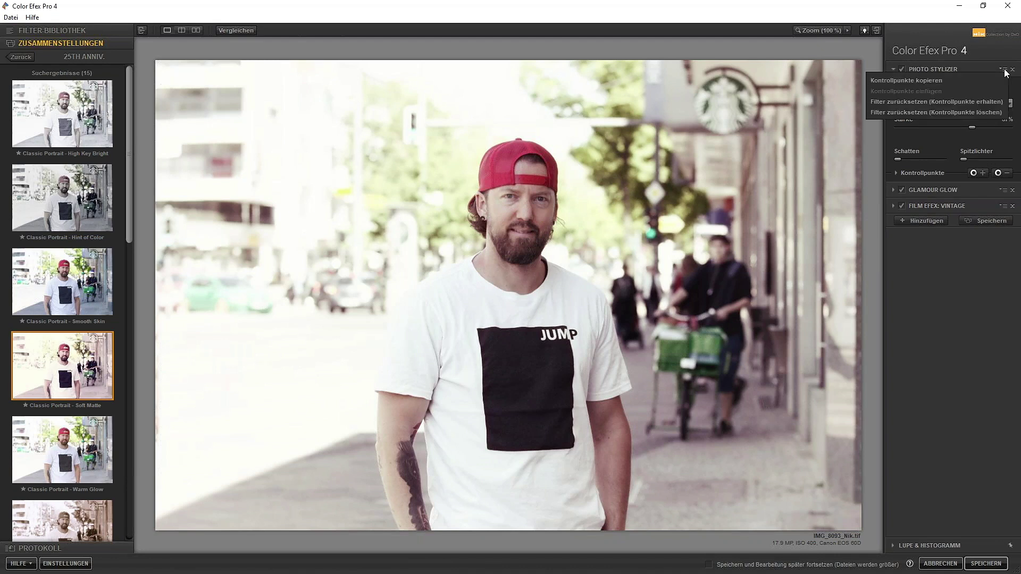
left_click(950, 80)
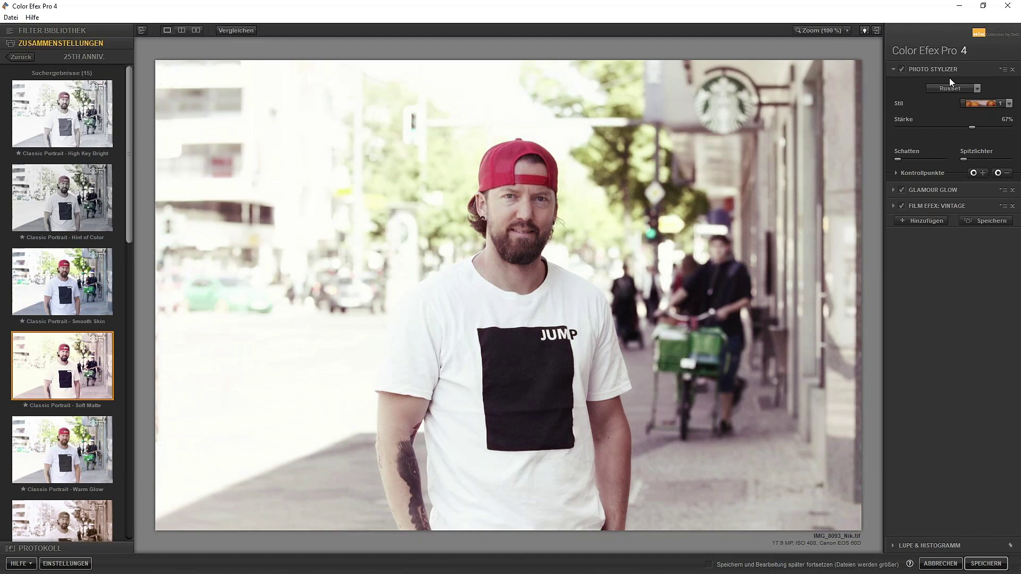
left_click(955, 189)
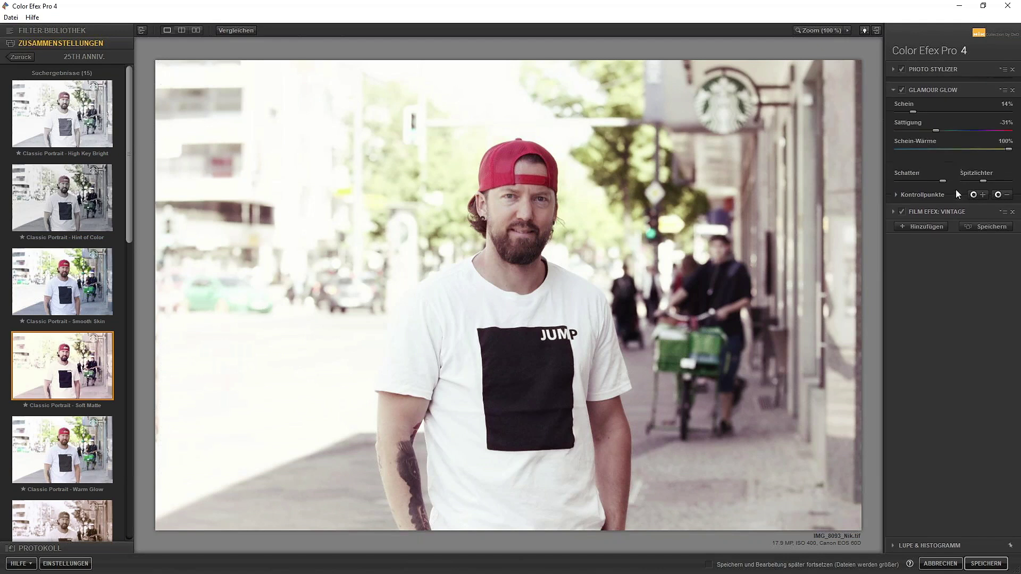
left_click(1002, 86)
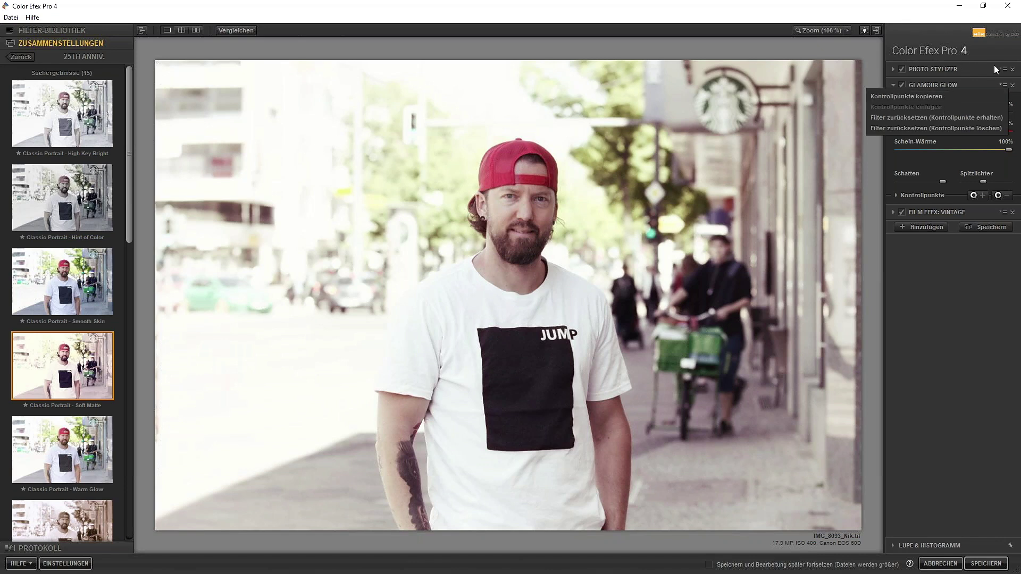
left_click(1002, 69)
left_click(977, 80)
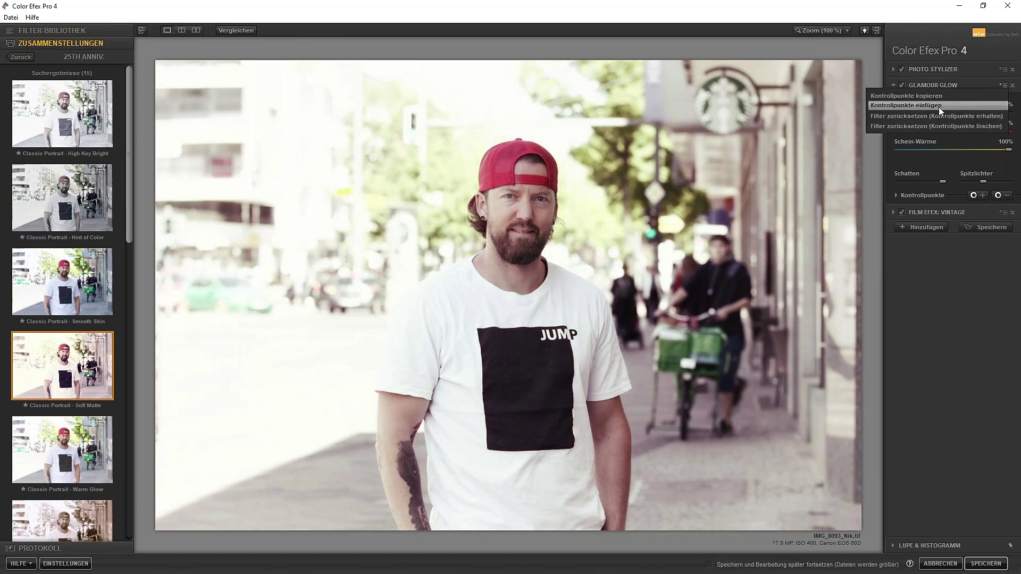
left_click(939, 107)
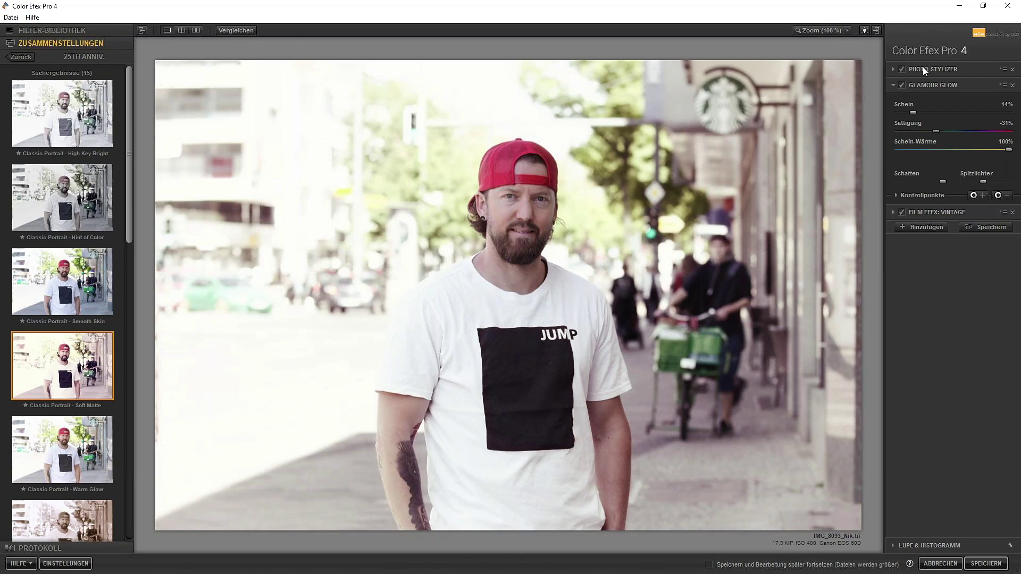
Toggle the before/after comparison of the edited portrait with the original.
left_click(234, 30)
left_click(234, 30)
left_click(234, 30)
Compare the edited street portrait with the original, ending on the filtered view.
left_click(234, 30)
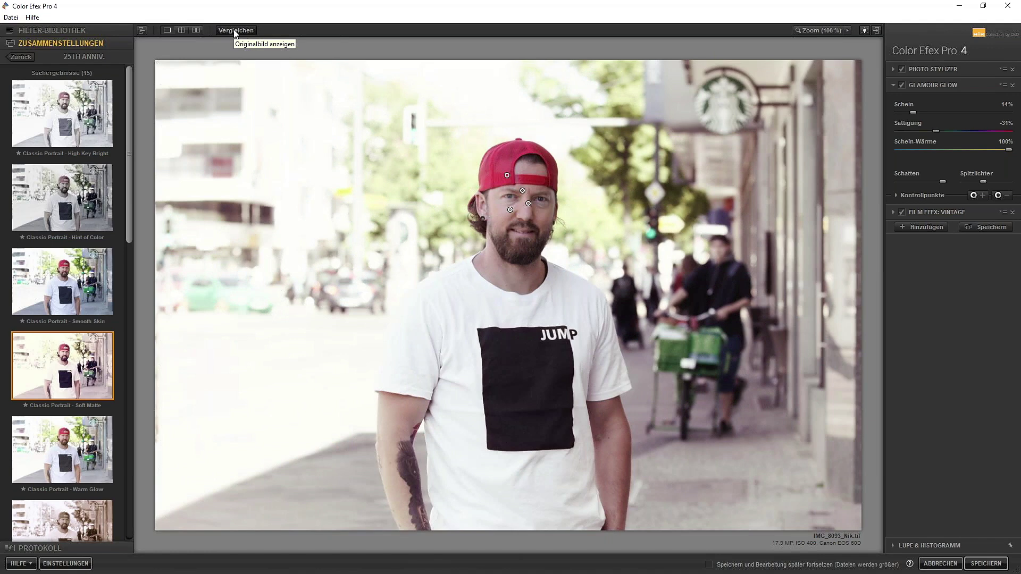
left_click(233, 30)
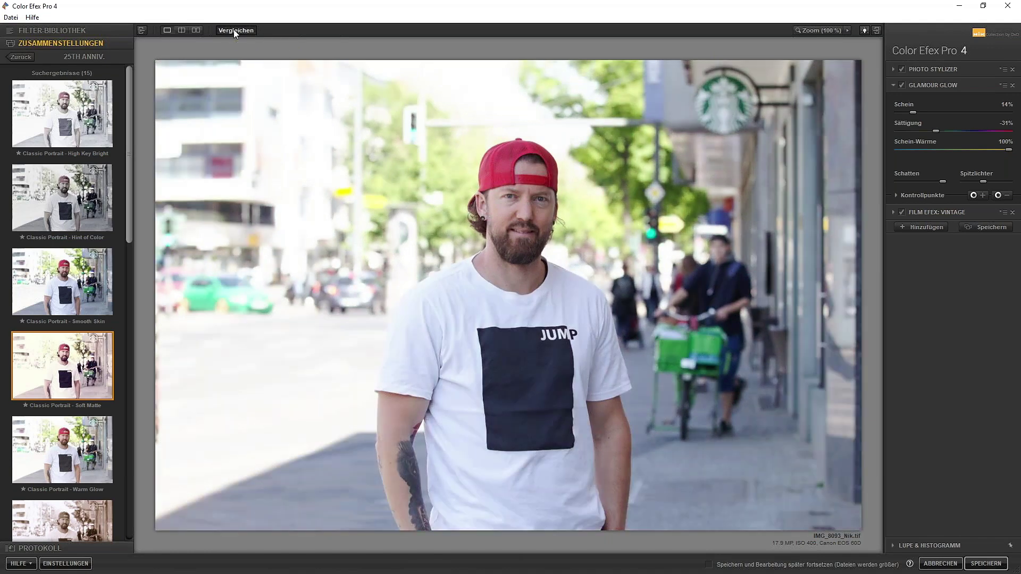
left_click(233, 30)
left_click(234, 30)
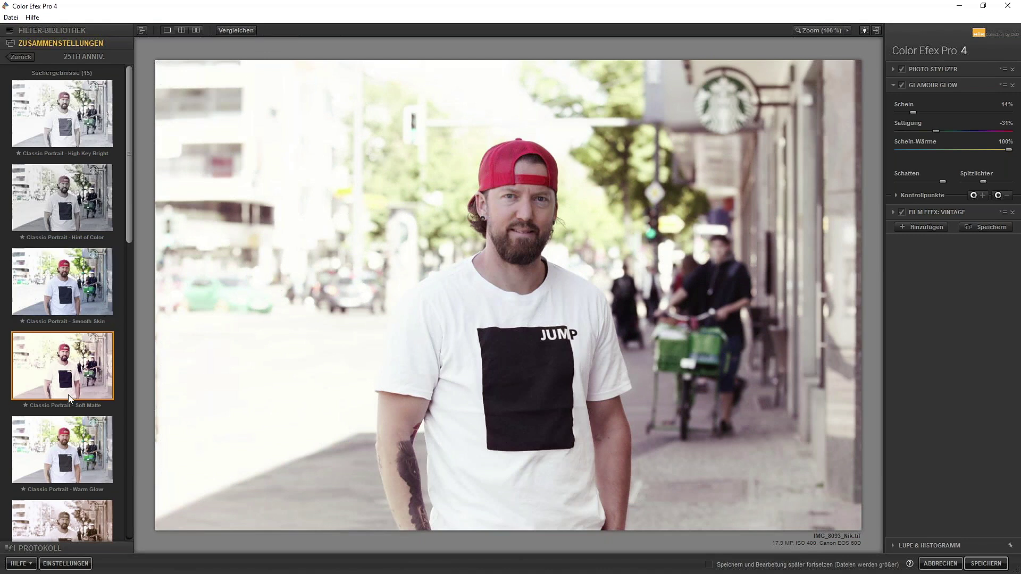
Replace Soft Matte on IMG_8093 with the Classic Portrait - Warm Glow recipe.
scroll(61, 426, "down", 1)
left_click(64, 429)
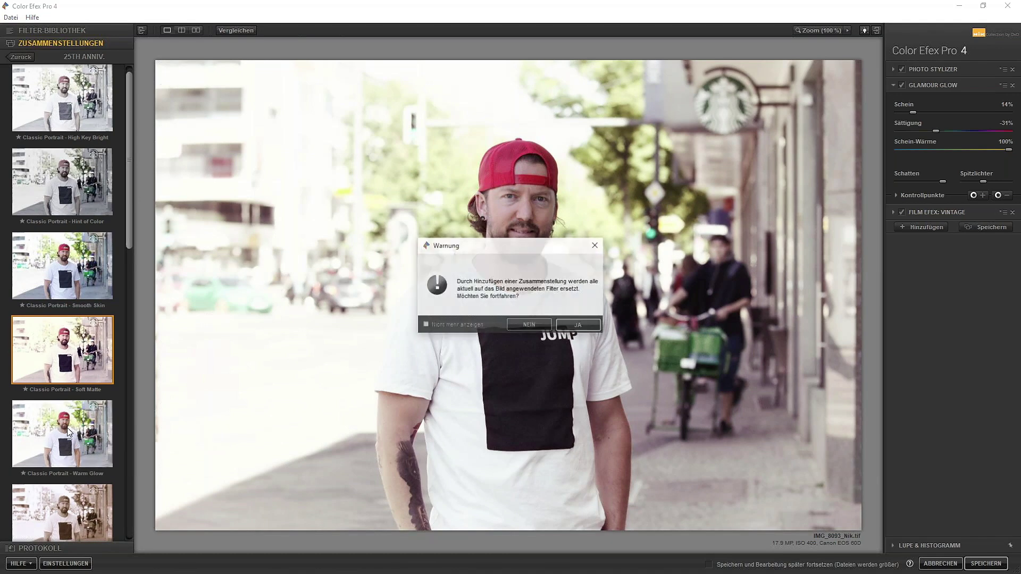
left_click(574, 326)
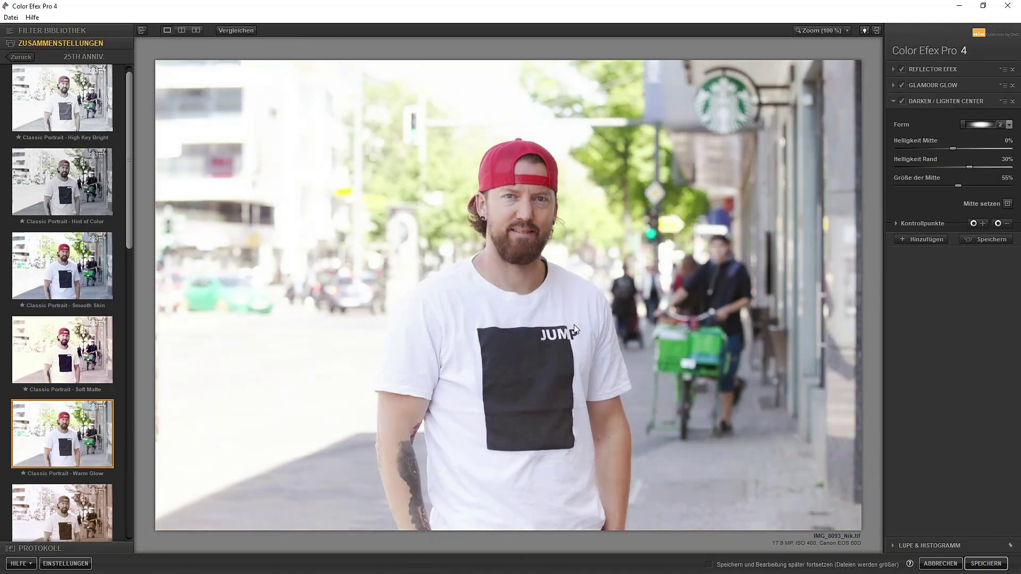
Toggle Reflector Efex off and on to compare its effect and show its settings.
left_click(902, 71)
left_click(933, 70)
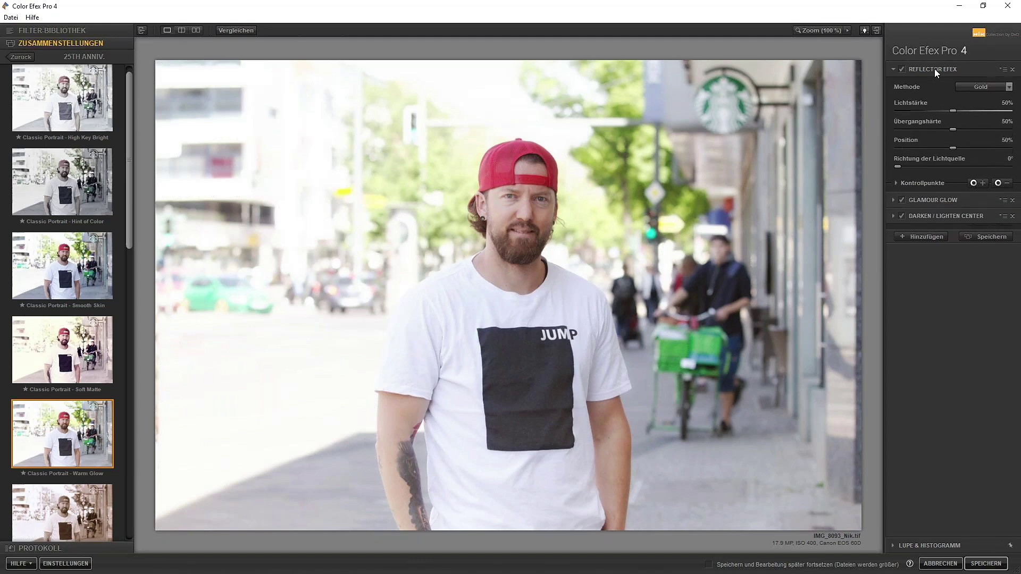
left_click(902, 68)
left_click(902, 67)
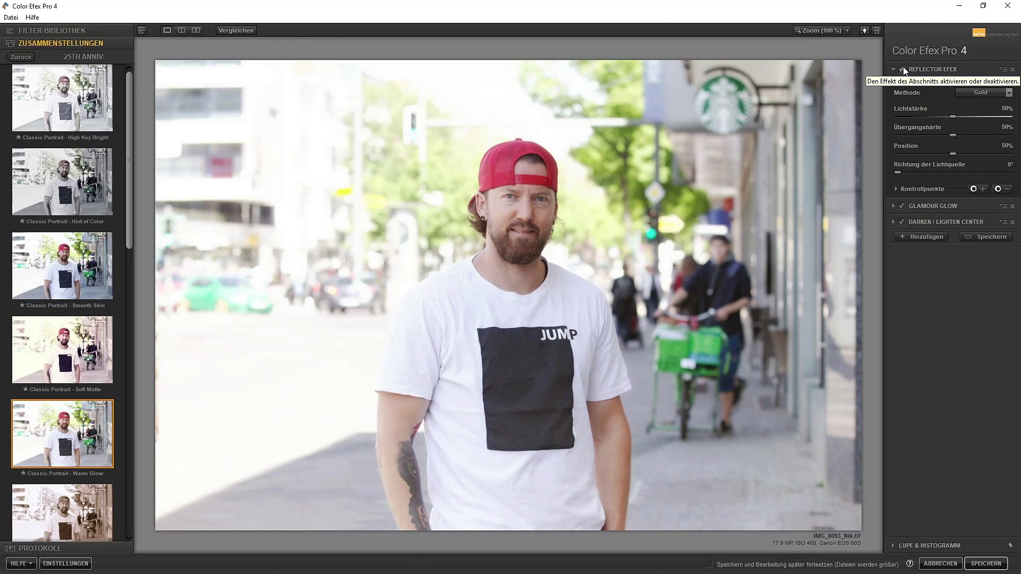
Set Reflector Efex to Gold, 100% light strength and about 56% transition hardness.
left_click(982, 94)
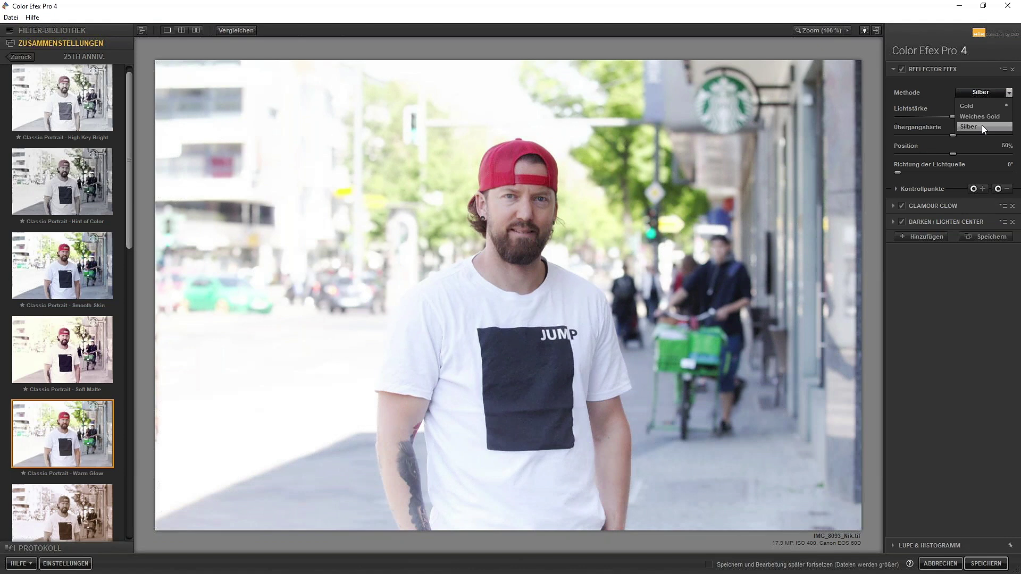
left_click(952, 116)
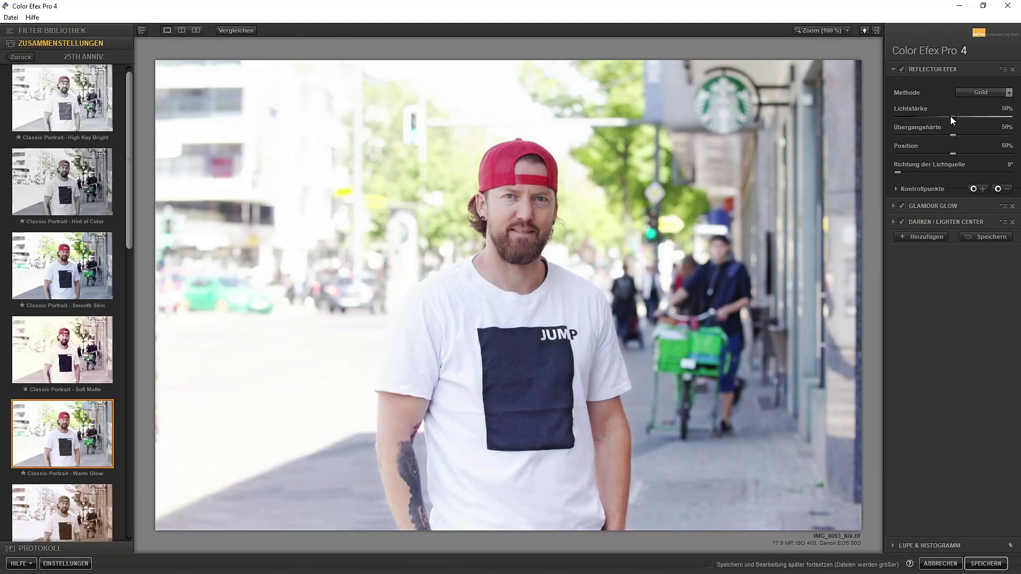
left_click_drag(979, 117, 997, 132)
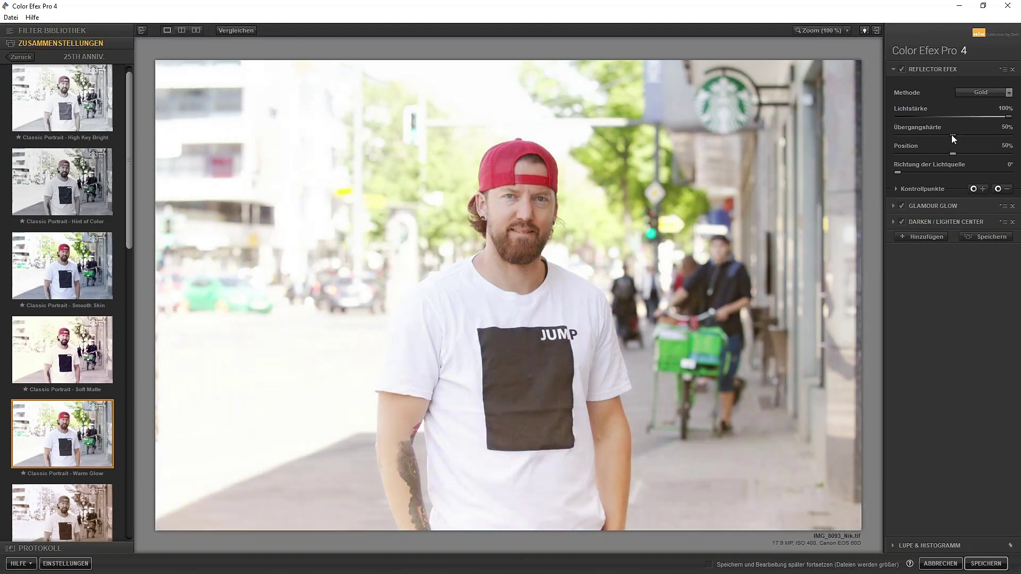
left_click_drag(1001, 136, 896, 138)
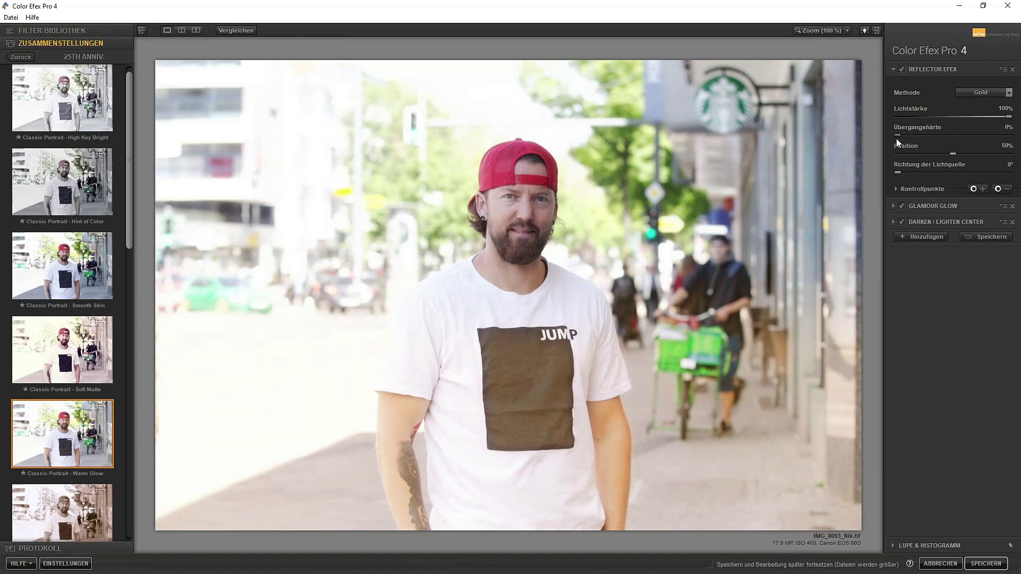
mouse_move(914, 136)
left_mouse_down()
mouse_move(958, 135)
mouse_move(952, 154)
left_mouse_up()
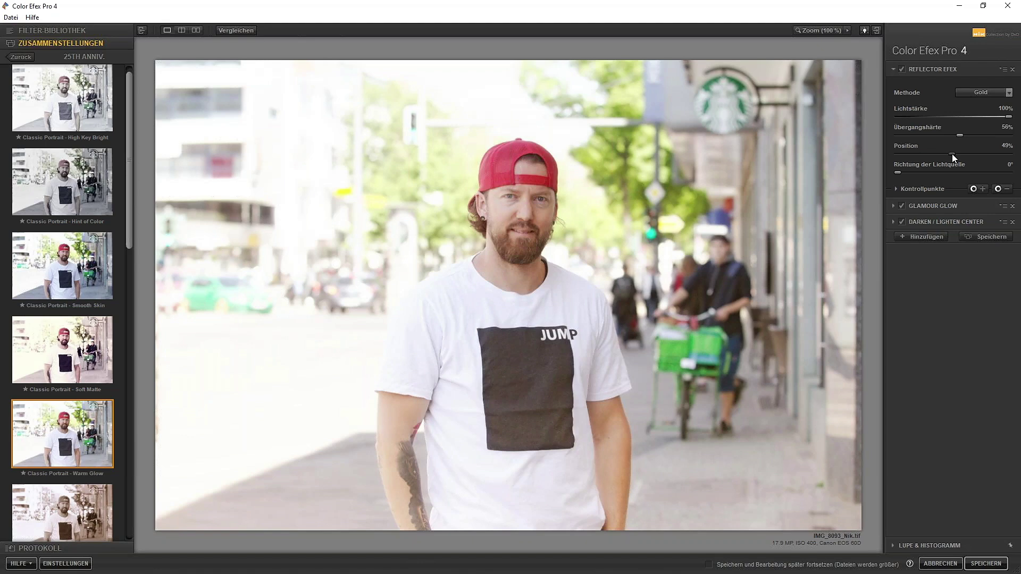
left_click(903, 207)
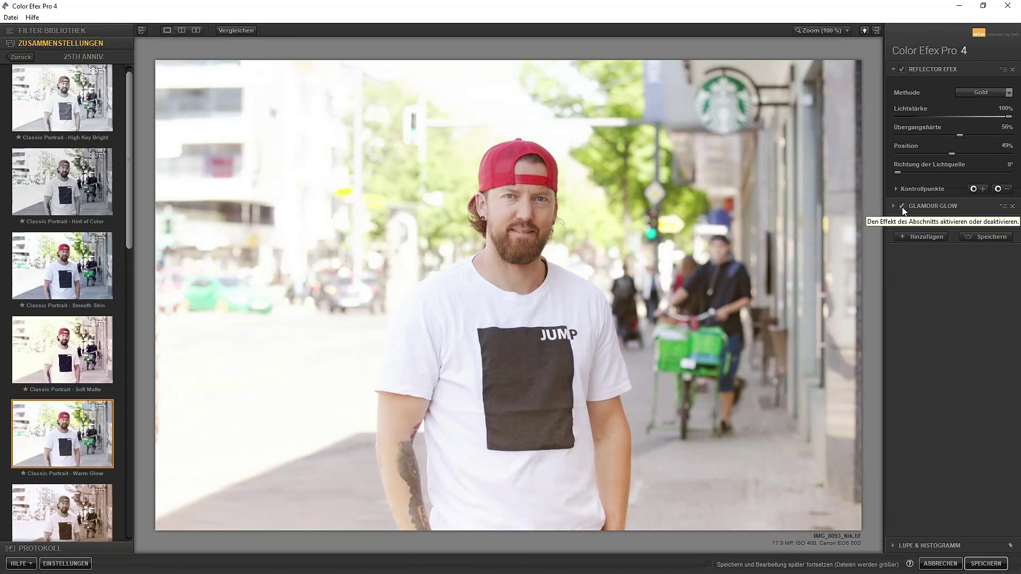
Re-enable Darken/Lighten Center with edge brightness -100% and centre brightness 22%.
left_click(902, 206)
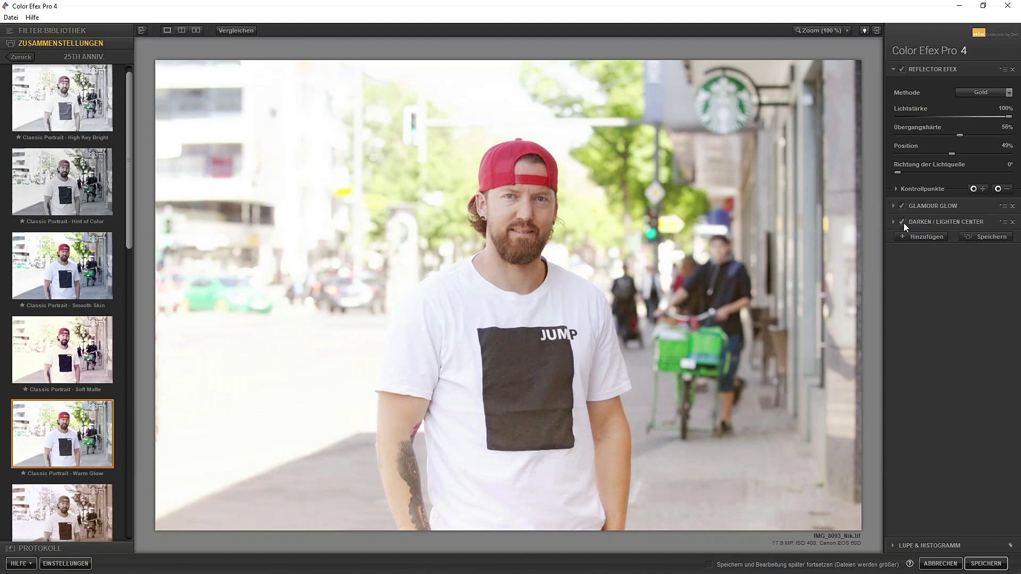
left_click(901, 219)
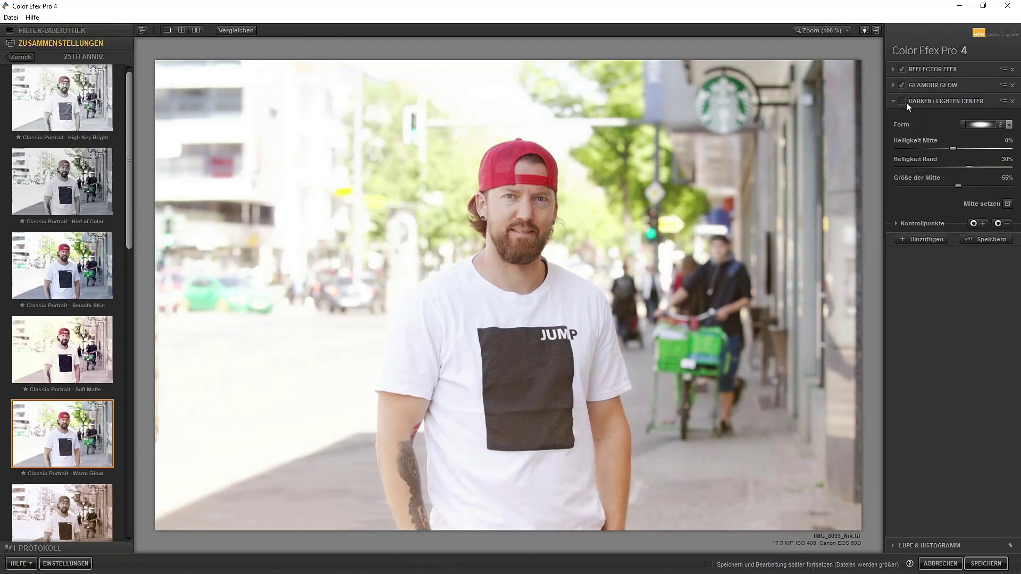
left_click(902, 101)
left_click_drag(942, 168, 887, 171)
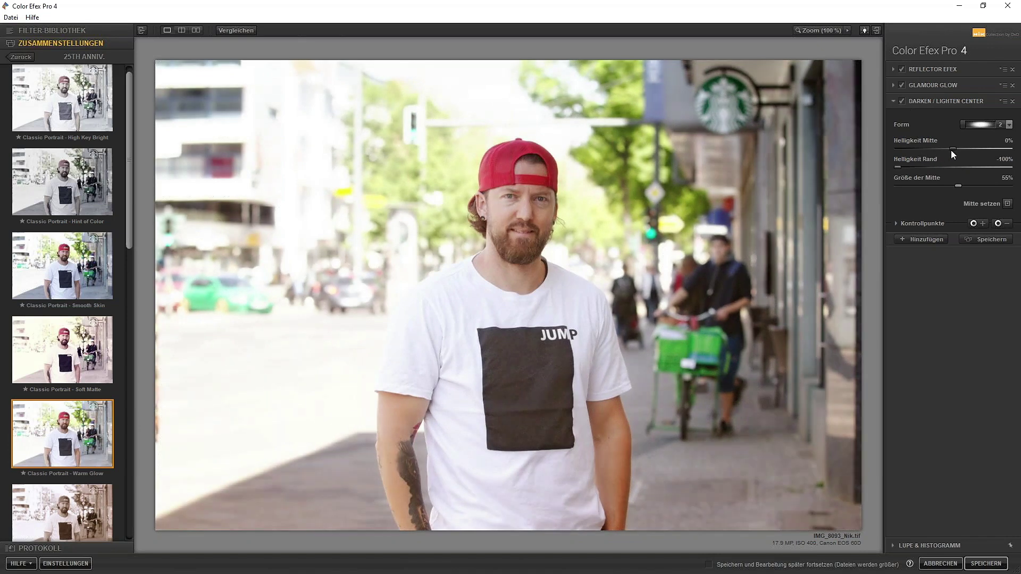
mouse_move(955, 148)
left_mouse_down()
mouse_move(1000, 158)
mouse_move(965, 154)
left_mouse_up()
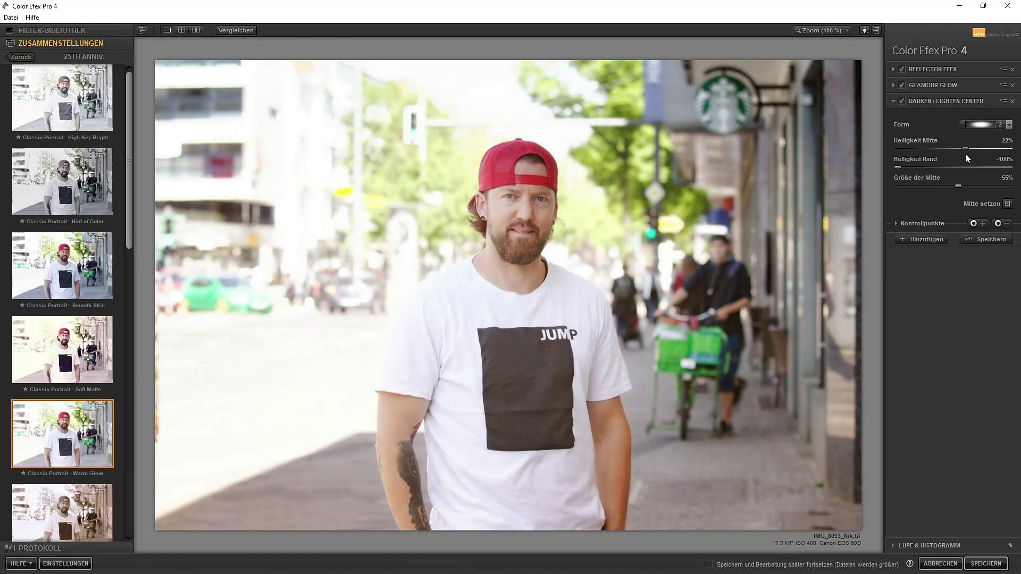
Set the Darken/Lighten centre on the man's chest, with 19% brightness and 46% size.
left_click(1008, 204)
left_click(737, 217)
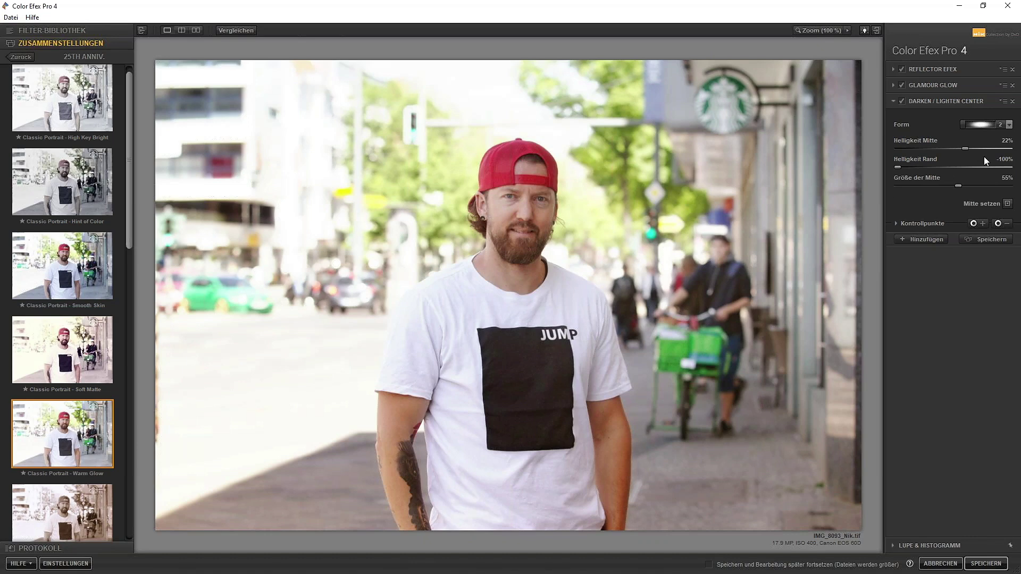
left_click_drag(965, 148, 981, 148)
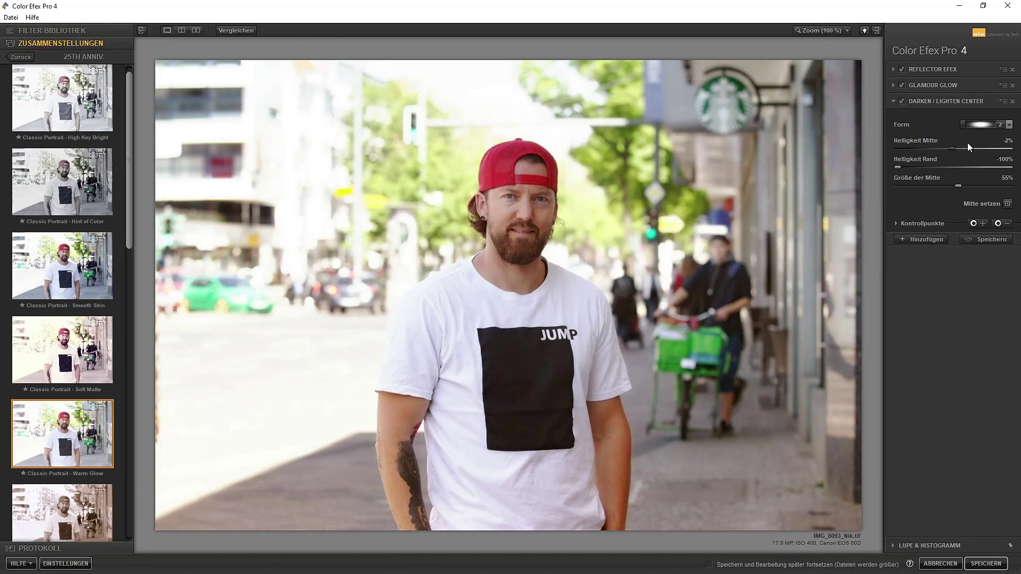
mouse_move(964, 186)
left_mouse_down()
mouse_move(892, 187)
mouse_move(948, 190)
left_mouse_up()
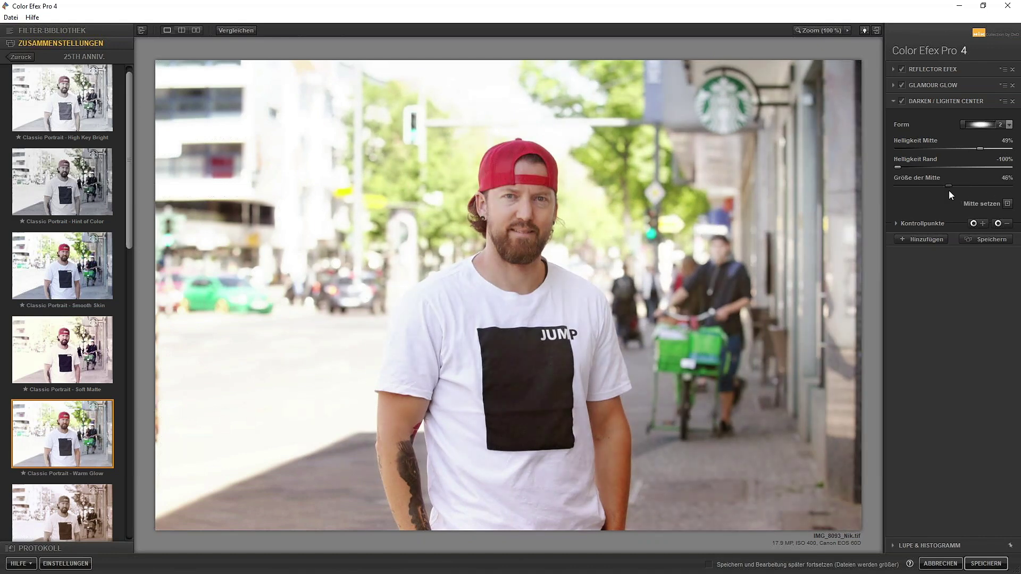
left_click(1007, 204)
left_click(523, 276)
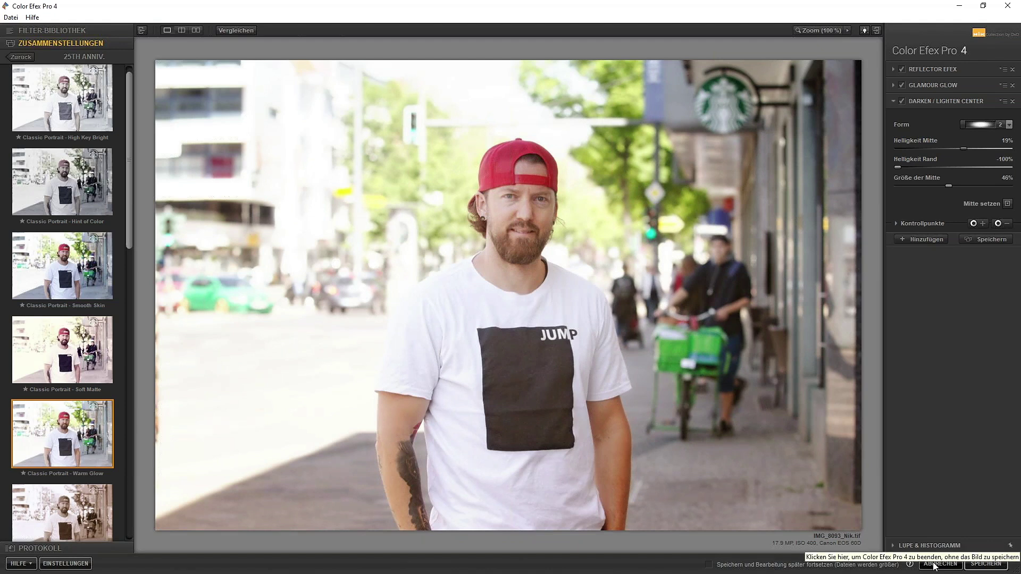
Save the street portrait, then send 01 Portrait.CR2 from PhotoLab to Color Efex Pro 4.
left_click(976, 567)
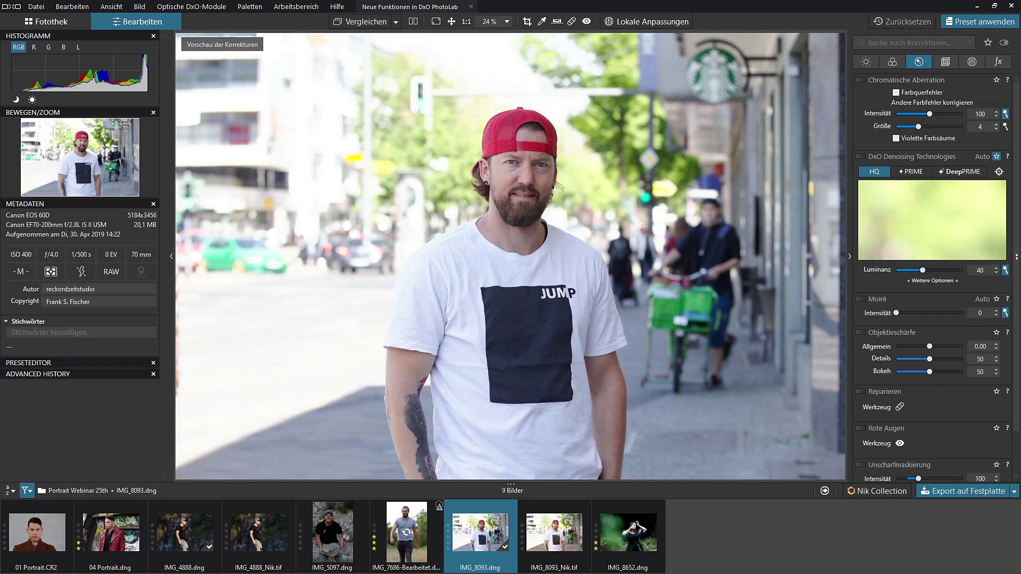
left_click(38, 540)
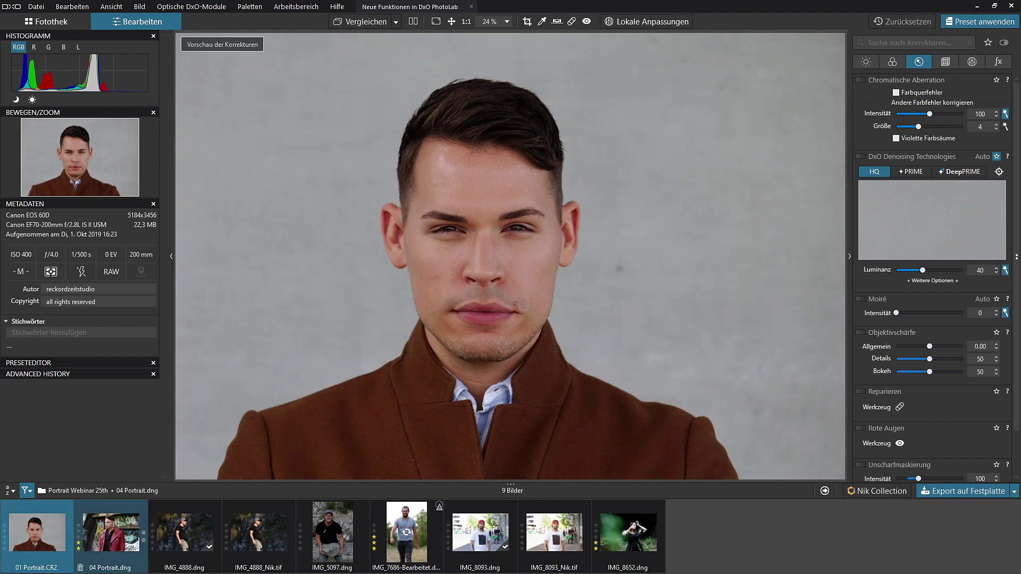
left_click(881, 493)
left_click(524, 216)
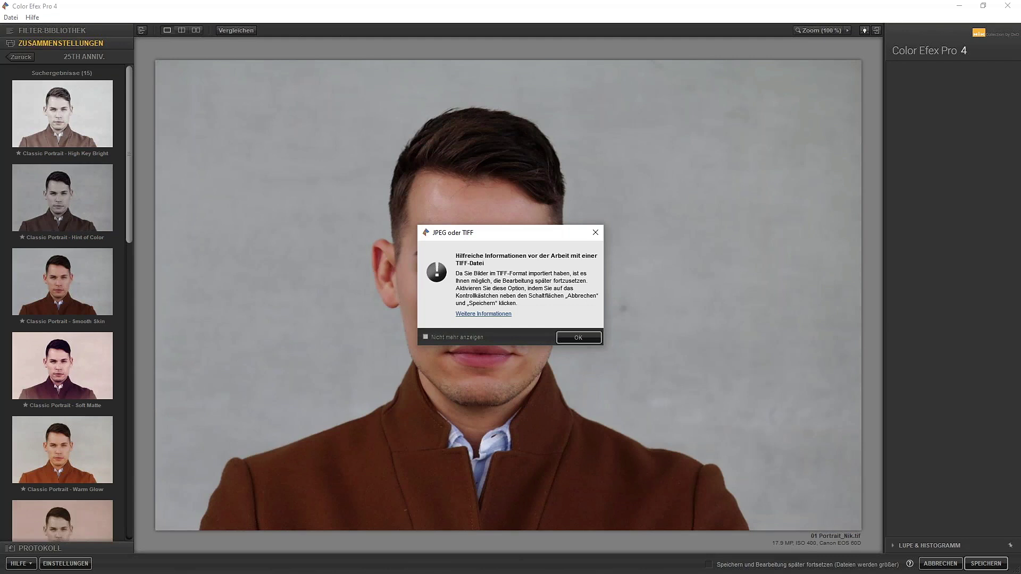
Dismiss the TIFF notice and apply the Classic Portrait – Warm Glow recipe.
left_click(578, 338)
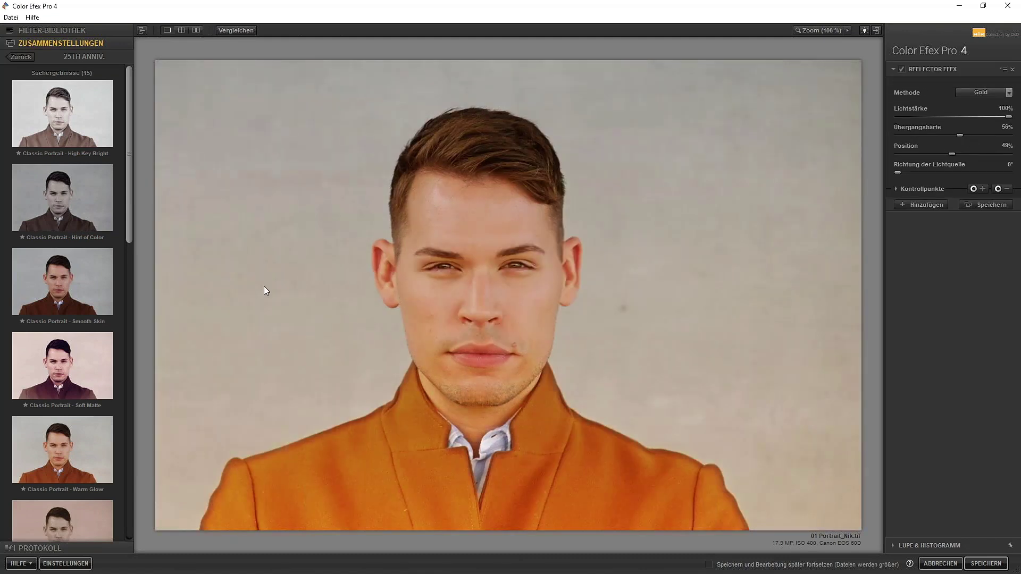
left_click(78, 451)
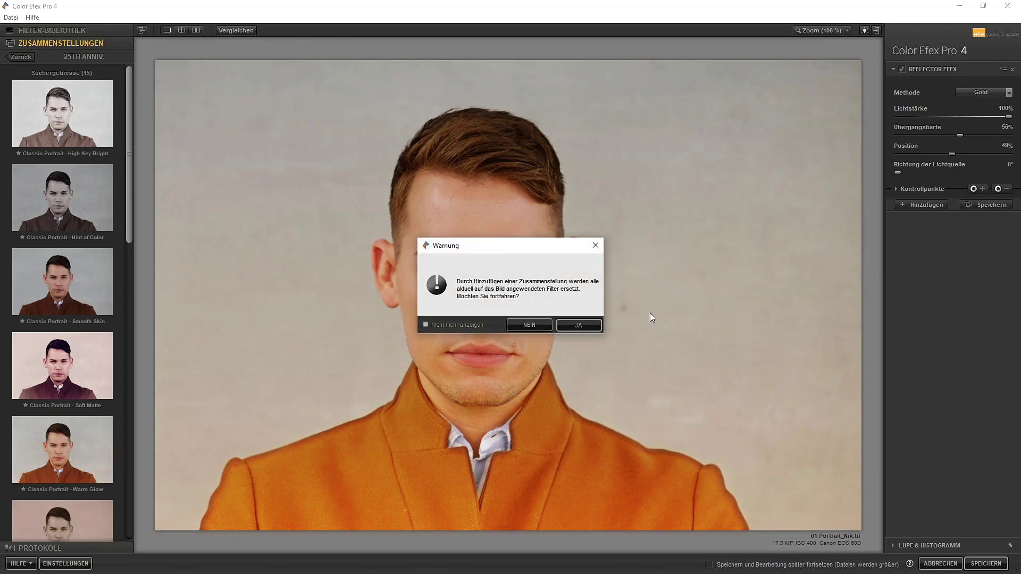
left_click(581, 326)
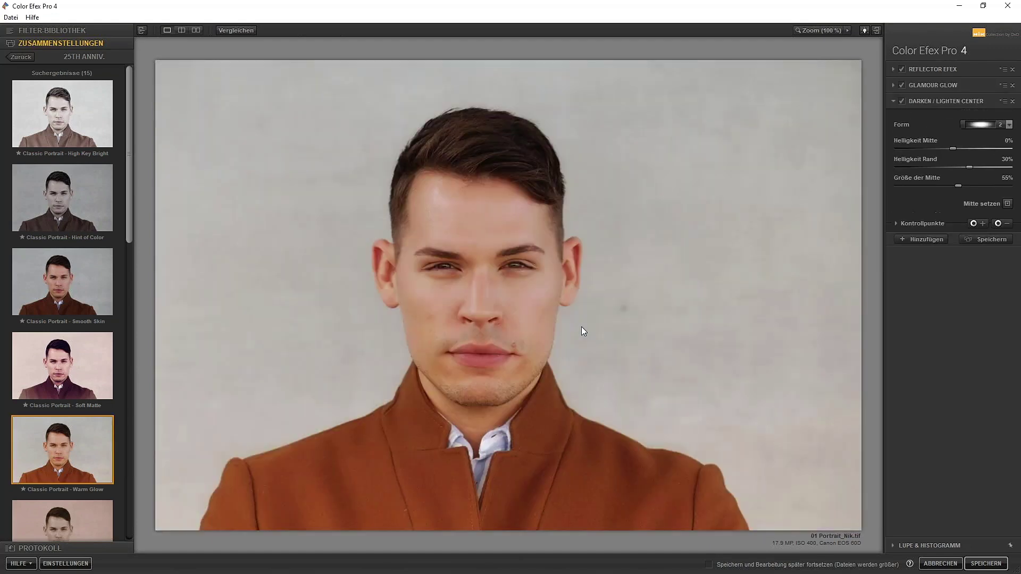
Try Reflector Efex with the Silber method, then switch the filter off.
left_click(901, 69)
left_click(900, 69)
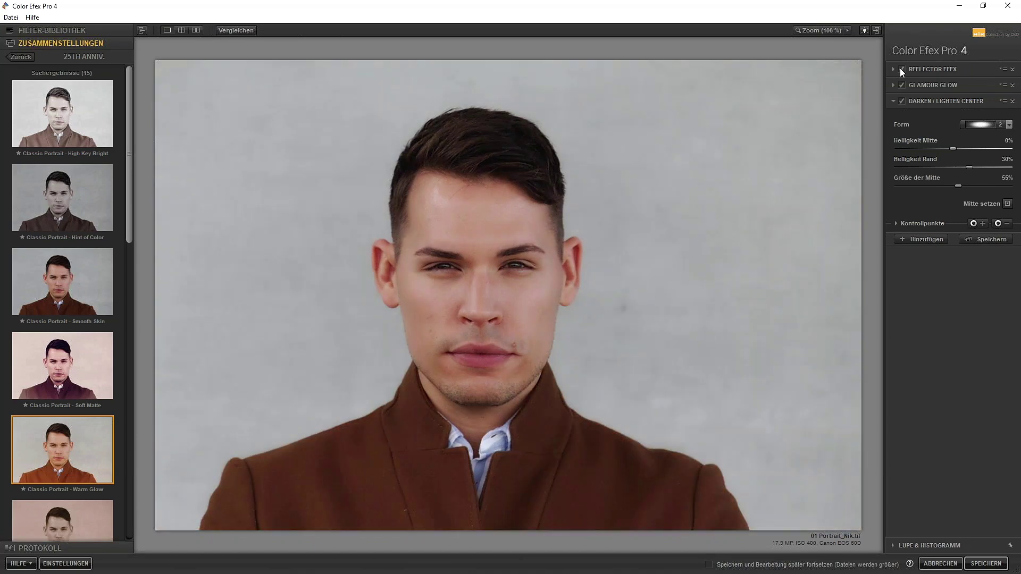
left_click(947, 72)
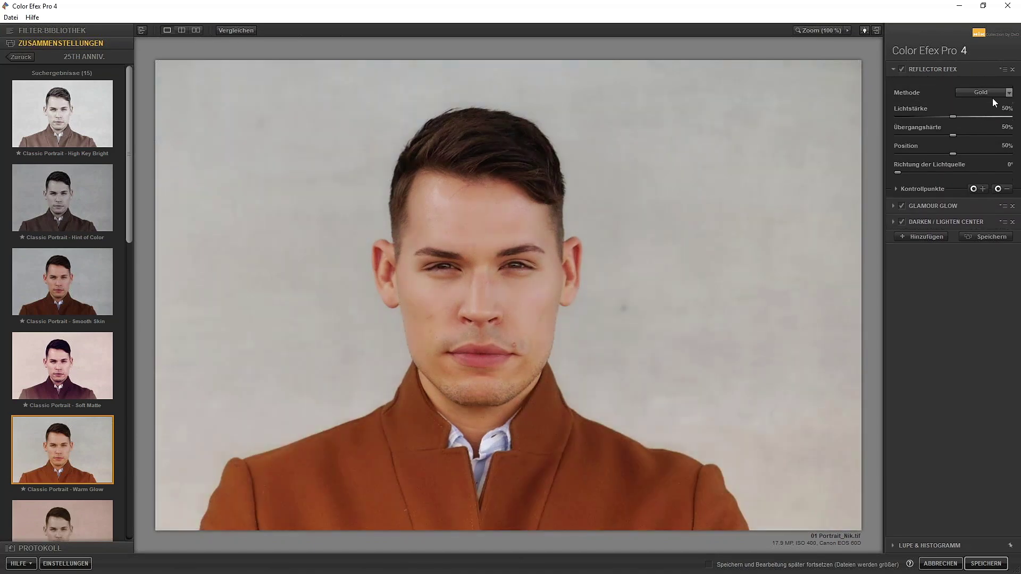
left_click(992, 93)
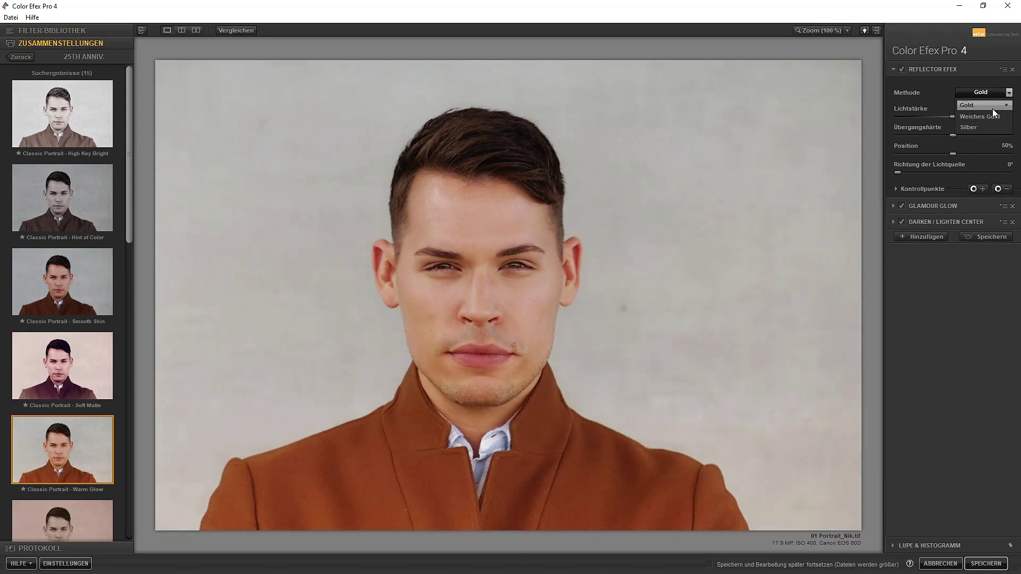
left_click(987, 126)
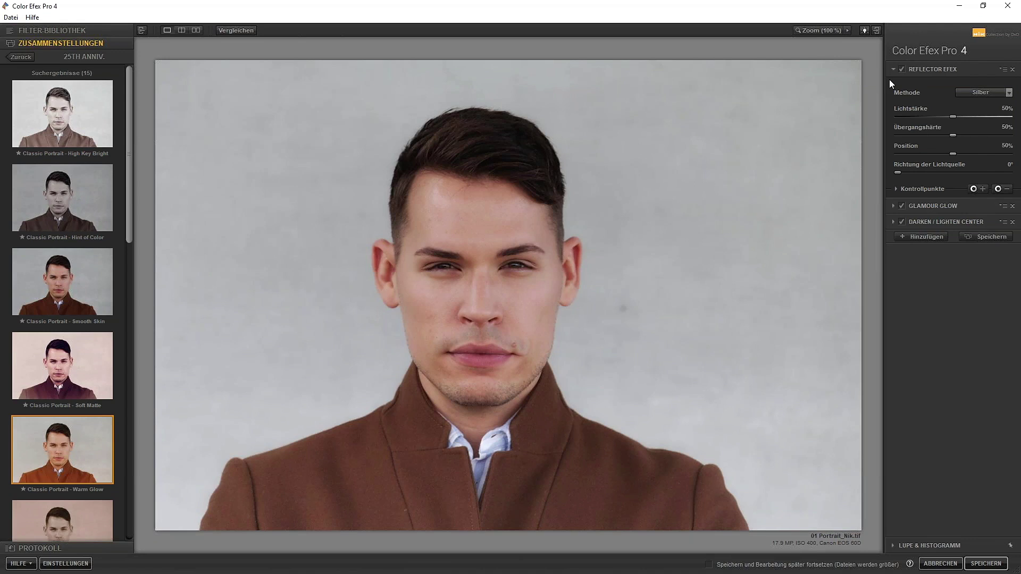
left_click(903, 69)
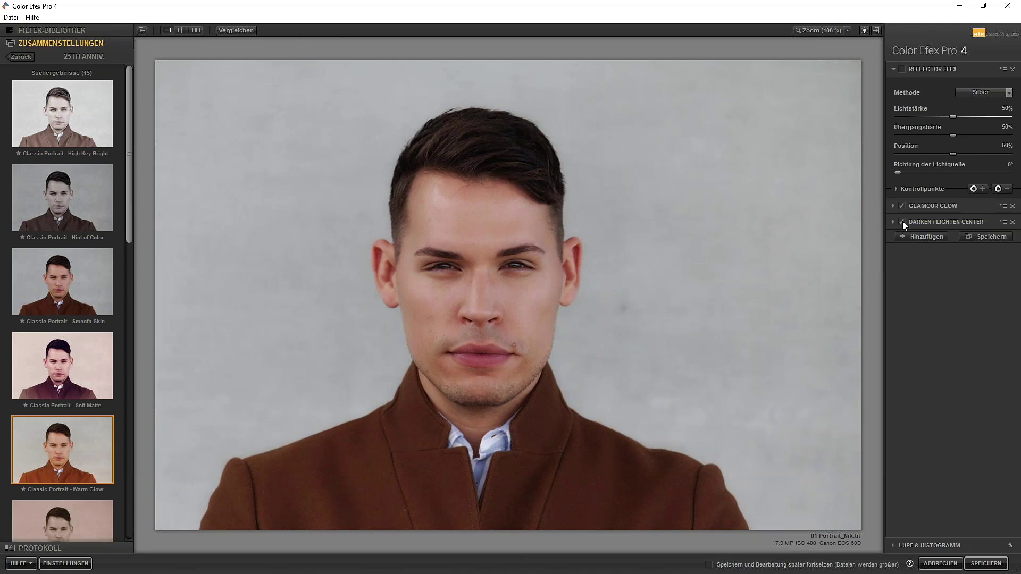
Lower Darken/Lighten Center's edge brightness to -28%.
left_click(902, 223)
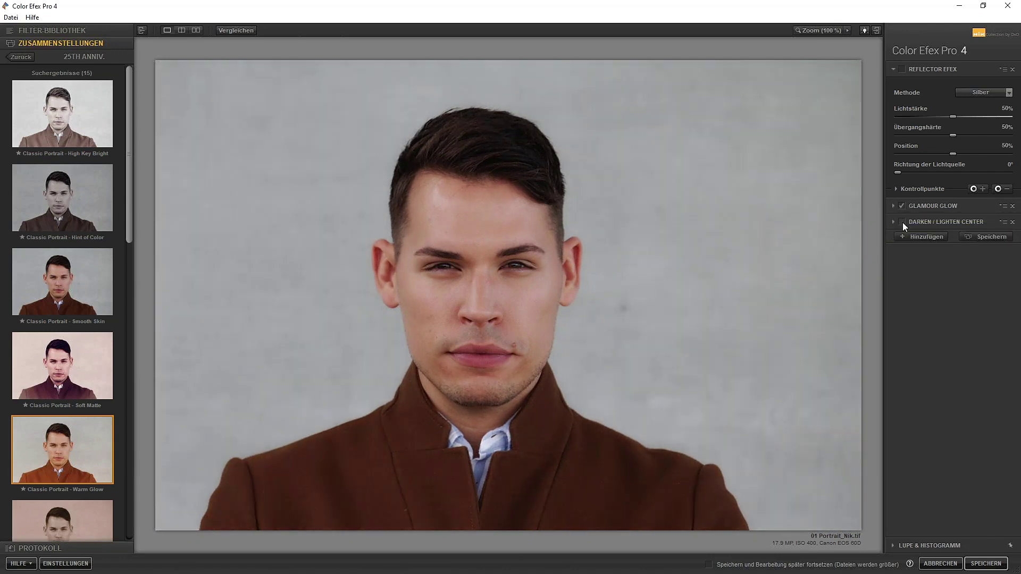
left_click(930, 224)
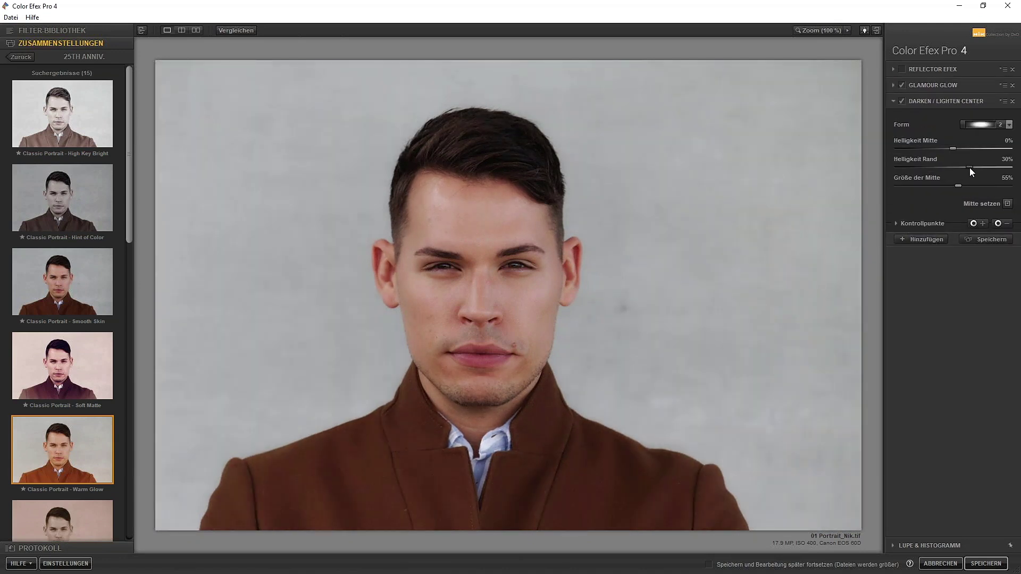
left_click_drag(969, 167, 934, 168)
left_click_drag(939, 169, 936, 168)
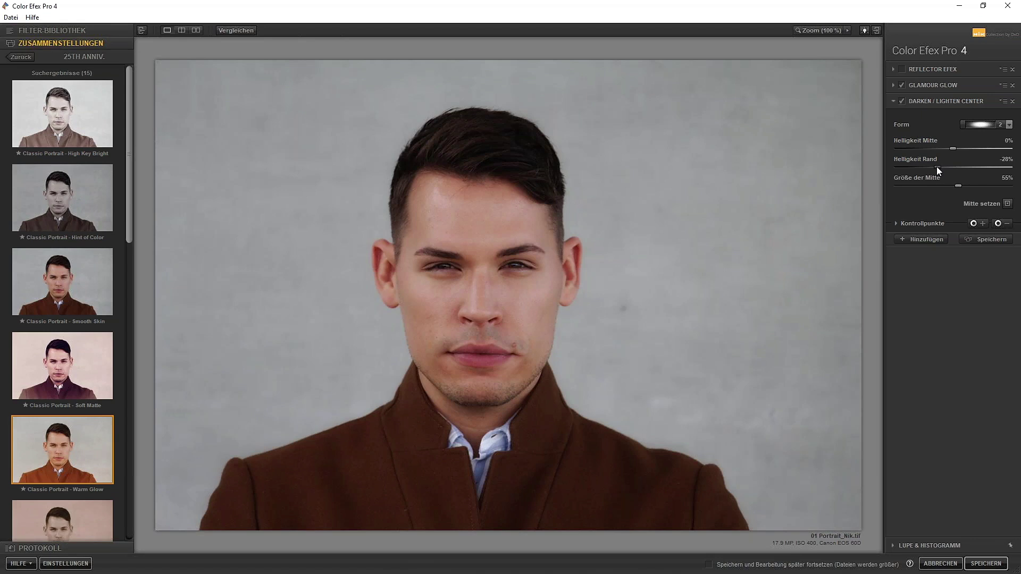
Compare the vignette off and on, then set edge brightness to -73% and centre brightness to 26%.
left_click(900, 101)
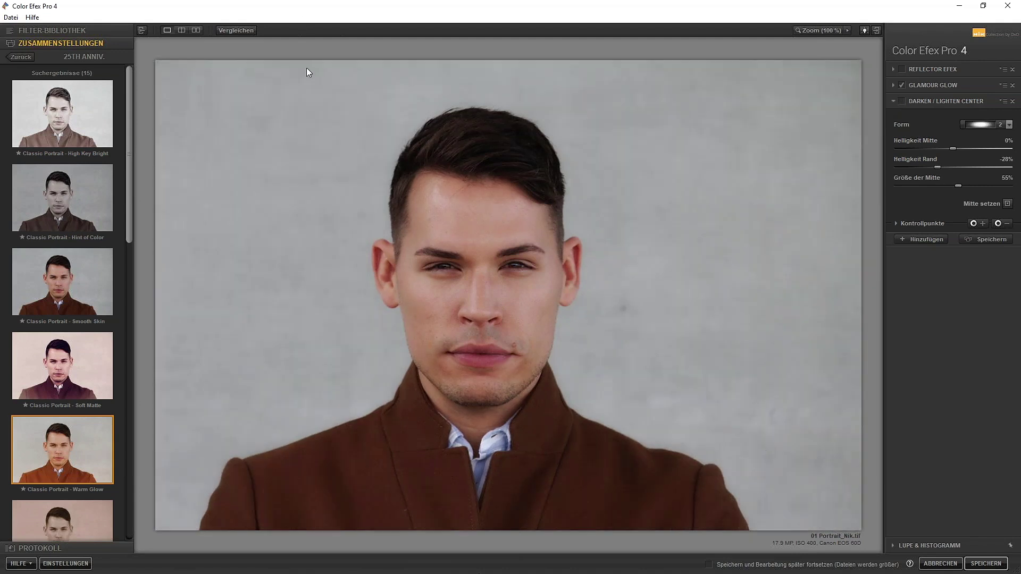
left_click(900, 100)
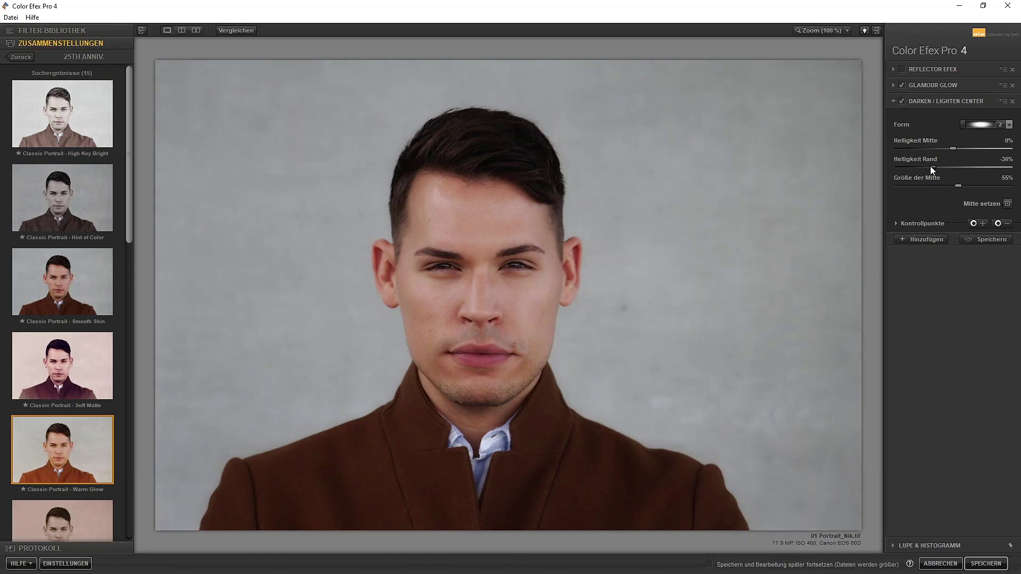
mouse_move(937, 166)
left_mouse_down()
mouse_move(914, 167)
mouse_move(968, 147)
left_mouse_up()
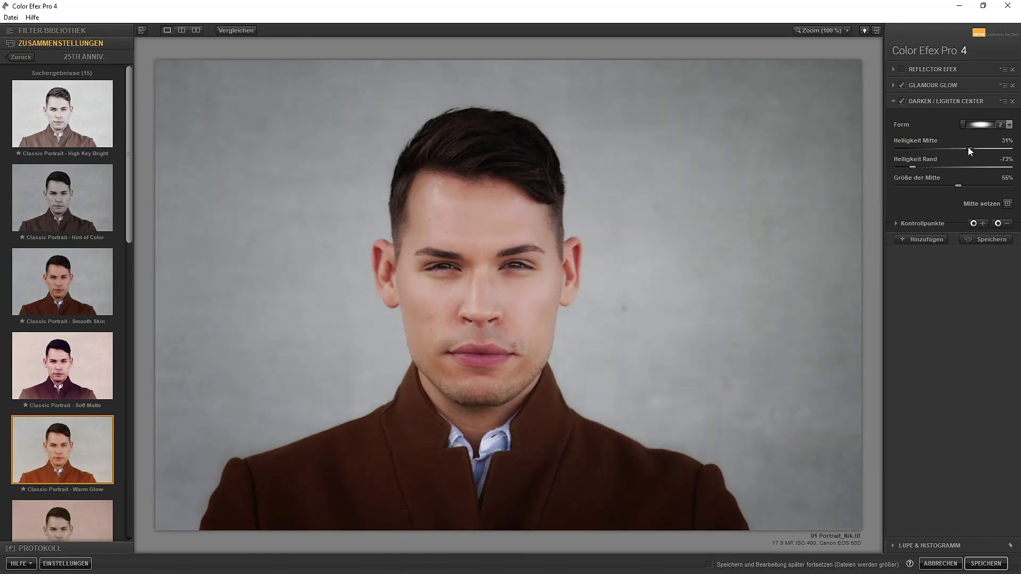
left_click(1009, 204)
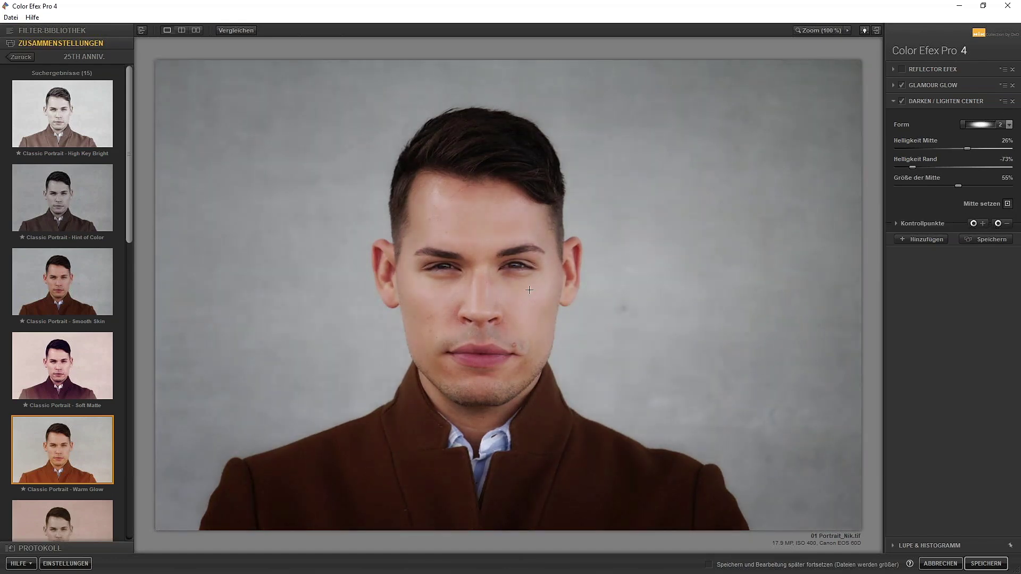
left_click(487, 298)
left_click(74, 32)
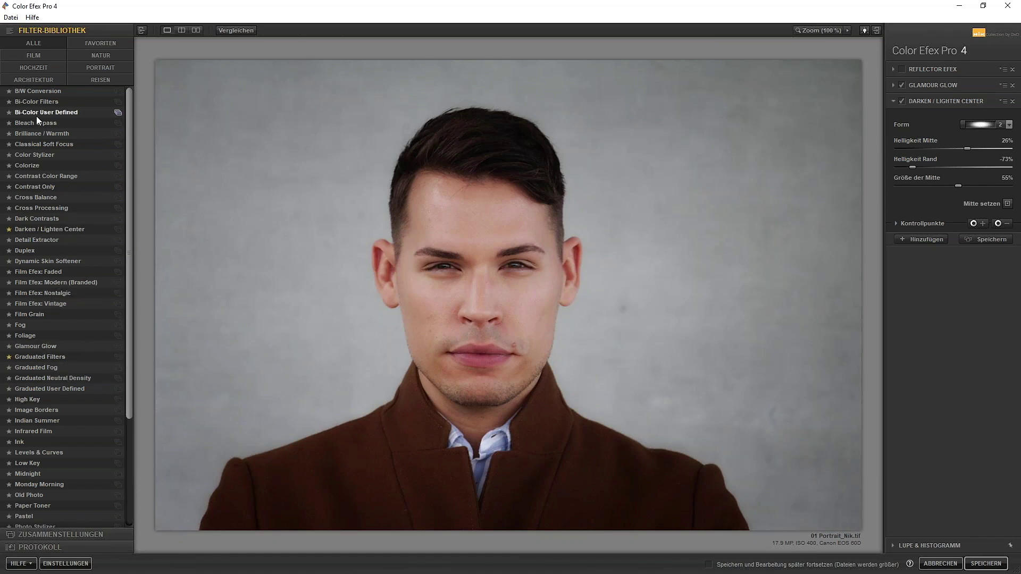
Try a Colorize tint with Methode 6, then remove it and return to the recipes.
left_click(46, 166)
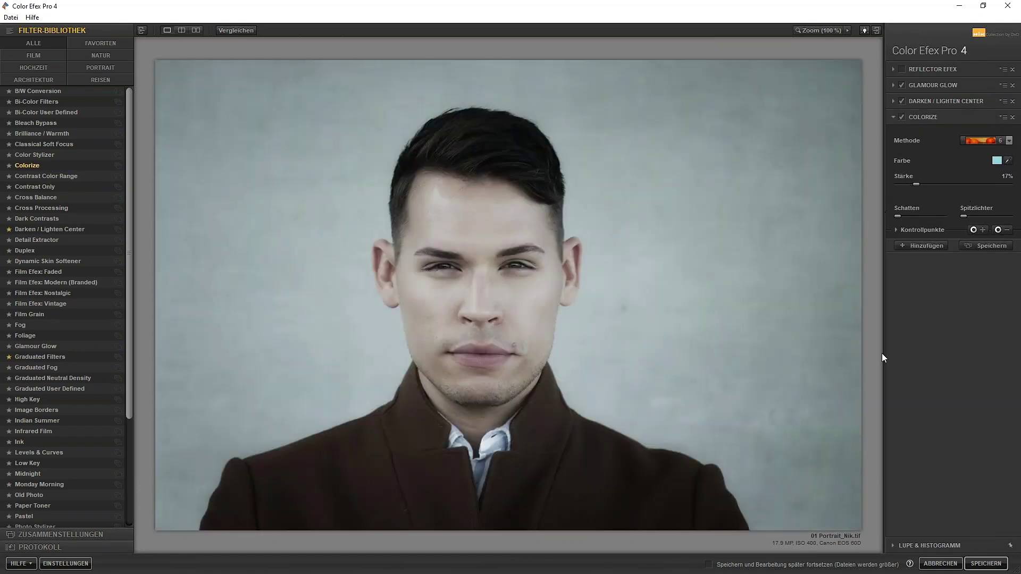
left_click(990, 140)
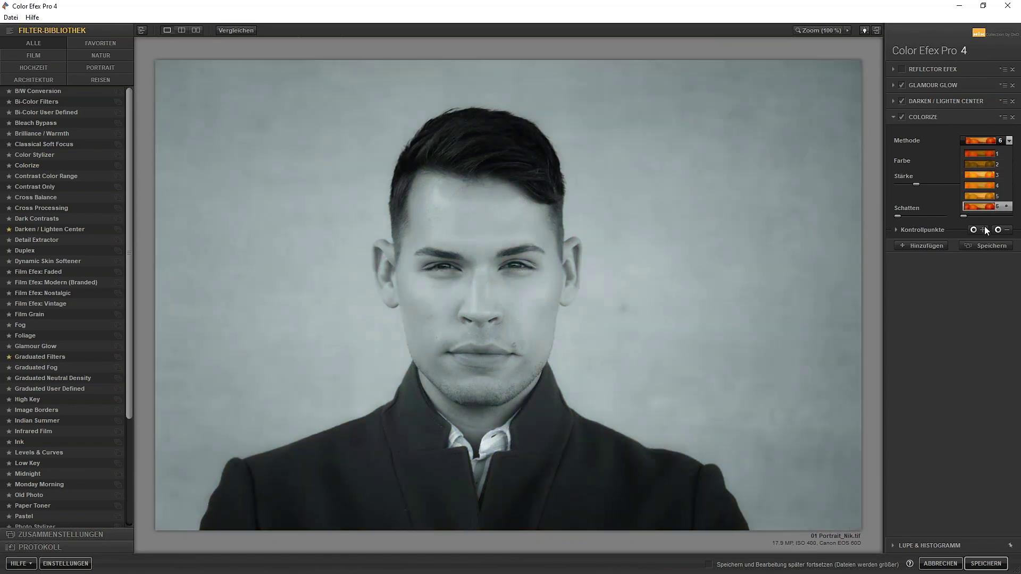
left_click(977, 285)
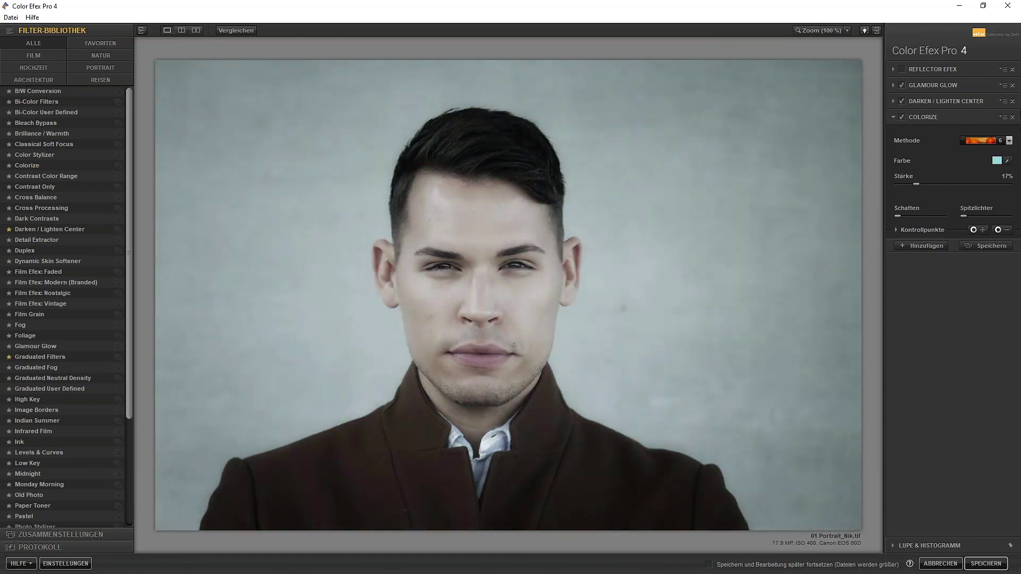
left_click(1012, 117)
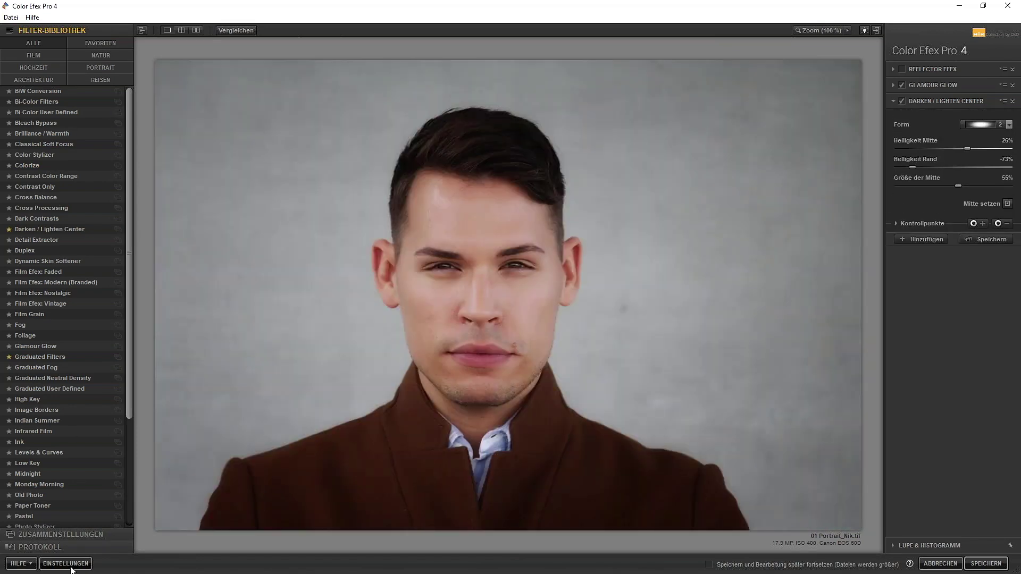
left_click(68, 535)
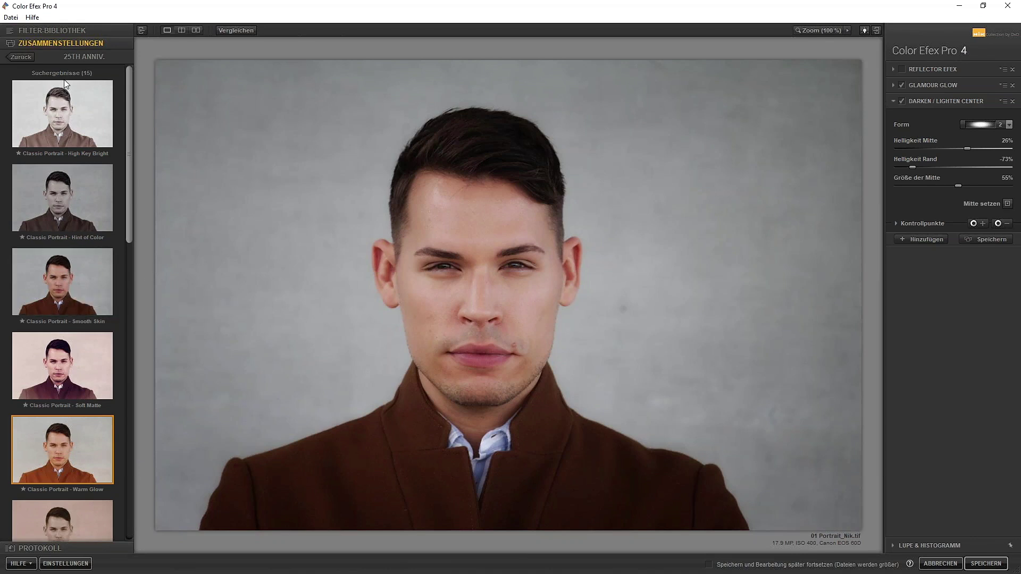
Apply the Classic Portrait - Smooth Skin recipe and uncheck its second Glamour Glow.
left_click(69, 295)
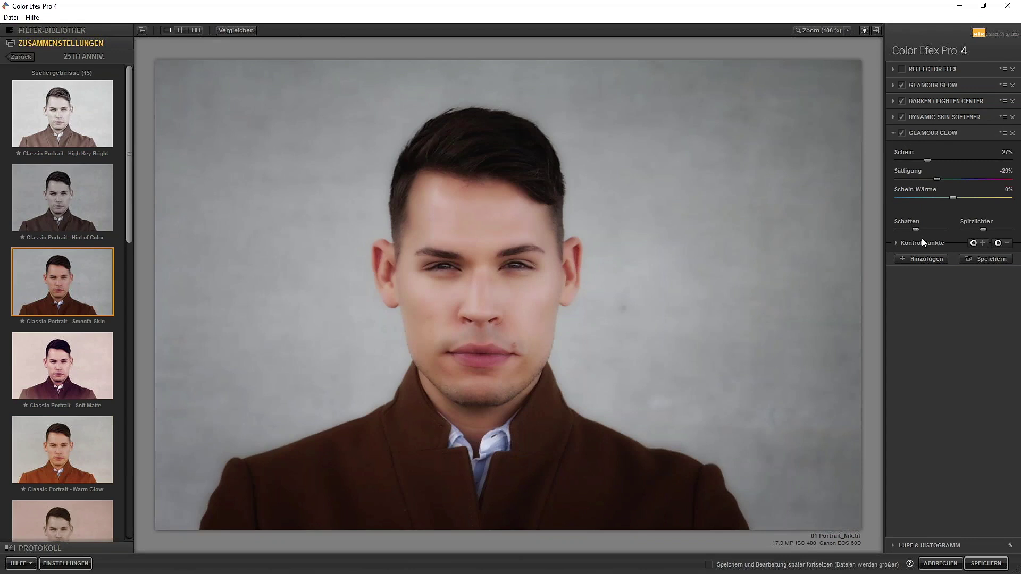
left_click(902, 133)
Set Dynamic Skin Softener details to 7%, 8% and 0%, enable it, and save.
left_click(815, 31)
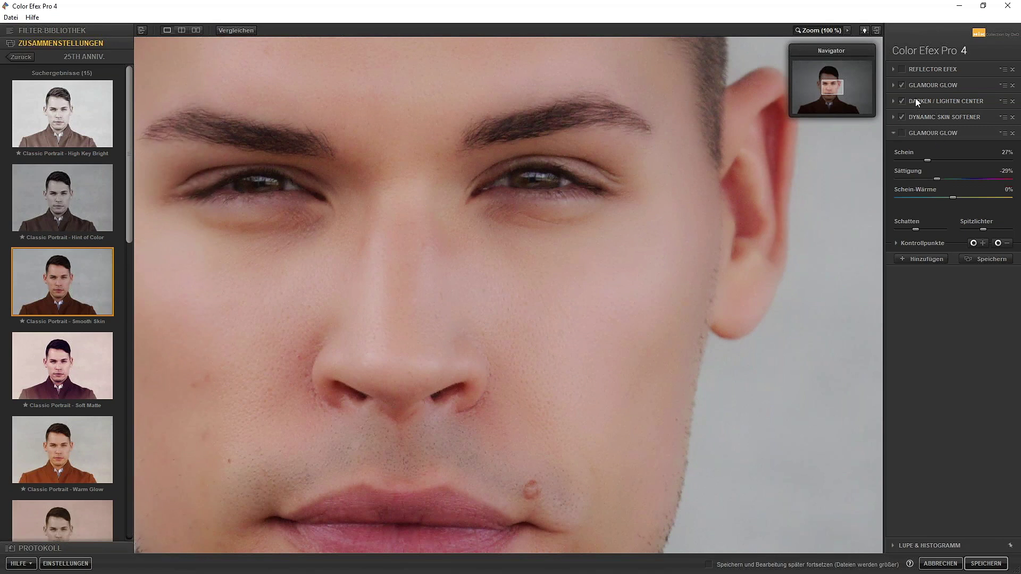
left_click(951, 116)
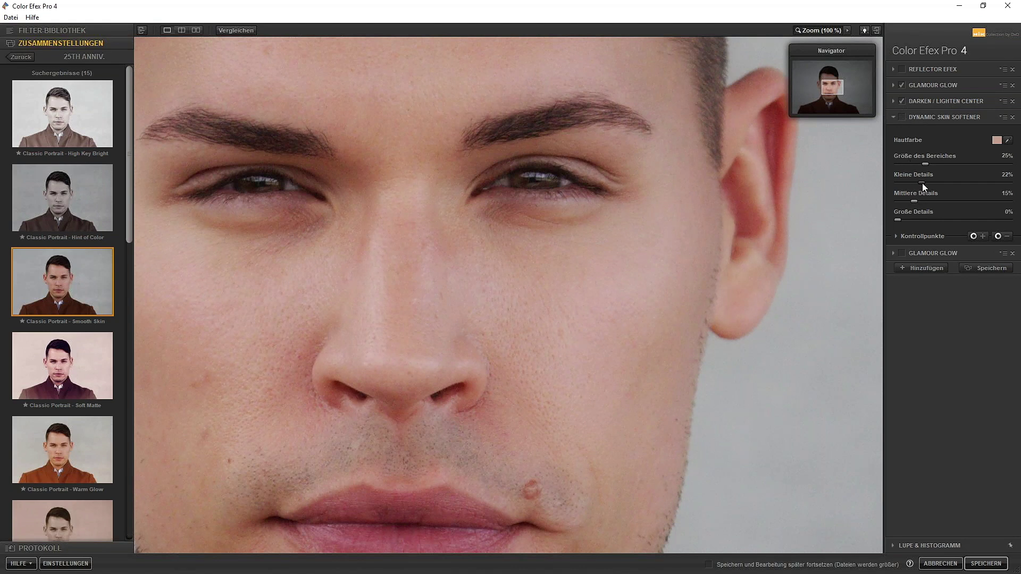
left_click_drag(908, 183, 905, 181)
left_click_drag(898, 219, 903, 220)
left_click(902, 117)
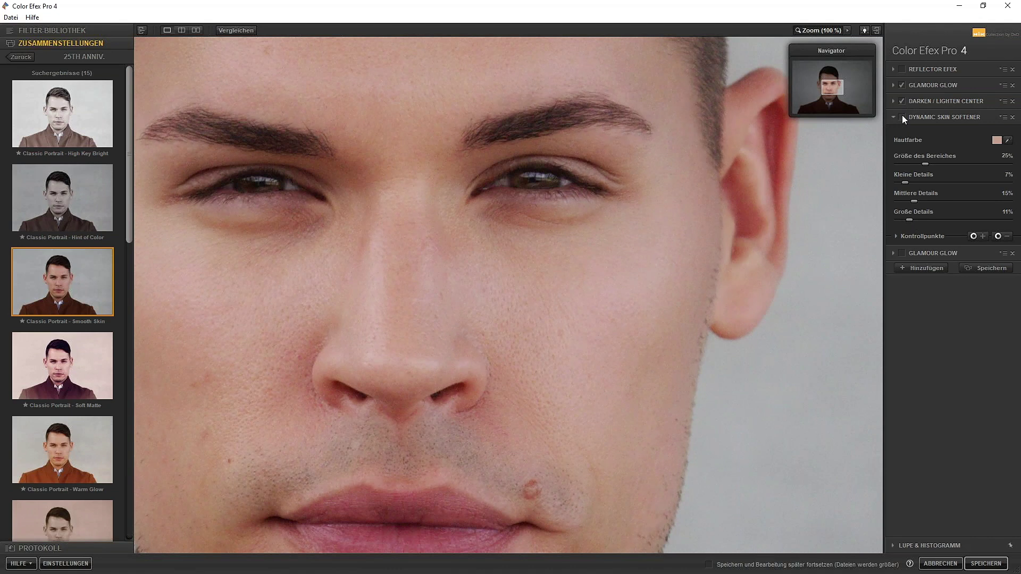
left_click(893, 219)
left_click(821, 29)
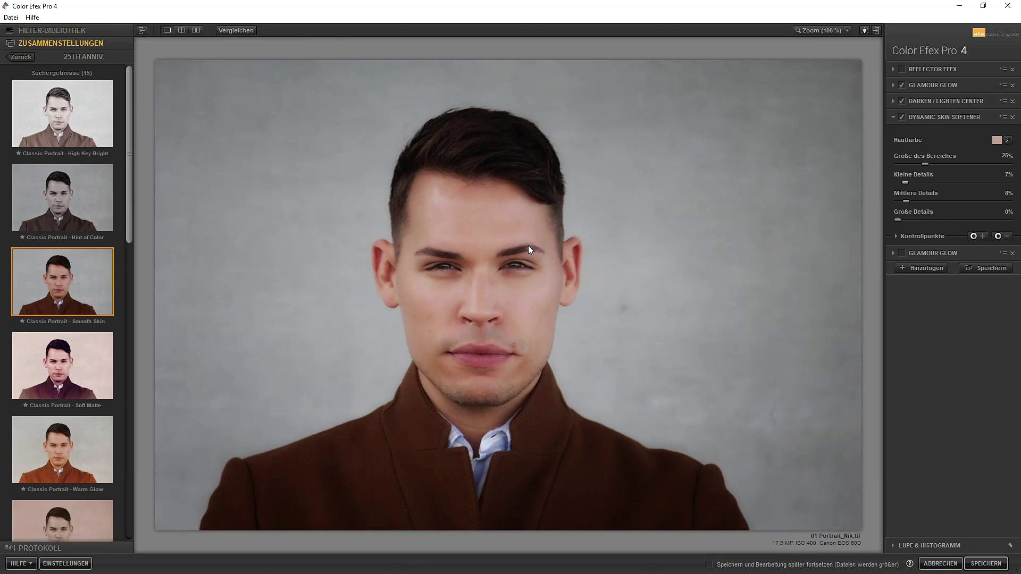
left_click(986, 563)
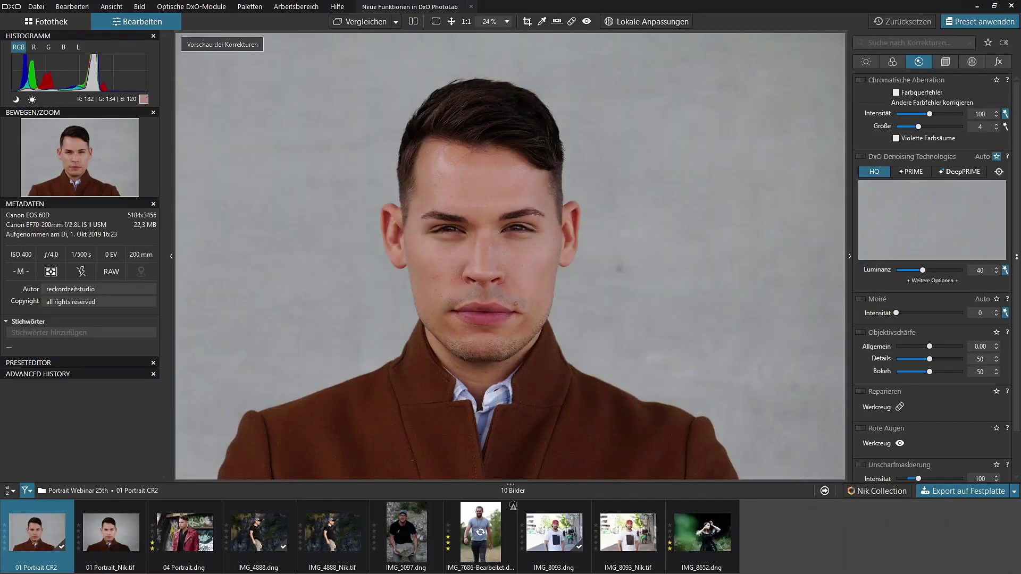
Send 04 Portrait.dng through Nik Collection to Silver Efex Pro 2.
left_click(181, 539)
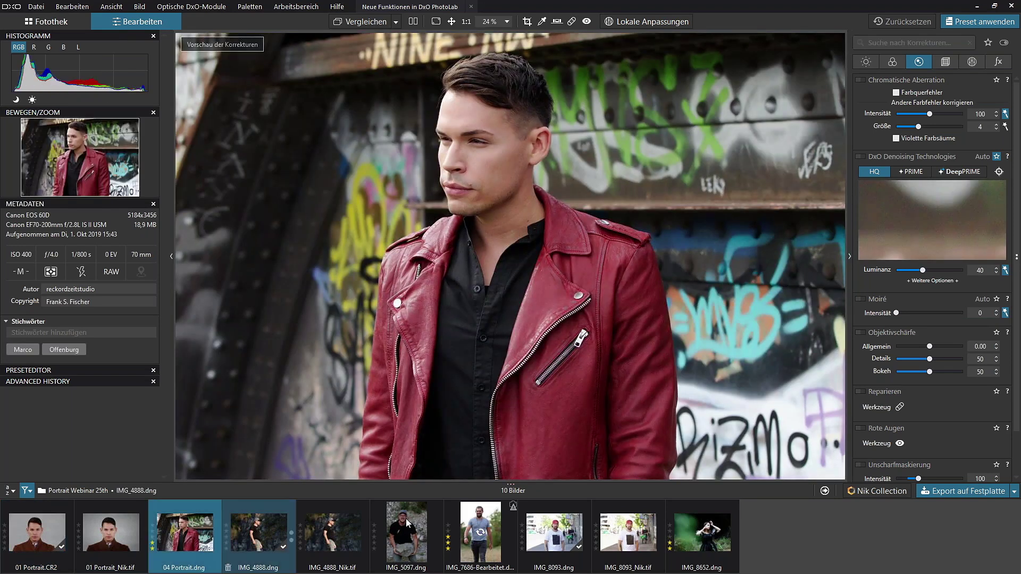
left_click(876, 491)
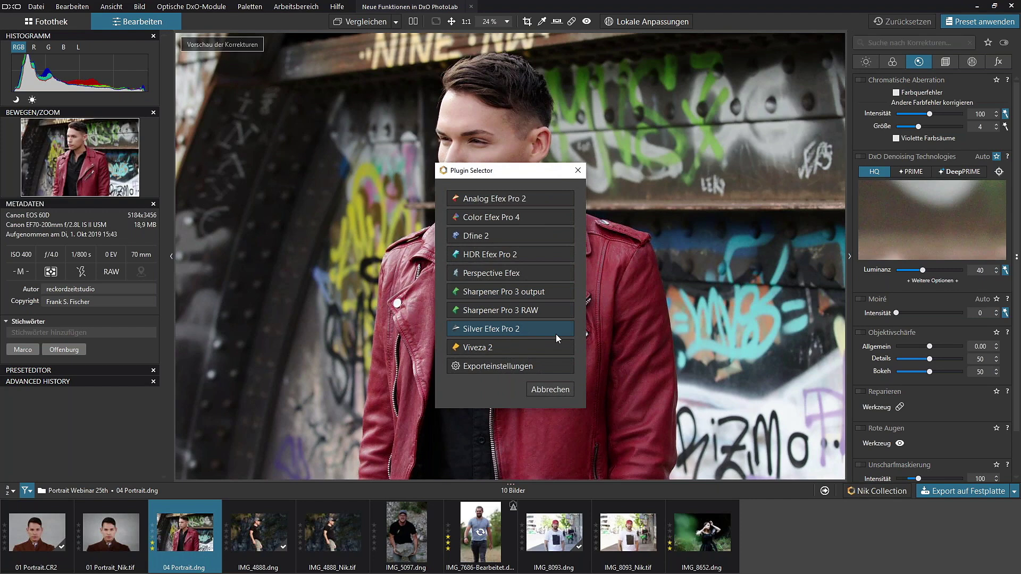
left_click(523, 328)
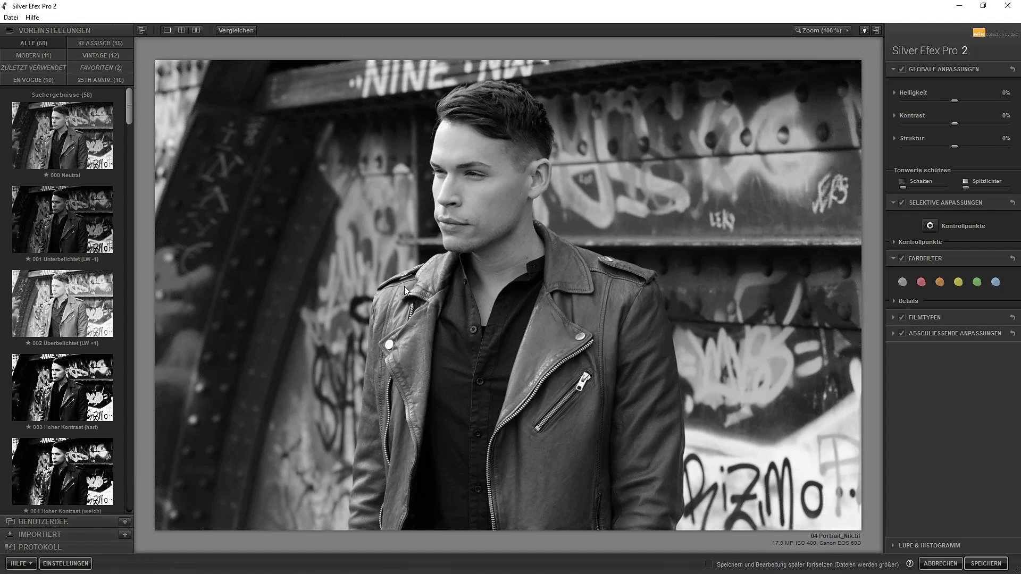
Apply the 000 Neutral preset and browse the 25TH ANNIV. preset category.
left_click(53, 132)
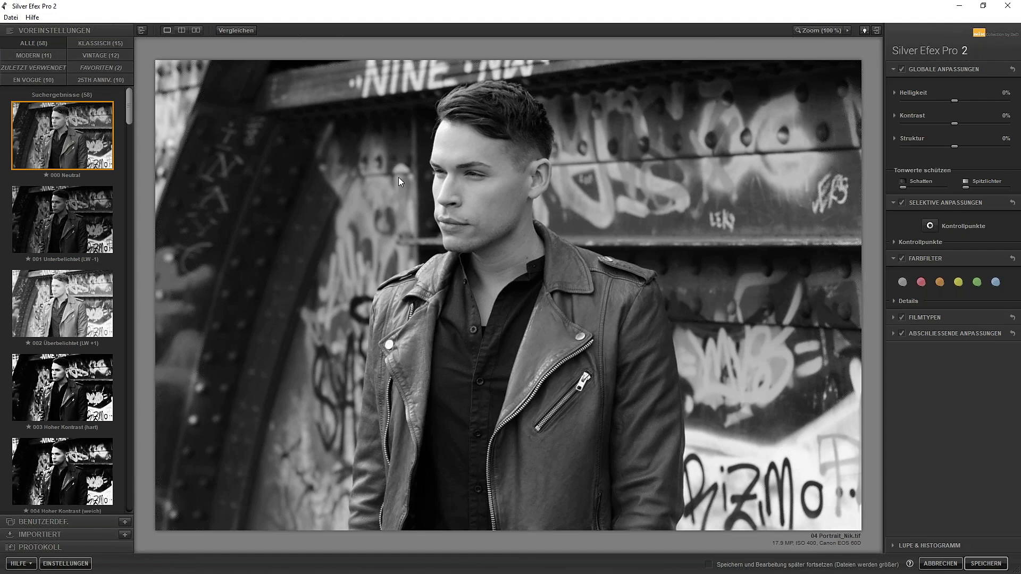
left_click(97, 78)
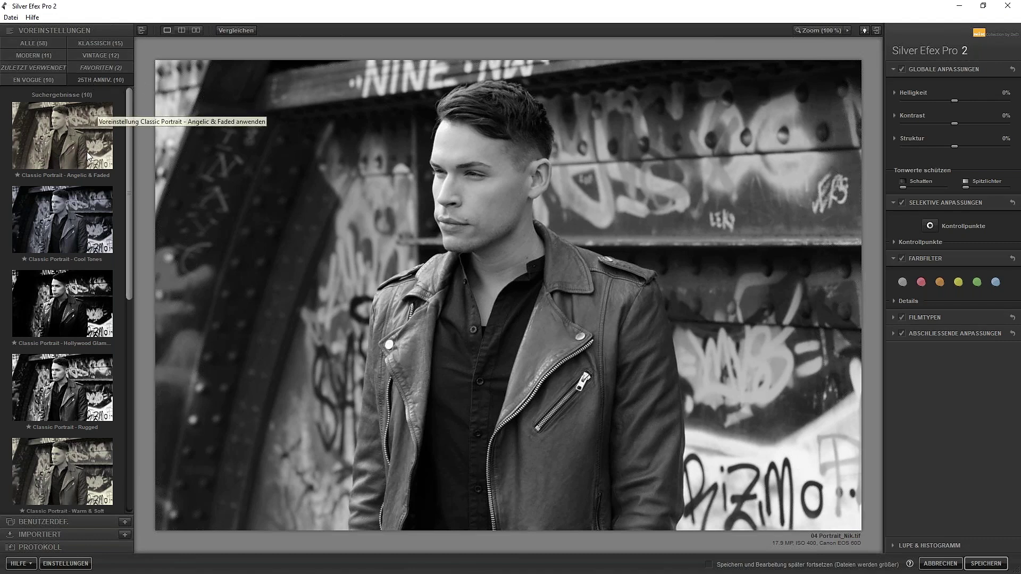
scroll(74, 349, "down", 2)
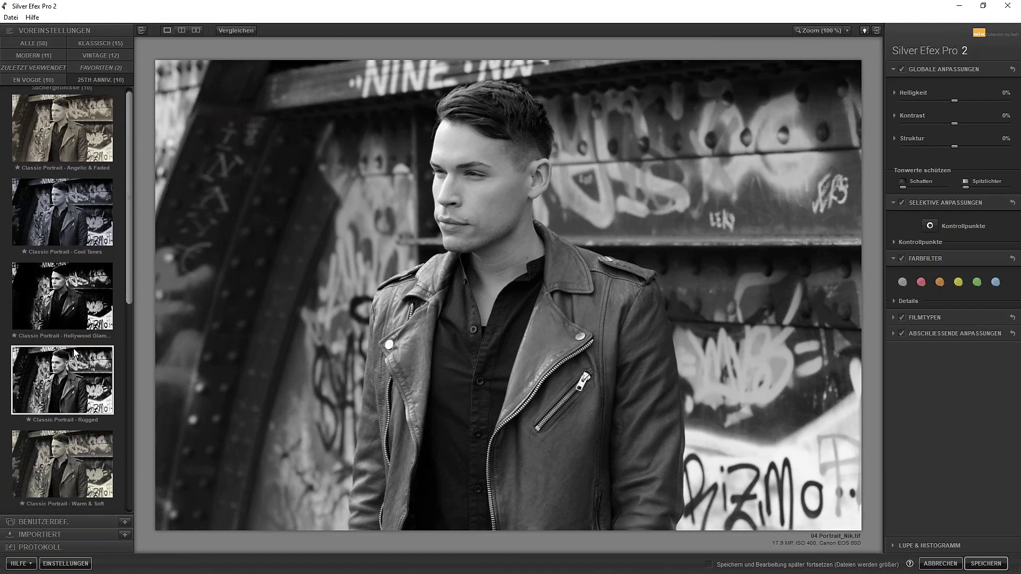
scroll(38, 404, "down", 2)
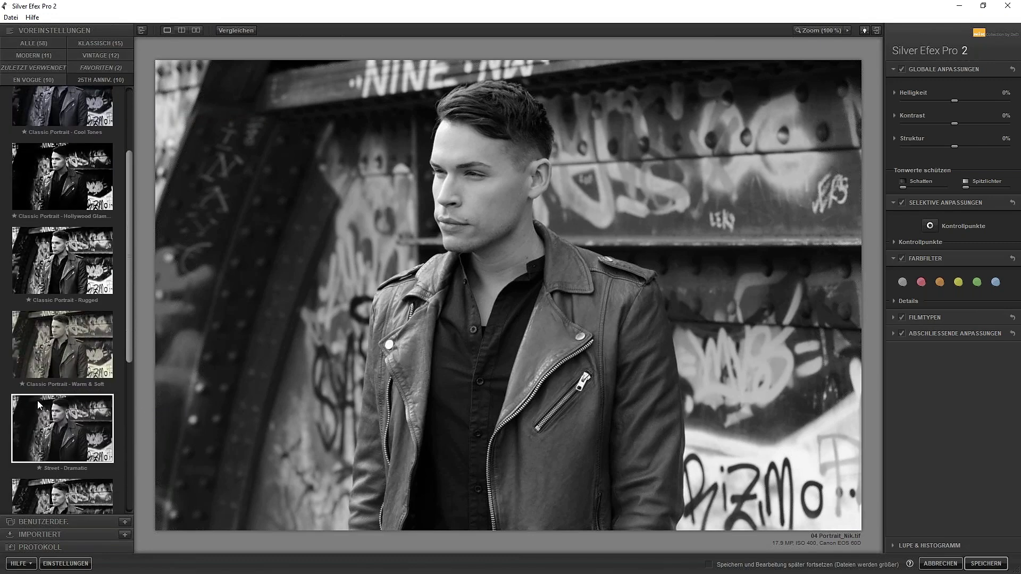
scroll(39, 404, "down", 3)
scroll(38, 404, "down", 3)
scroll(39, 404, "down", 2)
scroll(38, 404, "down", 3)
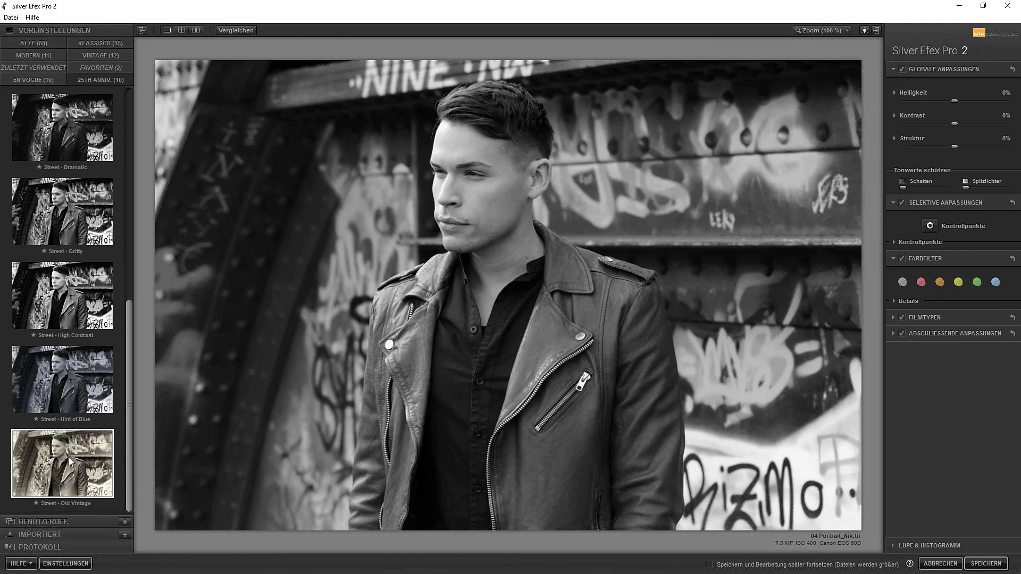
Apply the Street - High Contrast preset and scroll back up the list.
left_click(69, 295)
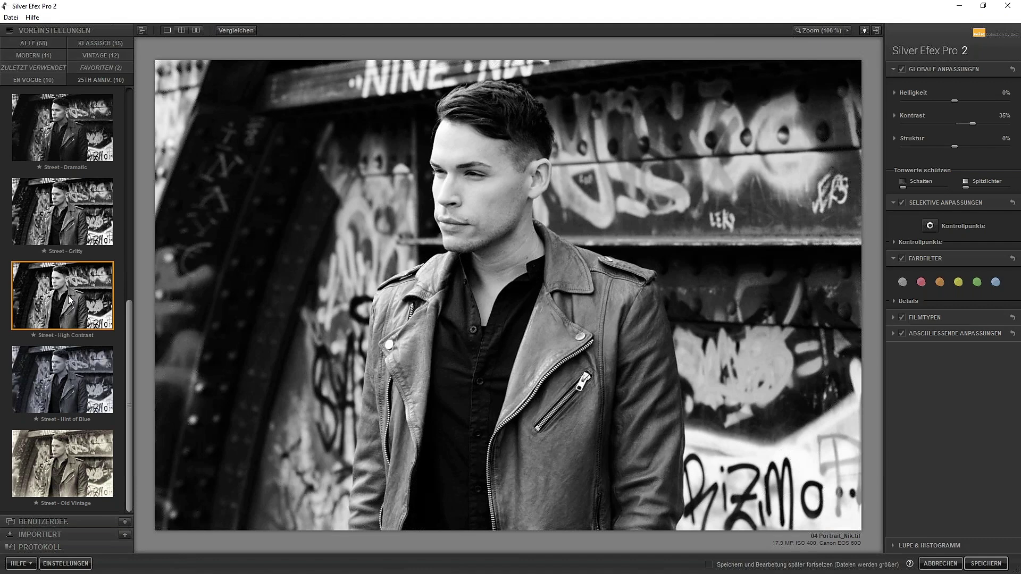
scroll(68, 295, "up", 1)
scroll(68, 295, "up", 1)
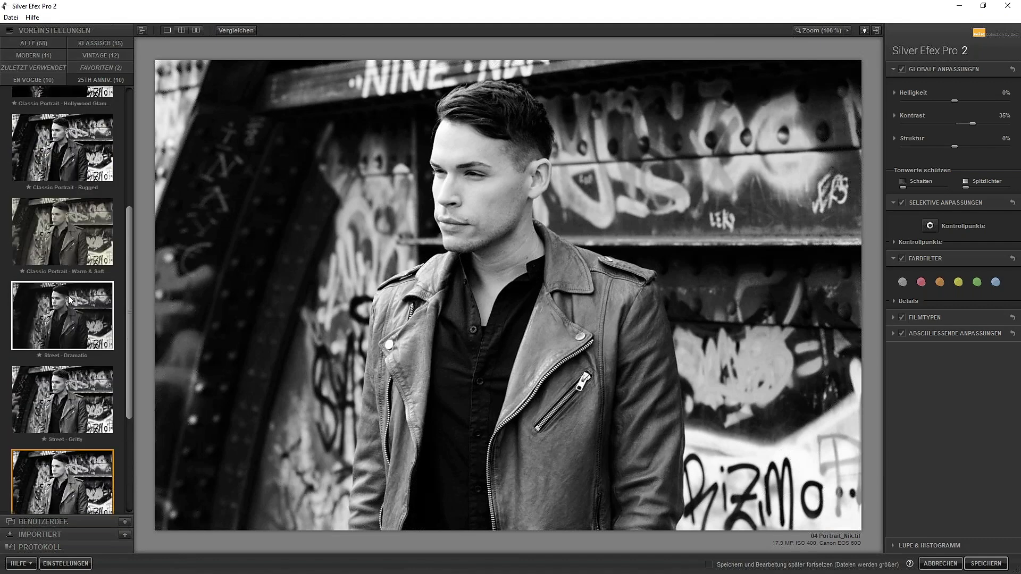
scroll(68, 295, "up", 2)
scroll(68, 295, "up", 2)
Apply the Classic Portrait - Angelic & Faded preset to the portrait.
left_click(62, 156)
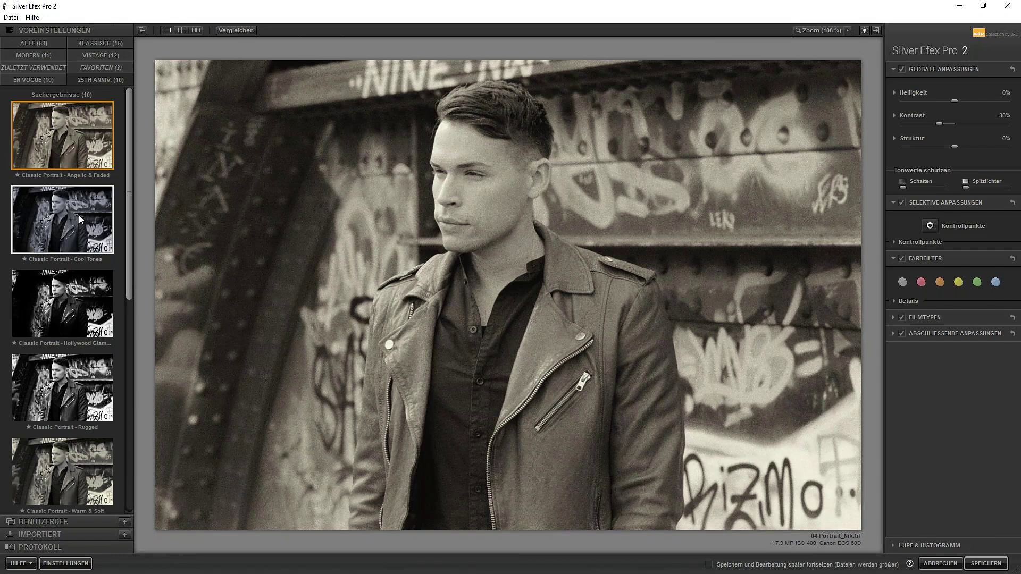
Try Classic Portrait - Cool Tones, then settle on Classic Portrait - Hollywood Glamour.
left_click(41, 228)
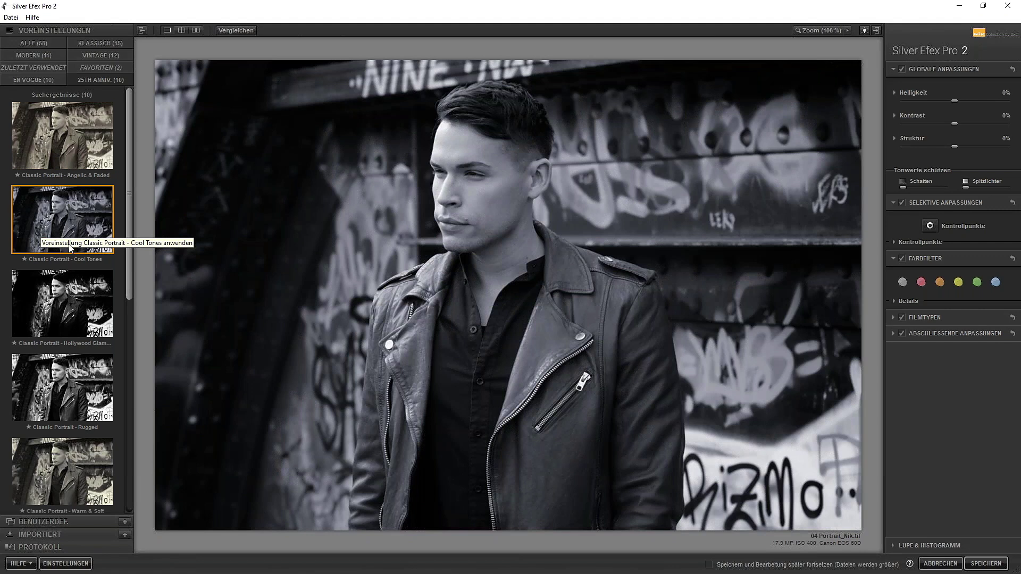
left_click(60, 315)
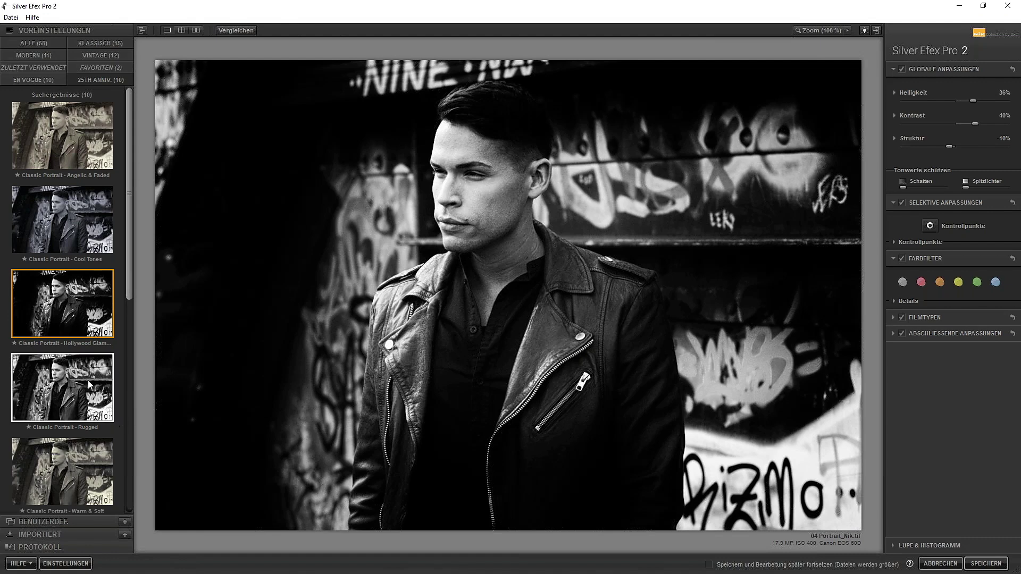
Apply Classic Portrait - Rugged, inspect detail at 100%, then fit the whole photo.
left_click(62, 392)
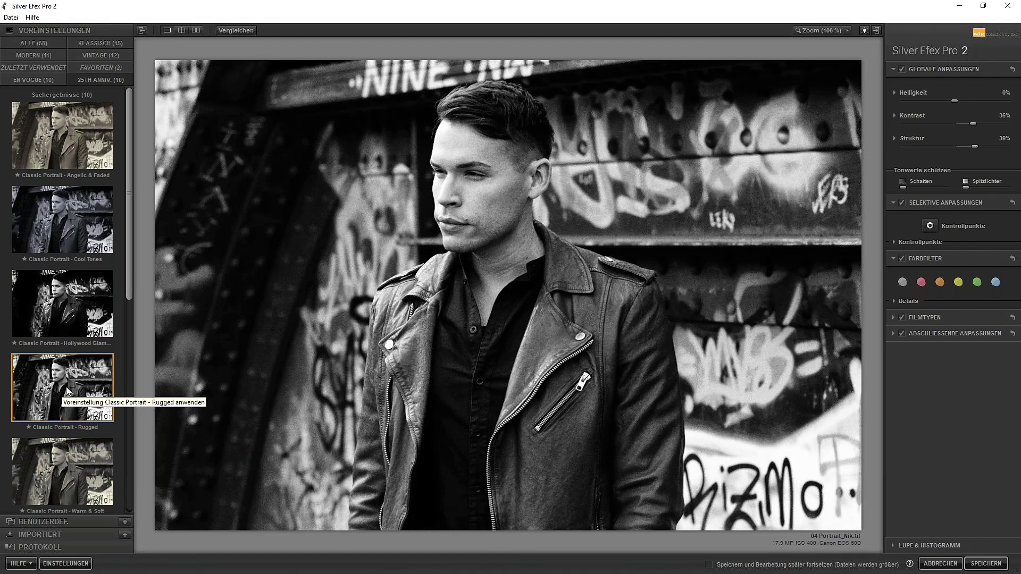
left_click(829, 27)
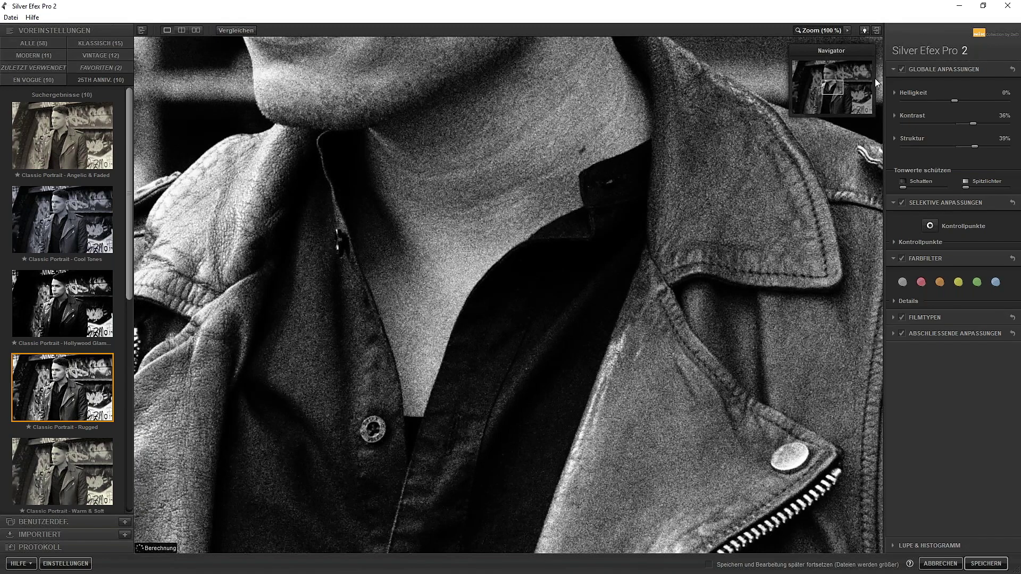
left_click_drag(832, 87, 834, 79)
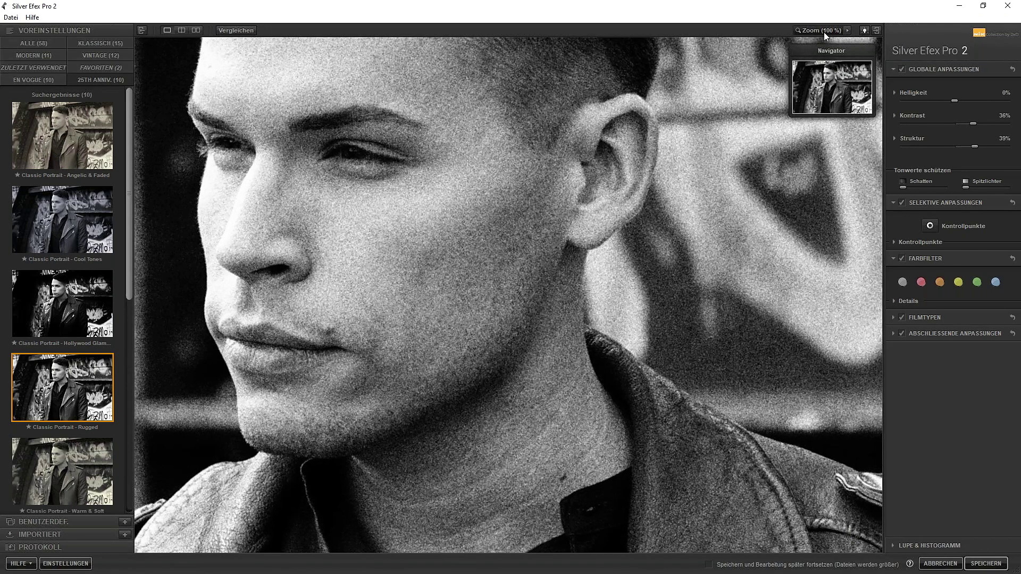
left_click(824, 32)
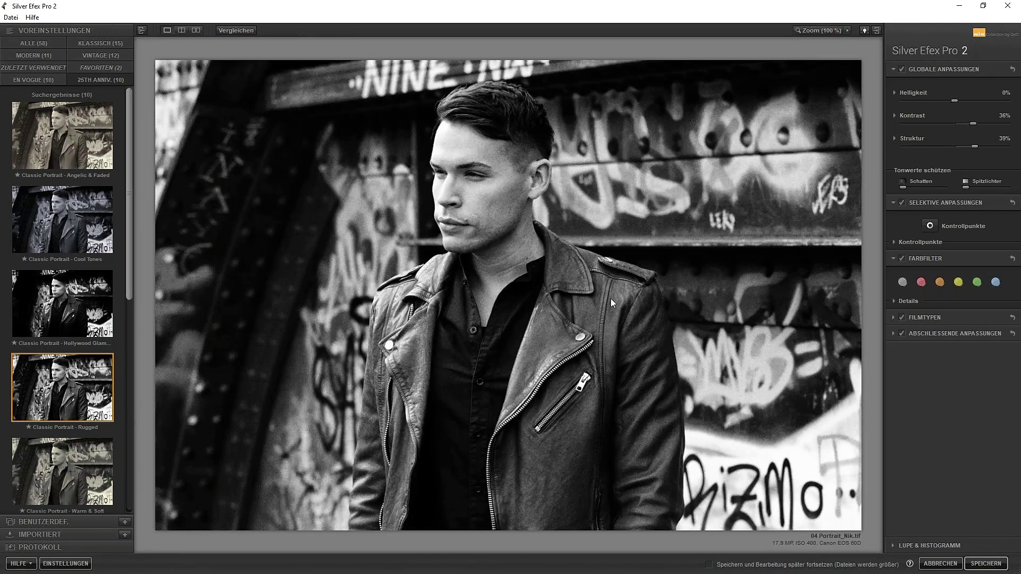
Toggle Vergleichen repeatedly to compare the Rugged edit with the original.
left_click(236, 30)
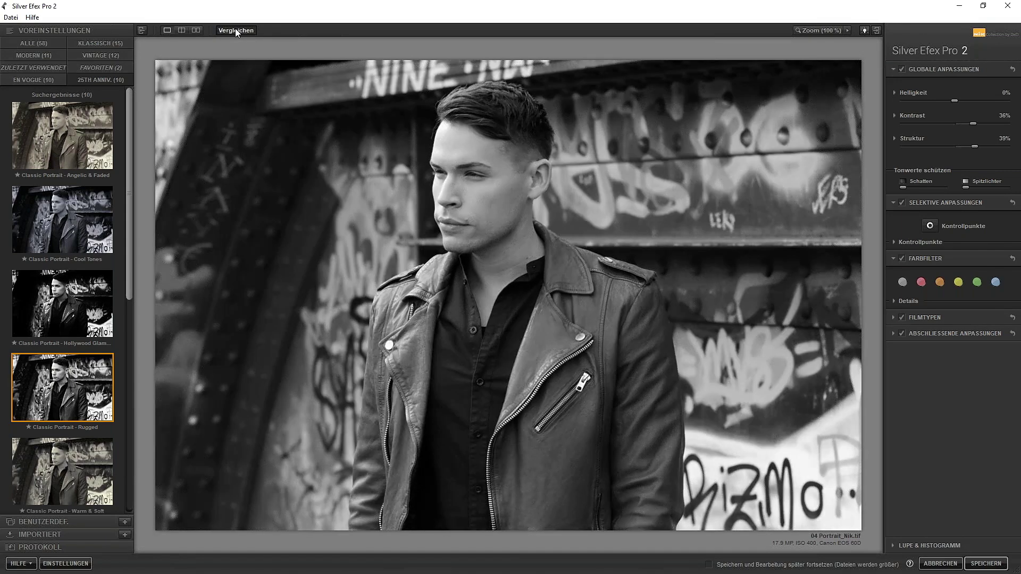
left_click(236, 30)
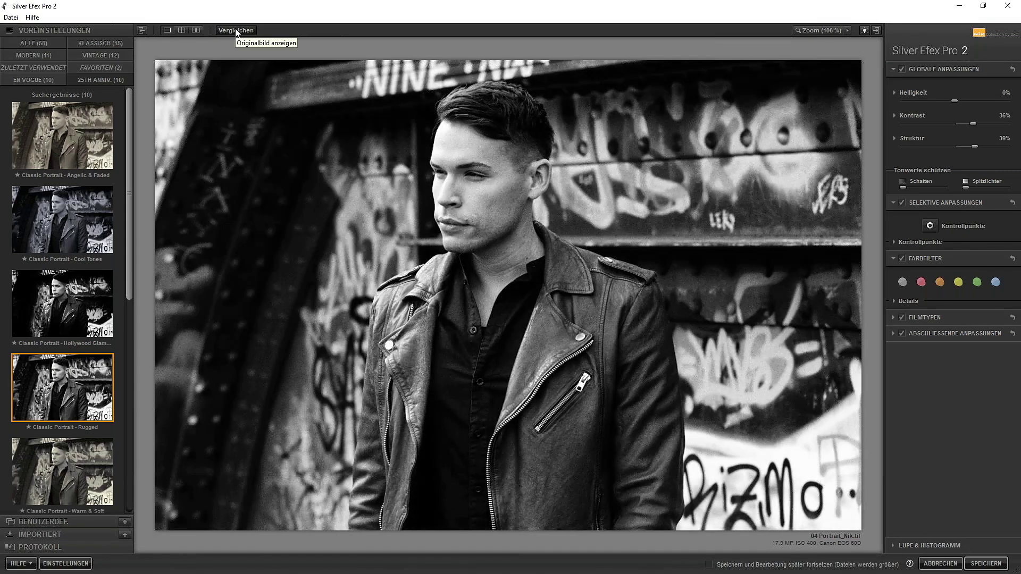
left_click(236, 31)
left_click(241, 31)
left_click(241, 31)
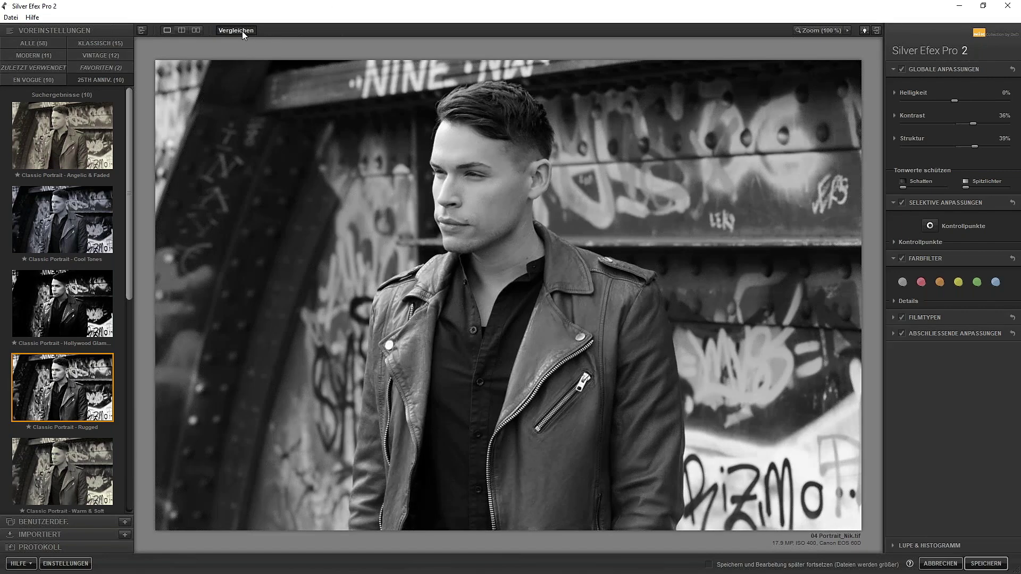
left_click(242, 31)
left_click(242, 32)
left_click(242, 31)
left_click(241, 31)
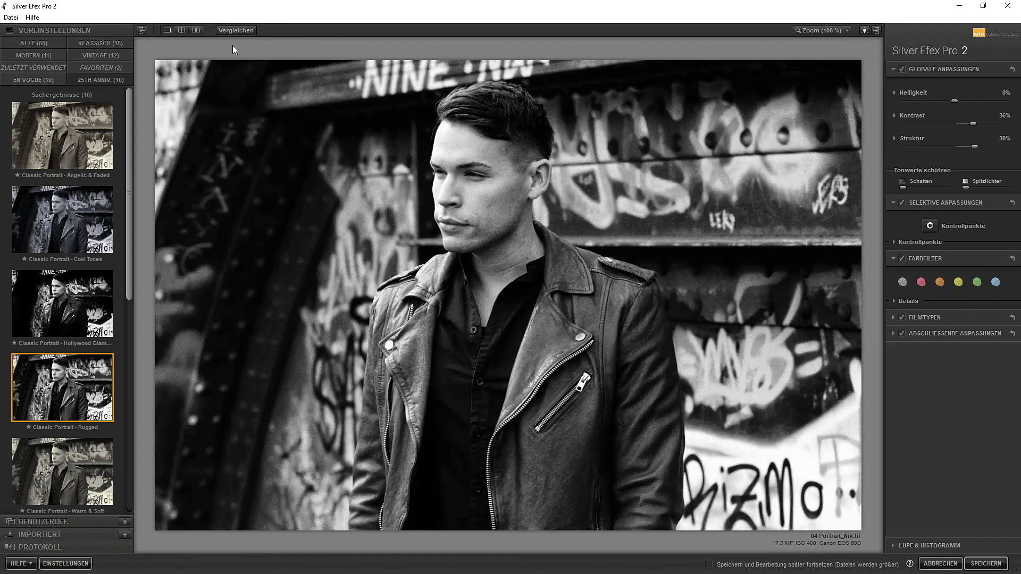
Apply Classic Portrait - Warm & Soft and toggle Vergleichen against the original.
left_click(67, 484)
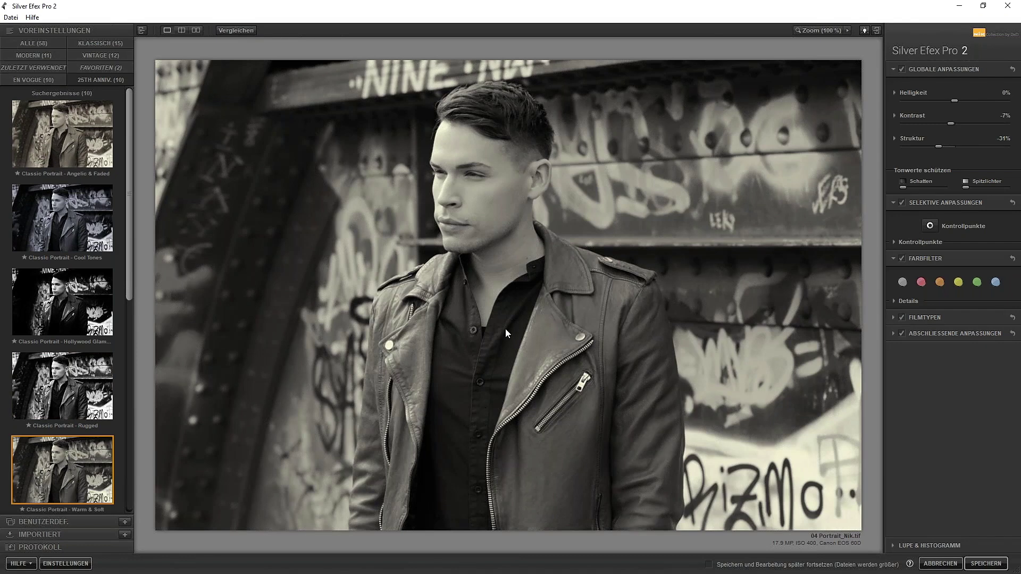
left_click(231, 30)
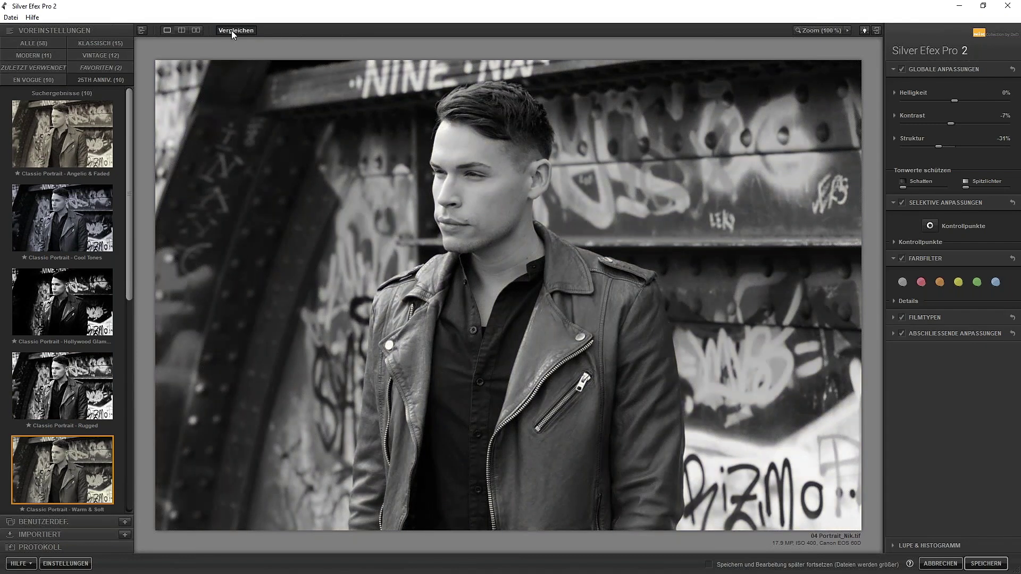
left_click(231, 30)
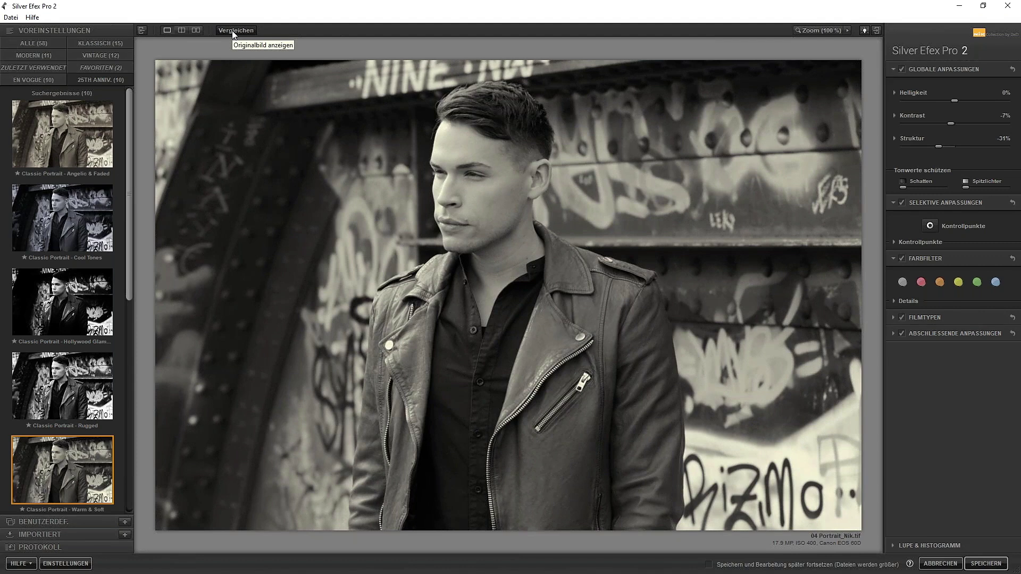
left_click(232, 32)
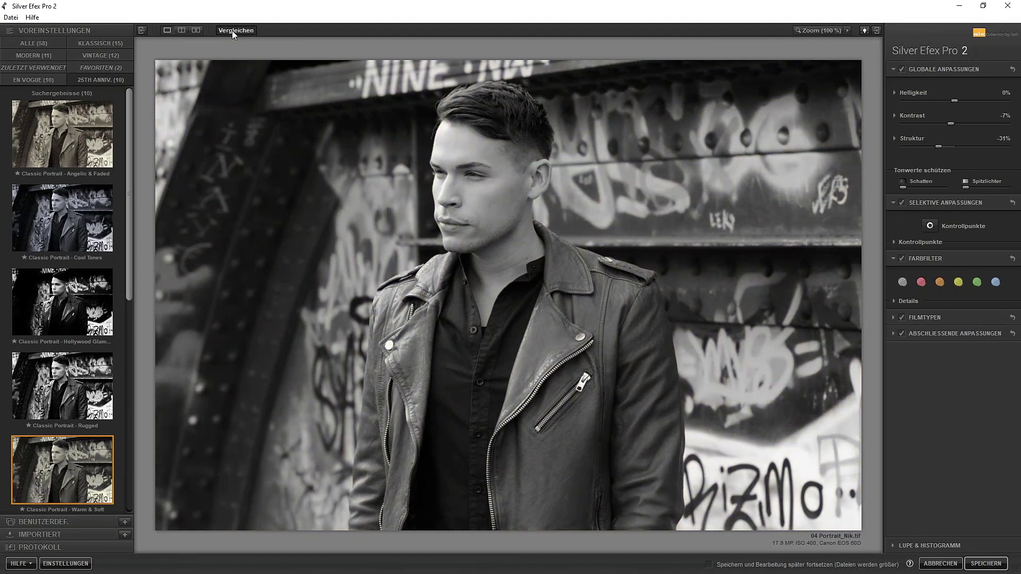
left_click(232, 30)
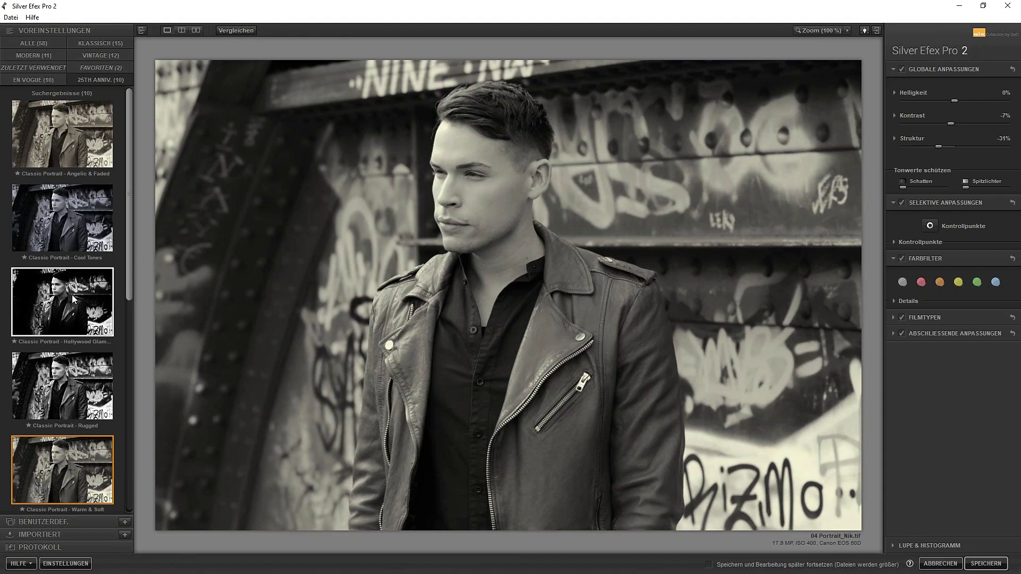
Apply the Hollywood Glamour preset, then toggle the selective adjustments and colour filter sections.
left_click(66, 314)
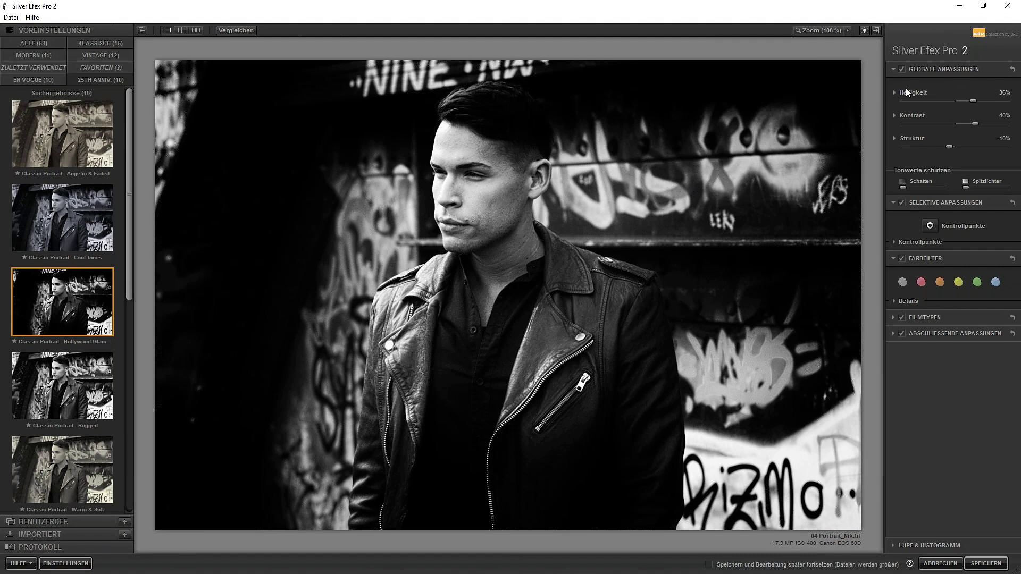
left_click(902, 202)
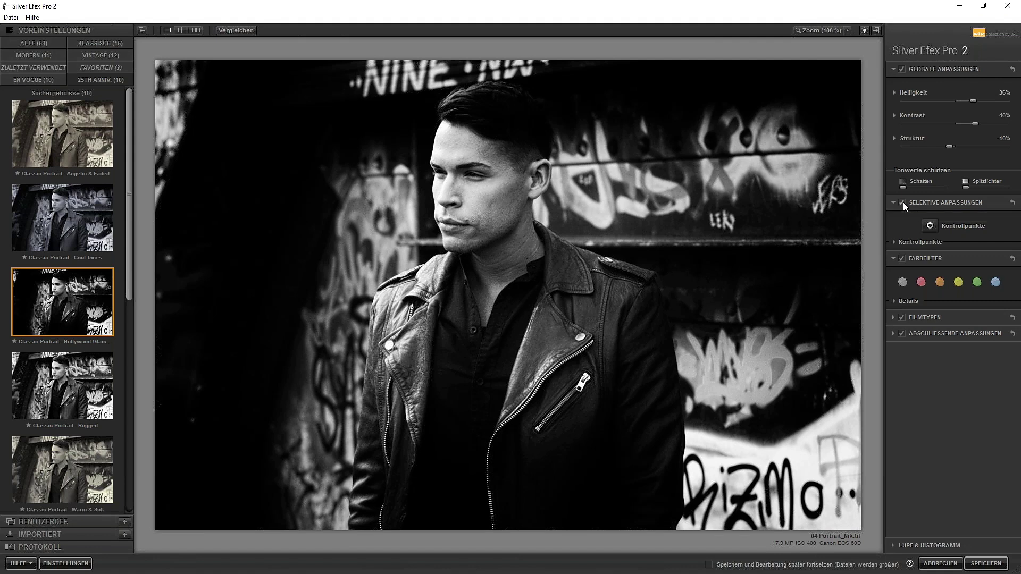
left_click(902, 259)
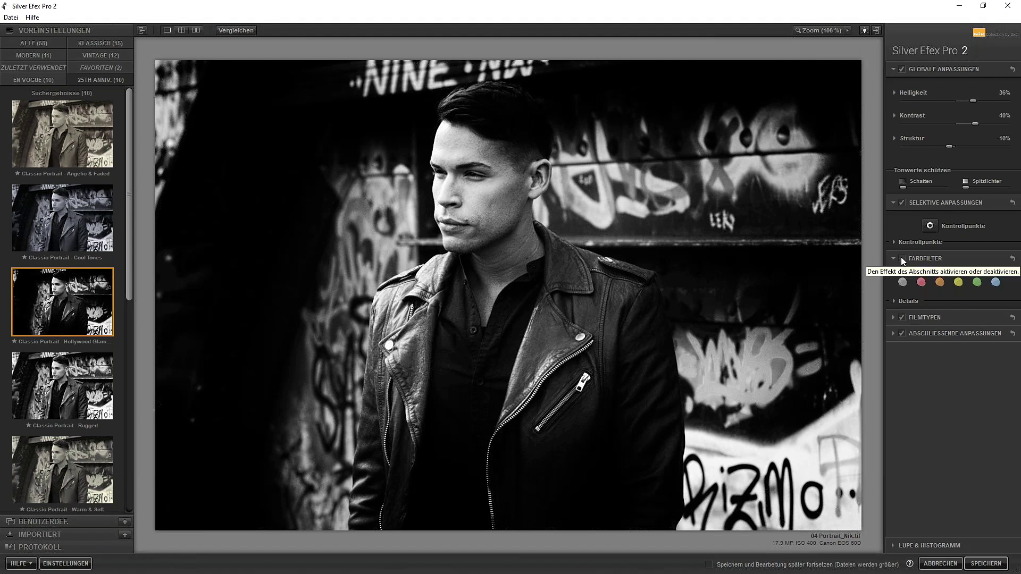
left_click(902, 259)
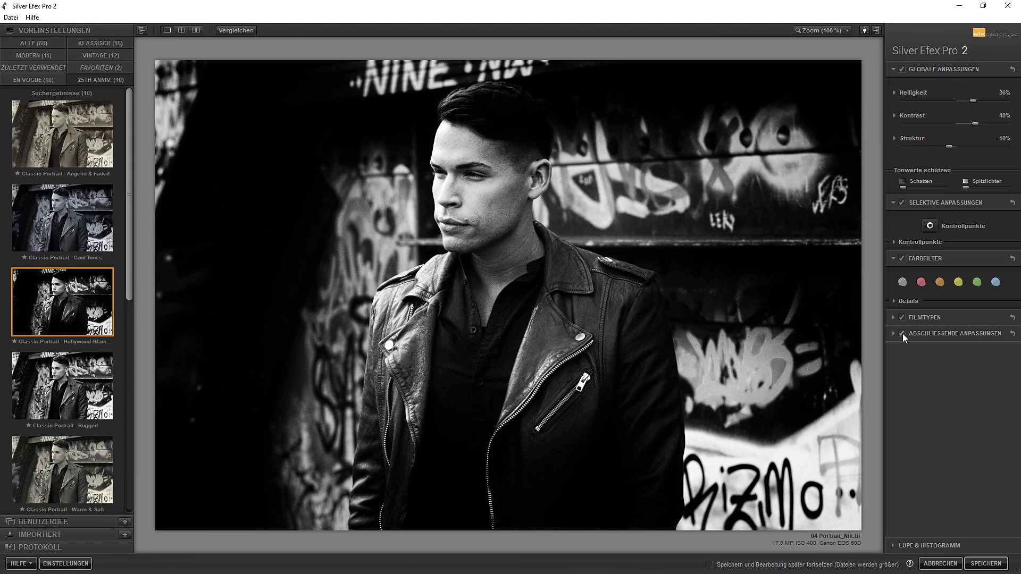
Toggle finishing adjustments and global adjustments off and back on to compare their effect.
left_click(902, 333)
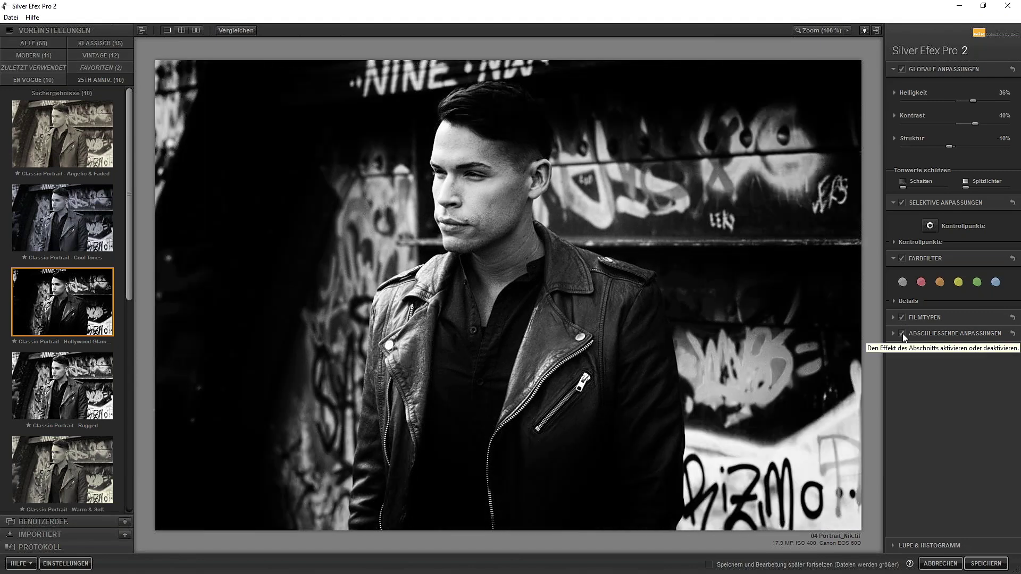
left_click(901, 333)
left_click(902, 69)
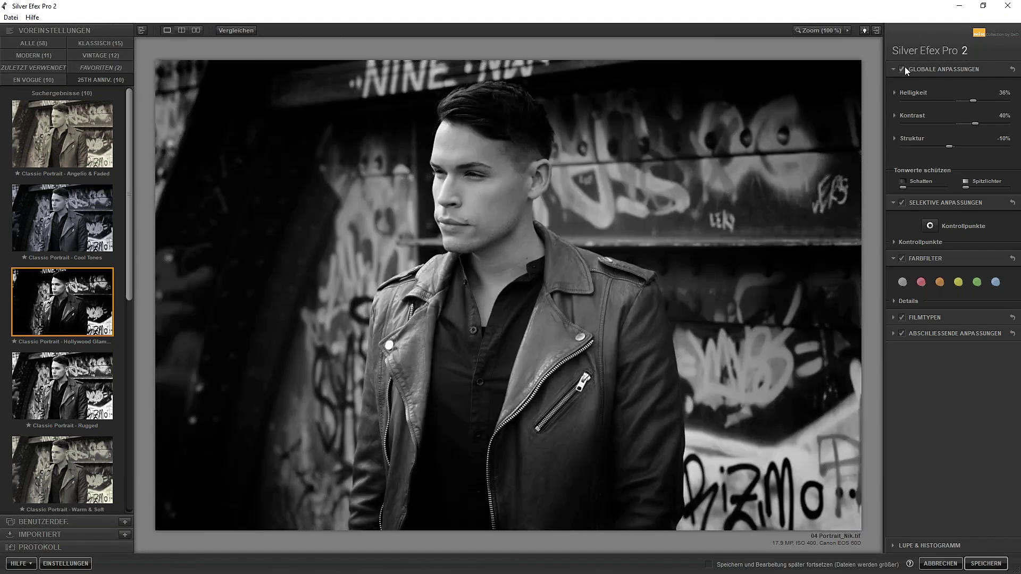
left_click(902, 69)
Re-enable global adjustments, disable finishing adjustments, and lower overall brightness to 12%.
left_click(904, 69)
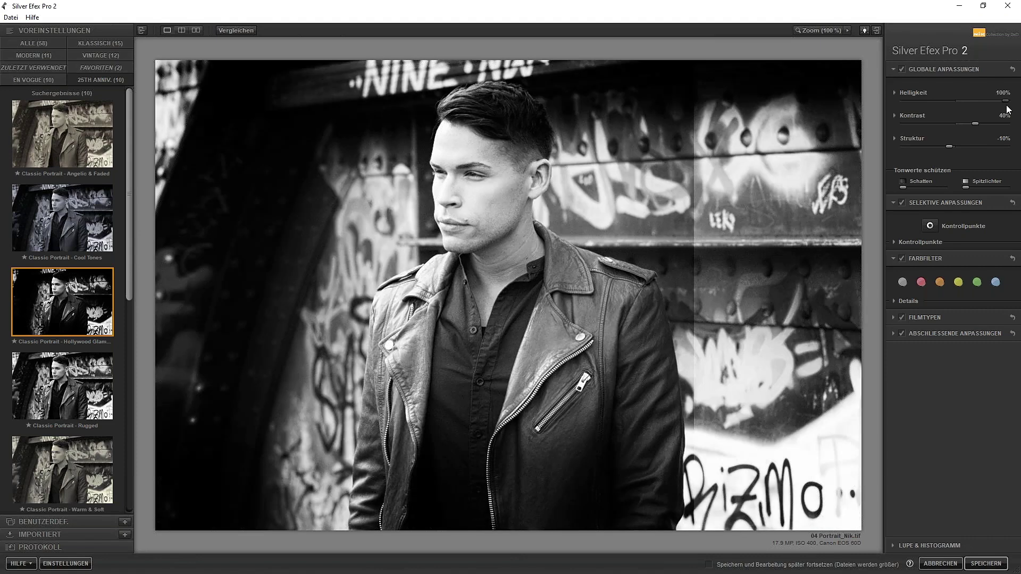
mouse_move(984, 101)
left_mouse_down()
mouse_move(947, 100)
mouse_move(971, 100)
left_mouse_up()
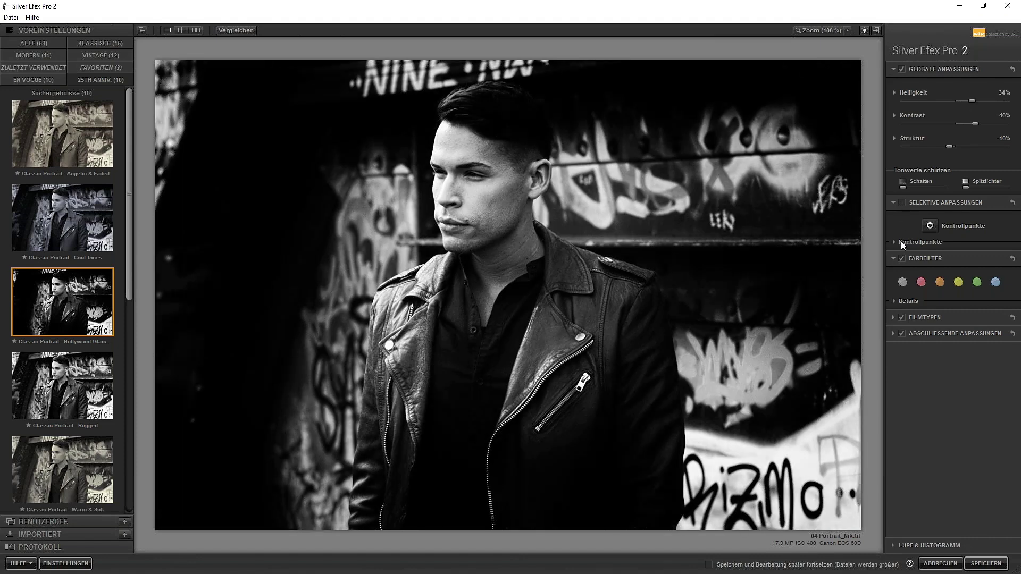
left_click(902, 334)
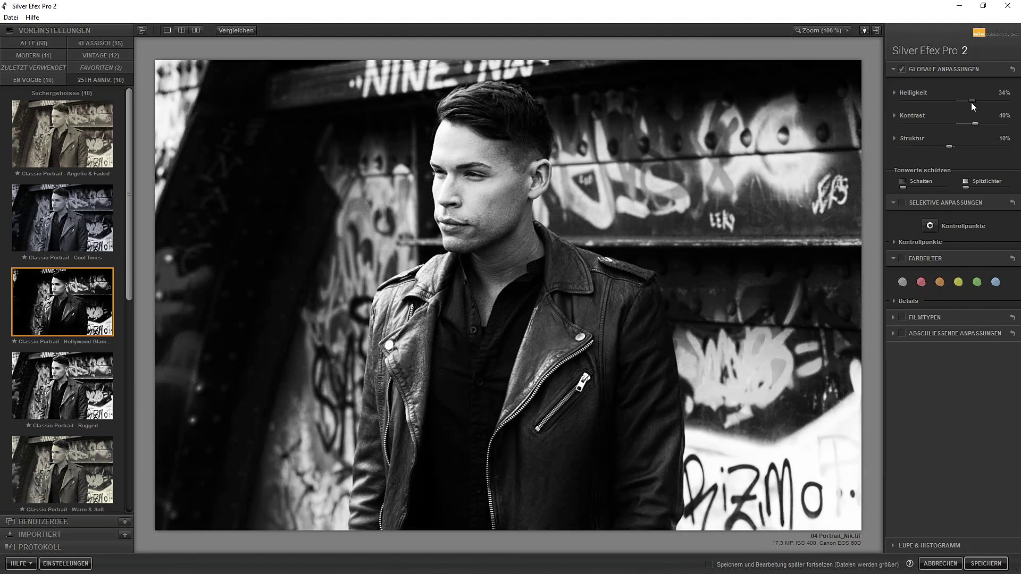
mouse_move(981, 100)
left_mouse_down()
mouse_move(958, 101)
mouse_move(972, 124)
mouse_move(960, 124)
left_mouse_up()
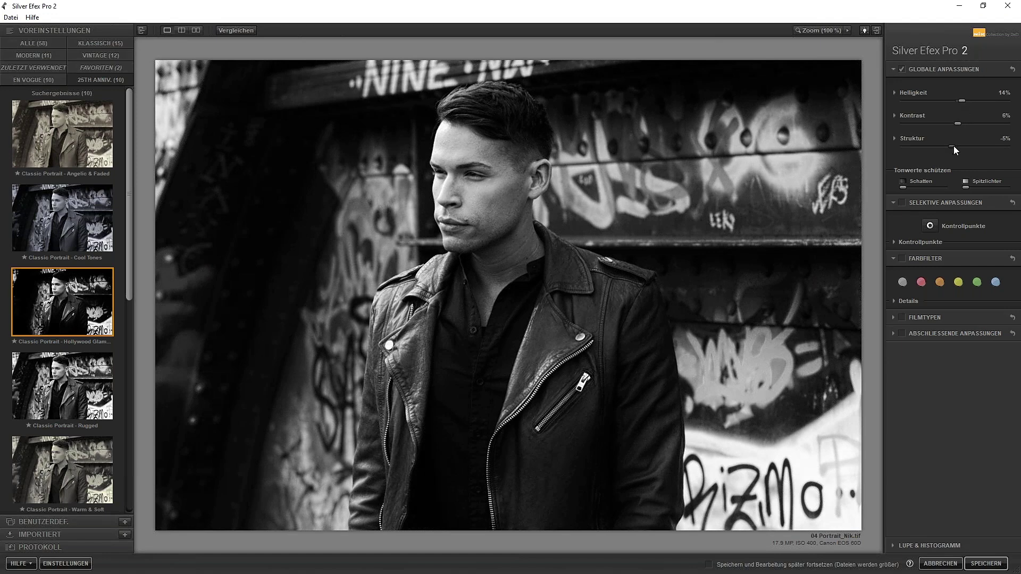
left_click_drag(971, 99, 962, 100)
Set brightness to 9%: highlights 7%, midtones 7%, shadows -15%, dynamic brightness -48%.
left_click(893, 93)
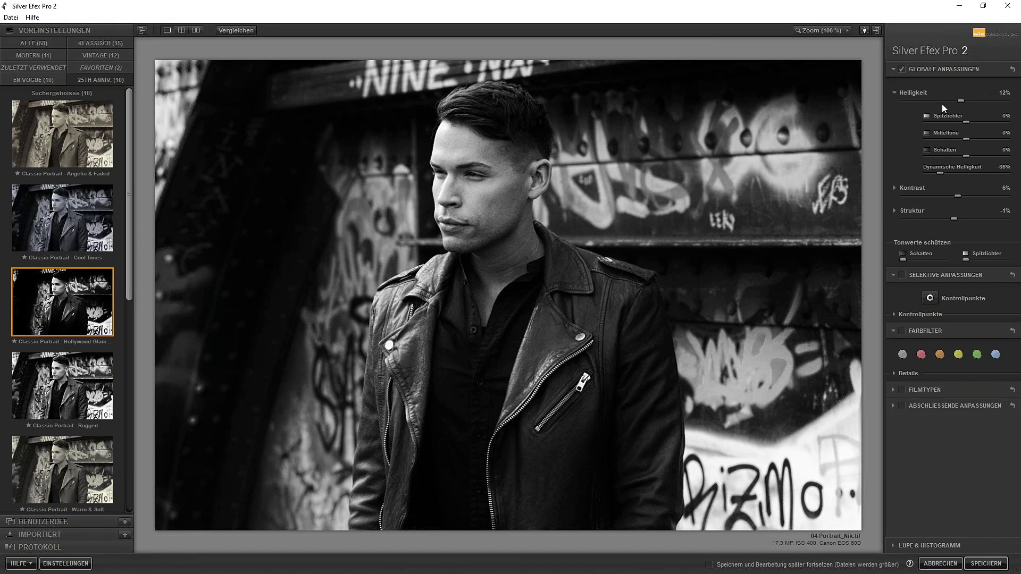
mouse_move(974, 102)
left_mouse_down()
mouse_move(940, 97)
mouse_move(957, 101)
left_mouse_up()
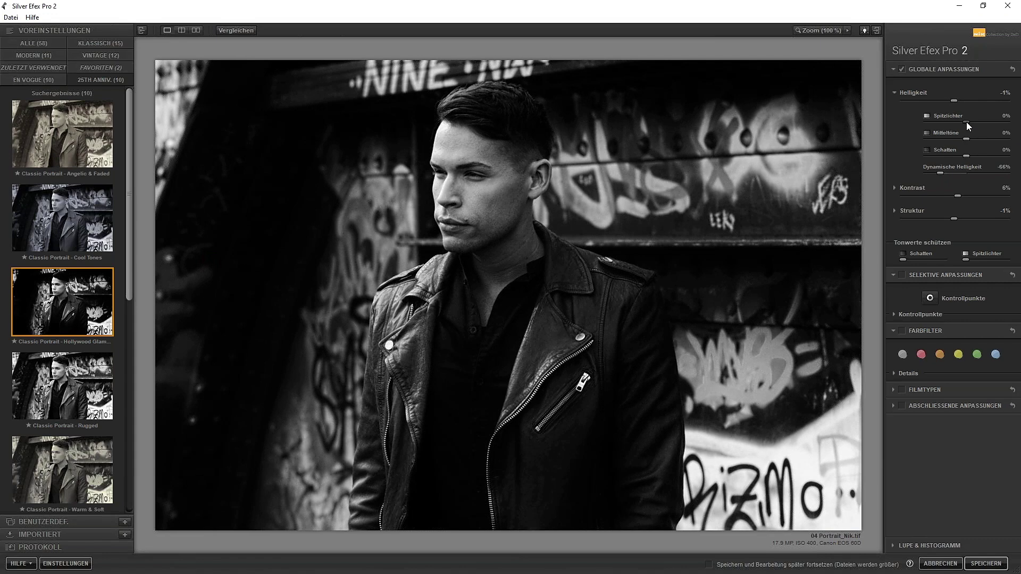
mouse_move(972, 122)
left_mouse_down()
mouse_move(998, 122)
mouse_move(974, 122)
mouse_move(960, 101)
mouse_move(995, 122)
mouse_move(946, 122)
mouse_move(990, 122)
mouse_move(968, 122)
left_mouse_up()
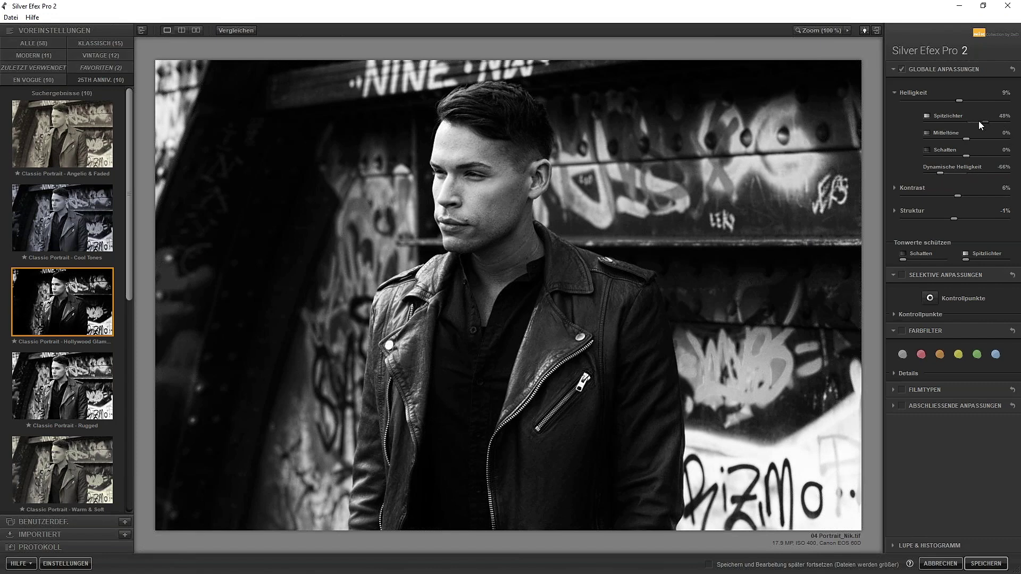
mouse_move(927, 123)
left_mouse_down()
mouse_move(995, 145)
mouse_move(961, 148)
left_mouse_up()
mouse_move(978, 154)
left_mouse_down()
mouse_move(992, 152)
mouse_move(962, 152)
mouse_move(972, 121)
left_mouse_up()
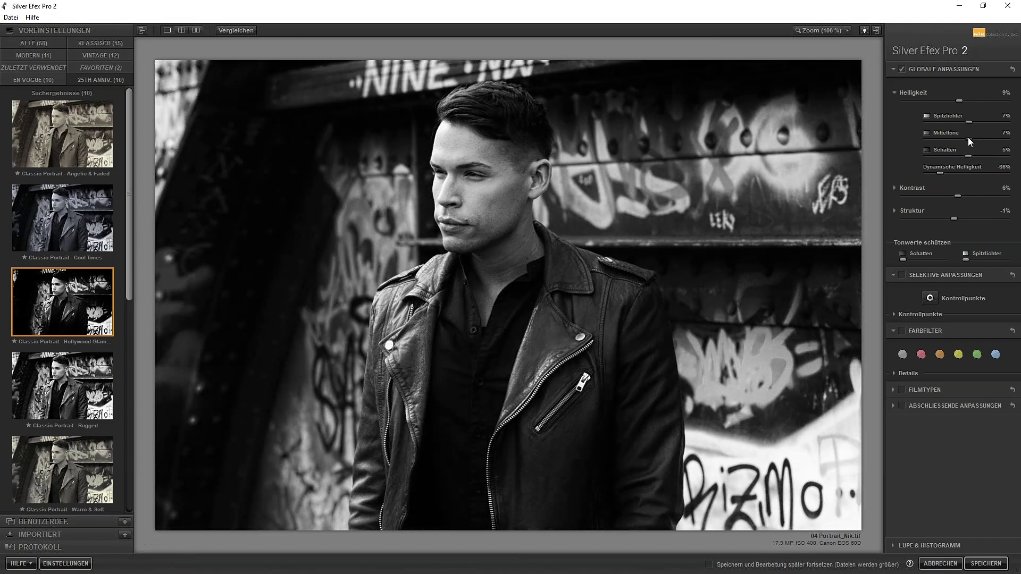
left_click_drag(975, 155, 961, 158)
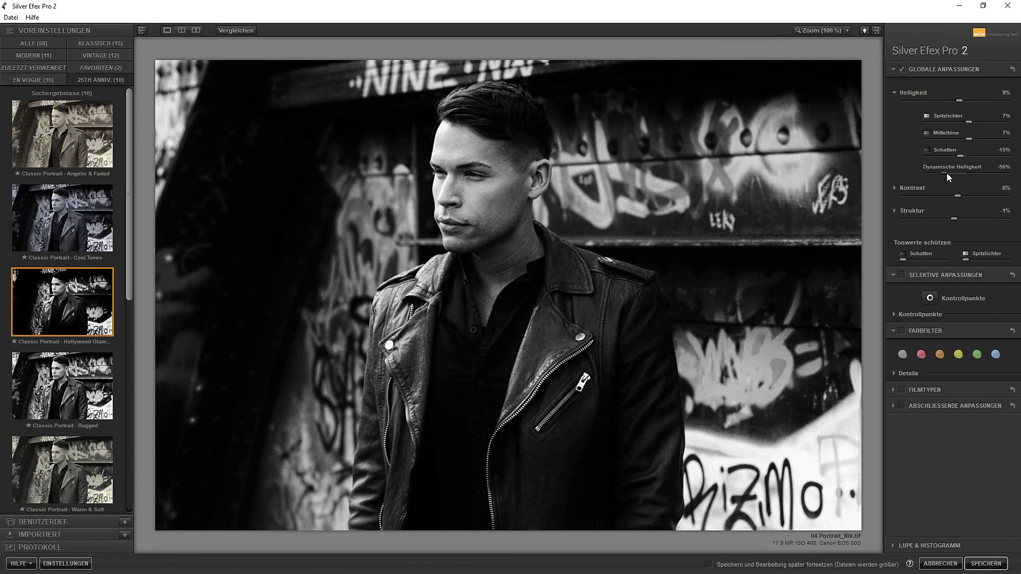
mouse_move(948, 174)
left_mouse_down()
mouse_move(995, 173)
mouse_move(940, 174)
mouse_move(997, 171)
mouse_move(947, 176)
left_mouse_up()
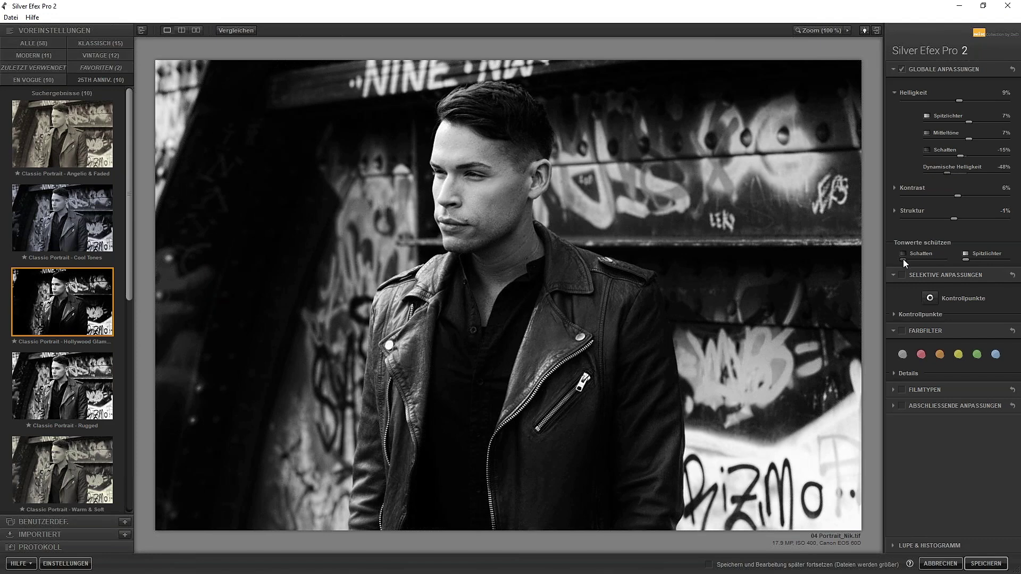
Set shadow and highlight tonality protection, raising highlight protection to hold bright areas.
mouse_move(926, 260)
left_mouse_down()
mouse_move(948, 264)
mouse_move(897, 267)
mouse_move(915, 268)
left_mouse_up()
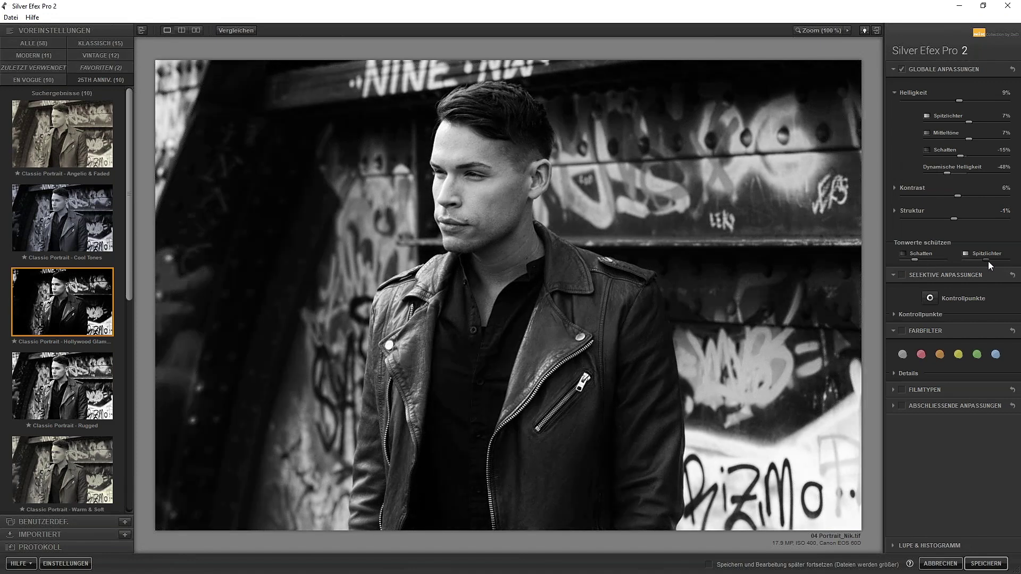
mouse_move(988, 261)
left_mouse_down()
mouse_move(963, 261)
mouse_move(1005, 264)
mouse_move(960, 265)
left_mouse_up()
left_click_drag(965, 260, 1006, 261)
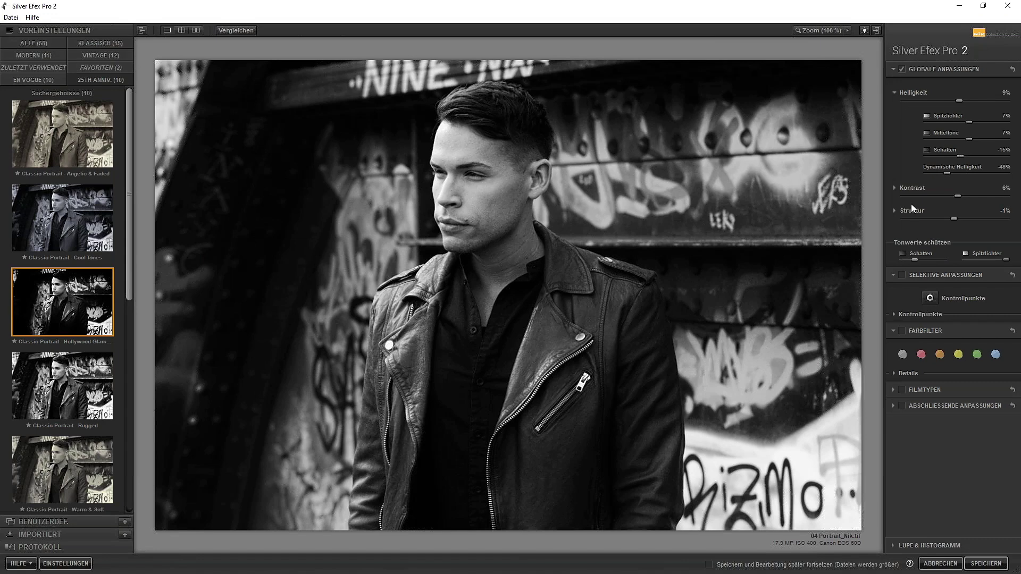
Set amplify whites to 26%, amplify blacks and soft contrast to 100%, contrast to 2%.
left_click(895, 187)
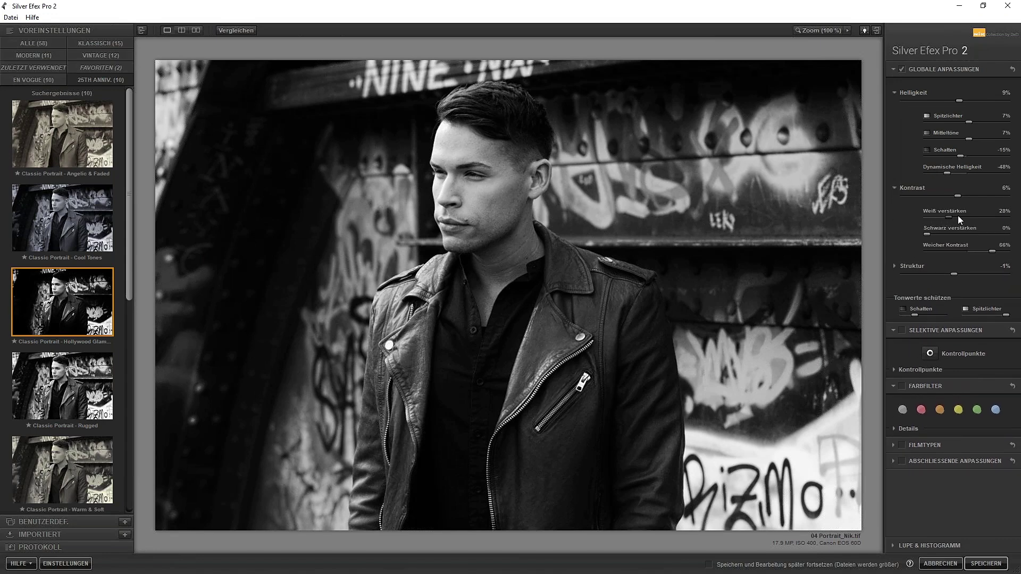
mouse_move(958, 216)
left_mouse_down()
mouse_move(927, 235)
mouse_move(937, 235)
left_mouse_up()
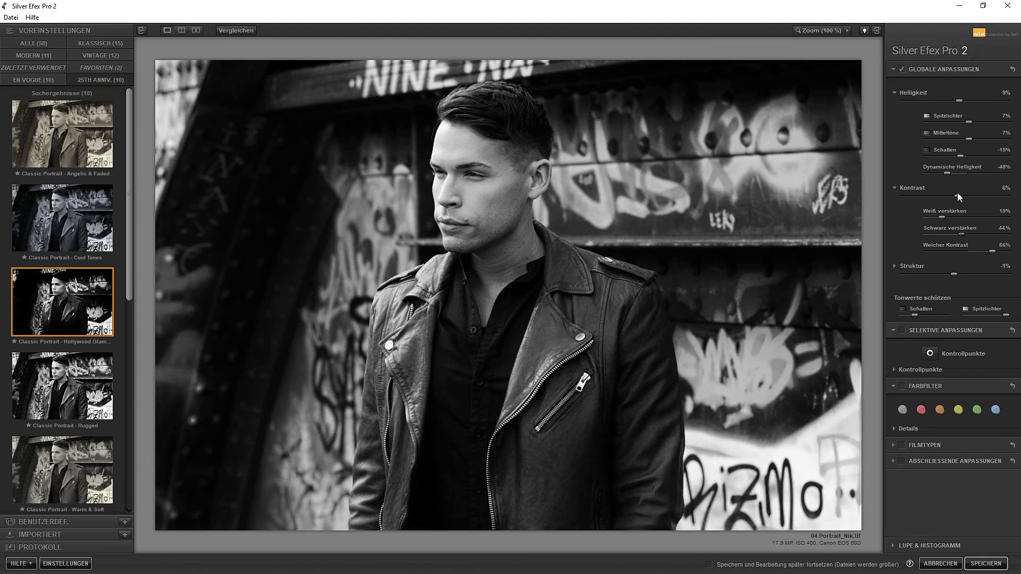
left_click_drag(979, 197, 1019, 203)
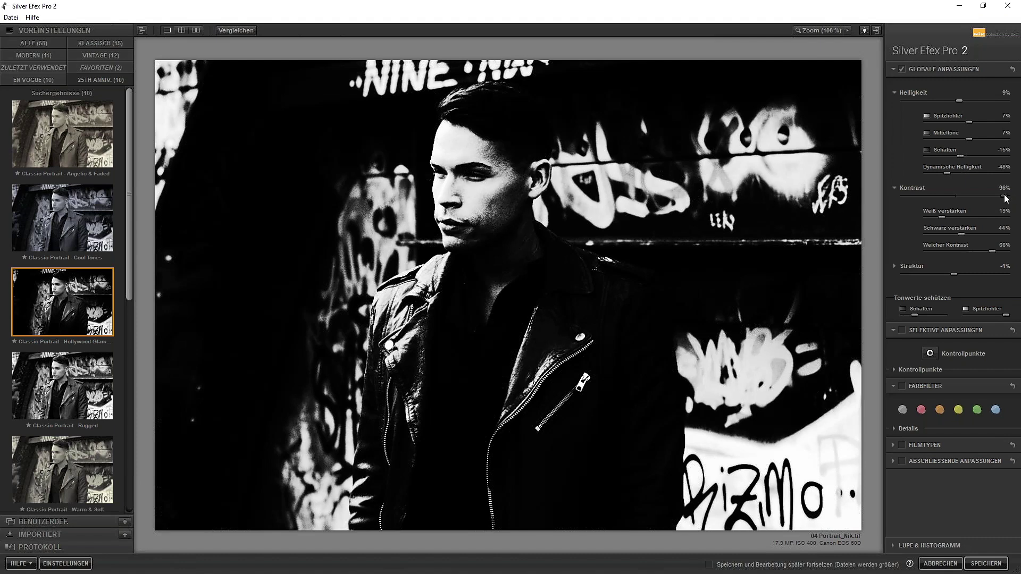
mouse_move(1006, 197)
left_mouse_down()
mouse_move(957, 198)
mouse_move(937, 220)
mouse_move(1019, 242)
mouse_move(926, 250)
left_mouse_up()
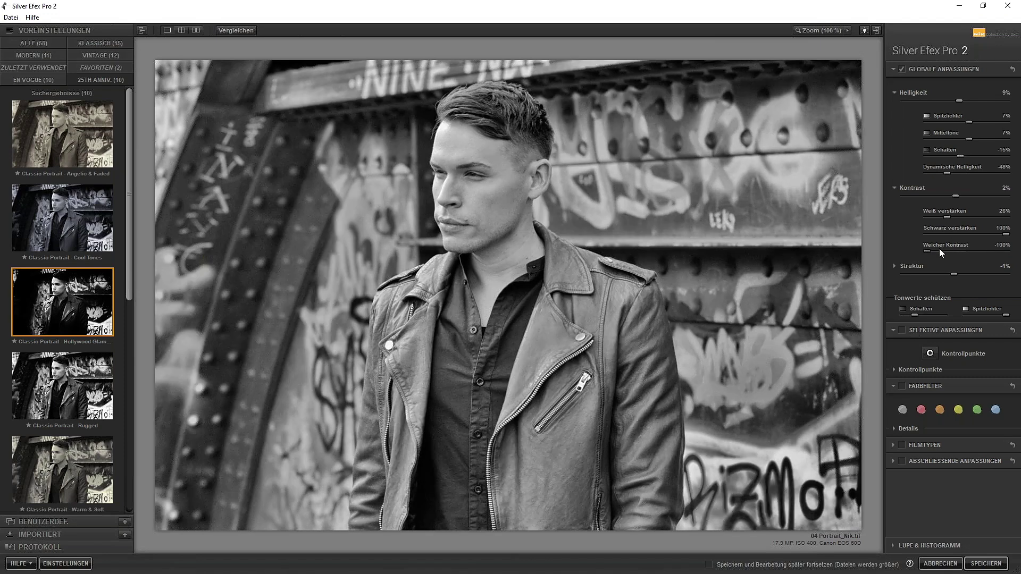
left_click_drag(952, 251, 1018, 255)
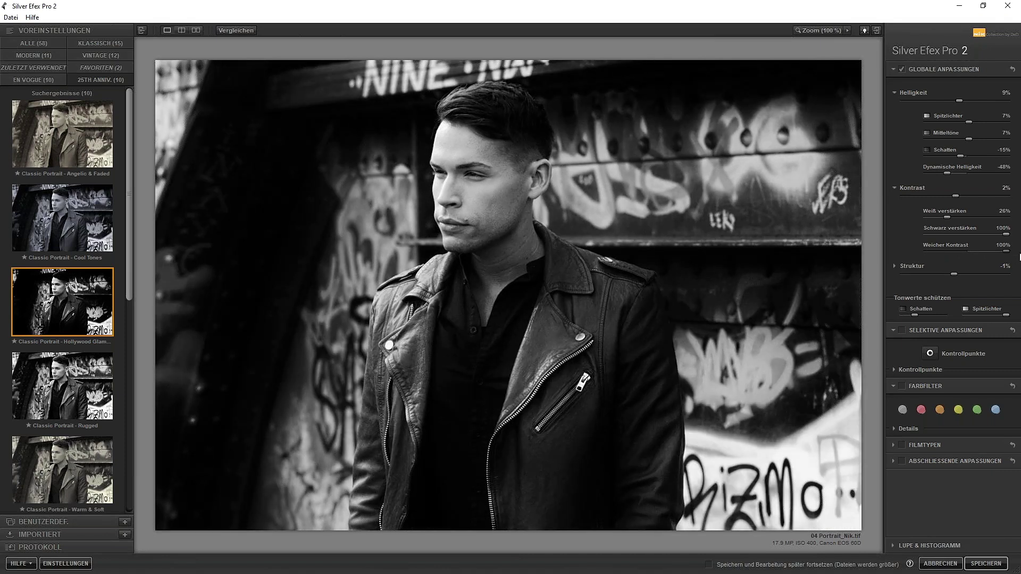
Maximise highlight structure, then switch to the Classic Portrait - Cool Tones preset.
left_click(894, 266)
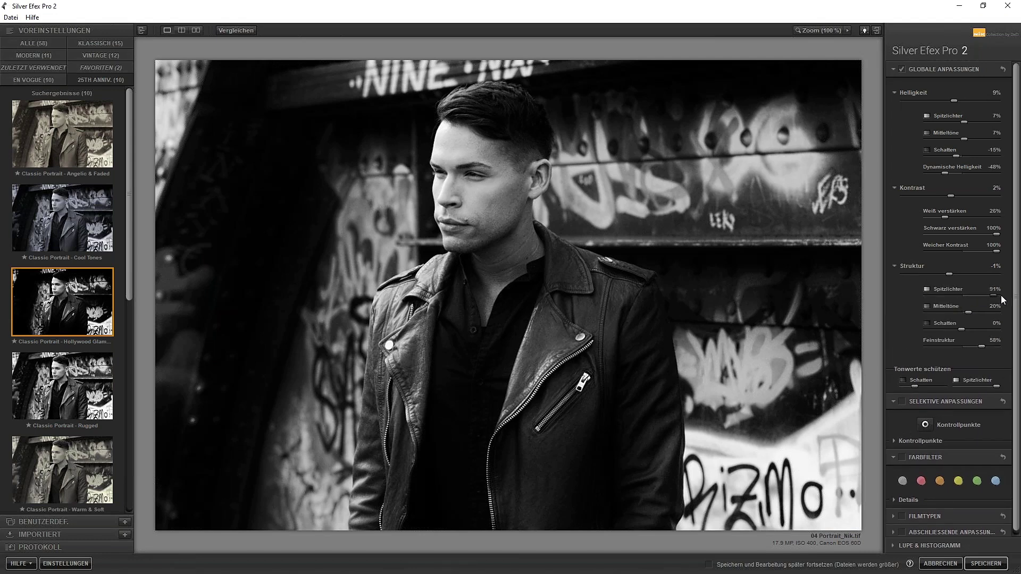
mouse_move(973, 296)
left_mouse_down()
mouse_move(1018, 295)
mouse_move(966, 318)
left_mouse_up()
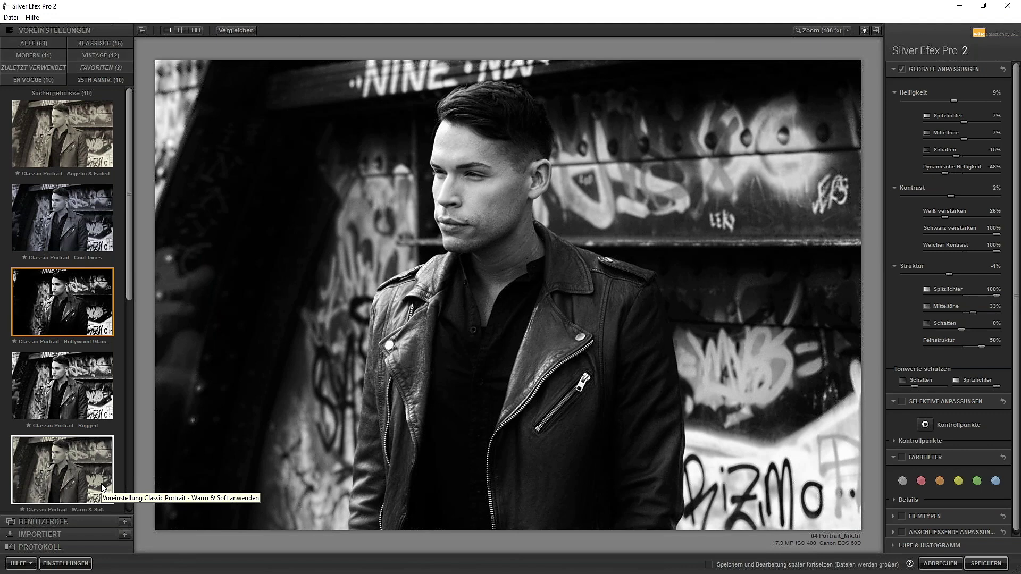
left_click(59, 225)
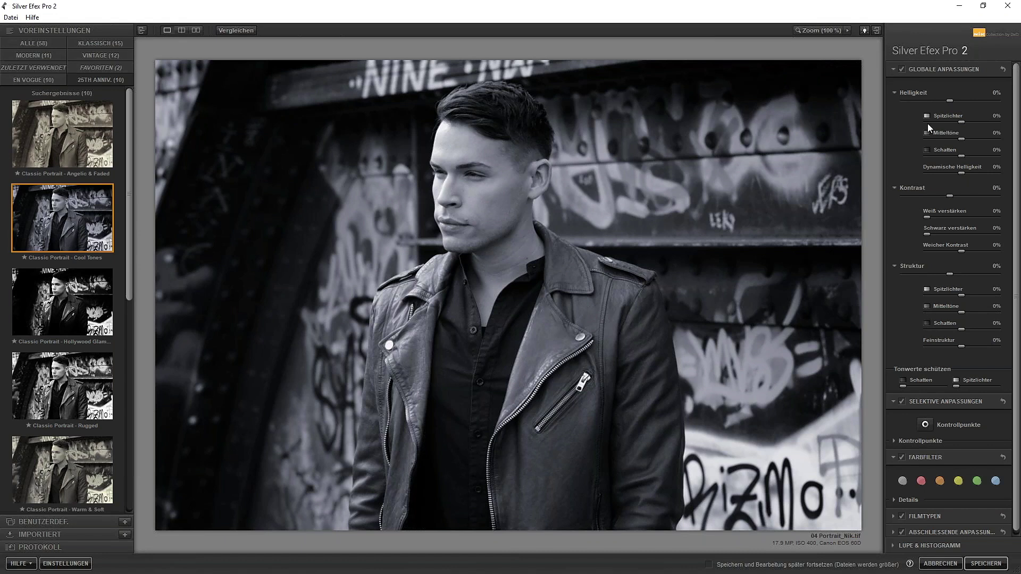
Collapse Global Adjustments, enable and expand Finishing Adjustments and Toning, and show toning presets.
left_click(937, 68)
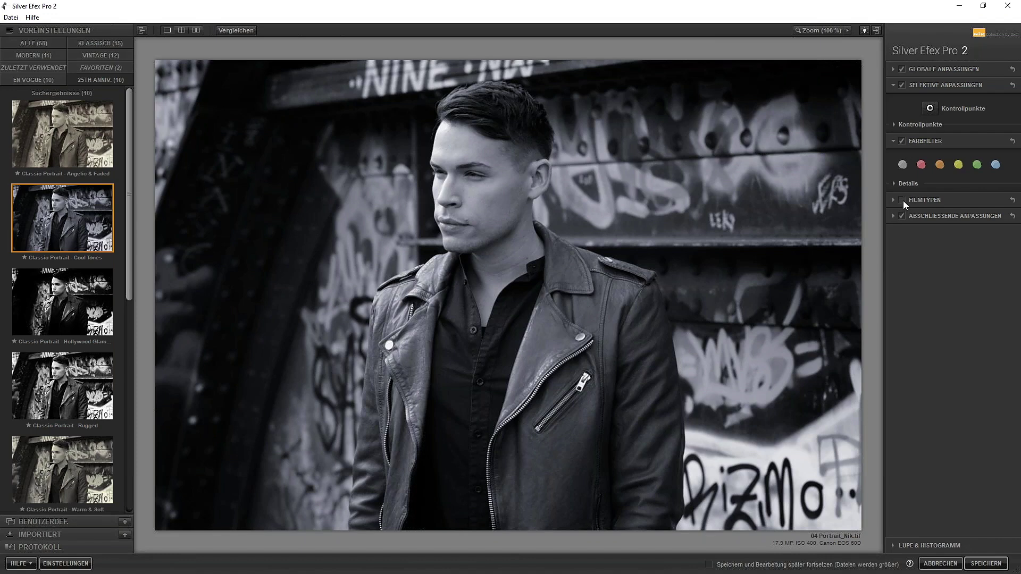
left_click(903, 215)
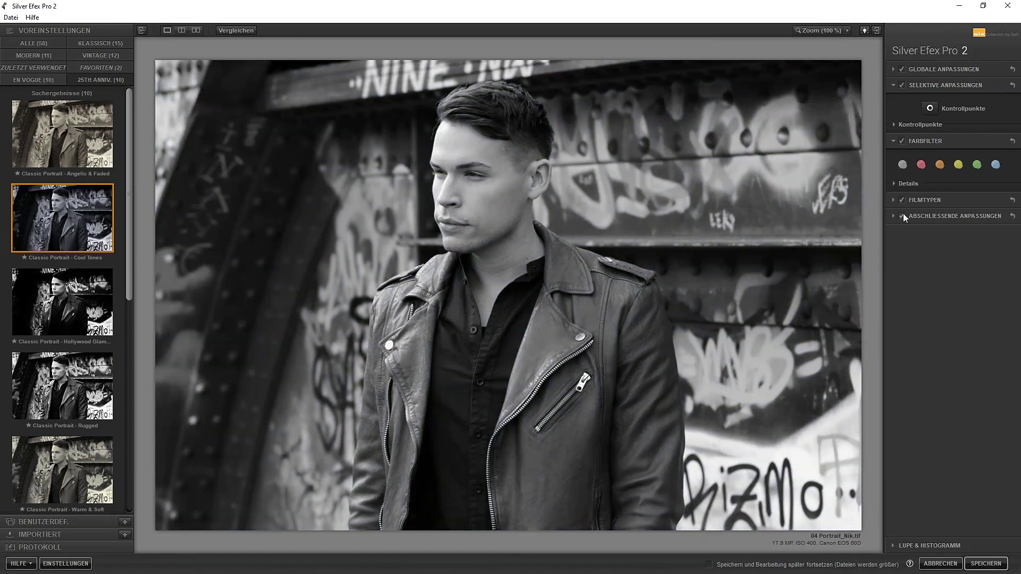
left_click(948, 215)
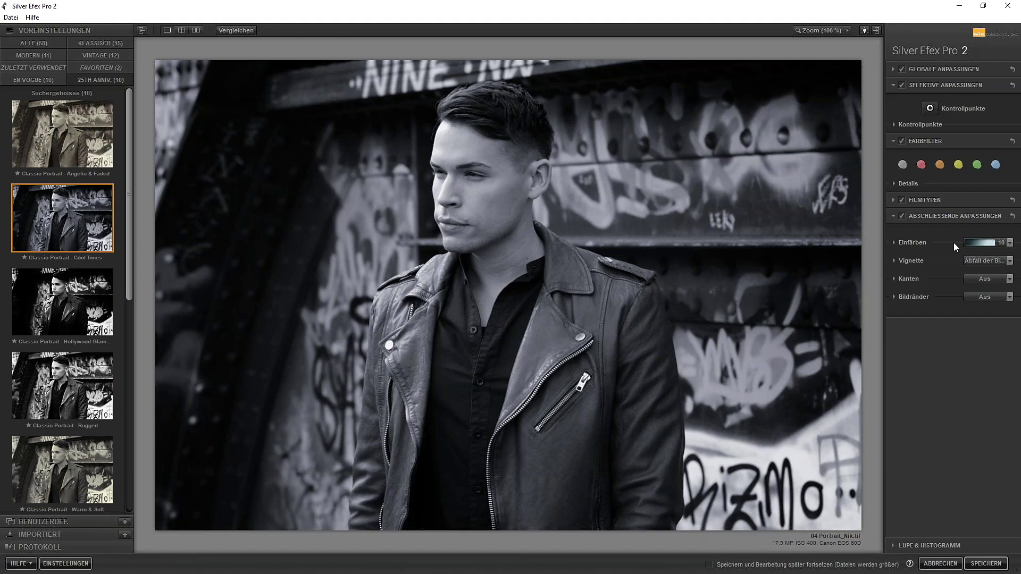
left_click(895, 242)
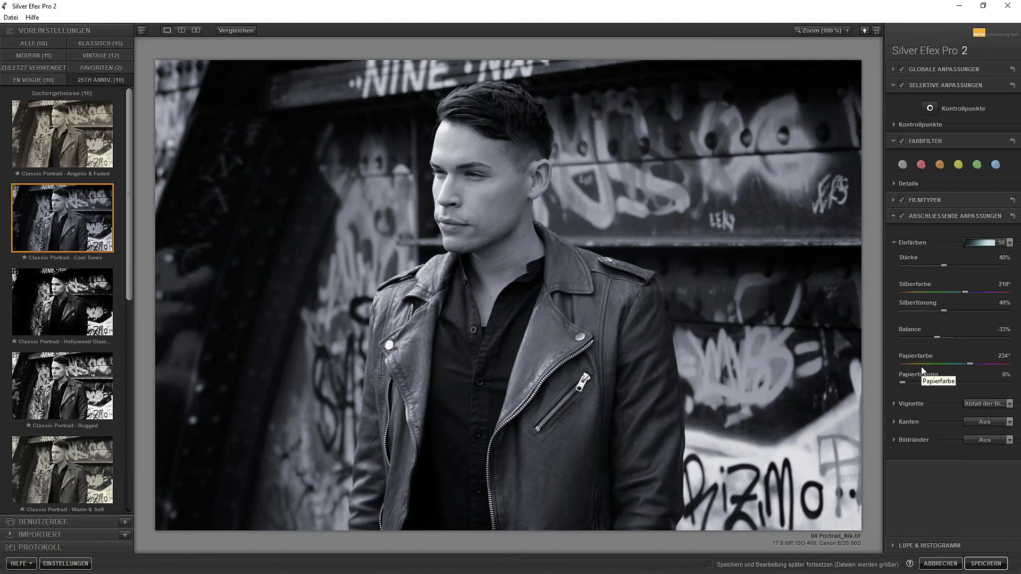
left_click(980, 242)
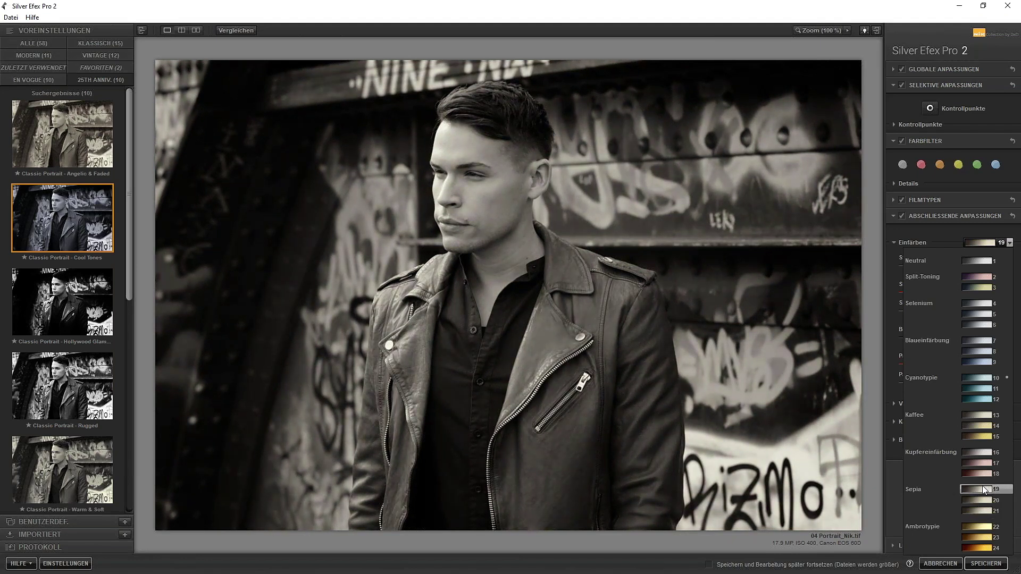
Apply toning preset 3, increase toning strength, shift silver hue, and set paper colour to 31°.
left_click(981, 286)
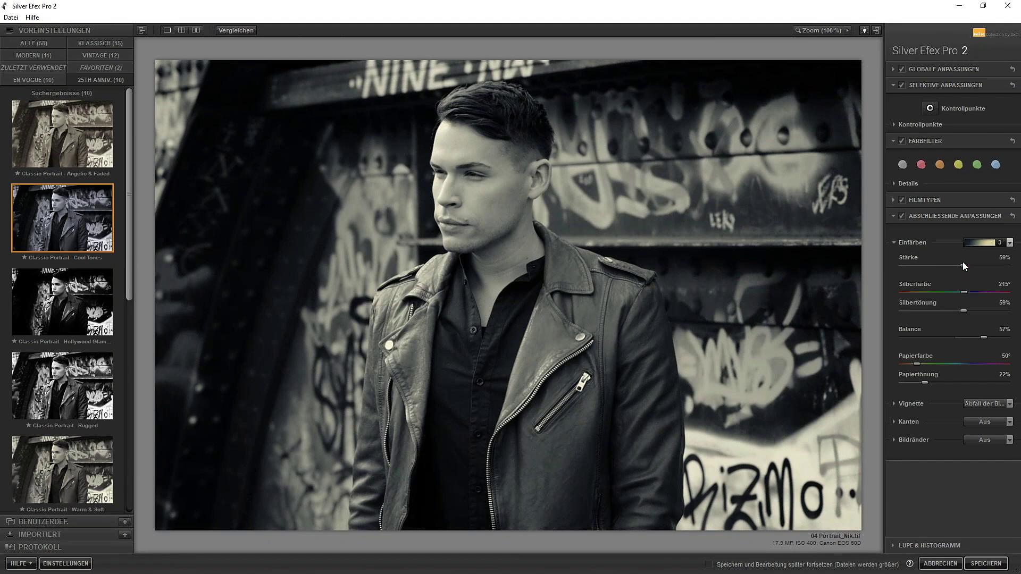
mouse_move(964, 265)
left_mouse_down()
mouse_move(993, 265)
mouse_move(946, 264)
left_mouse_up()
mouse_move(915, 297)
left_mouse_down()
mouse_move(982, 296)
mouse_move(911, 307)
mouse_move(1019, 302)
left_mouse_up()
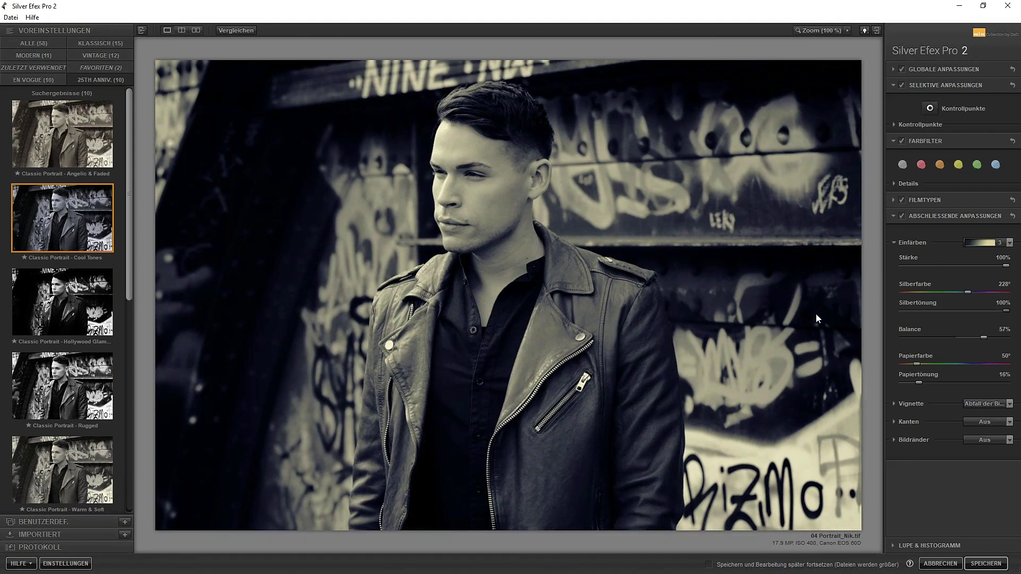
mouse_move(938, 364)
left_mouse_down()
mouse_move(982, 358)
mouse_move(942, 362)
left_mouse_up()
mouse_move(934, 364)
left_mouse_down()
mouse_move(917, 364)
mouse_move(964, 383)
mouse_move(916, 382)
left_mouse_up()
Soften paper toning to 14% and choose the brightness falloff vignette.
left_click(895, 404)
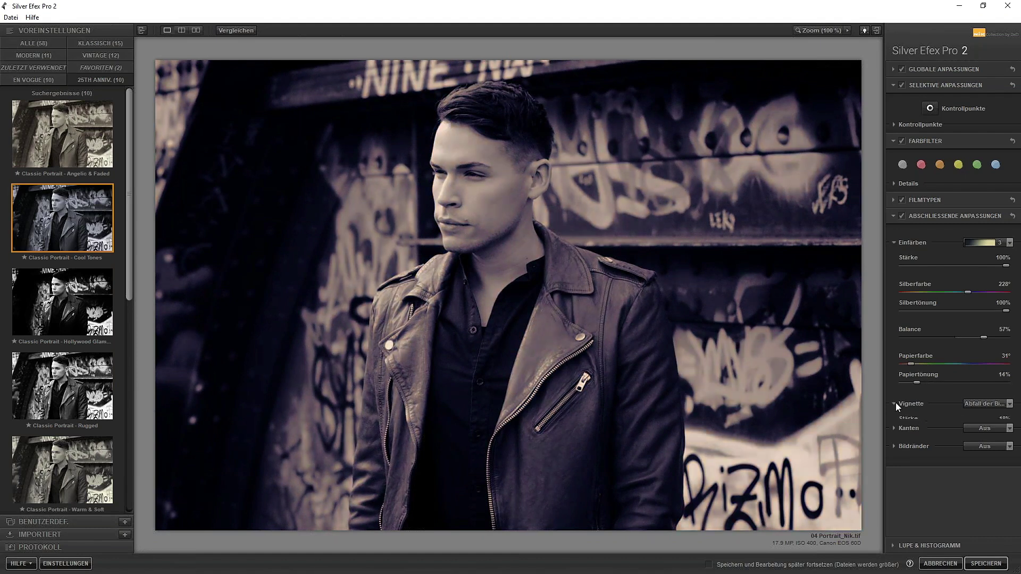
left_click(988, 403)
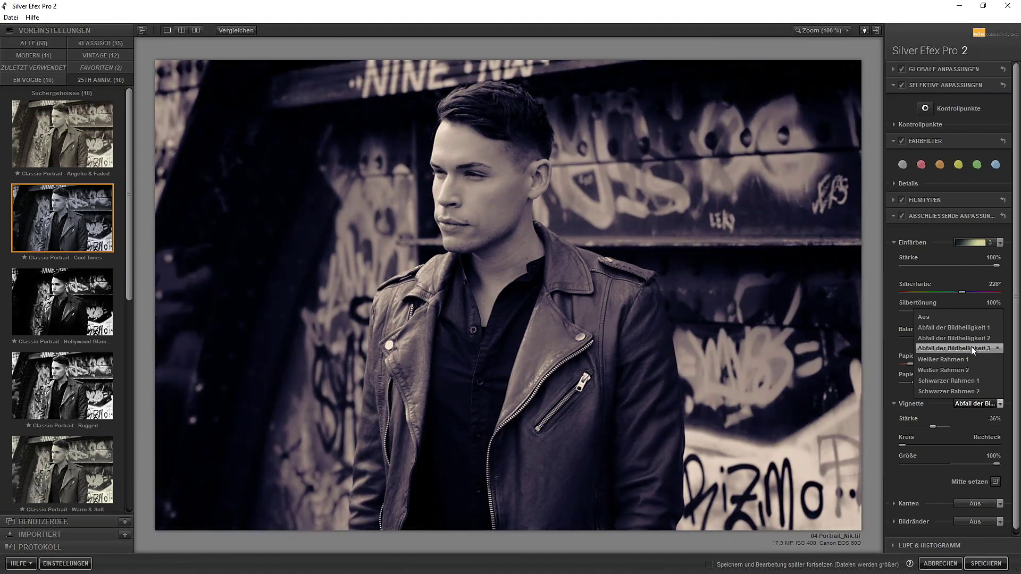
left_click(971, 349)
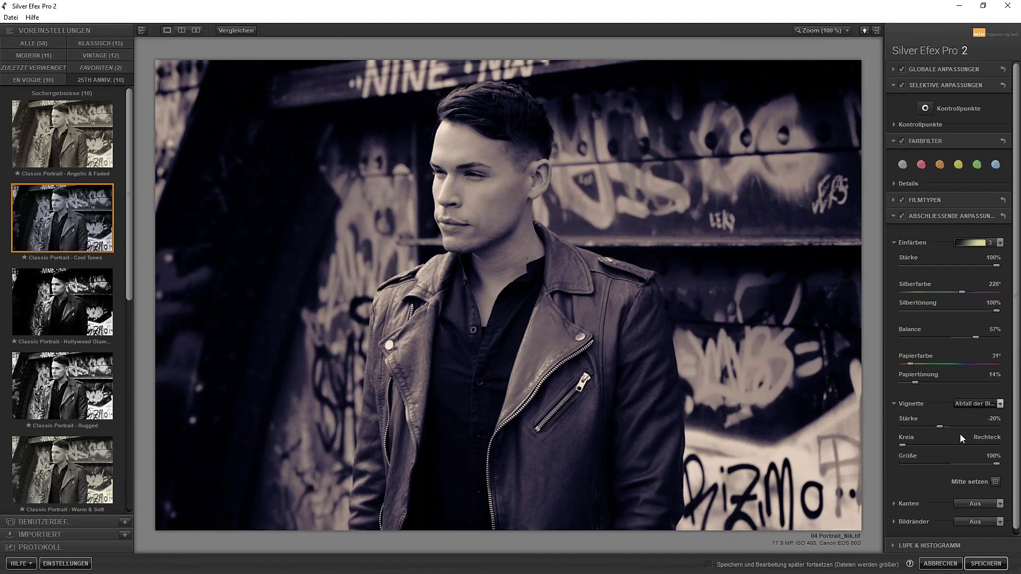
Try vignette strength, shape and size values, then reapply falloff vignette at -10%, rectangular, 100%.
mouse_move(939, 426)
left_mouse_down()
mouse_move(927, 424)
mouse_move(949, 423)
mouse_move(975, 445)
left_mouse_up()
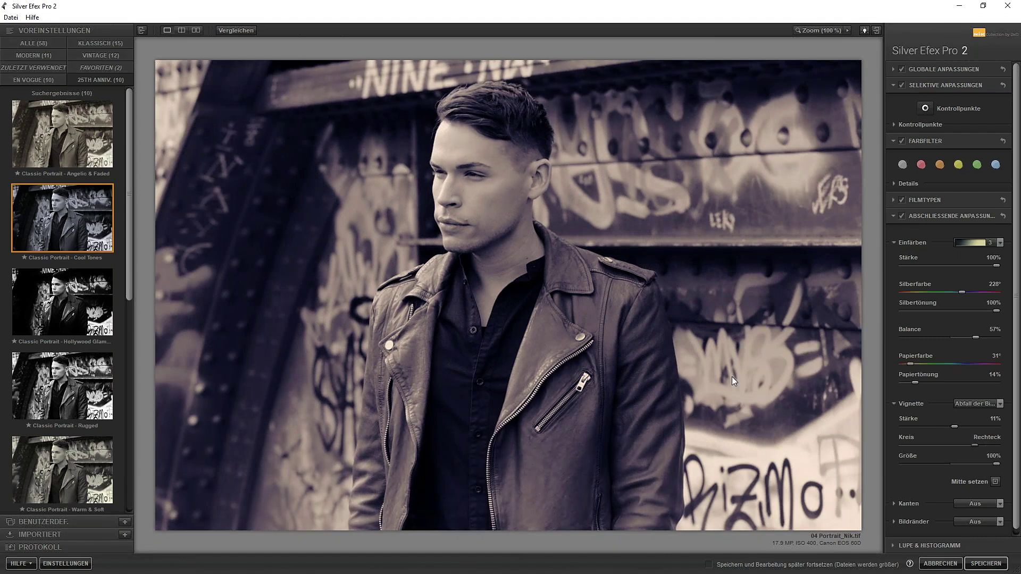
left_click_drag(975, 446, 1018, 447)
left_click_drag(979, 464, 903, 463)
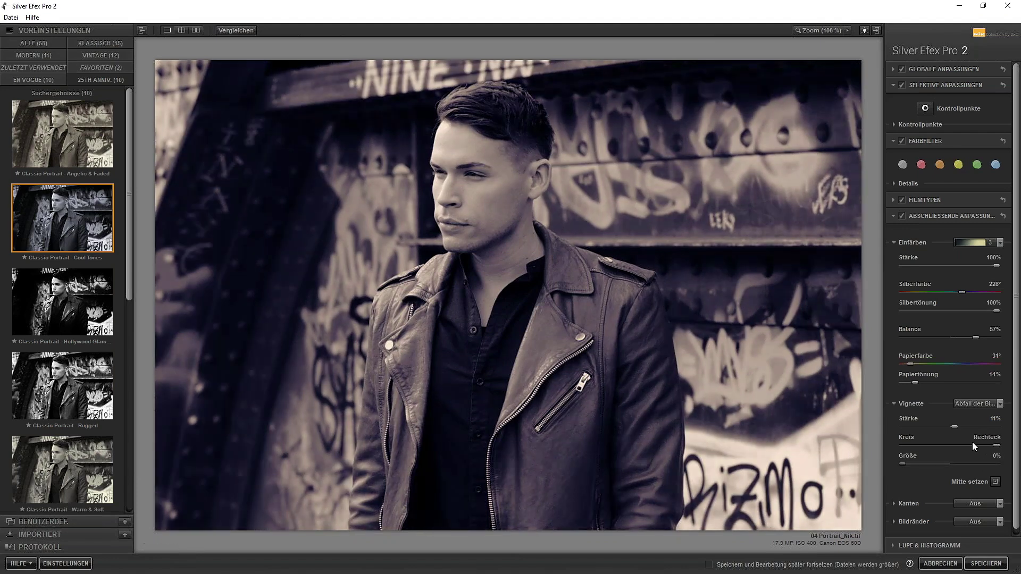
left_click_drag(996, 446, 987, 444)
left_click_drag(975, 426, 1005, 427)
left_click_drag(963, 427, 971, 426)
left_click_drag(953, 463, 953, 463)
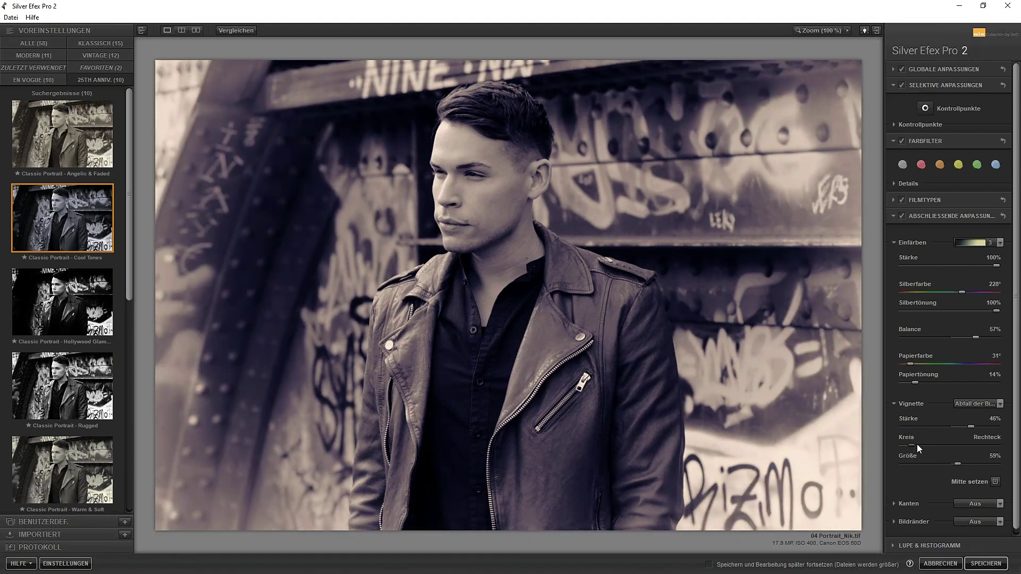
left_click(972, 404)
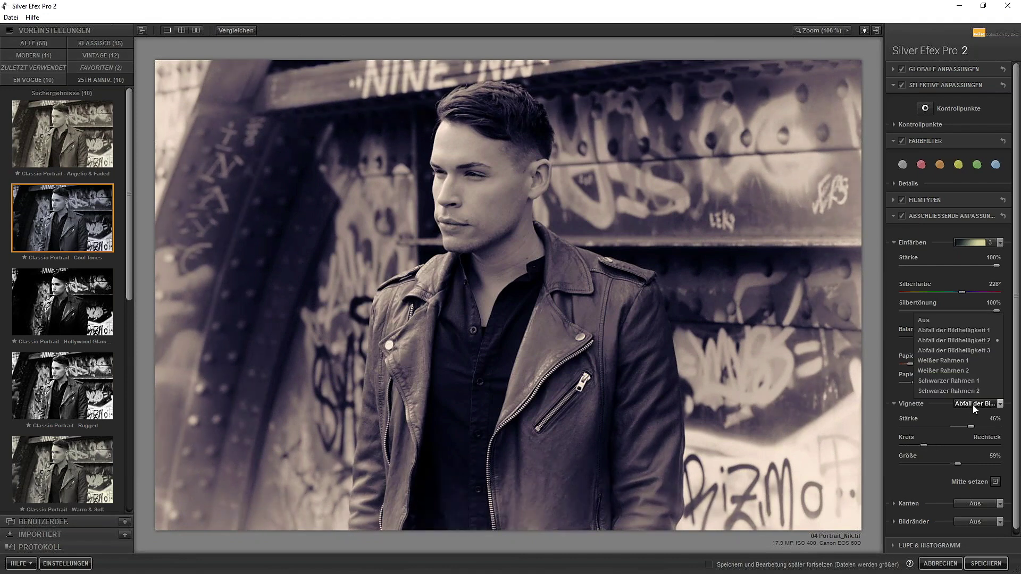
left_click(972, 331)
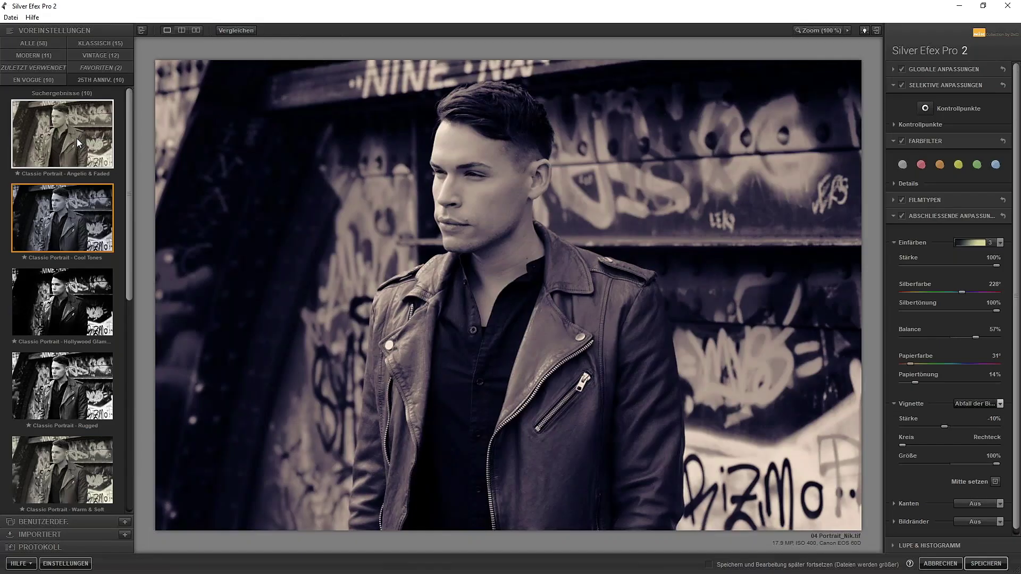
Apply Classic Portrait - Angelic & Faded: 45% toning, 50° paper colour, white-frame vignette.
left_click(76, 138)
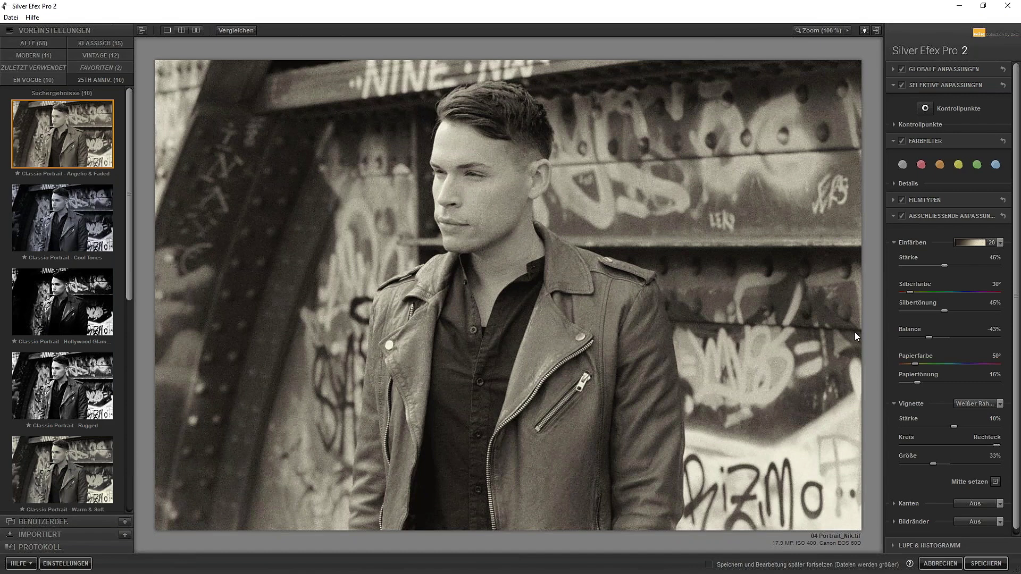
scroll(949, 467, "down", 1)
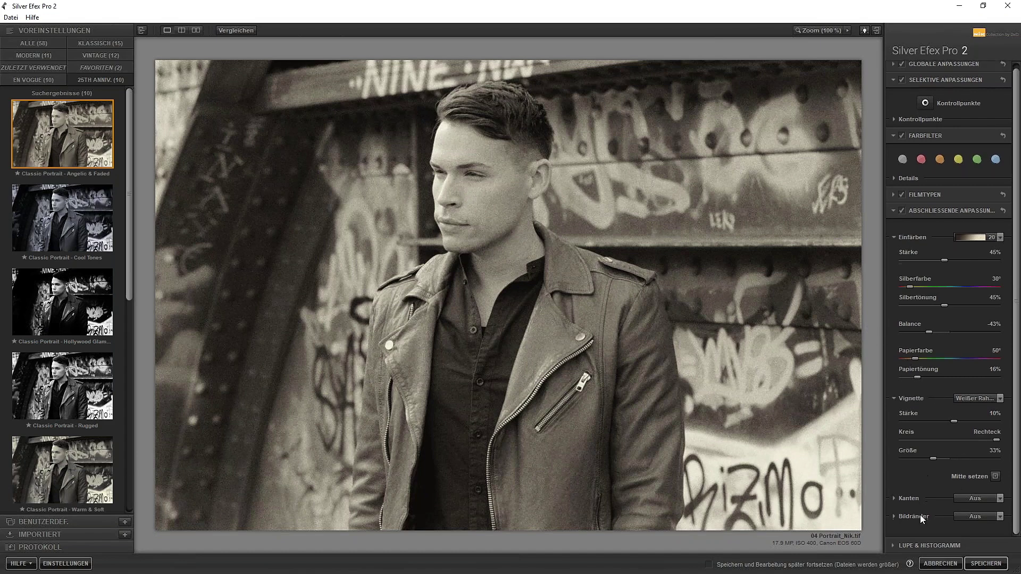
Add the Typ 8 border and Alle Kanten 2 edge darkening to the portrait.
left_click(978, 516)
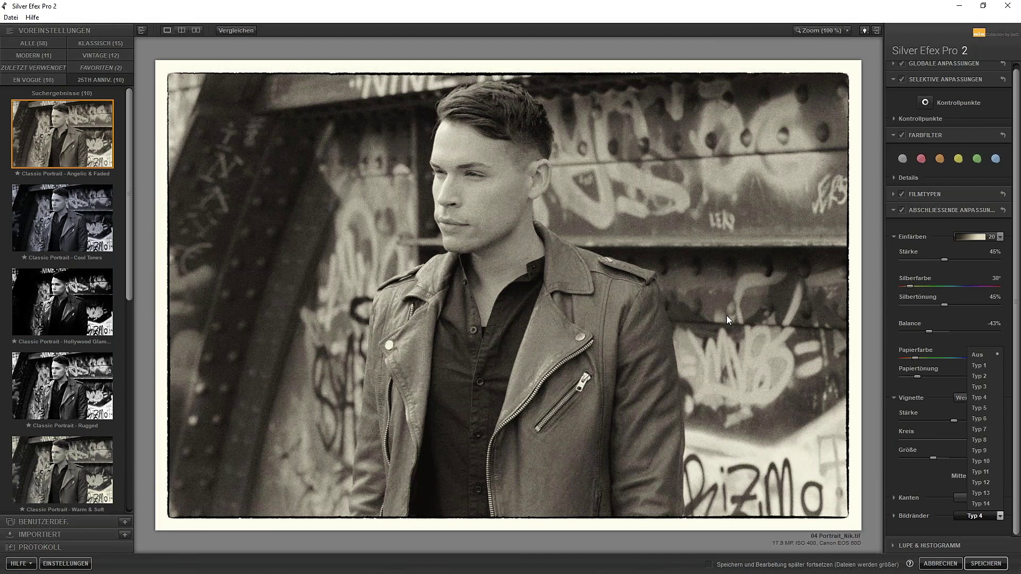
left_click(991, 439)
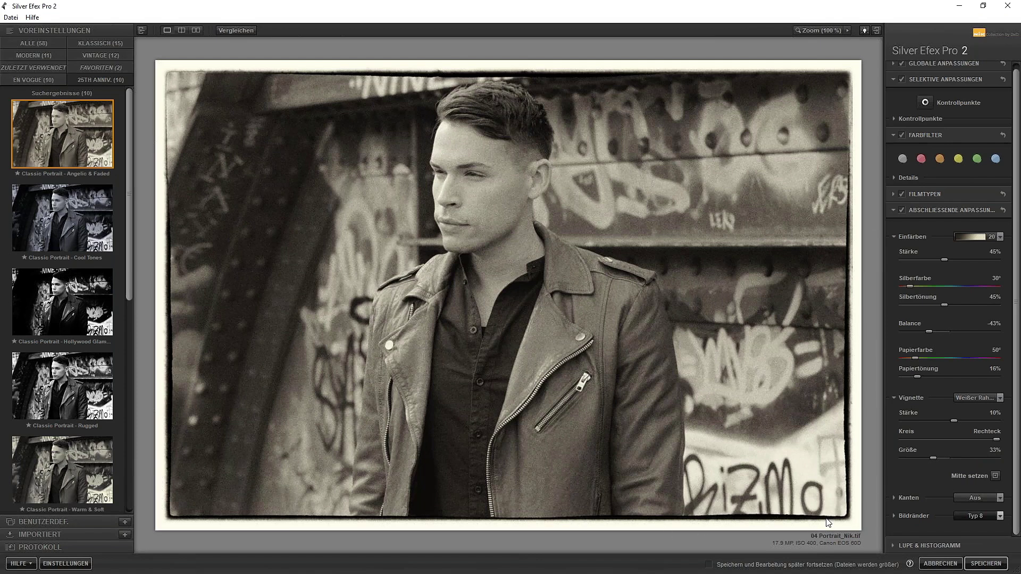
left_click(975, 498)
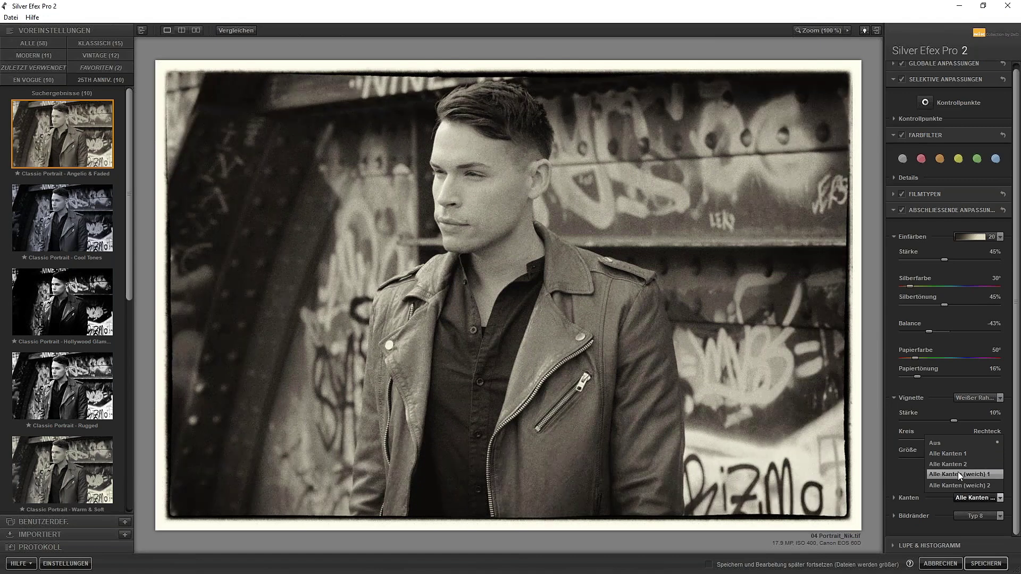
left_click(957, 462)
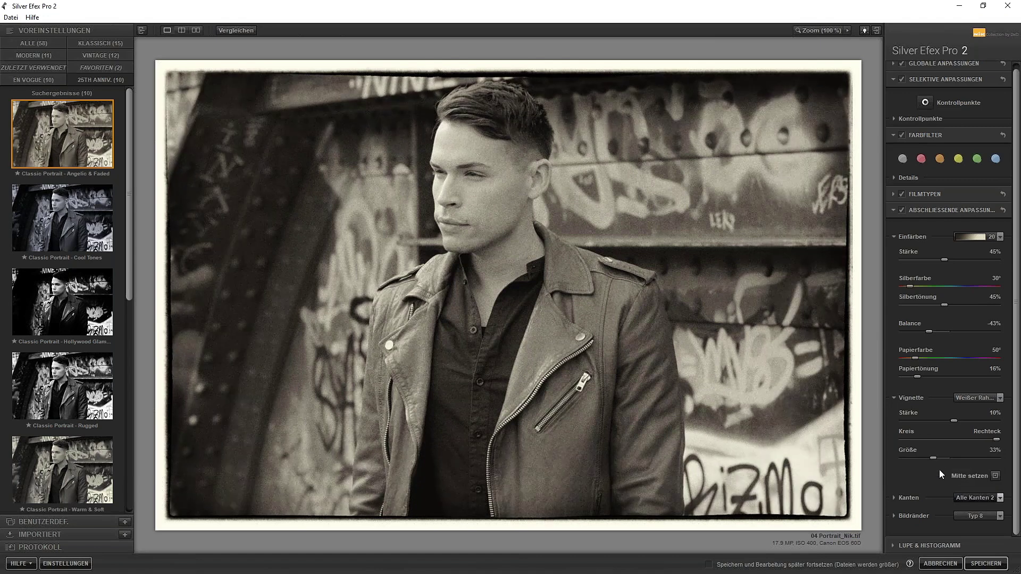
Expand the Filmtypen grain settings and view the face at 100%.
left_click(901, 192)
left_click(939, 192)
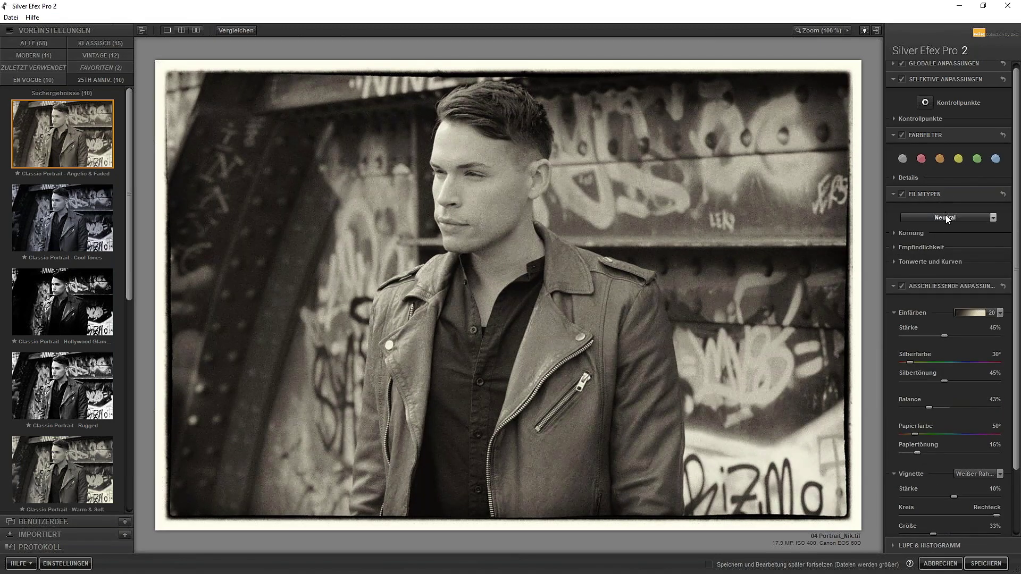
left_click(894, 234)
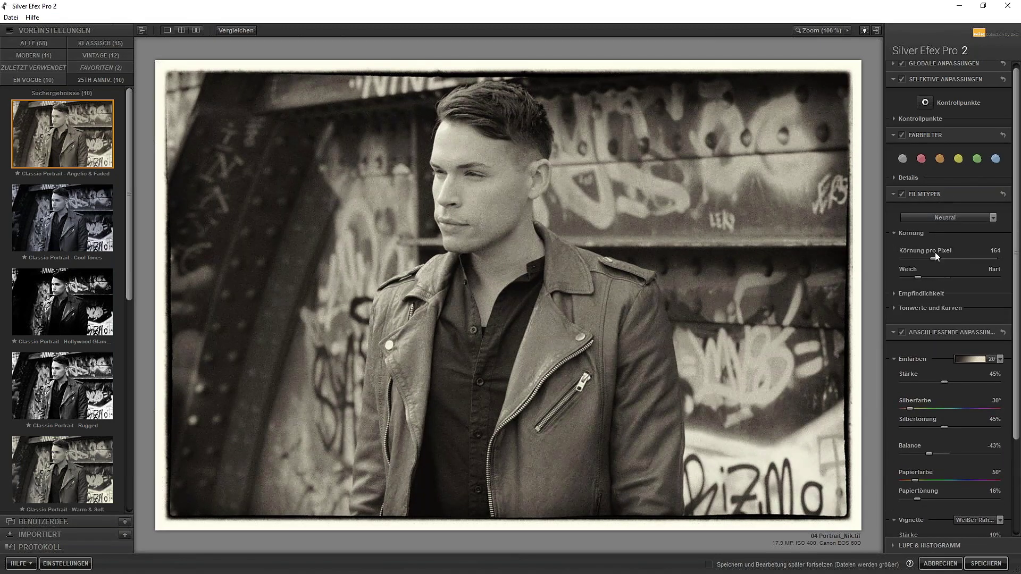
left_click(825, 29)
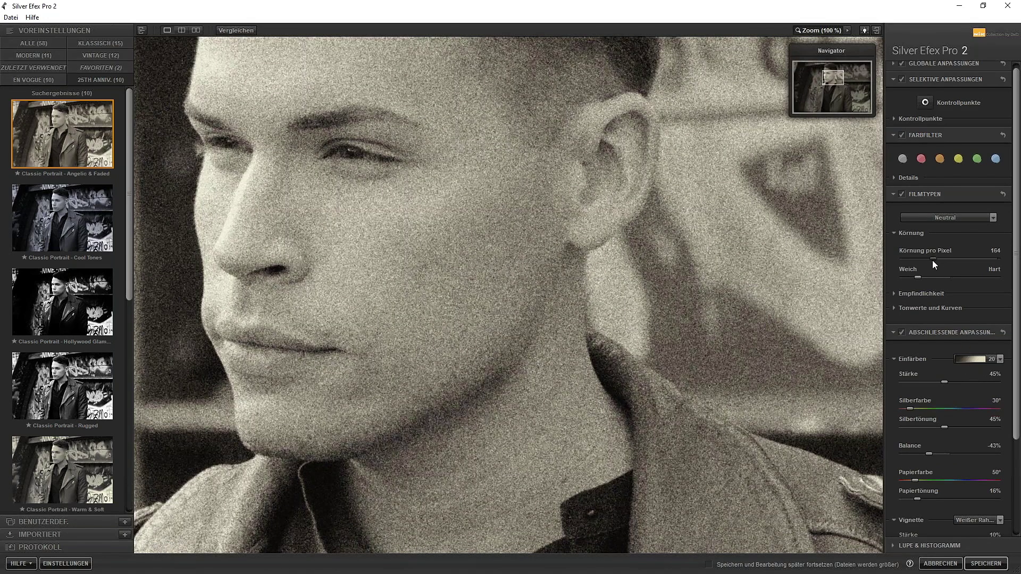
Try several grain-per-pixel values, reapply Cool Tones, and settle grain at 262.
left_click_drag(933, 259, 1006, 259)
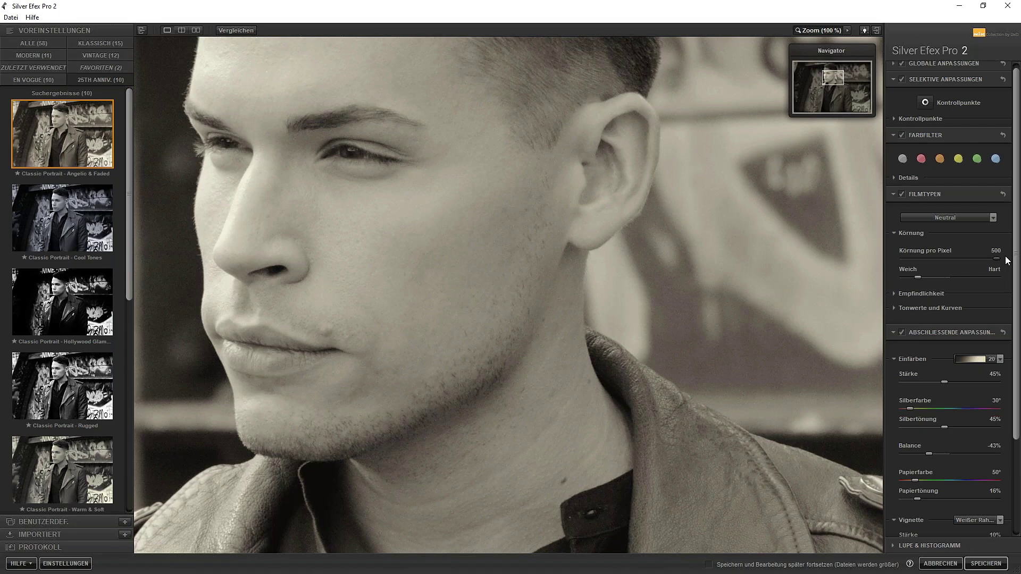
mouse_move(981, 258)
left_mouse_down()
mouse_move(901, 260)
mouse_move(389, 378)
left_mouse_up()
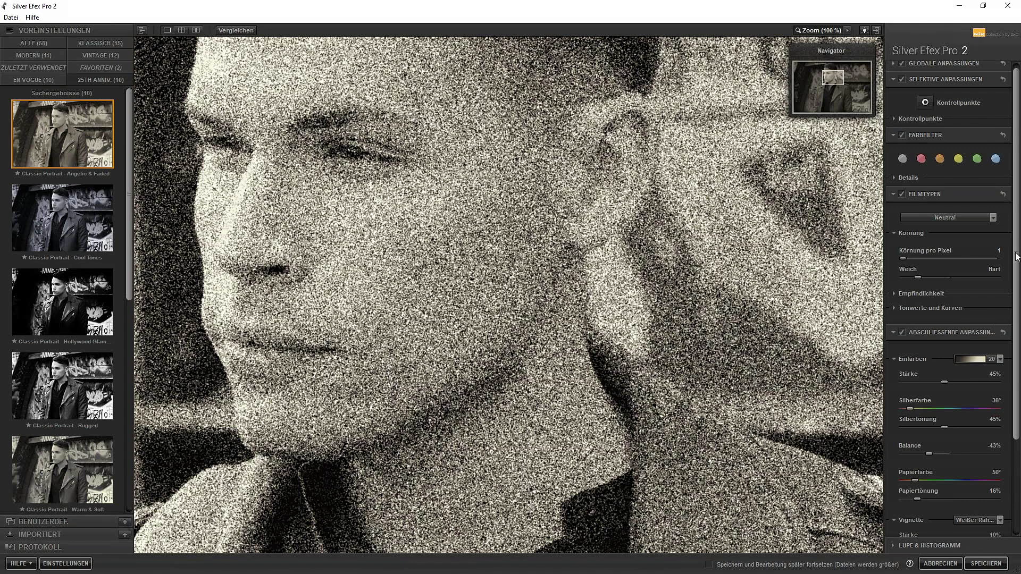
left_click_drag(902, 259, 937, 258)
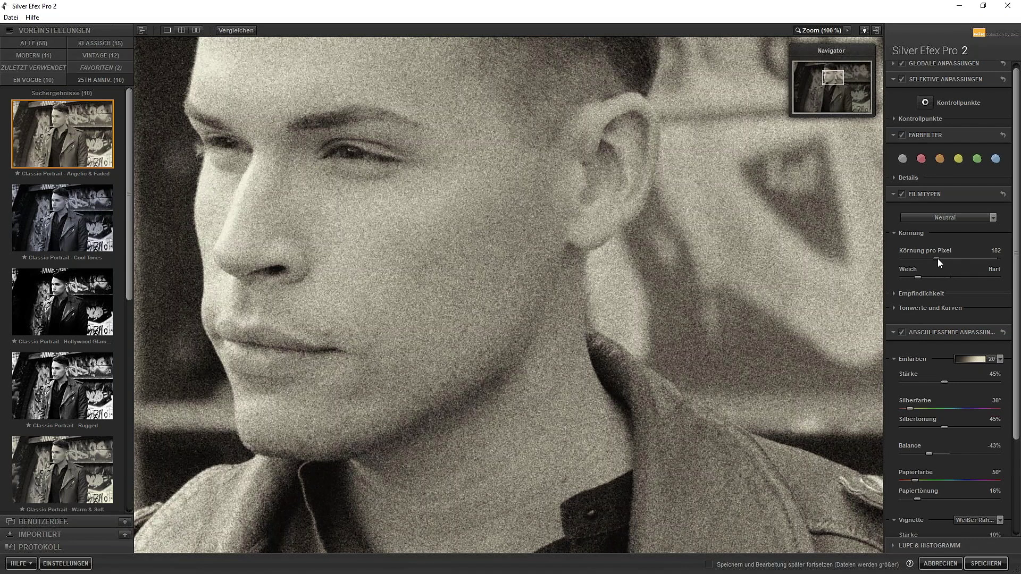
left_click_drag(937, 258, 956, 256)
left_click(57, 220)
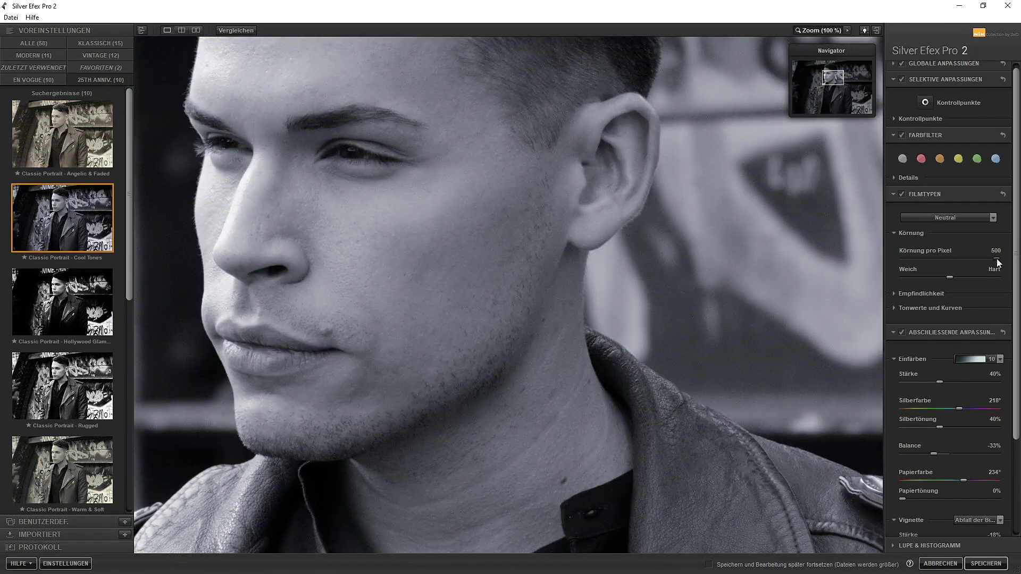
mouse_move(997, 259)
left_mouse_down()
mouse_move(942, 259)
mouse_move(951, 259)
left_mouse_up()
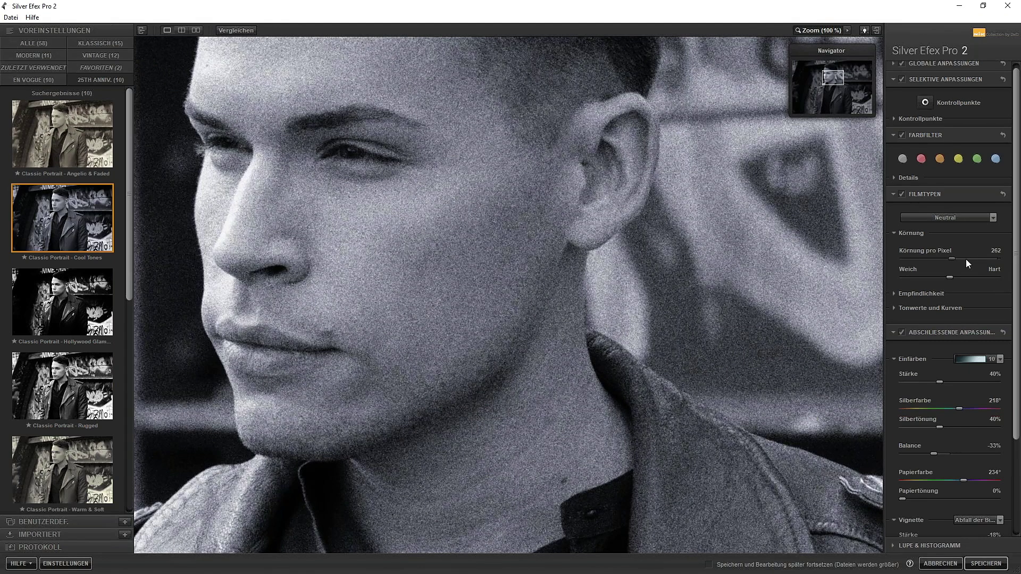
Keep the Neutral film type in the Filmtypen list.
left_click(957, 216)
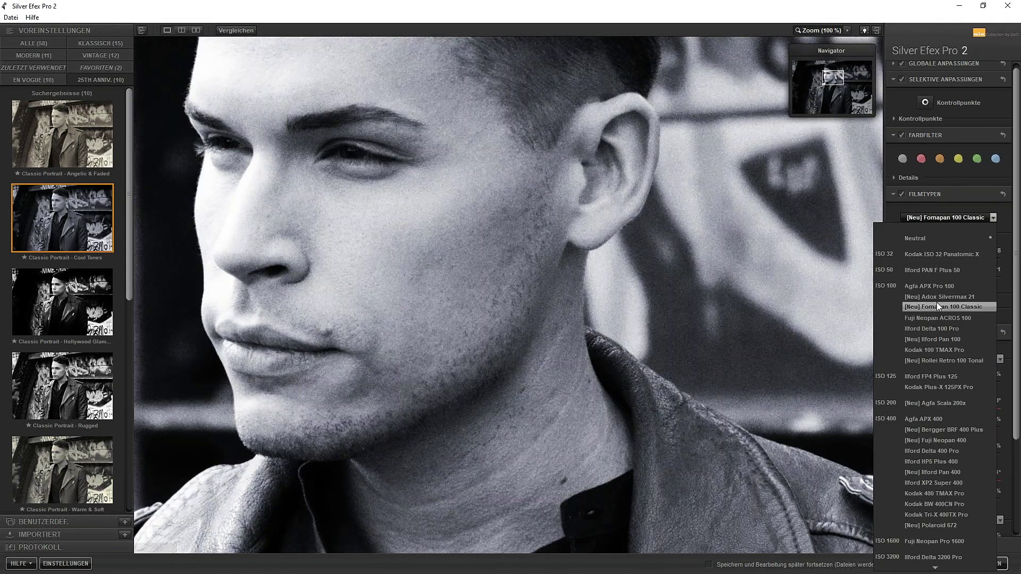
left_click(809, 30)
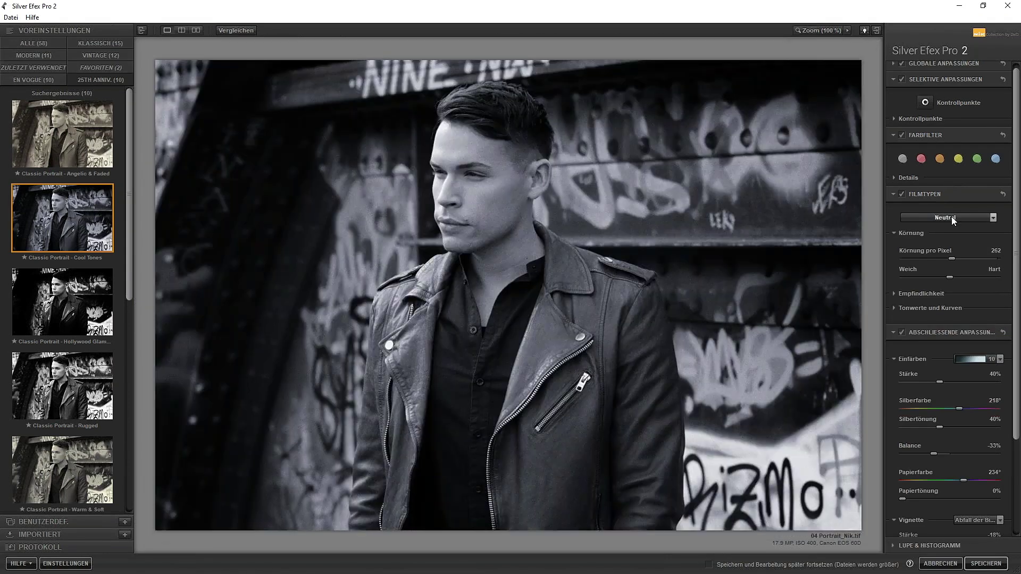
left_click(951, 216)
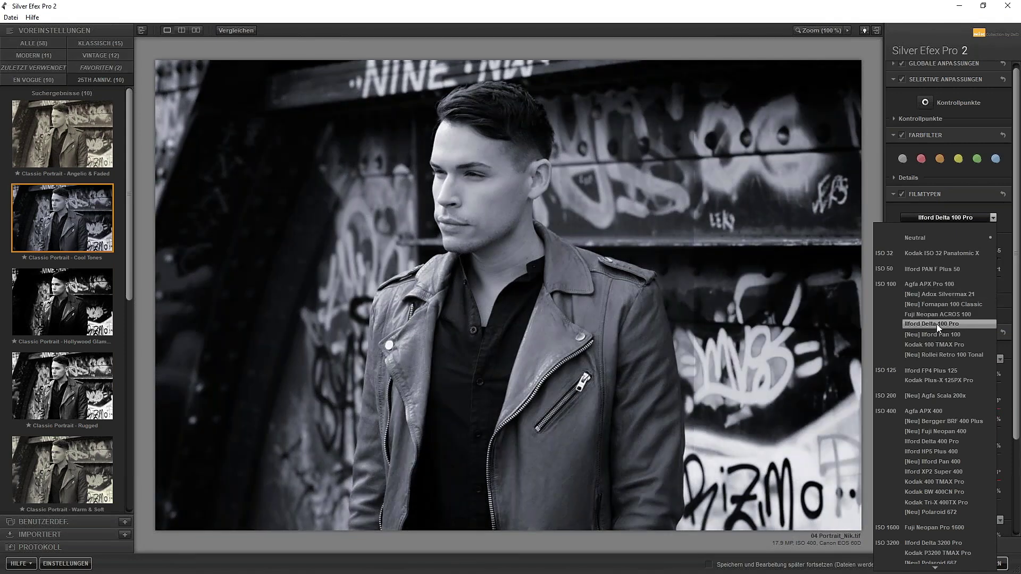
Try Angelic & Faded and Classic Portrait - Warm & Soft, then close Silver Efex.
left_click(60, 145)
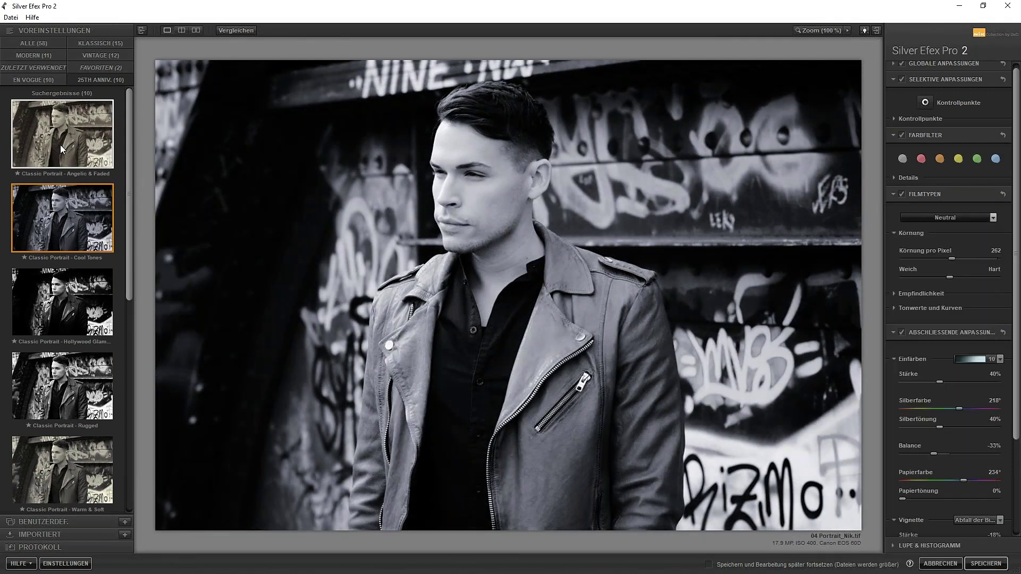
left_click(60, 145)
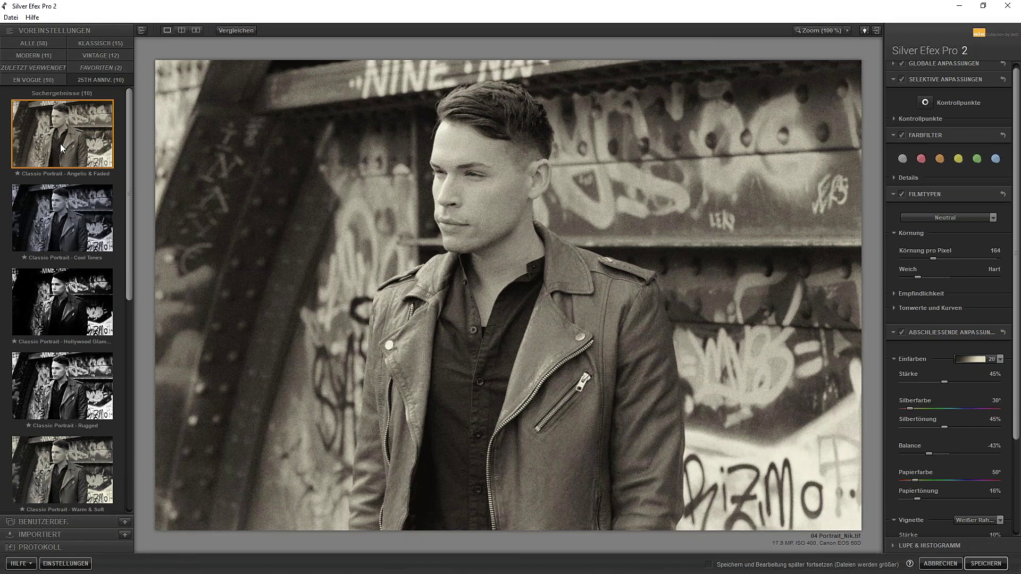
left_click(73, 473)
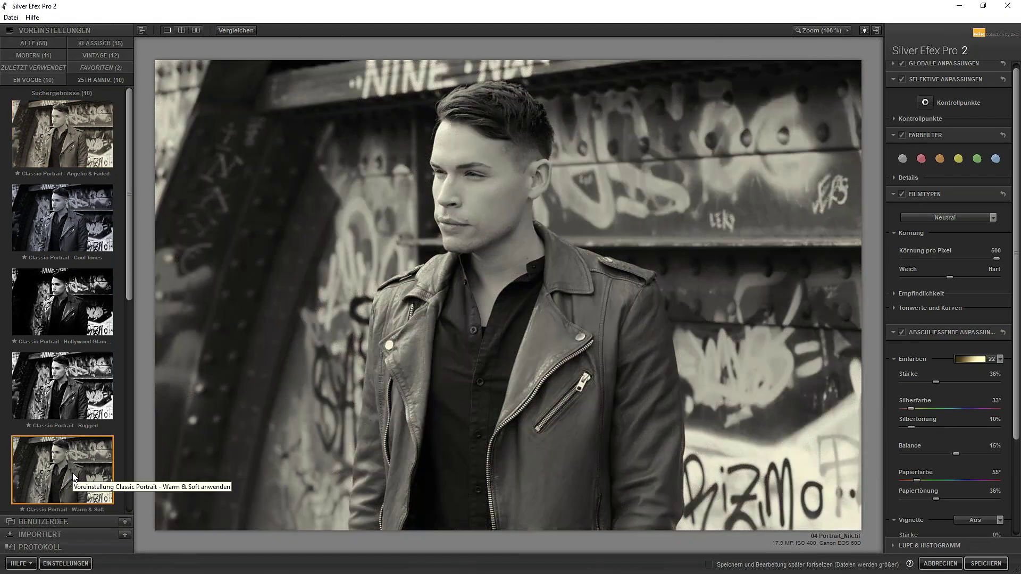
left_click(936, 564)
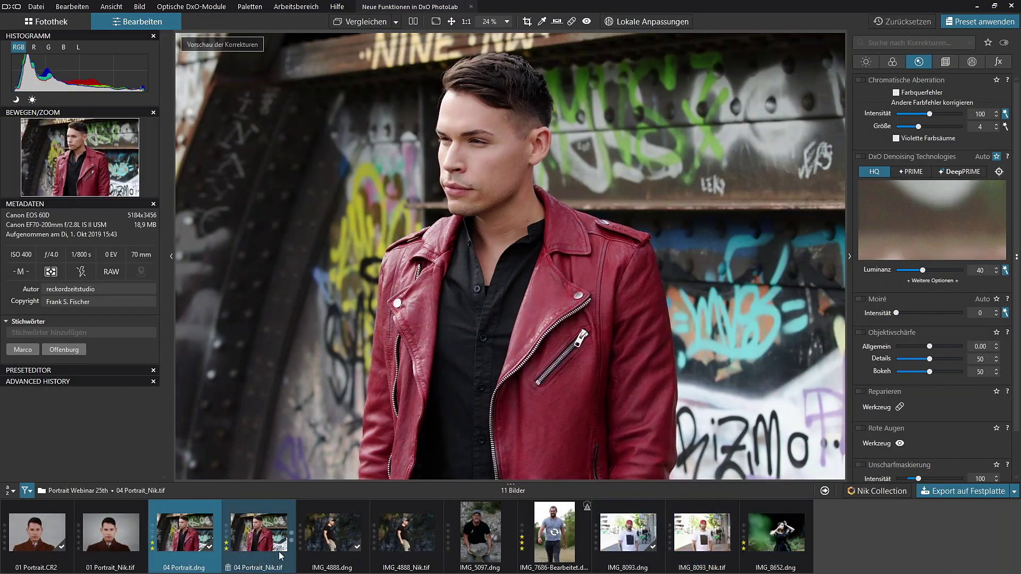
Send IMG_5097.dng, the man holding a rock, to Silver Efex Pro 2 via Nik Collection.
left_click(479, 538)
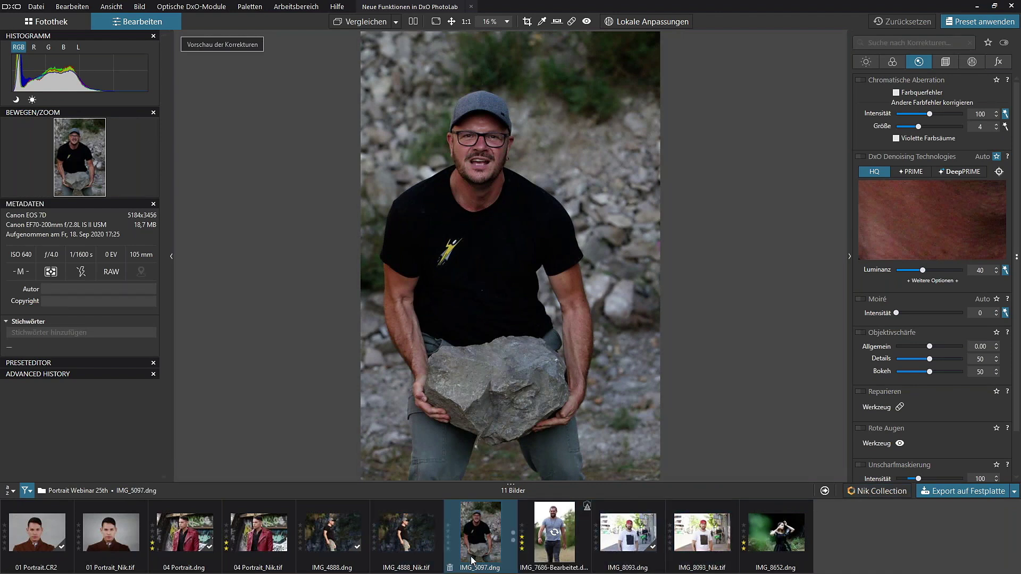
left_click(877, 491)
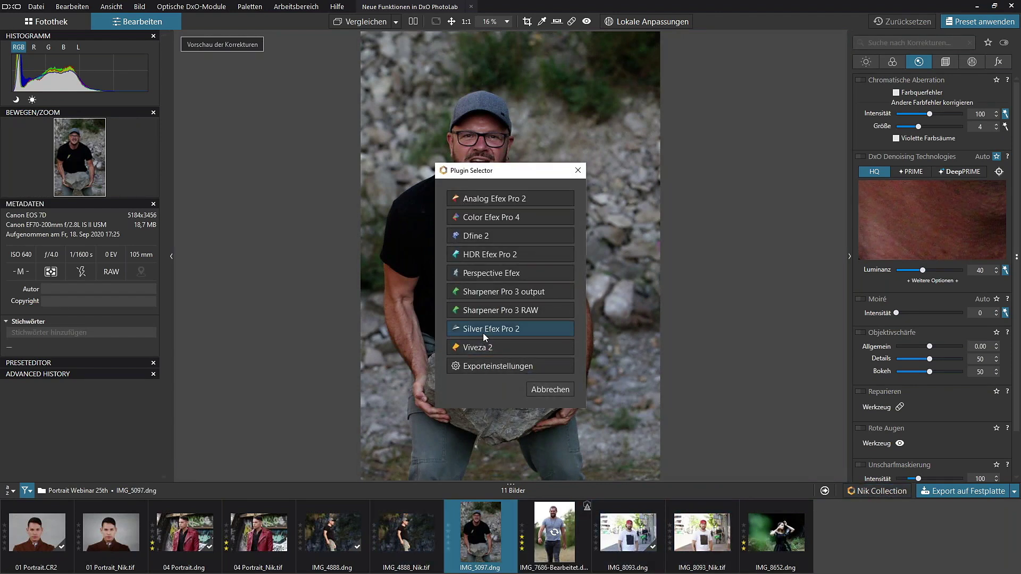
left_click(505, 328)
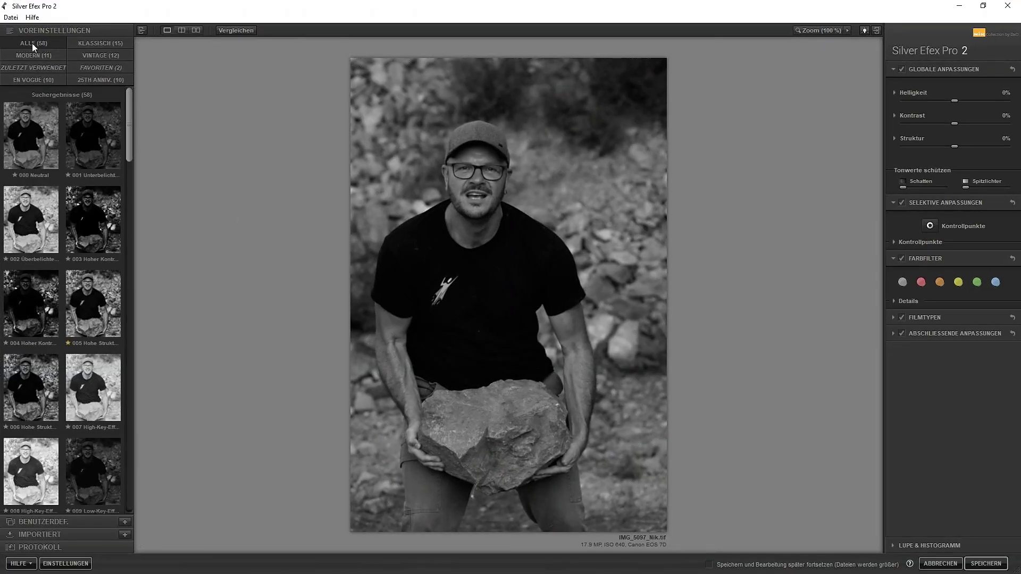
Compare the 25th Anniversary Classic Portrait presets with the original, then apply Classic Portrait - Rugged.
left_click(91, 79)
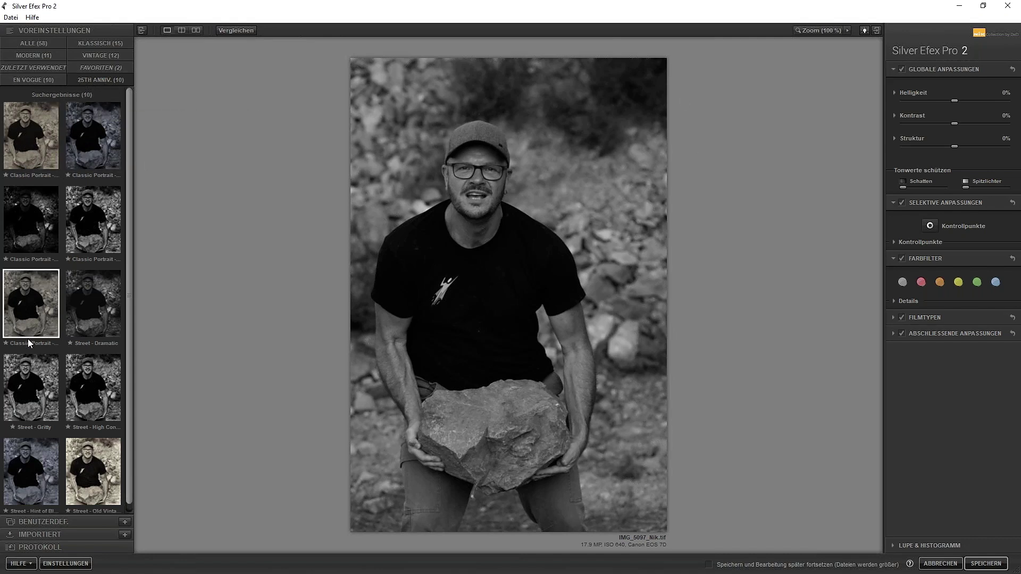
left_click(37, 132)
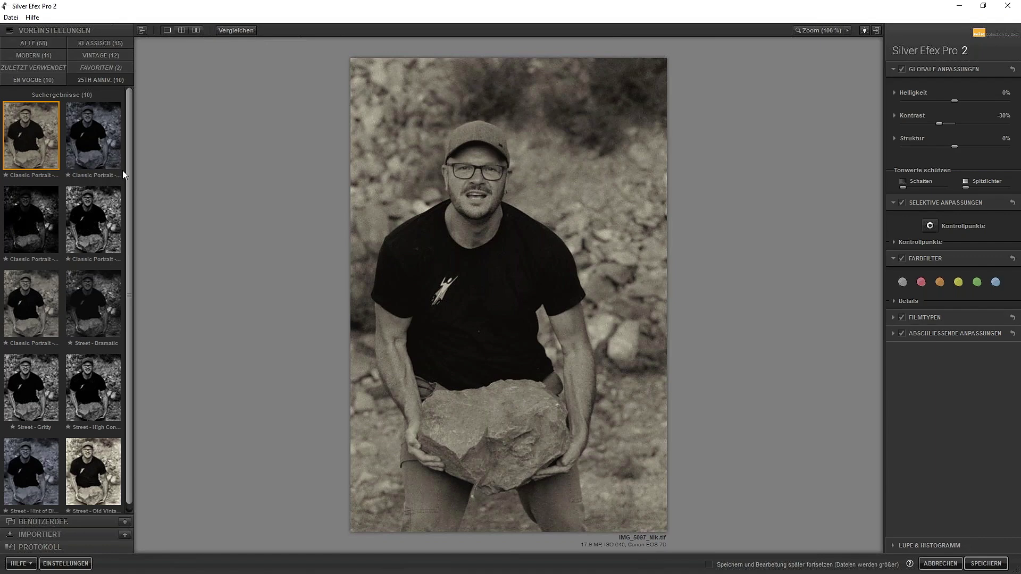
left_click(105, 149)
left_click(40, 215)
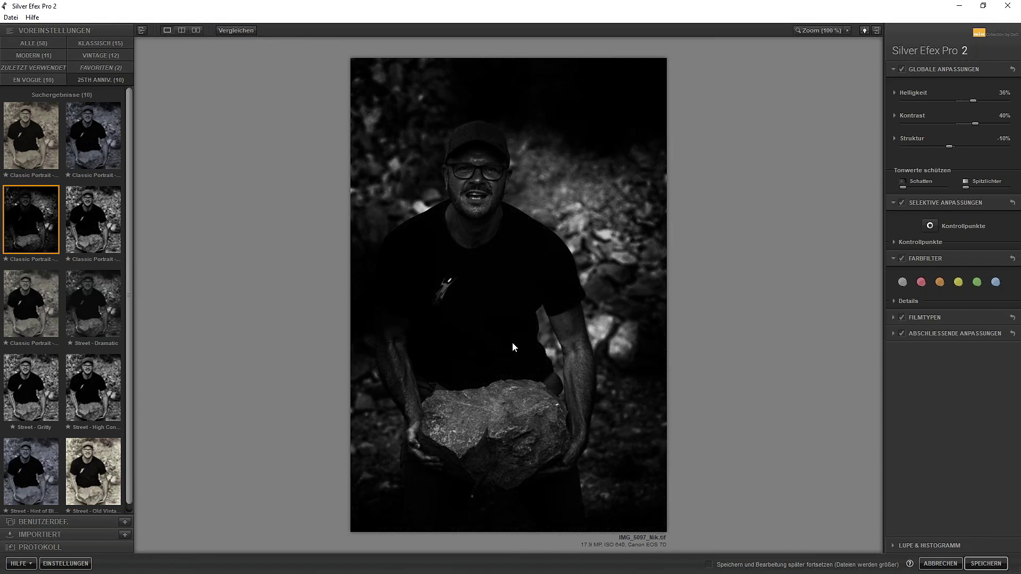
left_click(225, 30)
left_click(225, 31)
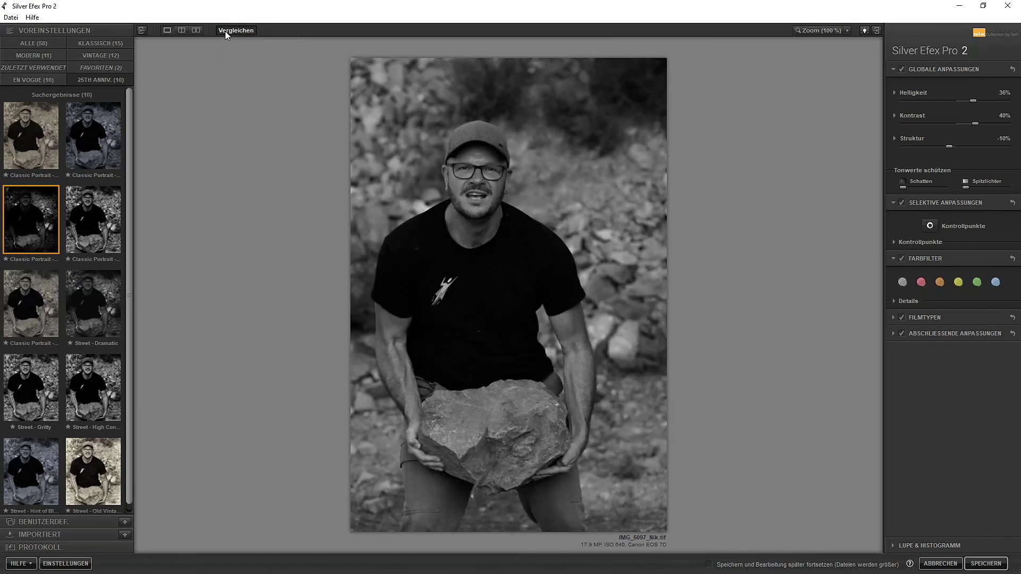
left_click(225, 31)
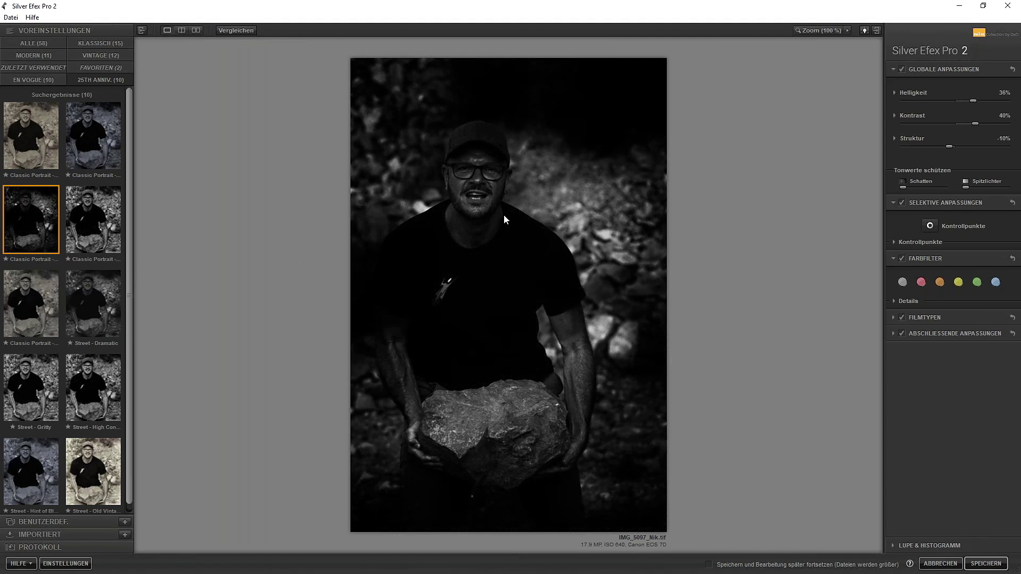
left_click(81, 224)
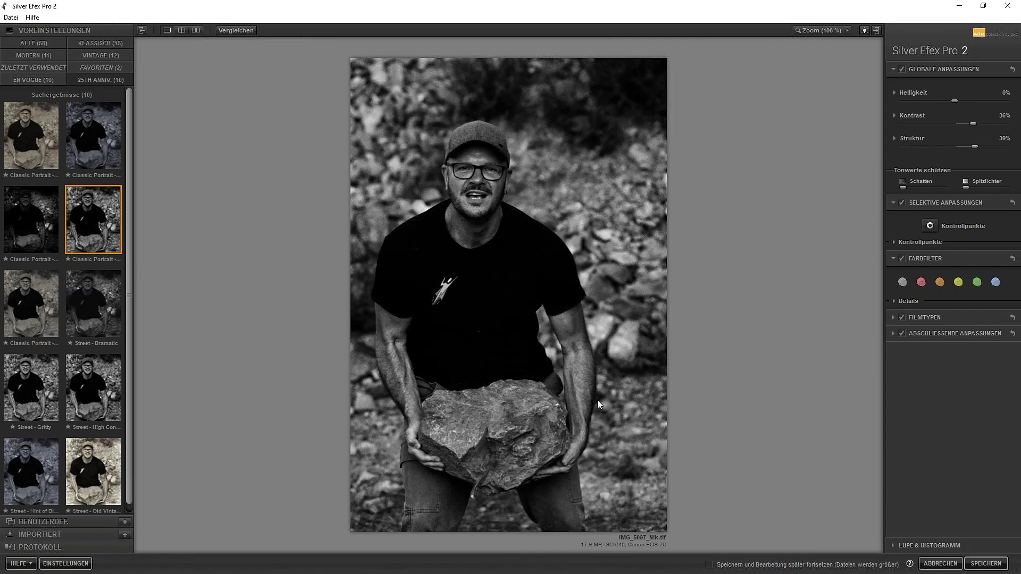
Place a control point in the upper-right stony background.
left_click(929, 226)
left_click(593, 203)
left_click(930, 227)
left_click(930, 226)
left_click(593, 195)
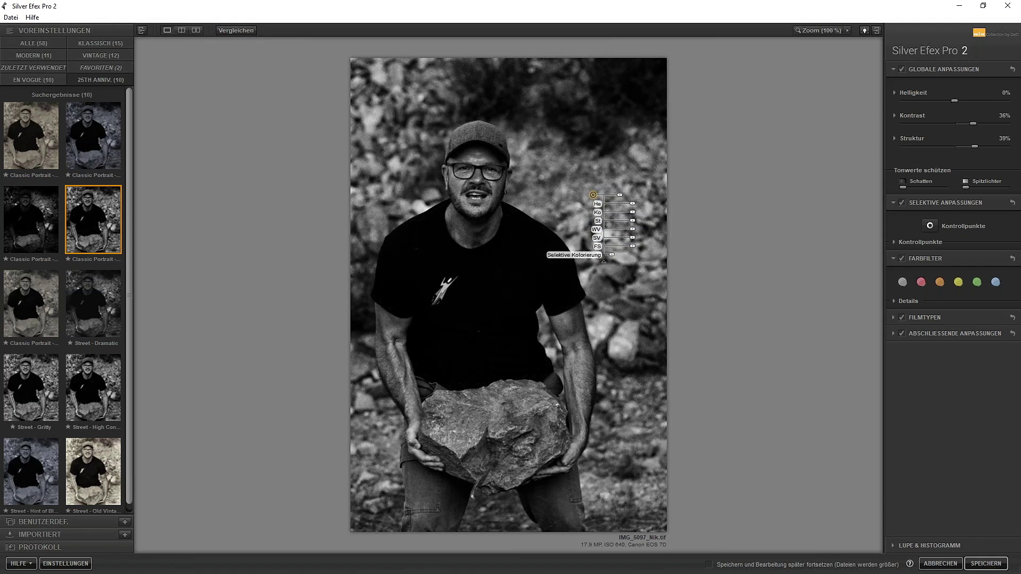
Set the point's brightness to -49% with more contrast, and move it beside the man.
left_click_drag(612, 256, 627, 256)
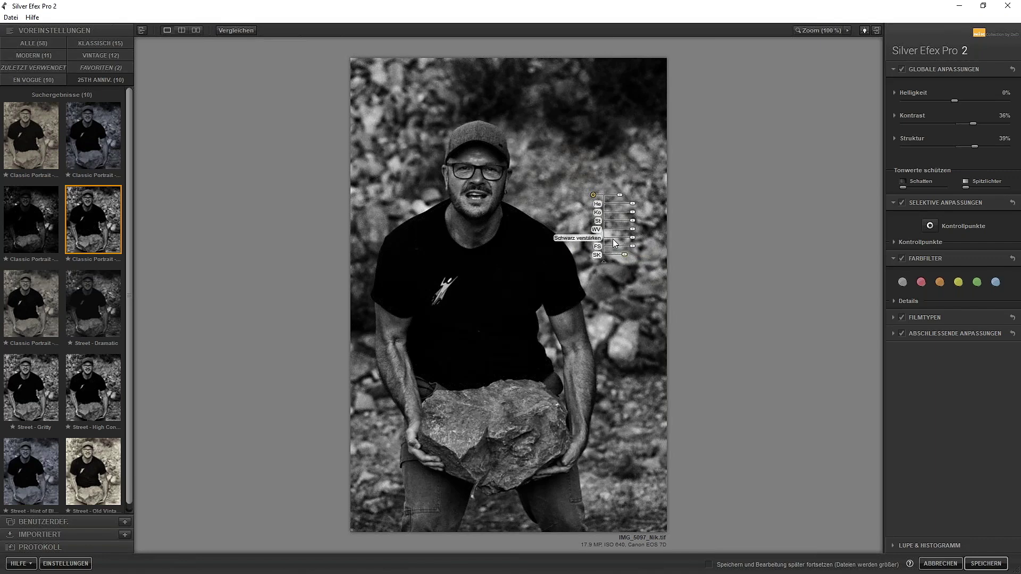
left_click_drag(634, 207, 626, 206)
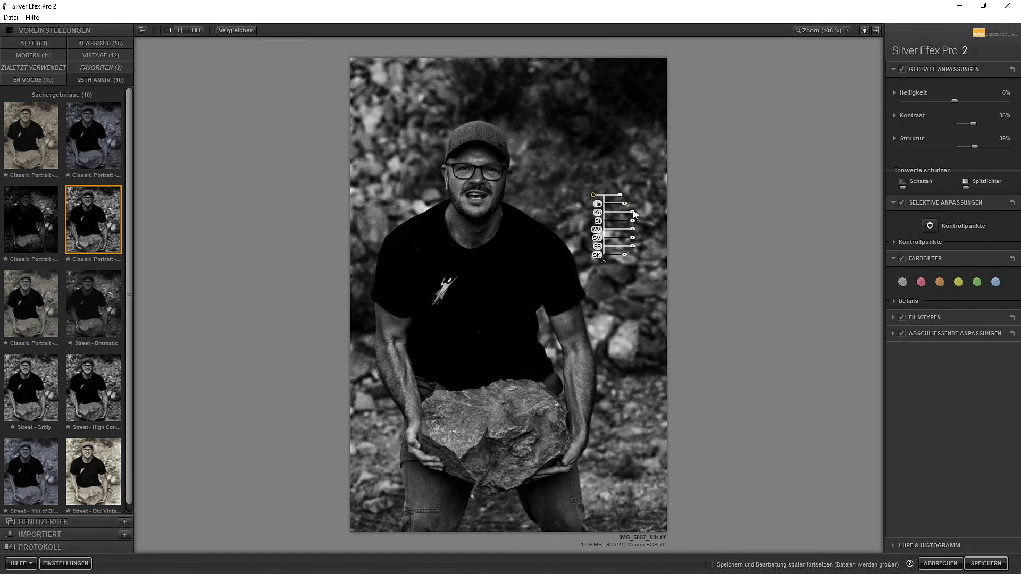
left_click_drag(634, 213, 611, 212)
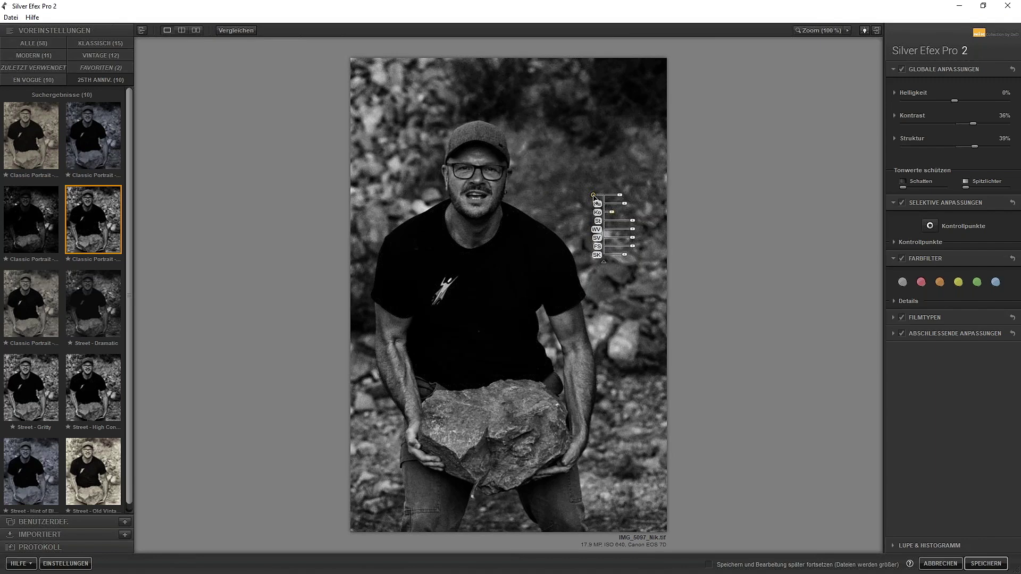
mouse_move(595, 197)
left_mouse_down()
mouse_move(629, 458)
mouse_move(614, 232)
left_mouse_up()
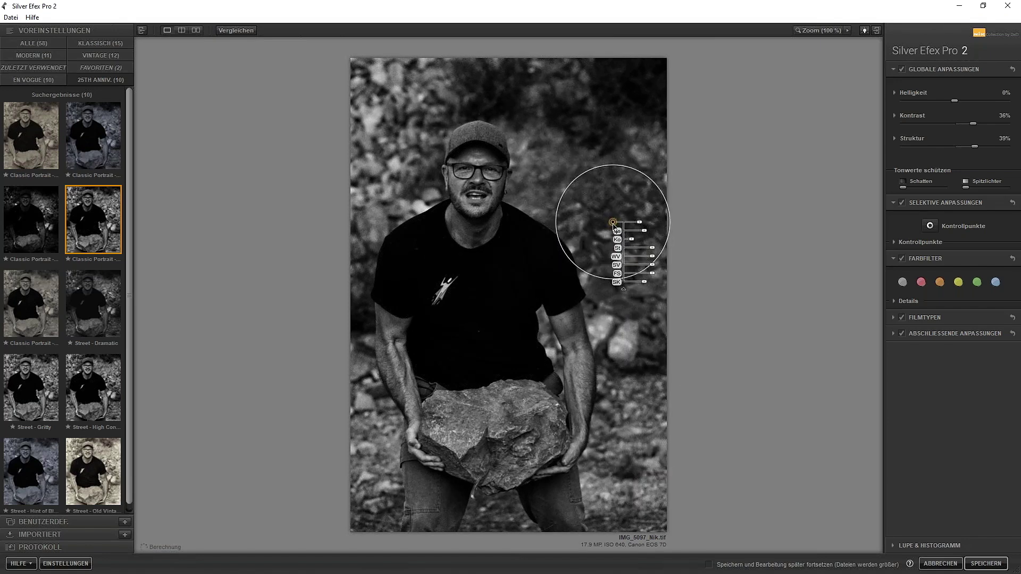
left_click_drag(615, 233, 607, 242)
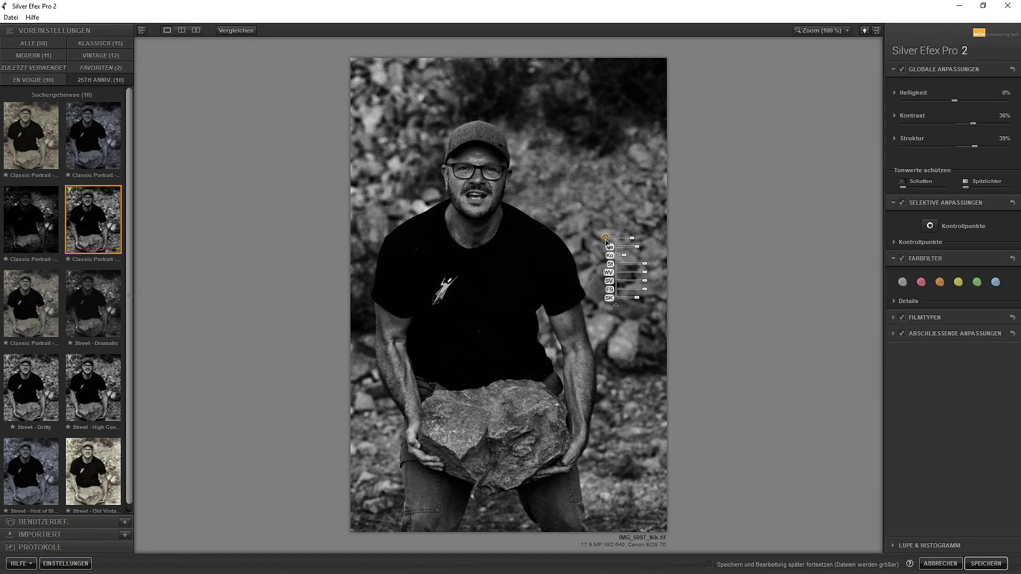
Add an upper-left background control point with reduced whites, and show the control point list.
left_click(344, 151)
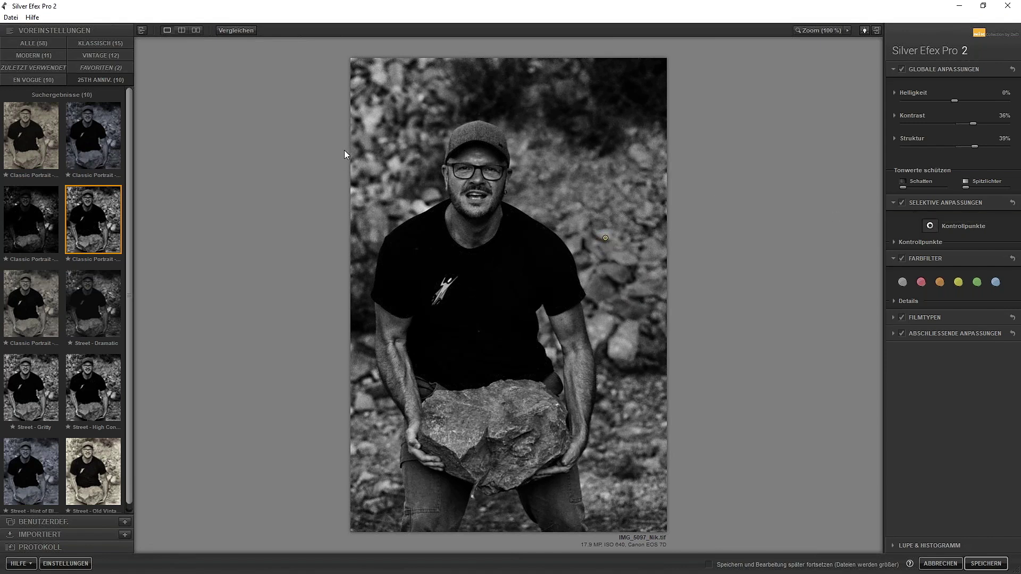
left_click(373, 134)
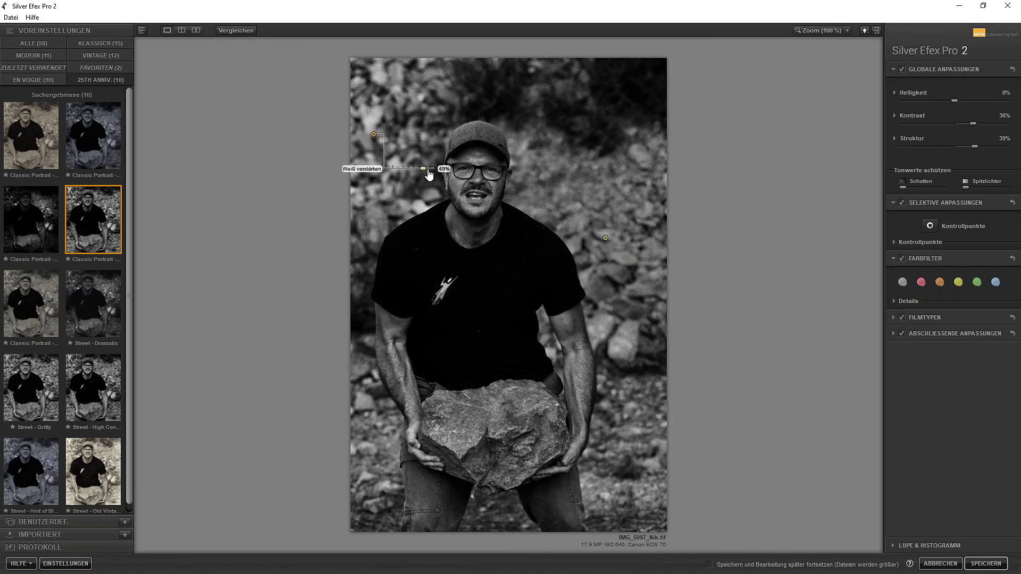
mouse_move(413, 169)
left_mouse_down()
mouse_move(392, 168)
mouse_move(437, 183)
mouse_move(432, 198)
left_mouse_up()
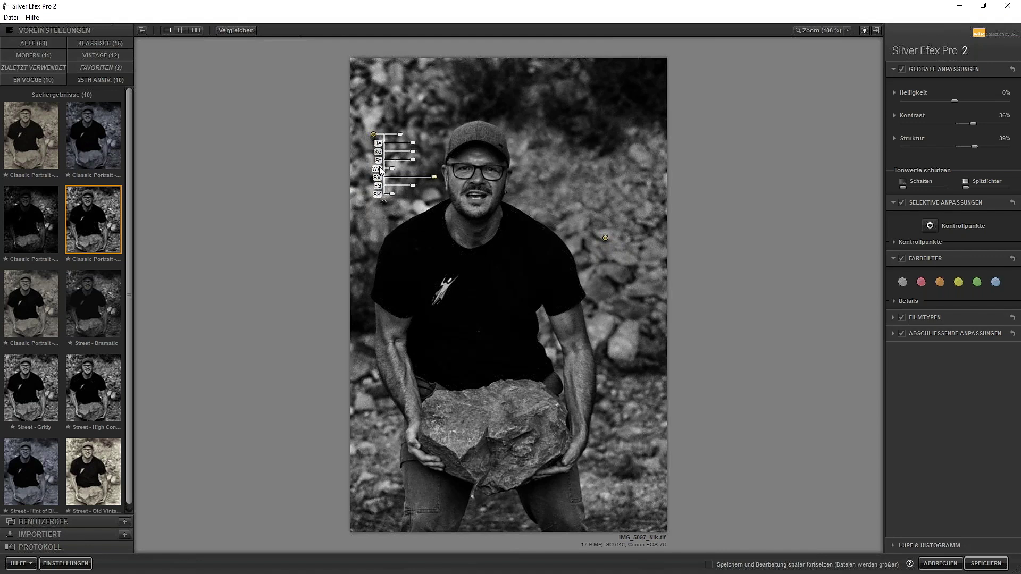
left_click(384, 200)
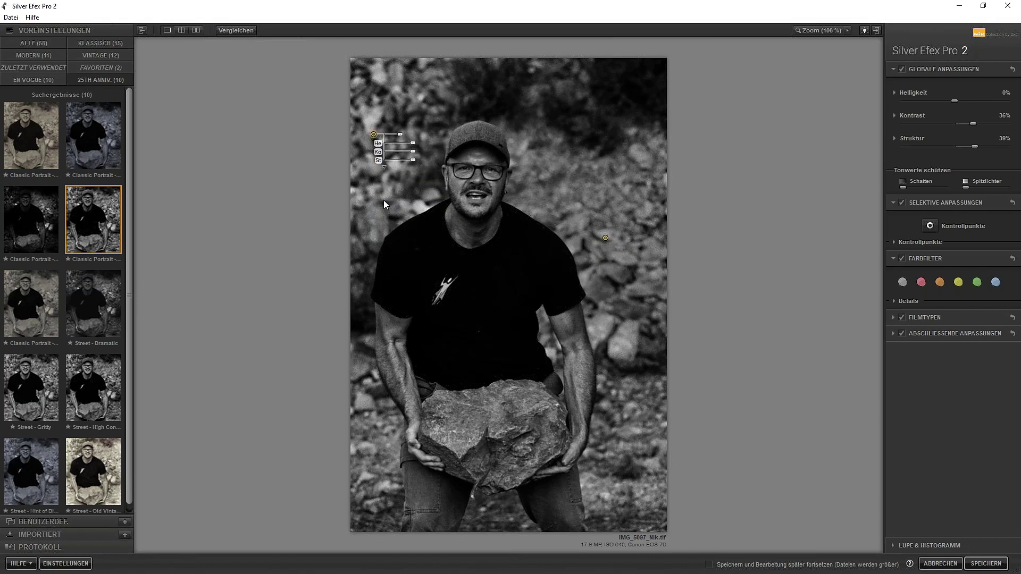
left_click(384, 167)
left_click(894, 242)
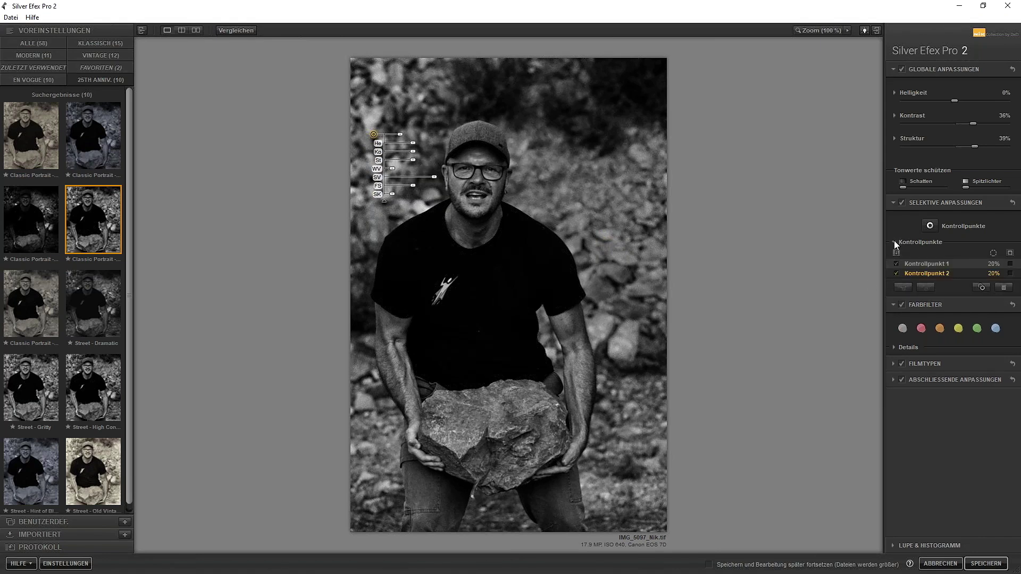
Enlarge control point 1's area using its mask, then brighten the face and add structure.
left_click(1010, 265)
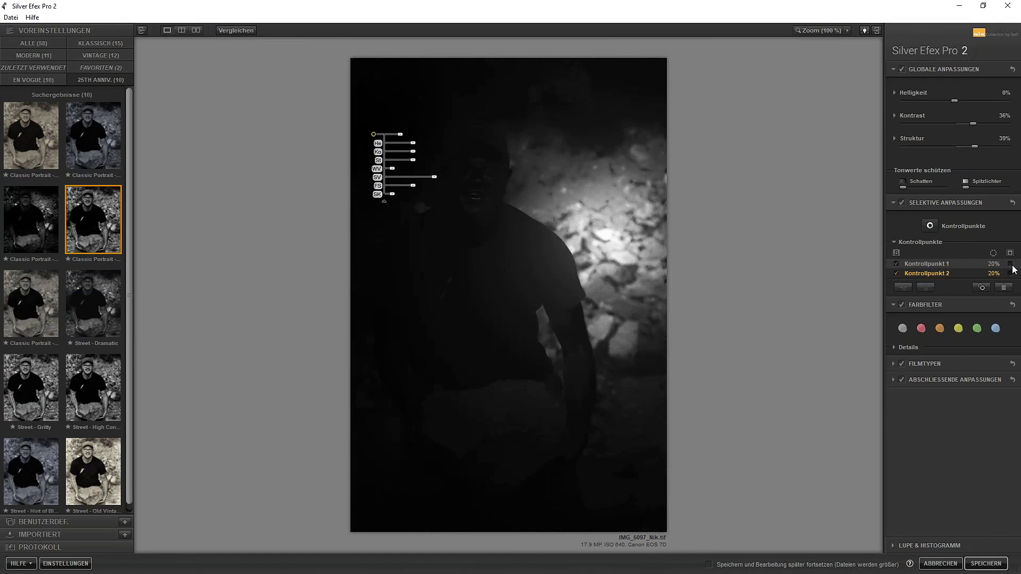
left_click(615, 238)
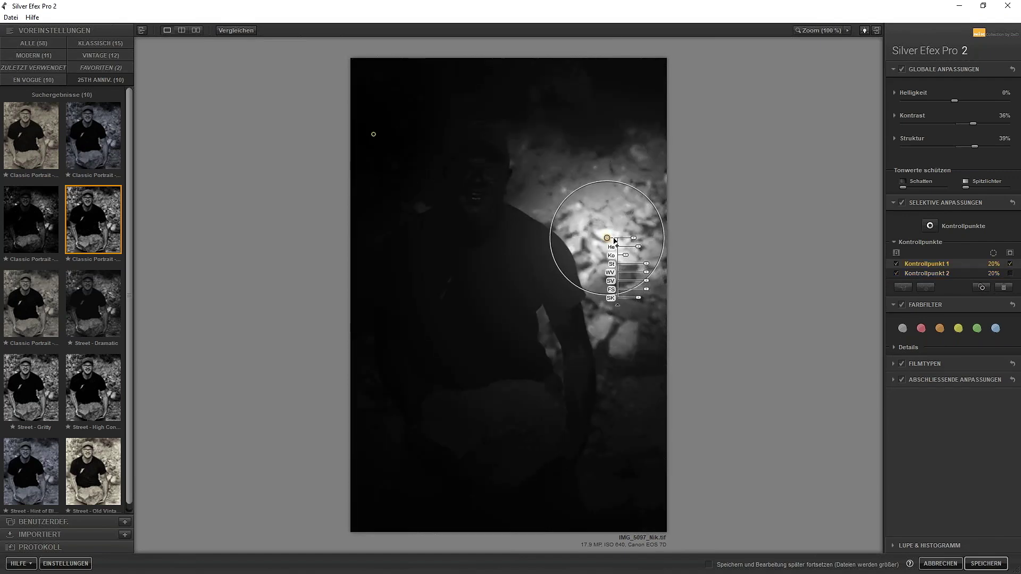
mouse_move(614, 238)
left_mouse_down()
mouse_move(647, 234)
mouse_move(470, 159)
mouse_move(477, 178)
left_mouse_up()
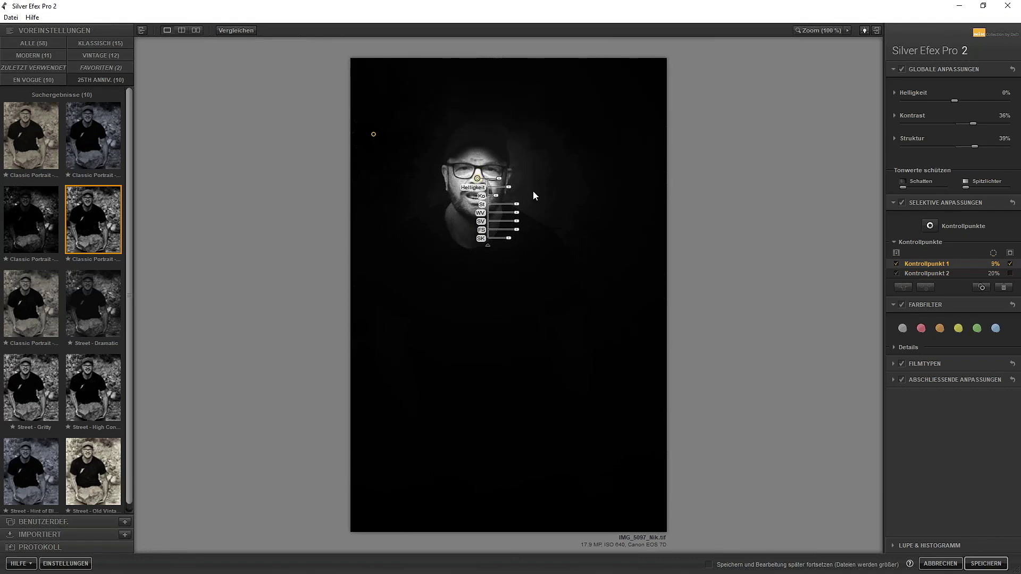
left_click(1010, 263)
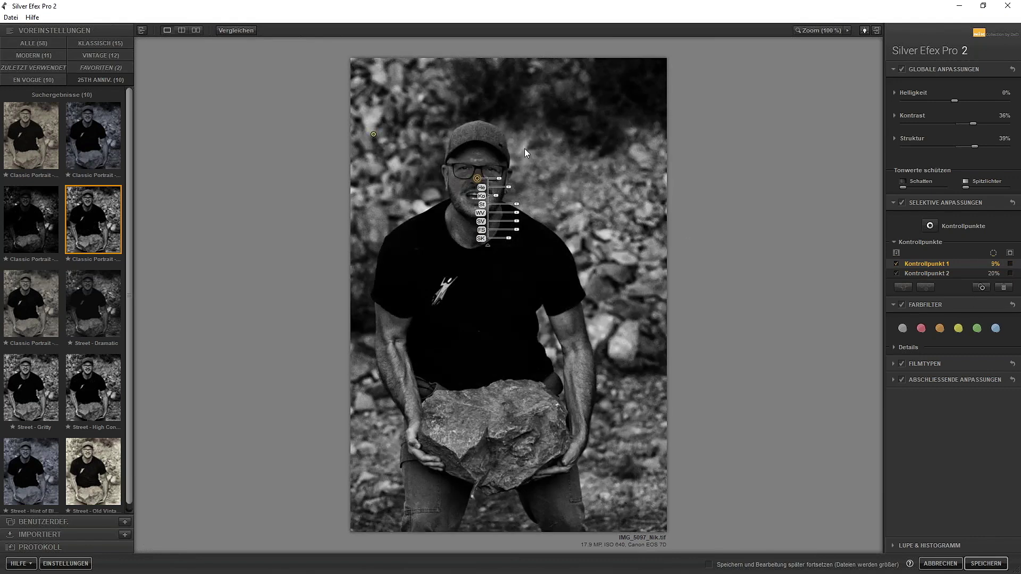
mouse_move(509, 187)
left_mouse_down()
mouse_move(524, 189)
mouse_move(509, 196)
left_mouse_up()
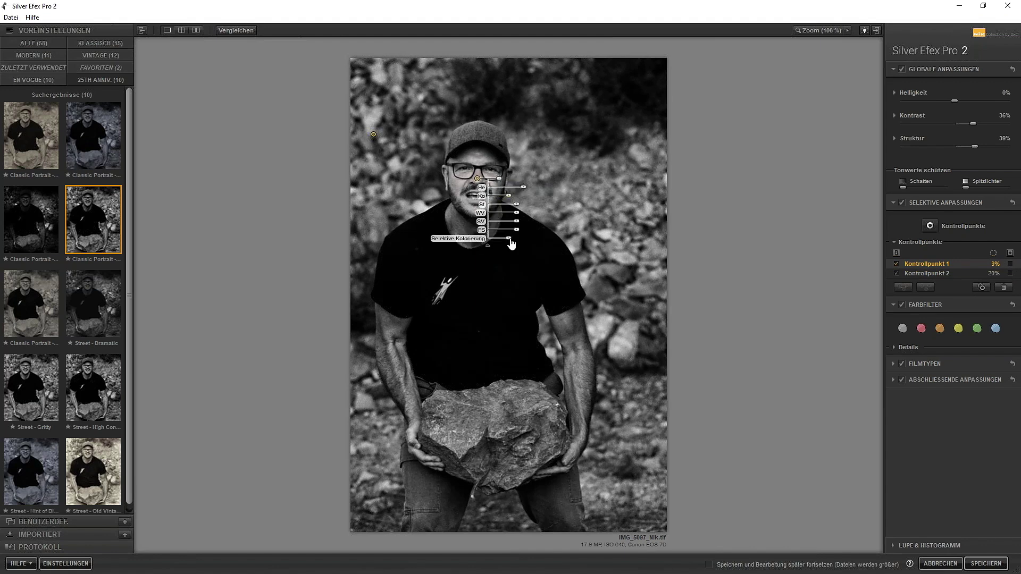
left_click_drag(516, 230, 538, 230)
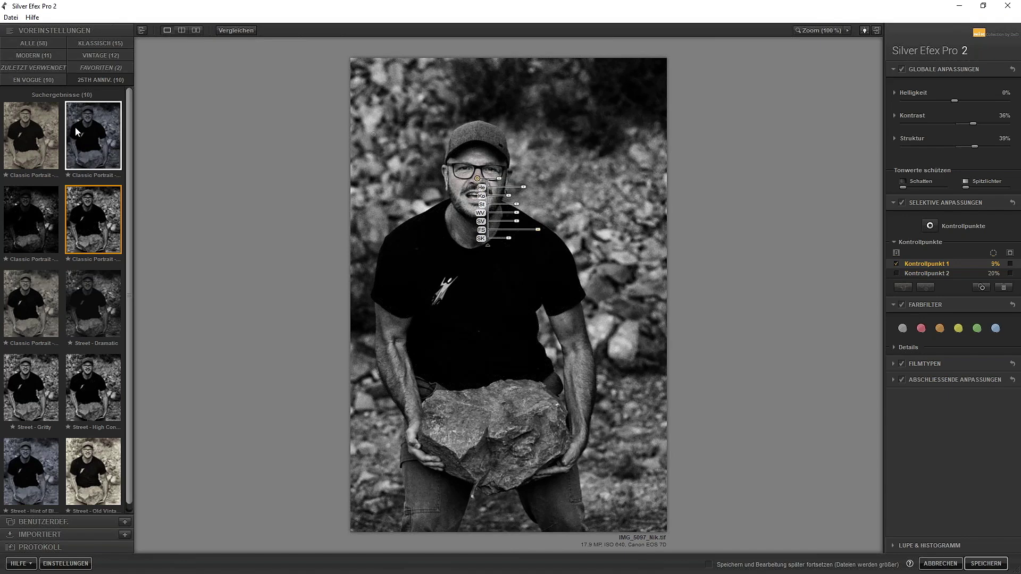
Try the sepia portrait preset and delete the face control point.
left_click(28, 144)
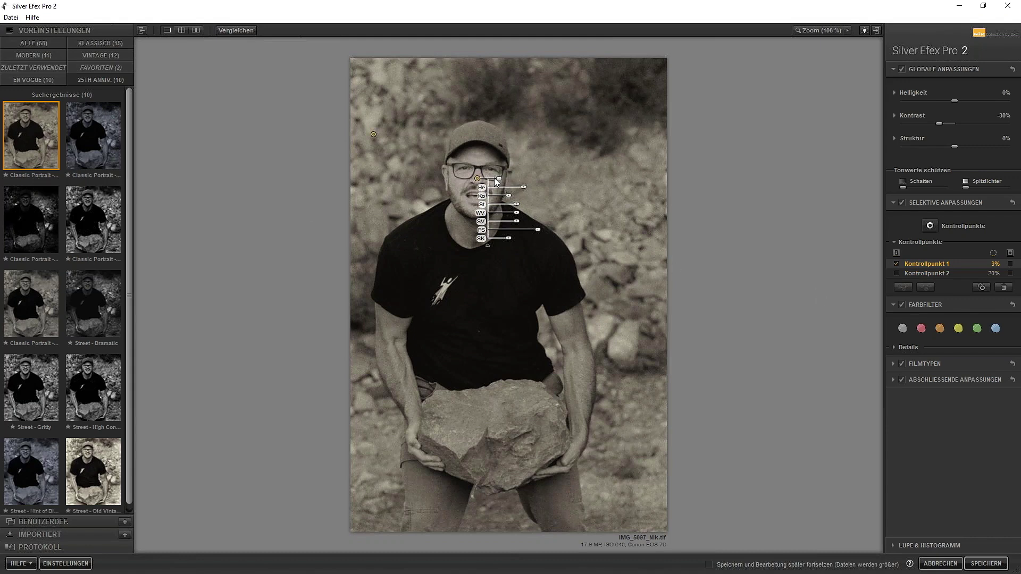
key("Delete")
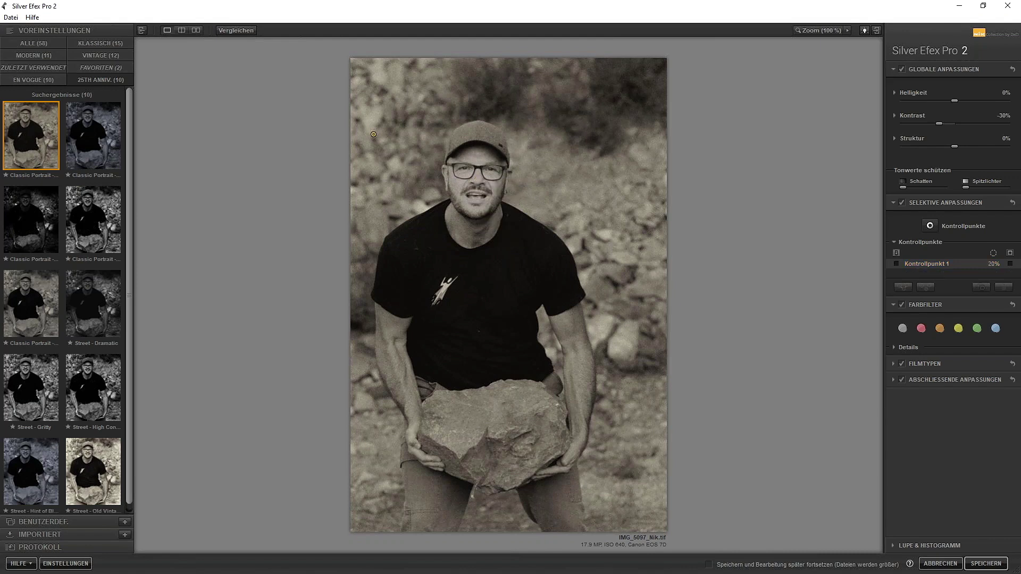
left_click(374, 134)
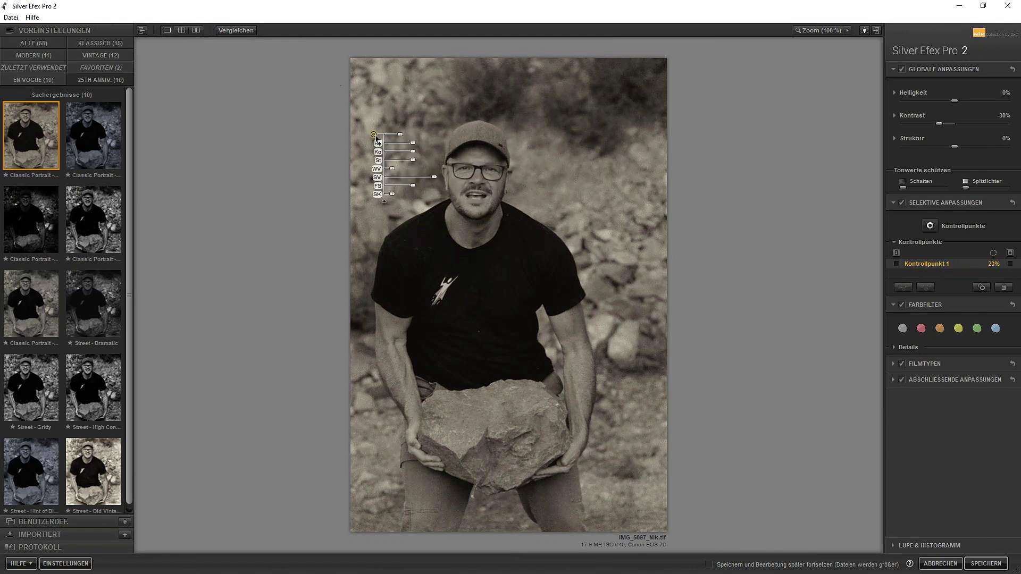
Try Cool Tones, dark high-contrast and Warm & Soft presets, then cancel Silver Efex.
left_click(85, 143)
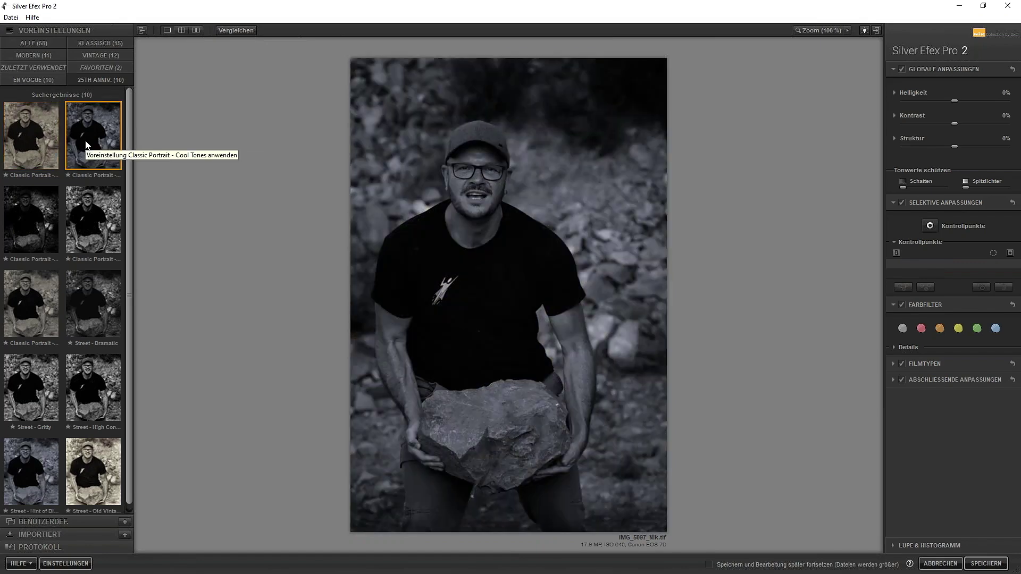
left_click(36, 216)
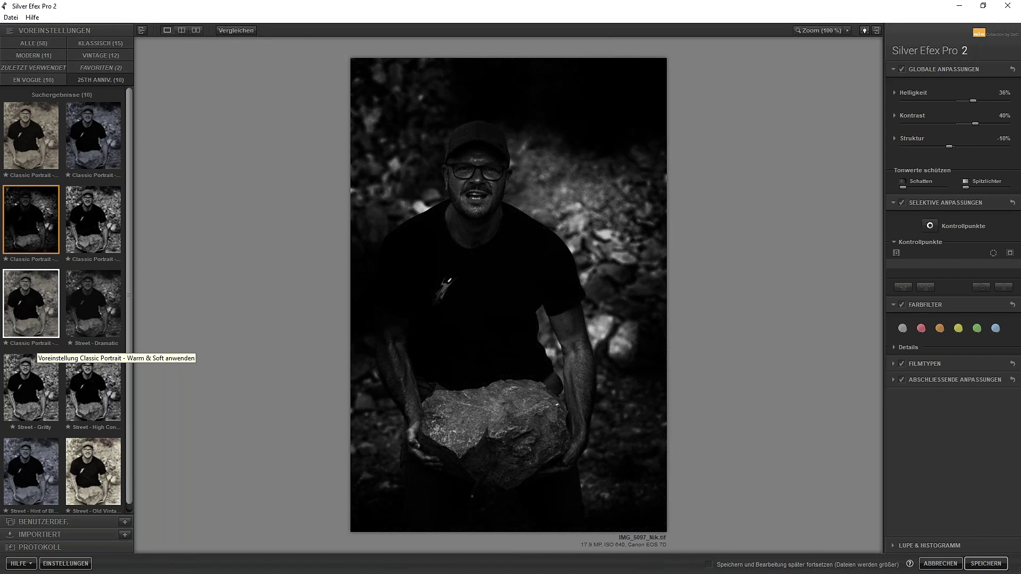
left_click(36, 315)
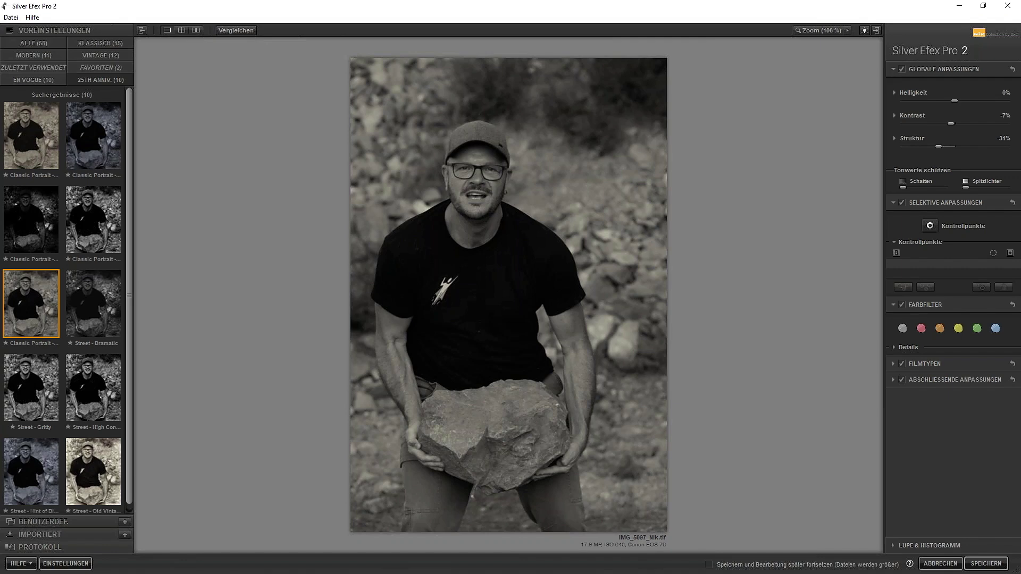
left_click(939, 565)
Dismiss the Nik plug-in list and select 04 Portrait.dng in the filmstrip.
left_click(885, 492)
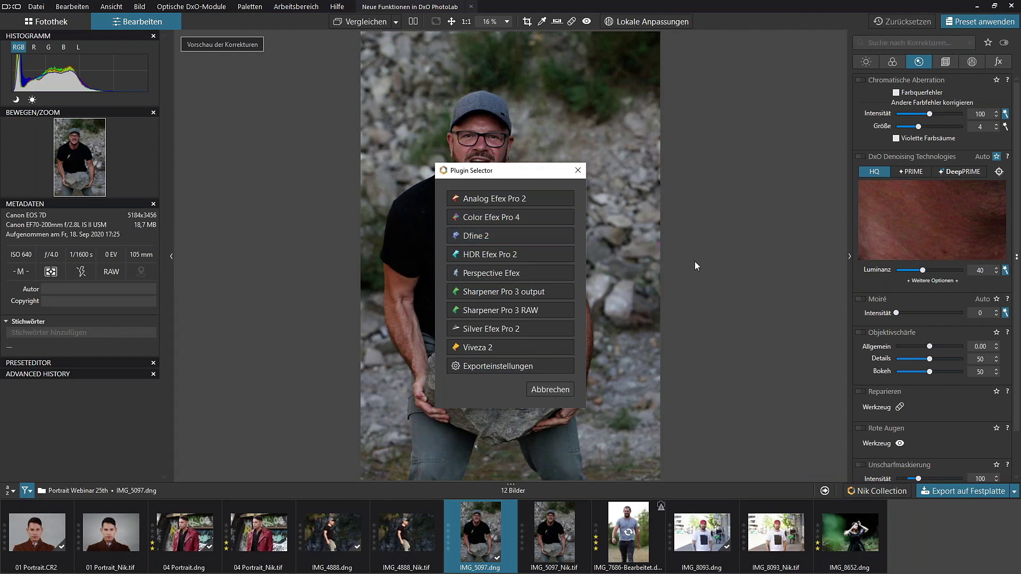
left_click(556, 390)
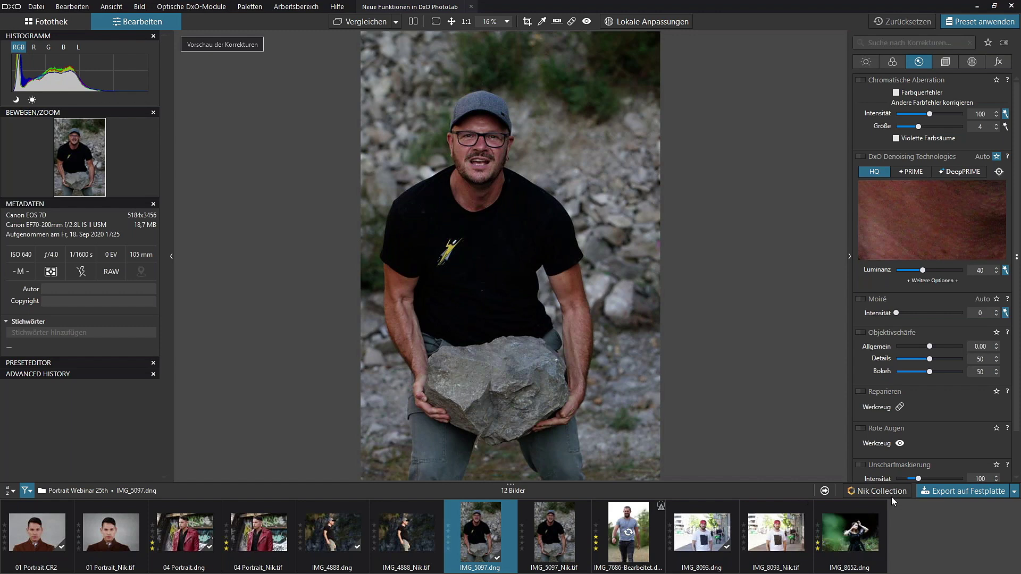
mouse_move(184, 533)
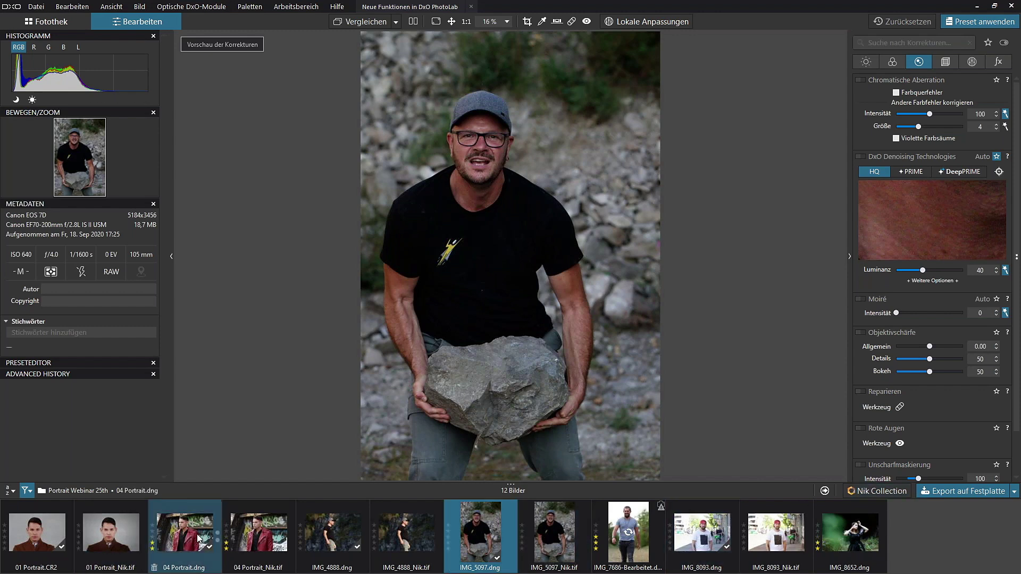
left_click(202, 535)
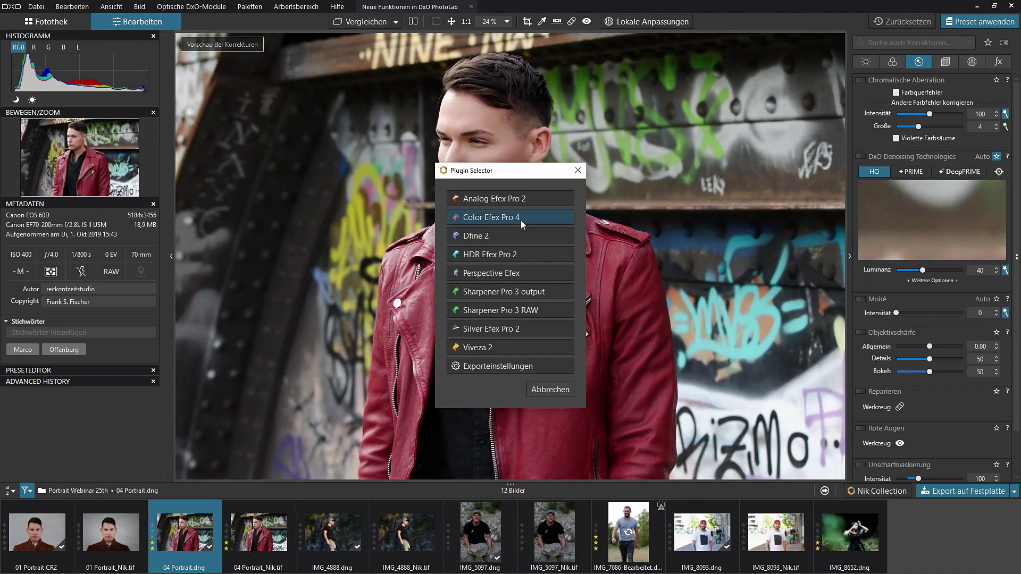
Send the red-jacket portrait to Color Efex Pro 4 and apply the Classic Portrait - Smooth Skin recipe.
double_click(522, 220)
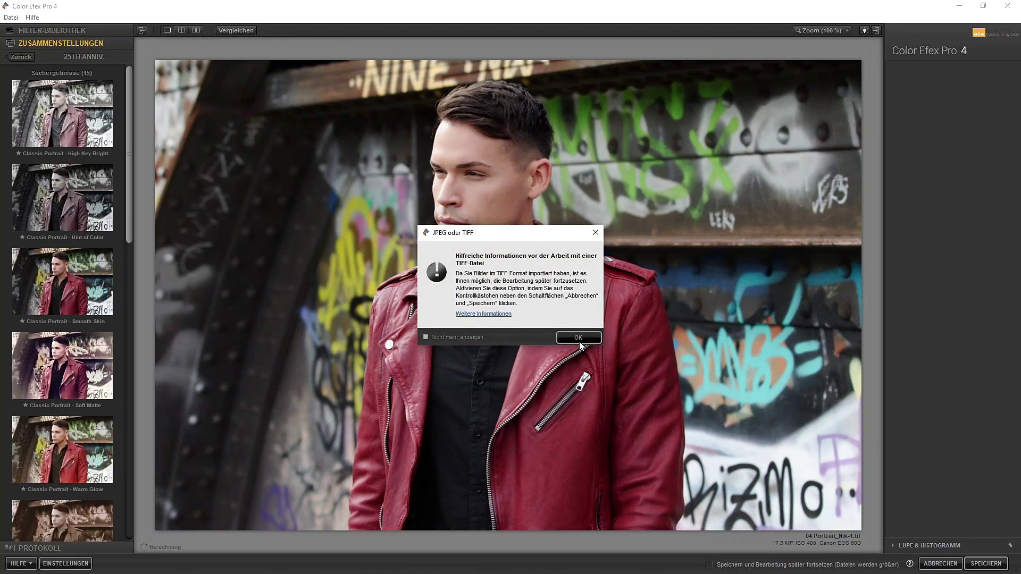
left_click(579, 342)
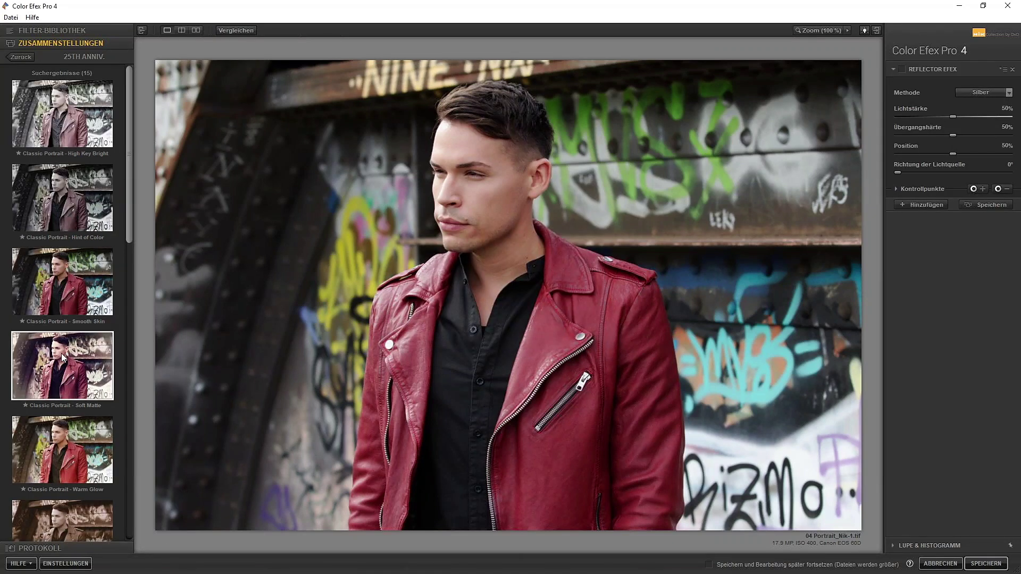
left_click(68, 286)
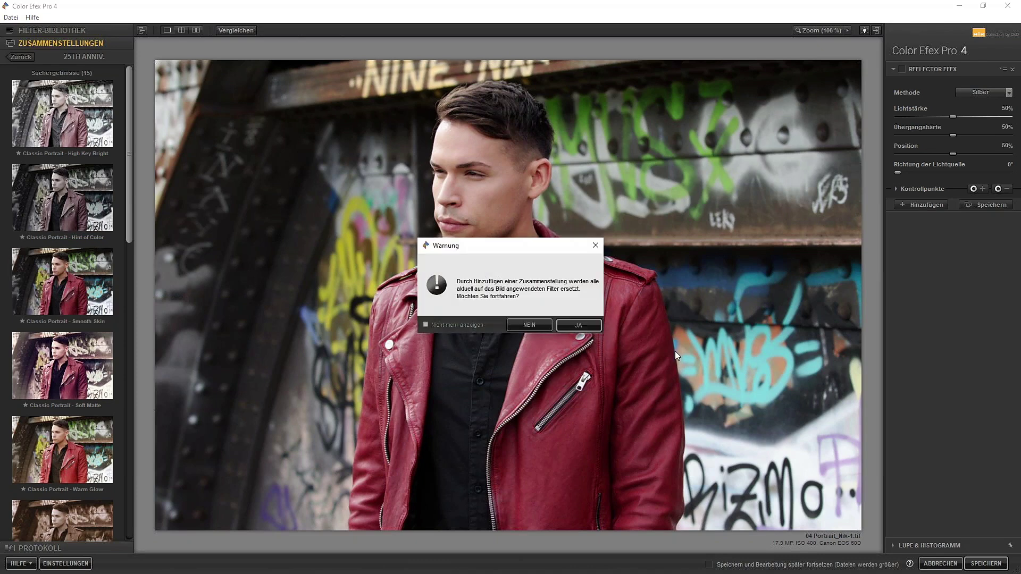
left_click(581, 324)
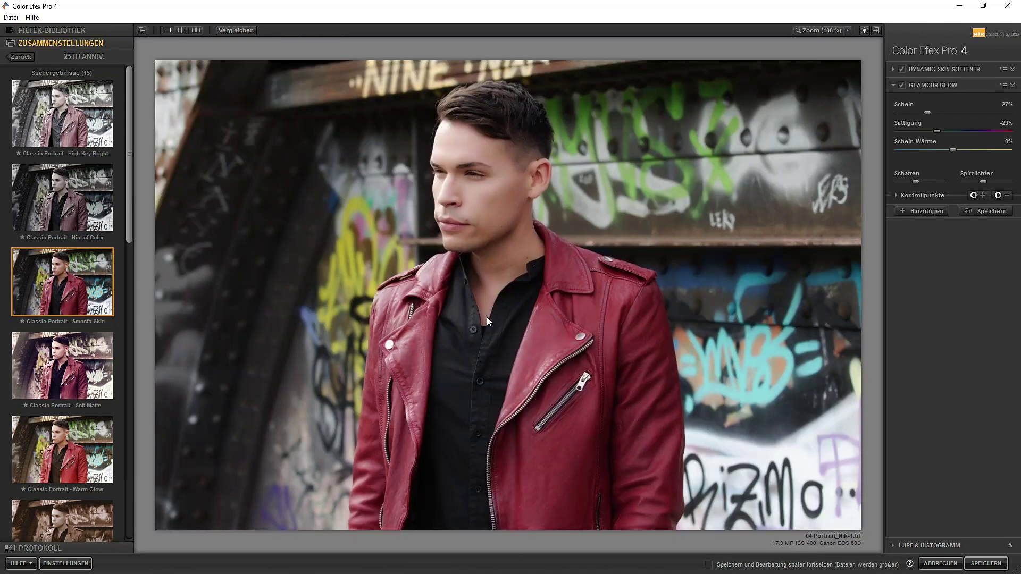
Add a Darken / Lighten Center filter with centre brightness 50% and edges -100%.
left_click(66, 29)
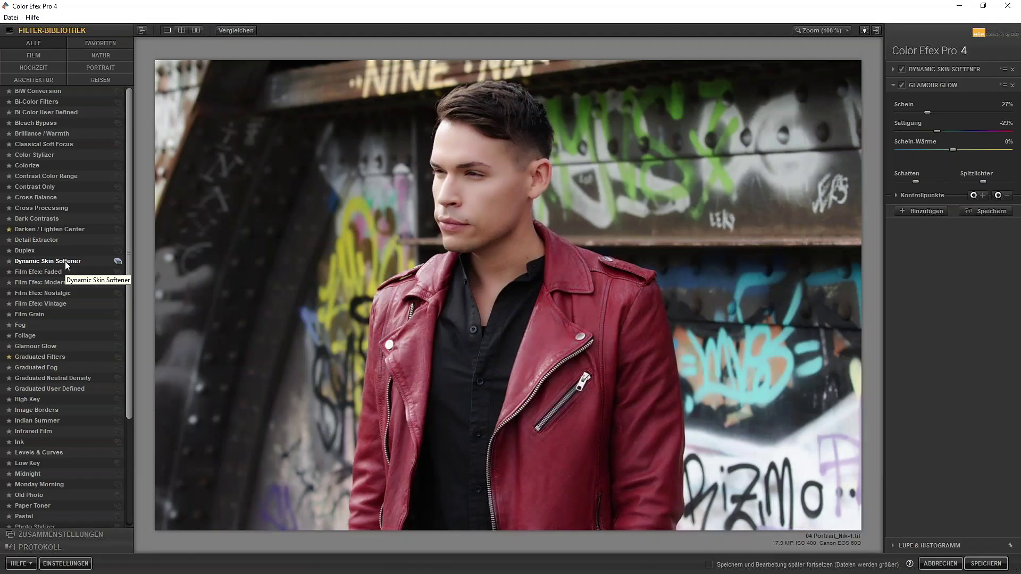
left_click(60, 228)
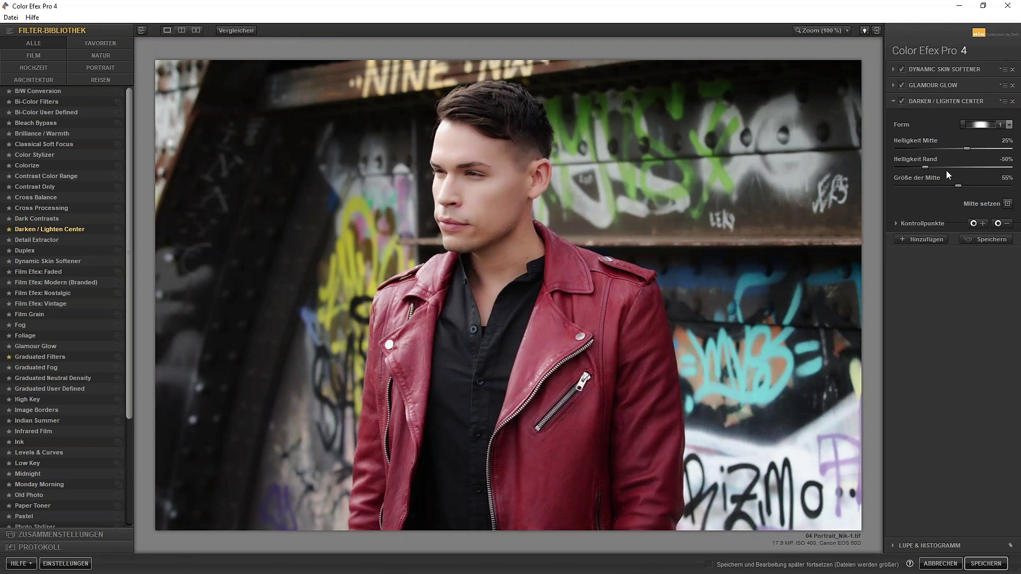
left_click_drag(968, 148, 986, 148)
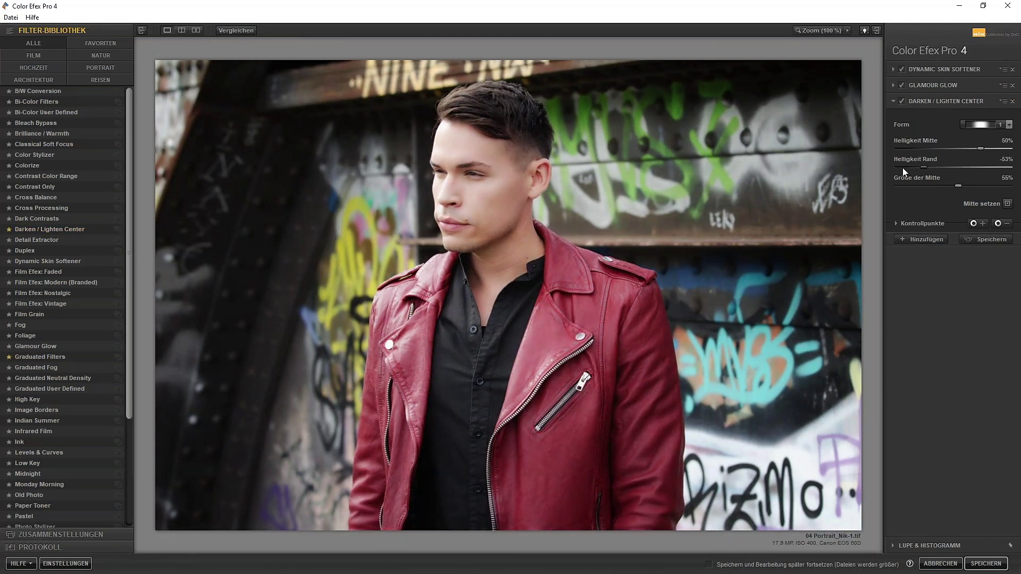
left_click_drag(903, 168, 854, 177)
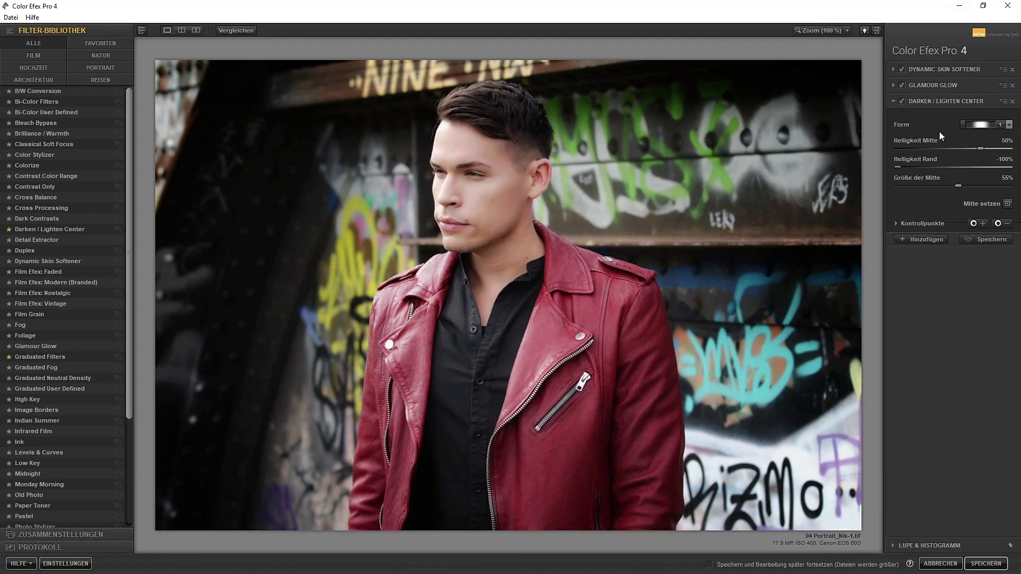
Save the current filter stack as the custom recipe 'Smooth Skin 02' and find it under user-defined recipes.
left_click(991, 240)
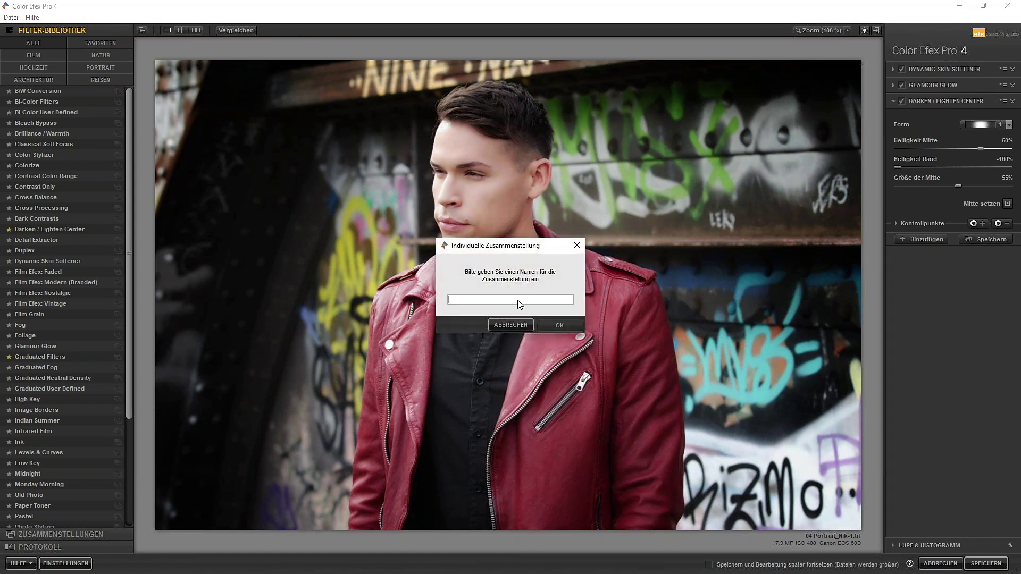
type("S")
type("mootg")
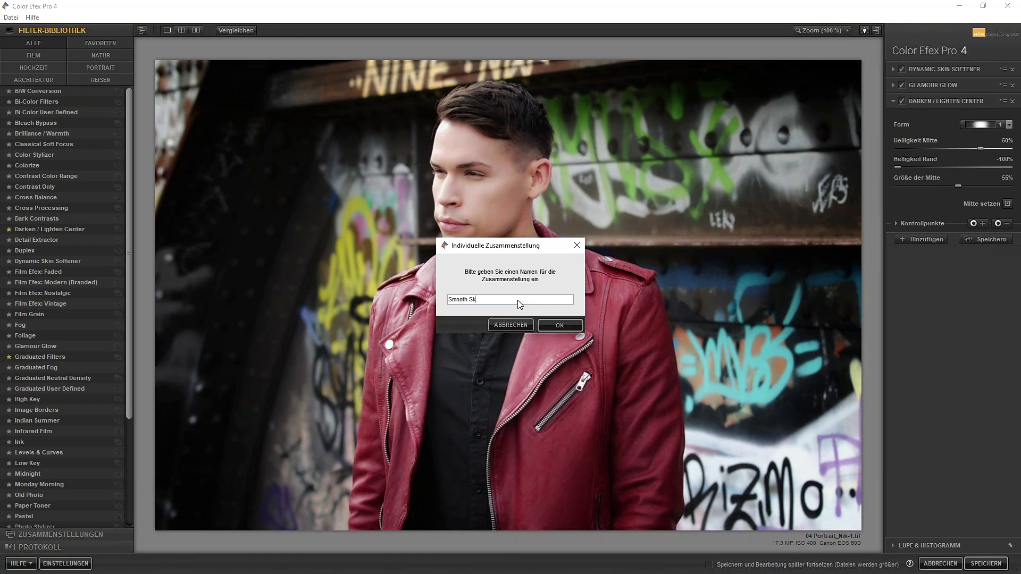
type(" 02")
left_click(553, 324)
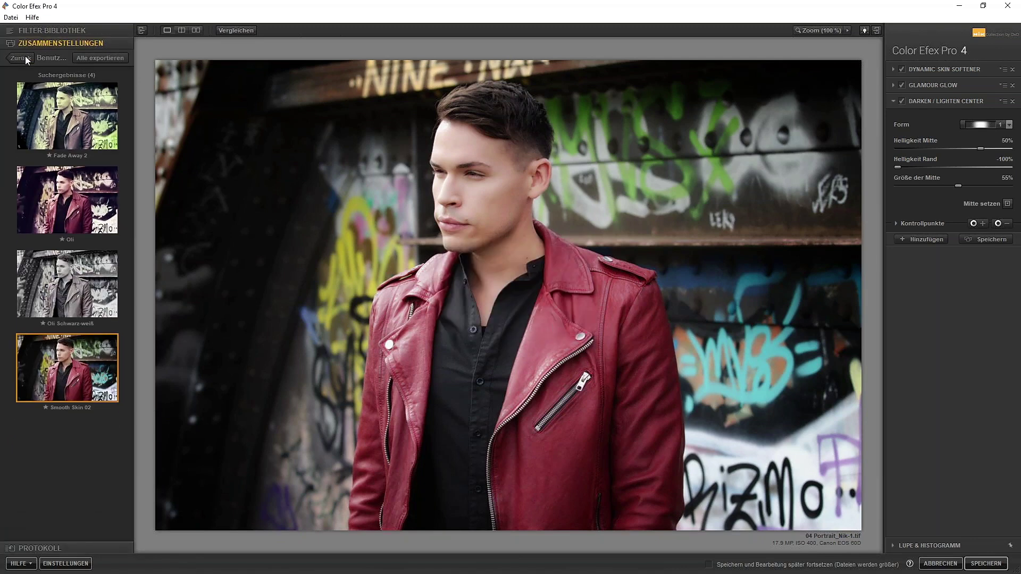
left_click(24, 58)
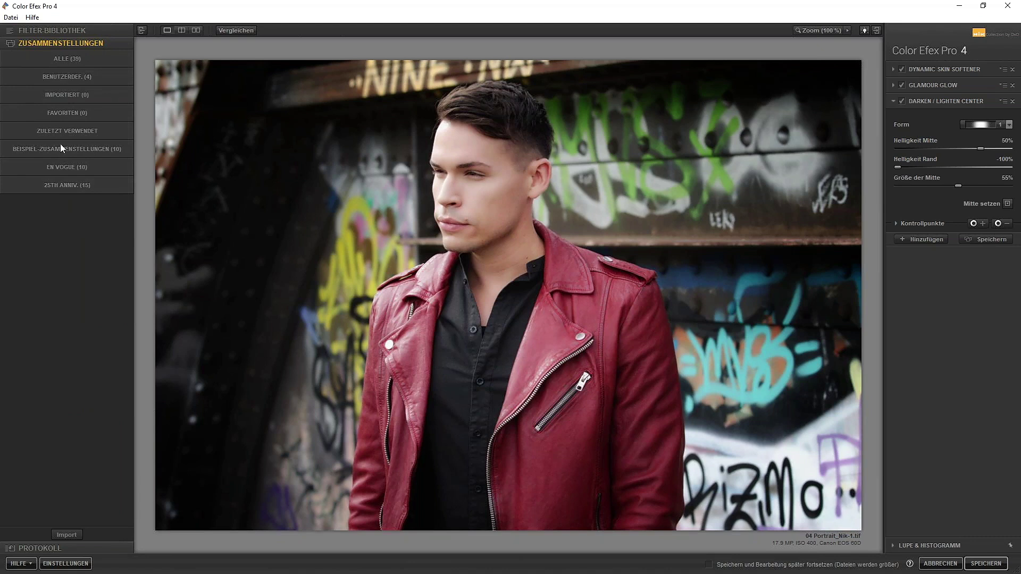
left_click(72, 76)
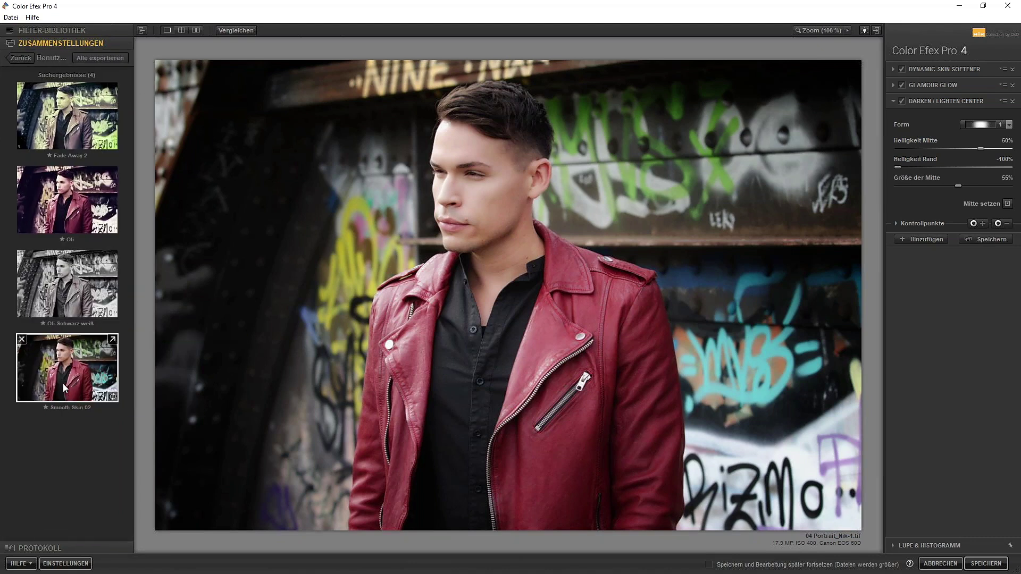
Replace the filters with the original Smooth Skin recipe from the 25th anniversary recipes.
left_click(31, 59)
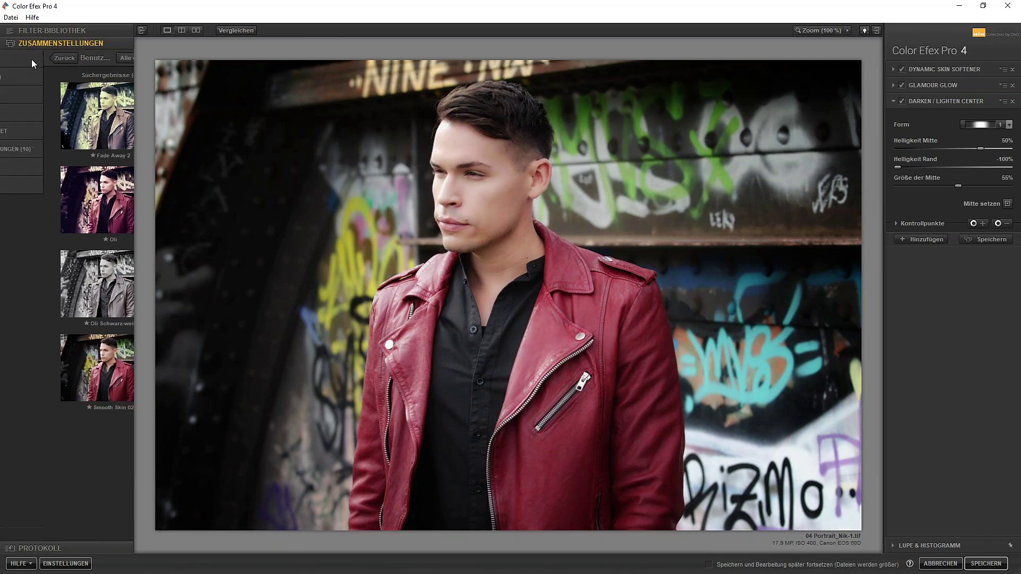
left_click(76, 185)
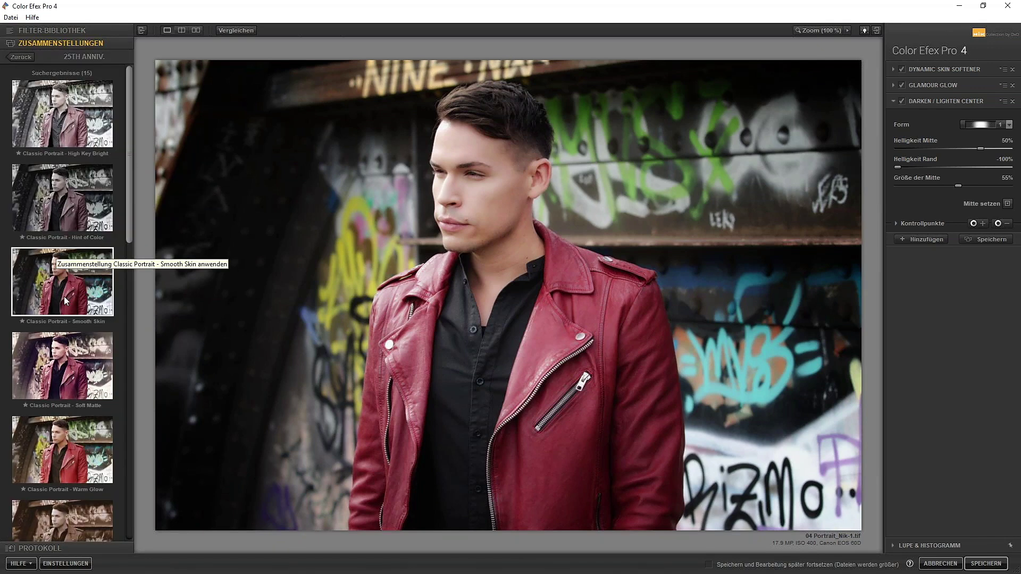
left_click(64, 300)
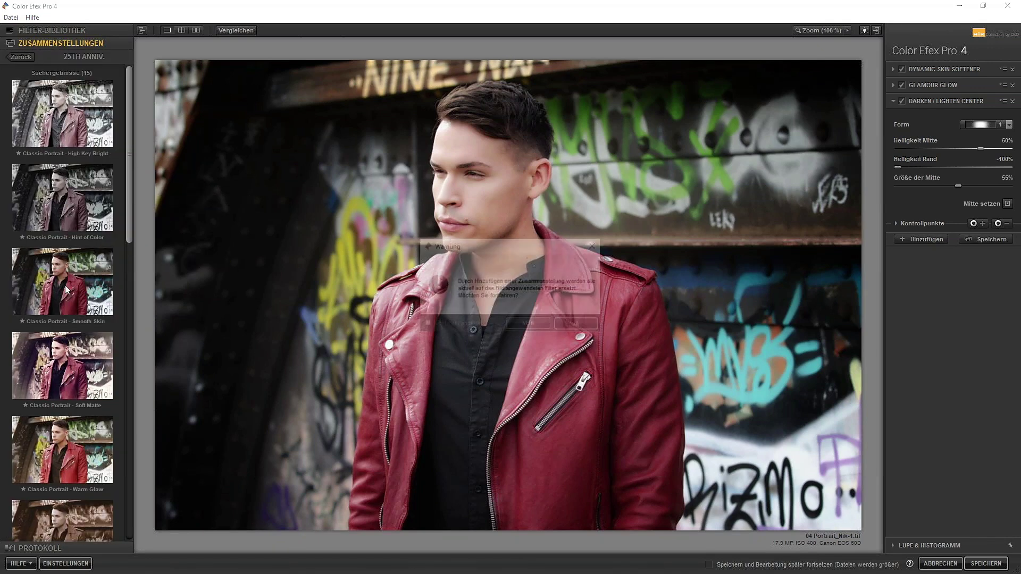
left_click(579, 326)
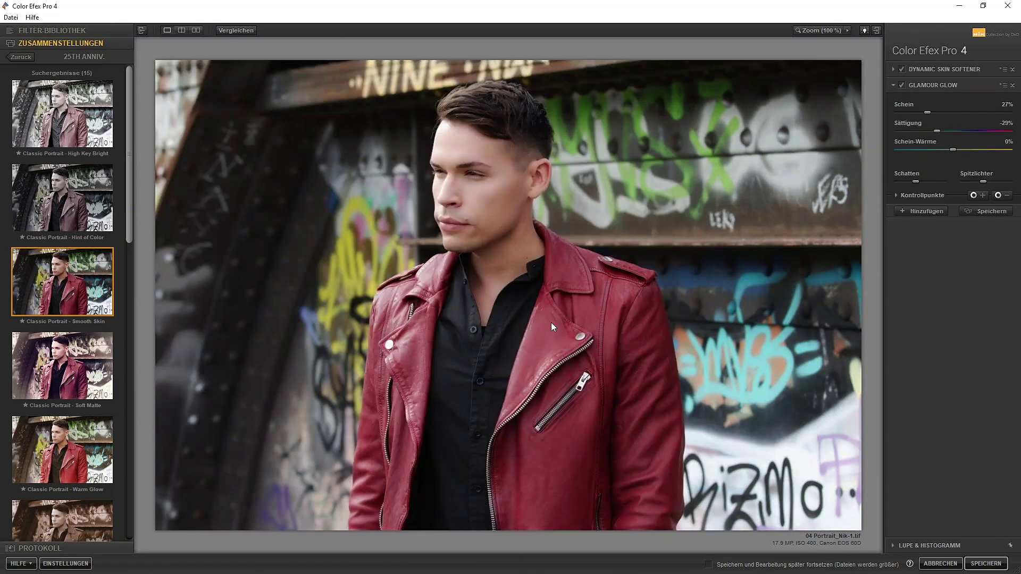
Reapply the user-defined Smooth Skin 02 recipe, replacing the current filters.
left_click(23, 58)
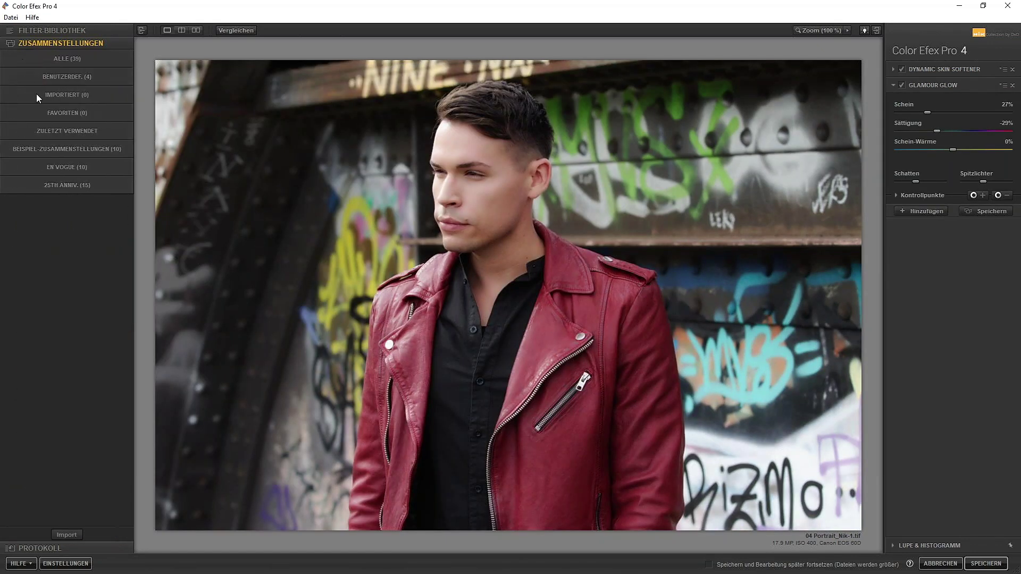
left_click(72, 76)
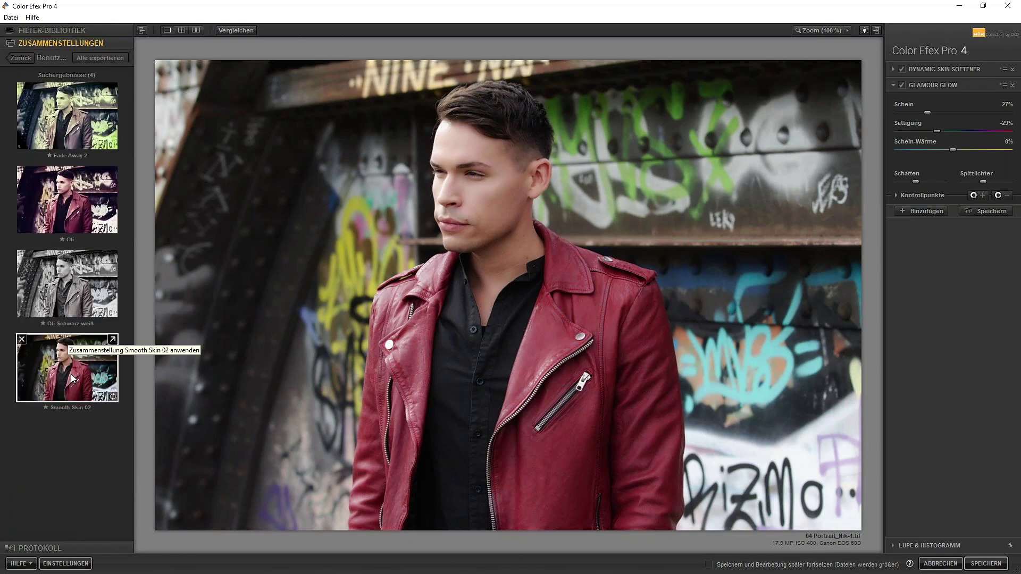
left_click(71, 374)
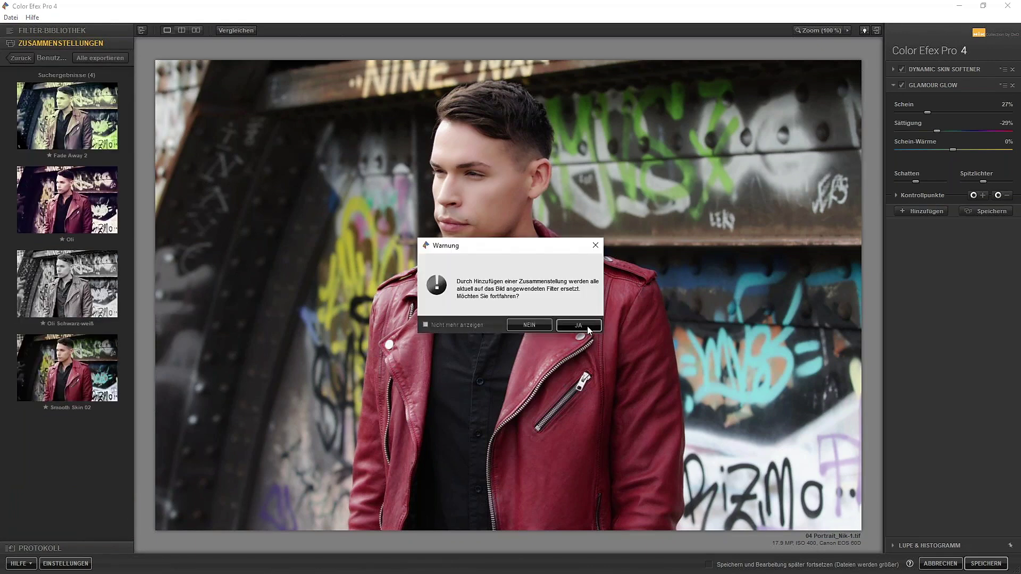
left_click(587, 326)
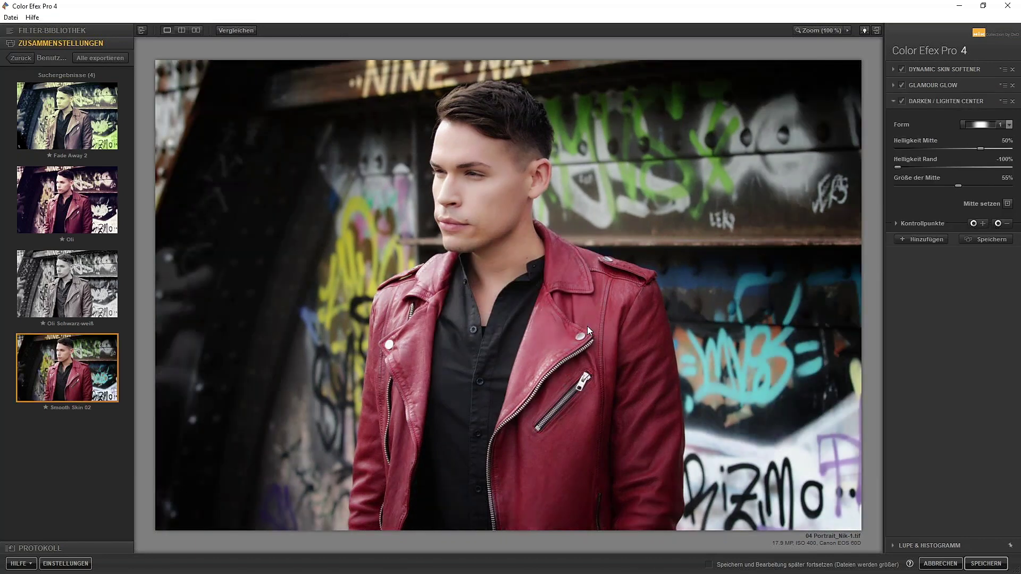